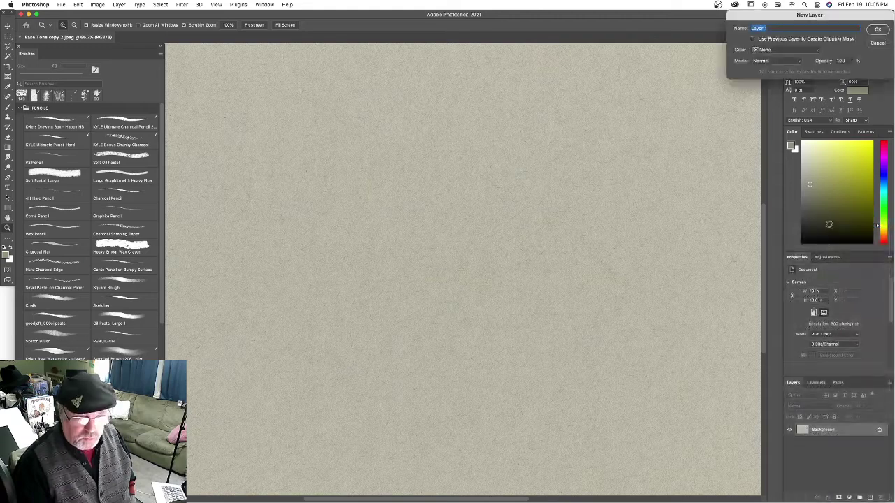
Add two new layers with default settings above the toned paper background.
{"action": "left_click", "coordinate": [878, 29]}
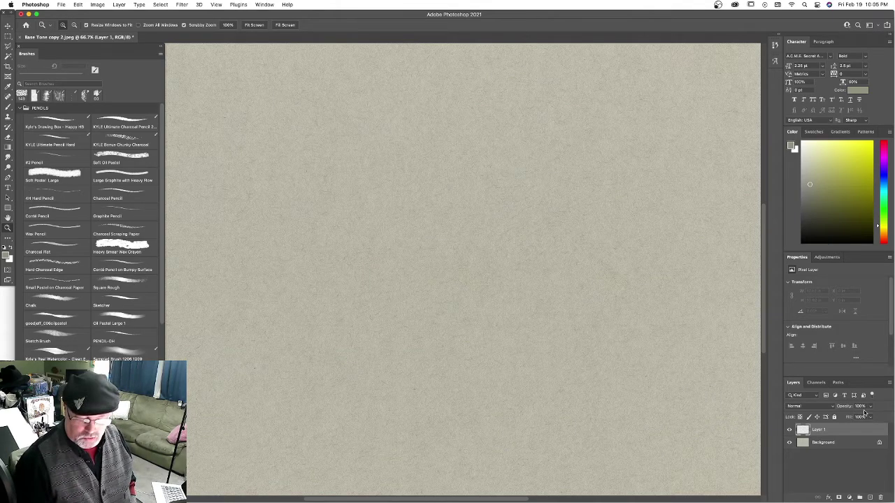
{"action": "left_click", "coordinate": [890, 382]}
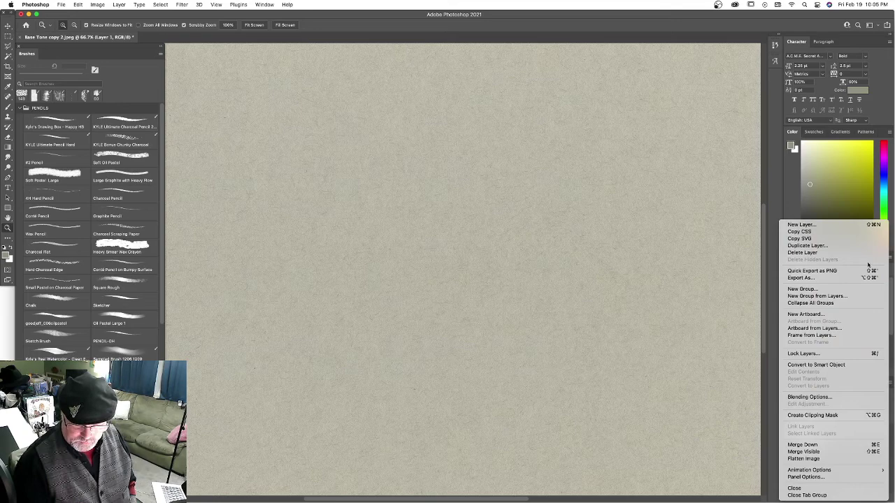
{"action": "left_click", "coordinate": [858, 226]}
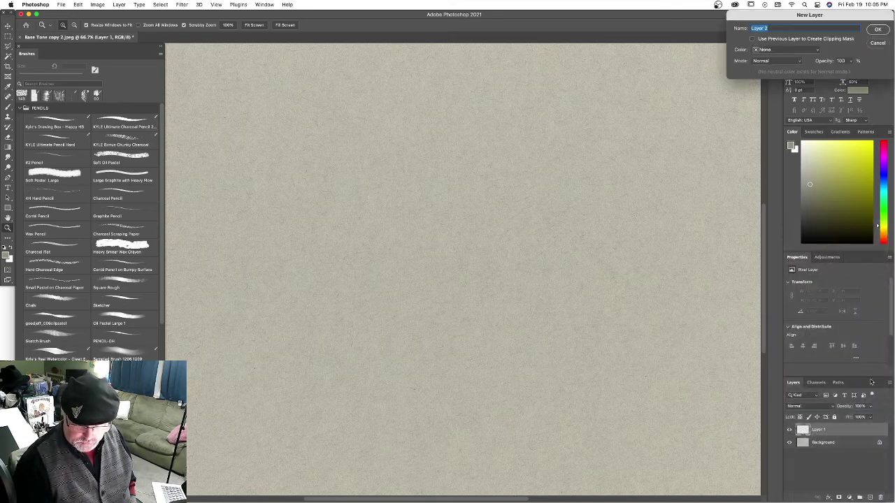
{"action": "left_click", "coordinate": [879, 30]}
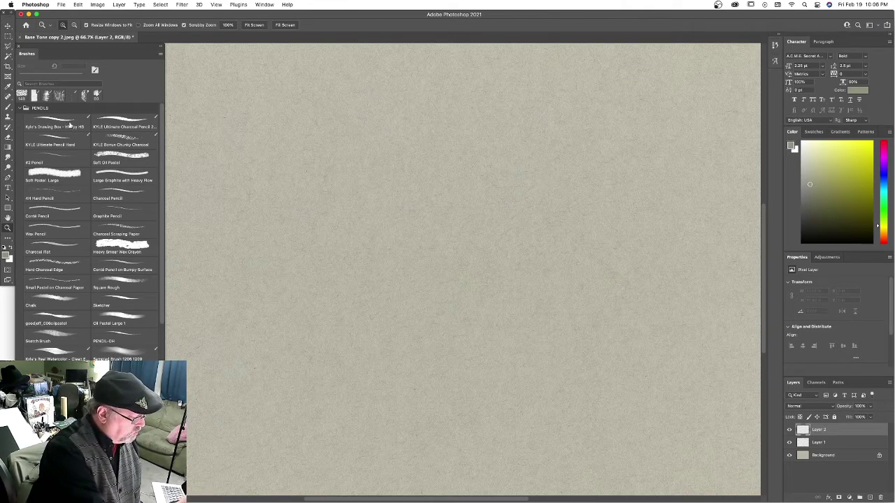
Choose the KYLE Ultimate Pencil Hard brush at 52% opacity and set the foreground colour to black.
{"action": "left_click", "coordinate": [61, 142]}
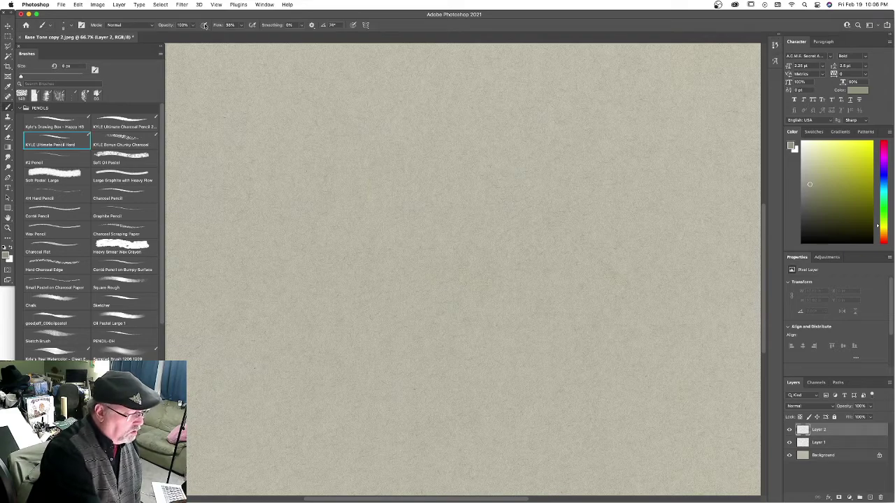
{"action": "left_click_drag", "start_coordinate": [193, 34], "coordinate": [175, 34]}
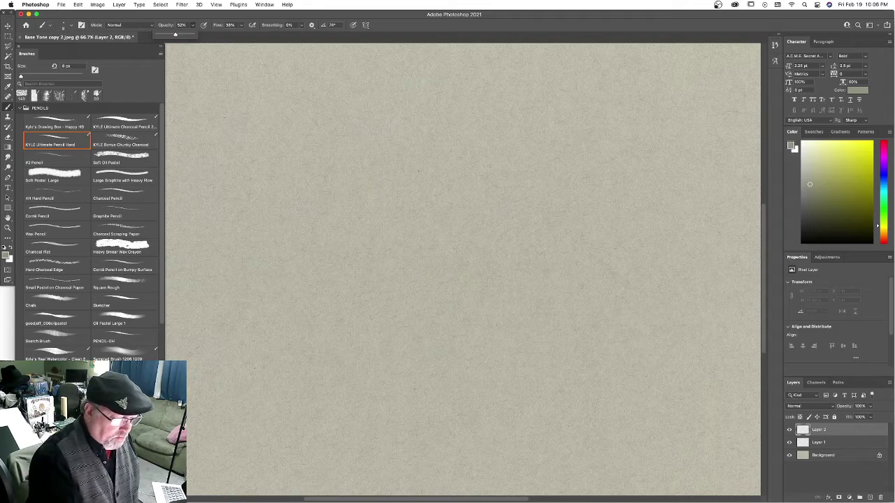
{"action": "left_click", "coordinate": [373, 178]}
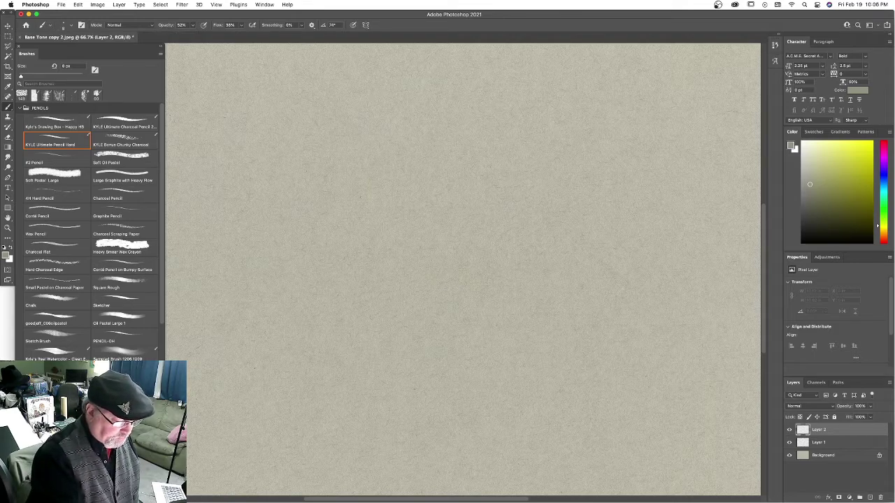
{"action": "left_click_drag", "start_coordinate": [373, 177], "coordinate": [376, 224]}
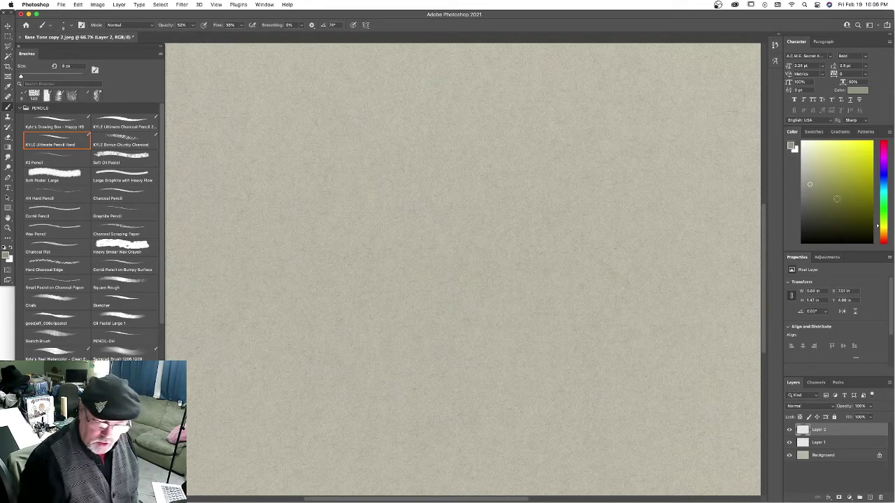
{"action": "left_click_drag", "start_coordinate": [806, 235], "coordinate": [795, 260]}
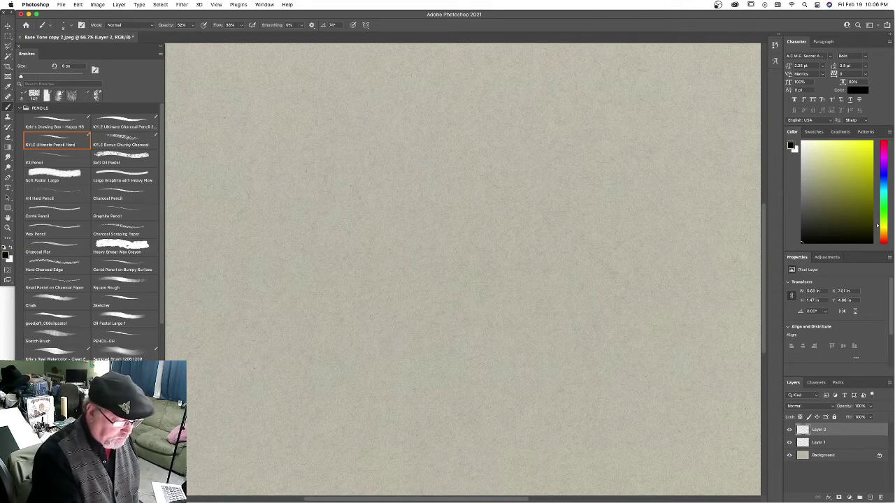
Sketch the squirrel's rounded head about 2.6 in wide in the upper middle-left of the canvas, building the outline with light overlapping strokes.
{"action": "mouse_move", "coordinate": [388, 197]}
{"action": "left_mouse_down"}
{"action": "mouse_move", "coordinate": [384, 188]}
{"action": "mouse_move", "coordinate": [379, 201]}
{"action": "left_mouse_up"}
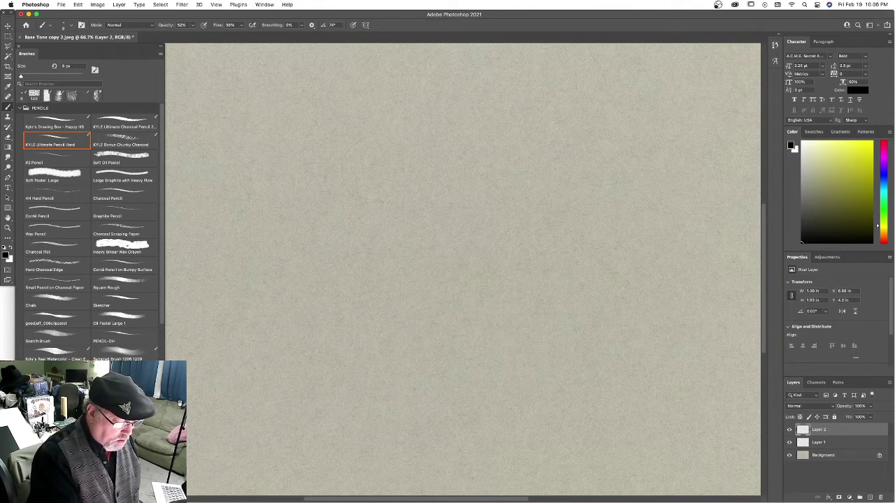
{"action": "left_click_drag", "start_coordinate": [354, 160], "coordinate": [345, 184]}
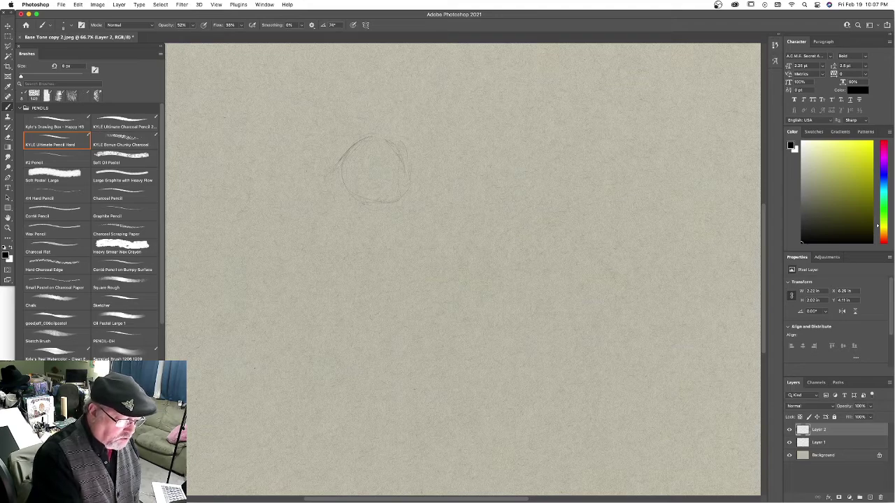
{"action": "left_click_drag", "start_coordinate": [353, 204], "coordinate": [374, 205]}
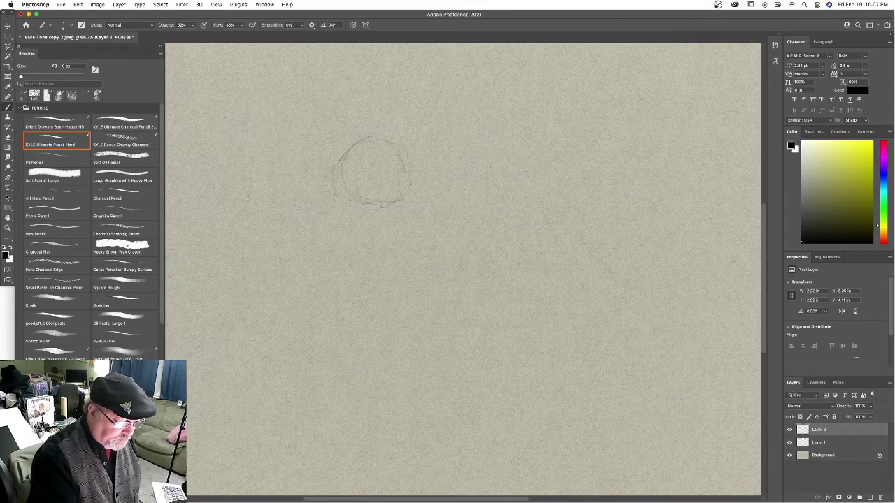
{"action": "left_click_drag", "start_coordinate": [409, 148], "coordinate": [412, 185]}
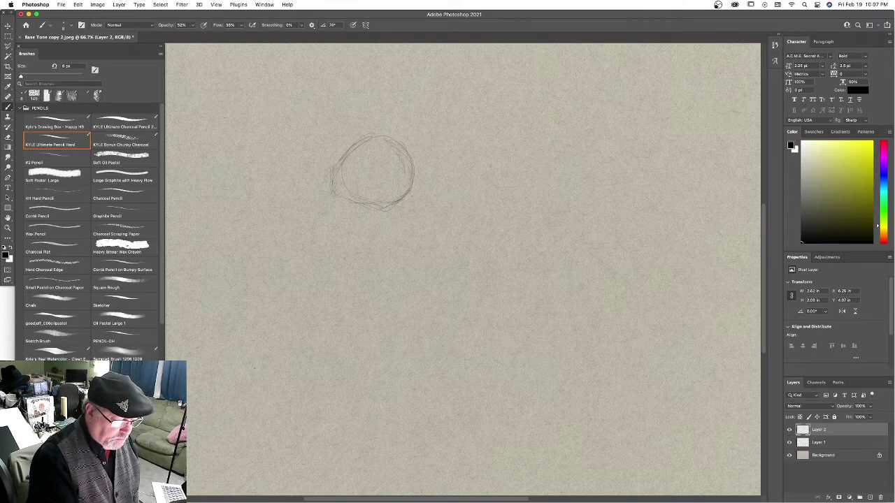
Rough in the neck and chest below the head and the large curve of the back and haunch.
{"action": "left_click", "coordinate": [429, 292]}
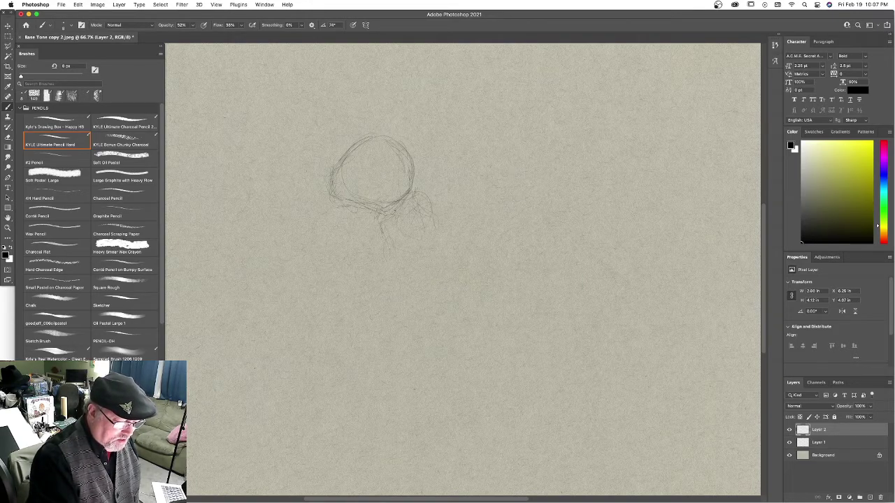
{"action": "mouse_move", "coordinate": [384, 235]}
{"action": "left_mouse_down"}
{"action": "mouse_move", "coordinate": [406, 250]}
{"action": "mouse_move", "coordinate": [473, 349]}
{"action": "left_mouse_up"}
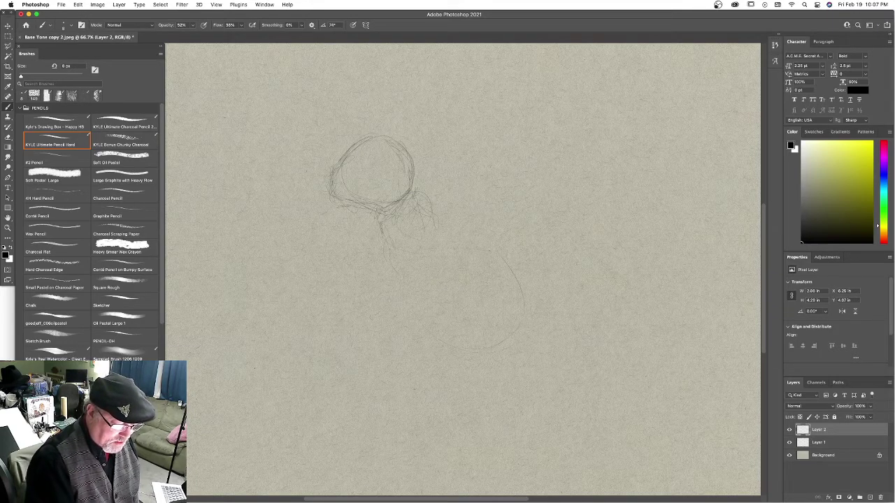
{"action": "left_click_drag", "start_coordinate": [449, 230], "coordinate": [521, 312]}
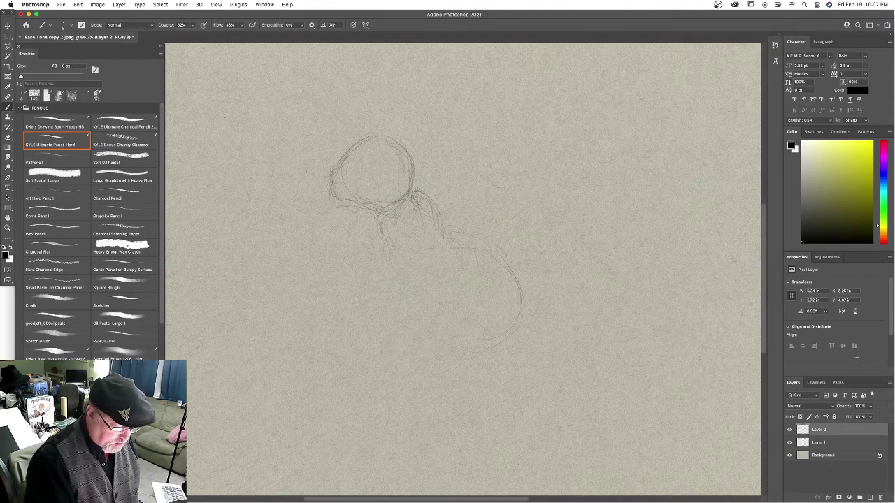
{"action": "left_click_drag", "start_coordinate": [401, 292], "coordinate": [393, 313]}
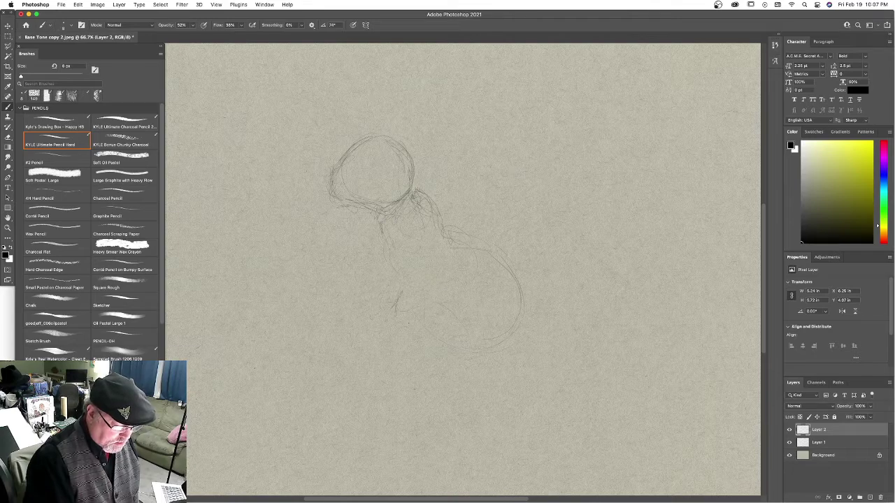
Sketch a saddle shape on the squirrel's back and reinforce the haunch, shoulder and chest lines around it.
{"action": "left_click_drag", "start_coordinate": [474, 239], "coordinate": [491, 245]}
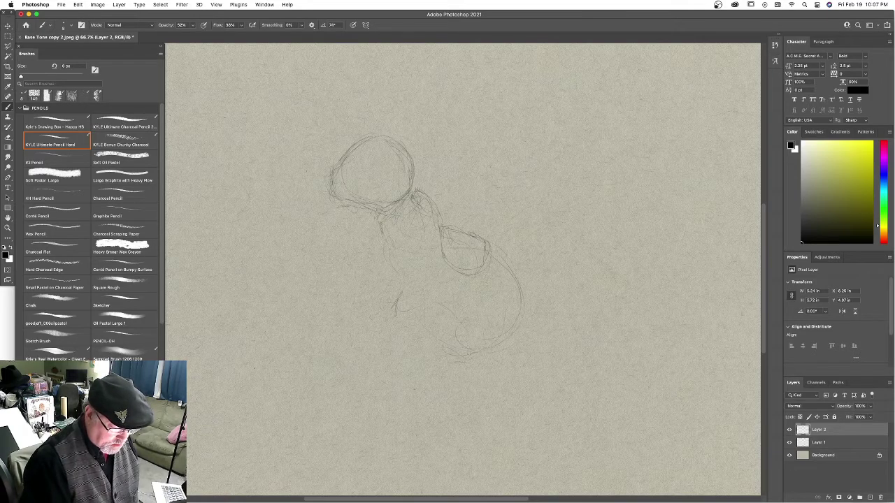
{"action": "left_click_drag", "start_coordinate": [511, 268], "coordinate": [529, 313]}
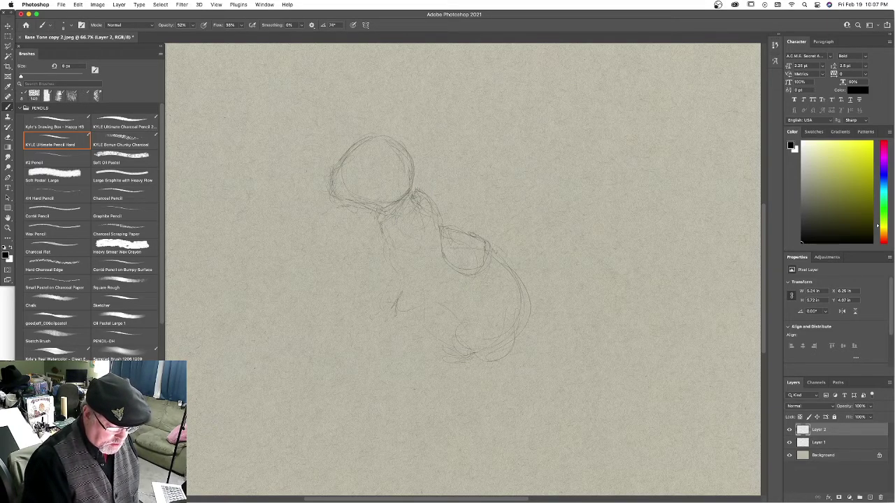
{"action": "left_click_drag", "start_coordinate": [419, 192], "coordinate": [436, 205]}
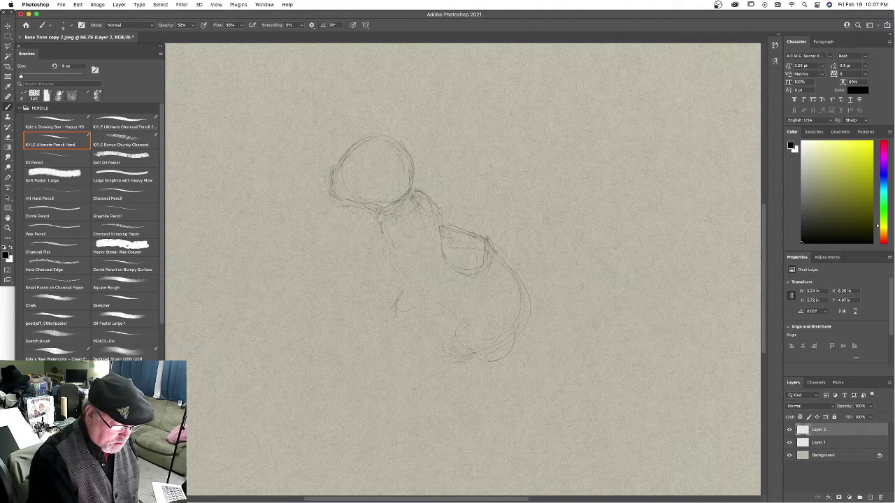
{"action": "left_click_drag", "start_coordinate": [378, 224], "coordinate": [379, 237]}
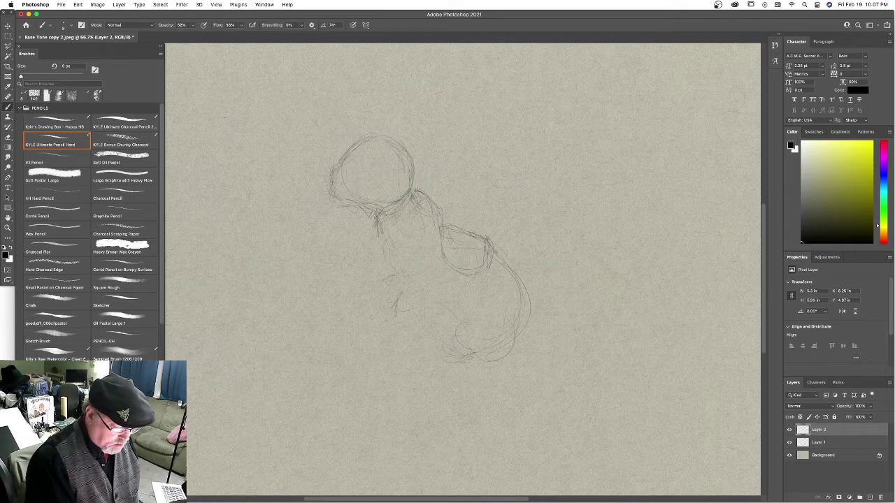
Sketch the bent foreleg with its paw, and refine the head with a darker jaw and muzzle, a round eye and a small ear.
{"action": "left_click_drag", "start_coordinate": [396, 278], "coordinate": [414, 276]}
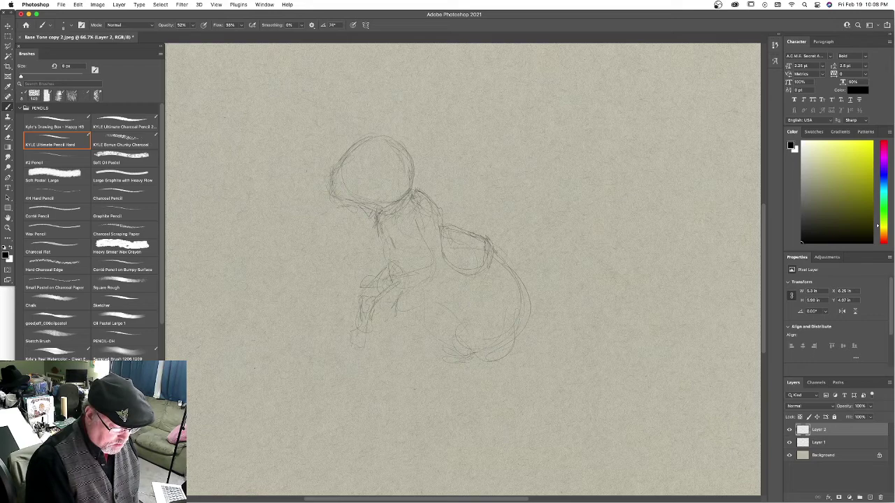
{"action": "mouse_move", "coordinate": [374, 303]}
{"action": "left_mouse_down"}
{"action": "mouse_move", "coordinate": [369, 321]}
{"action": "mouse_move", "coordinate": [356, 314]}
{"action": "left_mouse_up"}
{"action": "left_click_drag", "start_coordinate": [389, 253], "coordinate": [398, 261]}
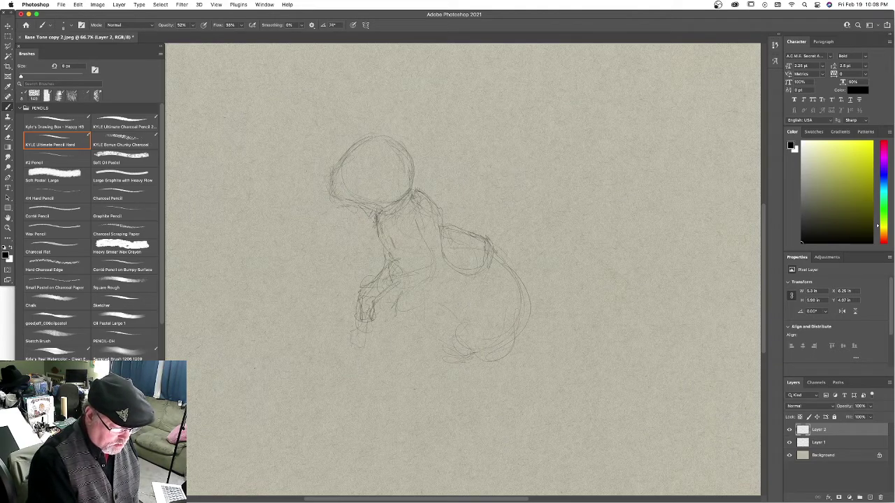
{"action": "left_click_drag", "start_coordinate": [374, 222], "coordinate": [354, 205]}
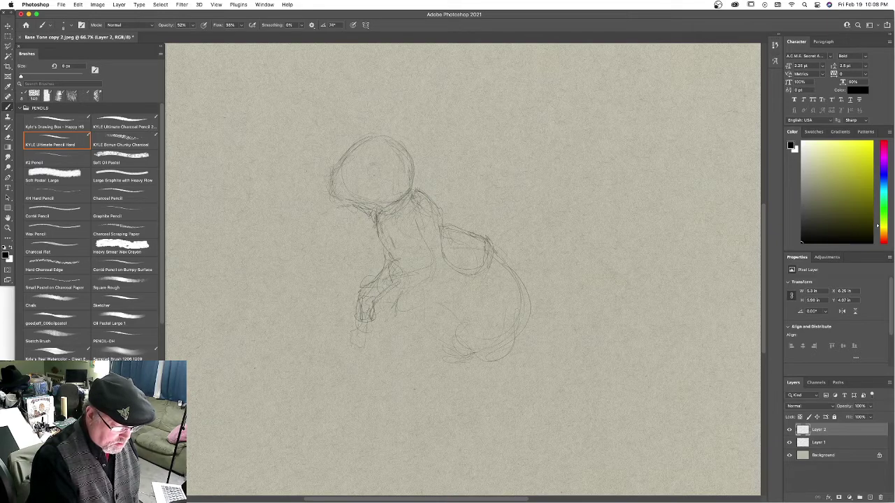
{"action": "left_click_drag", "start_coordinate": [333, 172], "coordinate": [329, 194]}
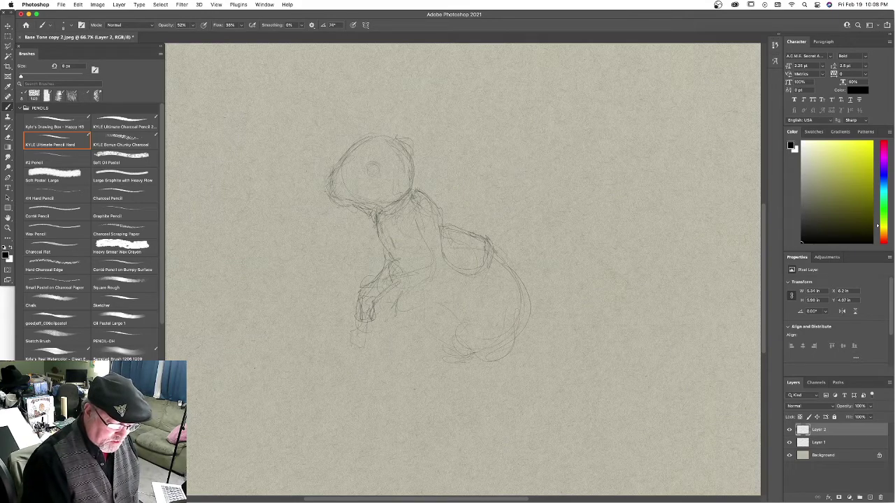
Draw the large S-curved bushy tail rising behind the haunch and curling over, and strengthen the underside of the hind foot.
{"action": "left_click_drag", "start_coordinate": [506, 228], "coordinate": [613, 126]}
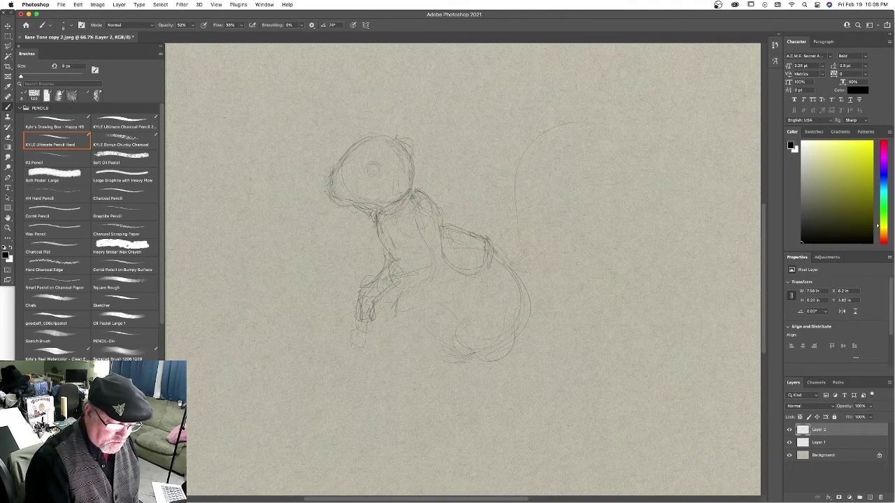
{"action": "left_click_drag", "start_coordinate": [518, 228], "coordinate": [621, 203]}
{"action": "left_click_drag", "start_coordinate": [524, 327], "coordinate": [617, 209]}
{"action": "left_click_drag", "start_coordinate": [519, 175], "coordinate": [620, 207]}
{"action": "left_click_drag", "start_coordinate": [518, 227], "coordinate": [522, 271]}
{"action": "left_click_drag", "start_coordinate": [484, 352], "coordinate": [469, 362]}
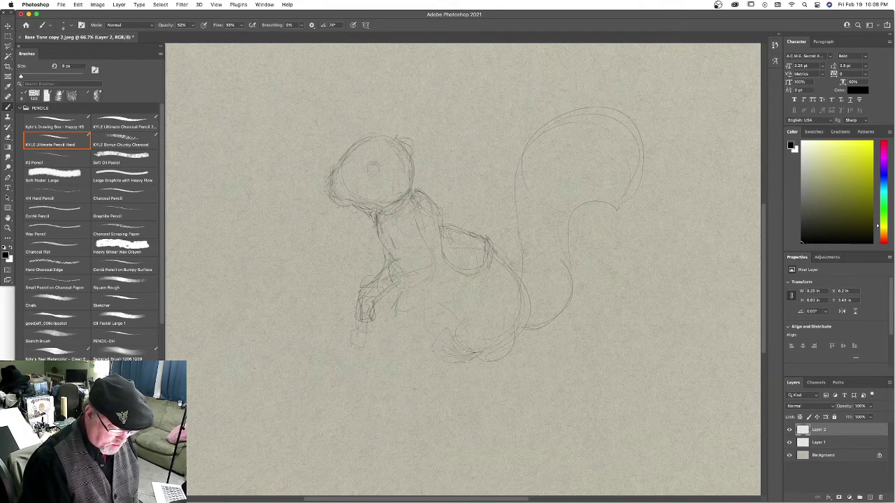
Refine the foreleg outline, the saddle's lower edge and the belly line between the foreleg and haunch.
{"action": "left_click_drag", "start_coordinate": [353, 309], "coordinate": [386, 260]}
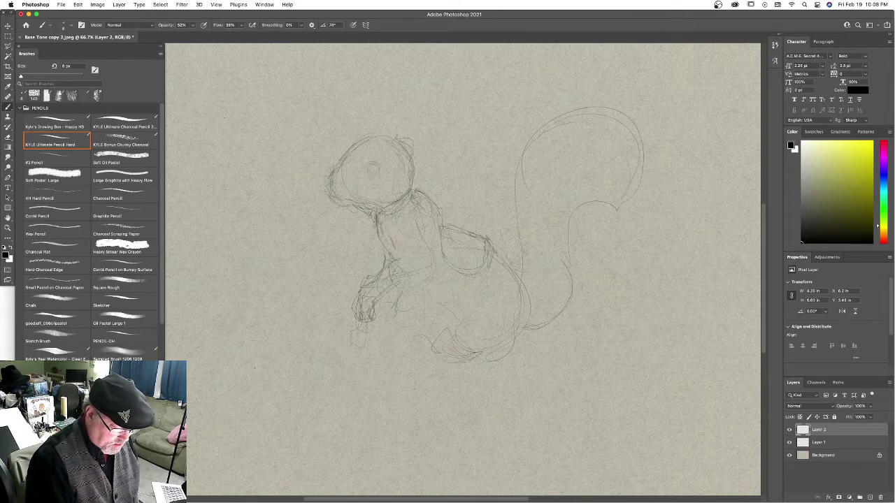
{"action": "mouse_move", "coordinate": [441, 239]}
{"action": "left_mouse_down"}
{"action": "mouse_move", "coordinate": [481, 275]}
{"action": "mouse_move", "coordinate": [487, 248]}
{"action": "left_mouse_up"}
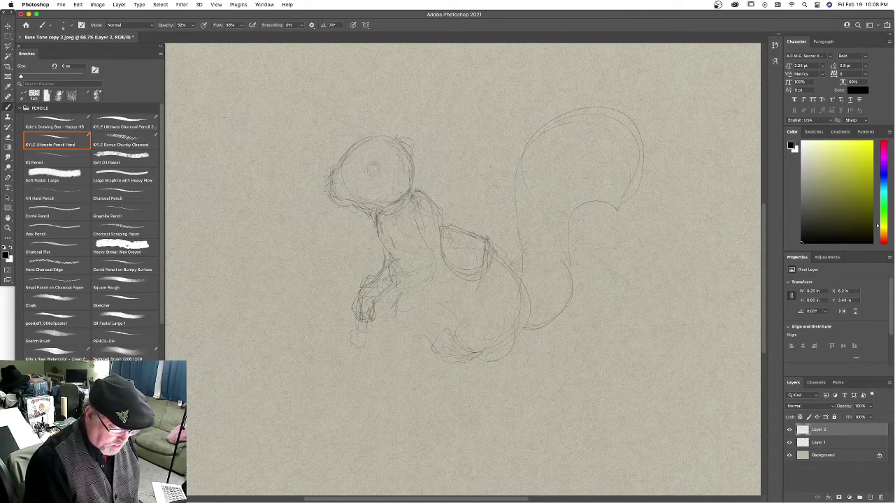
{"action": "mouse_move", "coordinate": [456, 273]}
{"action": "left_mouse_down"}
{"action": "mouse_move", "coordinate": [450, 314]}
{"action": "mouse_move", "coordinate": [428, 318]}
{"action": "mouse_move", "coordinate": [399, 292]}
{"action": "left_mouse_up"}
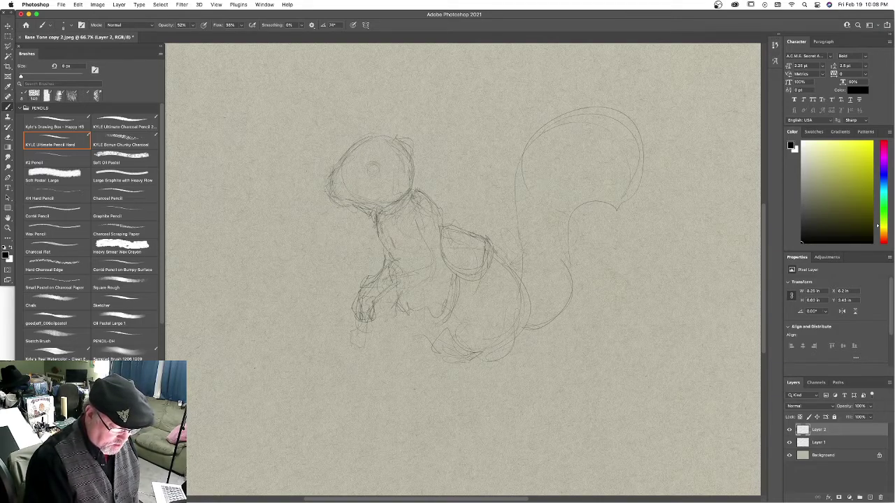
{"action": "left_click_drag", "start_coordinate": [381, 244], "coordinate": [378, 262]}
Darken the jaw and muzzle, redraw the eye, and define the ear at the back of the head.
{"action": "mouse_move", "coordinate": [372, 211]}
{"action": "left_mouse_down"}
{"action": "mouse_move", "coordinate": [349, 216]}
{"action": "mouse_move", "coordinate": [329, 198]}
{"action": "left_mouse_up"}
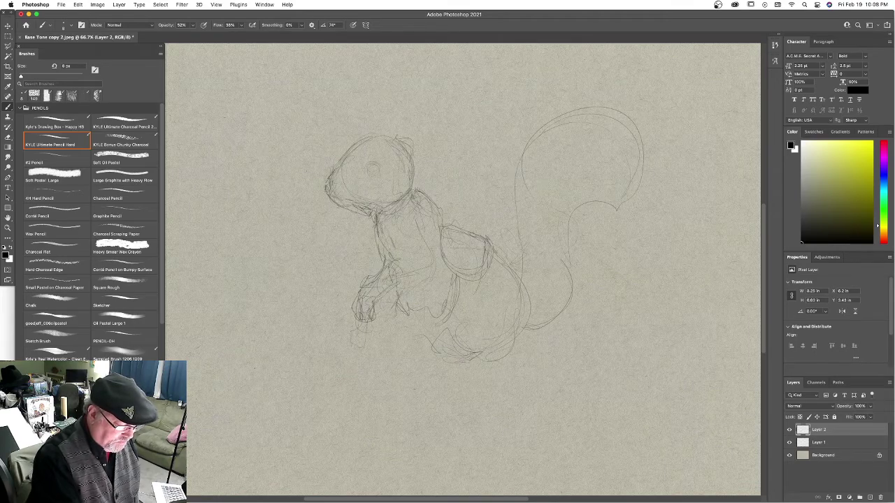
{"action": "left_click_drag", "start_coordinate": [394, 139], "coordinate": [412, 147]}
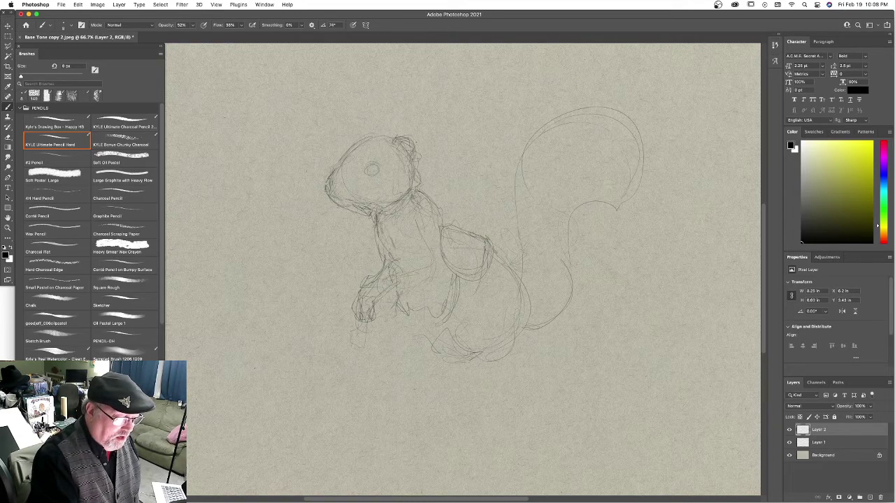
{"action": "mouse_move", "coordinate": [403, 135]}
{"action": "left_mouse_down"}
{"action": "mouse_move", "coordinate": [414, 144]}
{"action": "mouse_move", "coordinate": [392, 137]}
{"action": "left_mouse_up"}
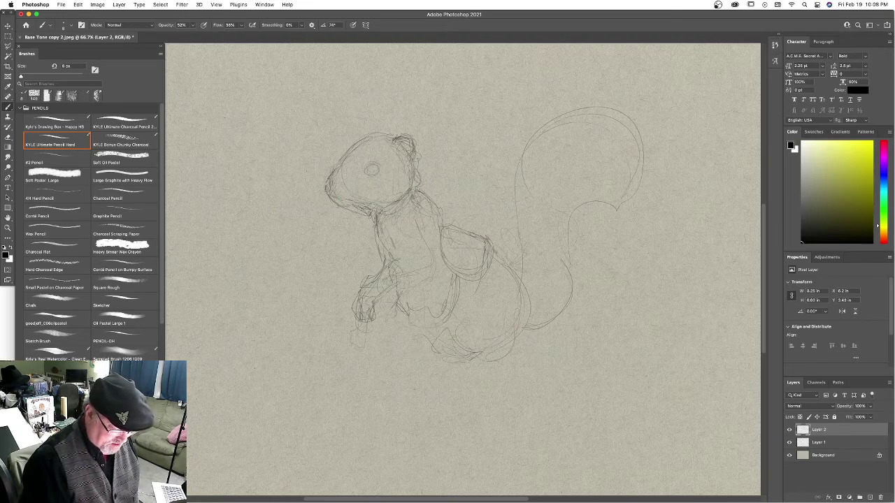
Define the hind foot and the saddle's raised rear edge, and rework the outer contours of the haunch and tail.
{"action": "left_click_drag", "start_coordinate": [426, 346], "coordinate": [438, 357]}
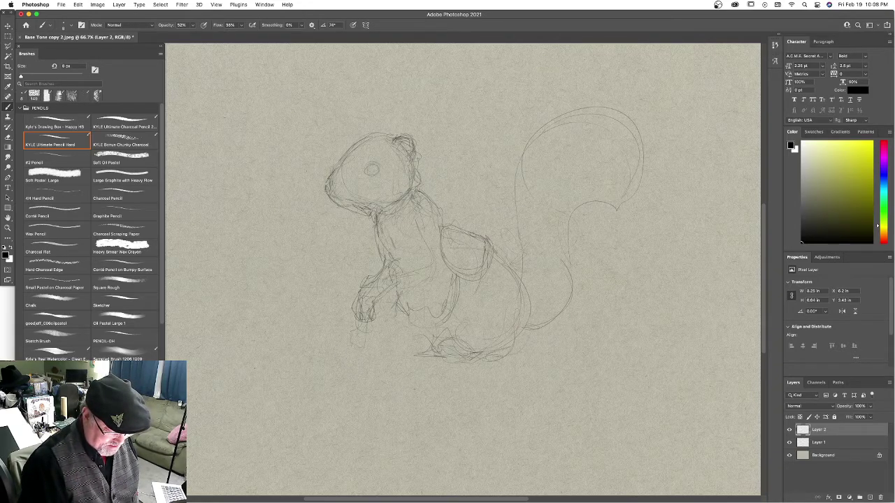
{"action": "left_click_drag", "start_coordinate": [523, 274], "coordinate": [538, 313]}
{"action": "left_click_drag", "start_coordinate": [482, 228], "coordinate": [493, 238]}
{"action": "mouse_move", "coordinate": [549, 316]}
{"action": "left_mouse_down"}
{"action": "mouse_move", "coordinate": [628, 196]}
{"action": "mouse_move", "coordinate": [583, 106]}
{"action": "left_mouse_up"}
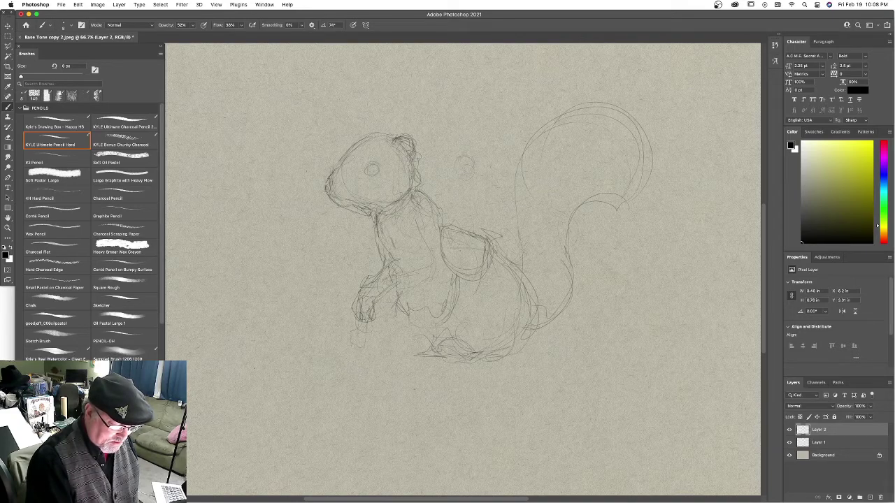
Rough in the rider's leg hanging over the saddle and sketch the saddle's raised front and rear edges.
{"action": "left_click_drag", "start_coordinate": [489, 223], "coordinate": [485, 233]}
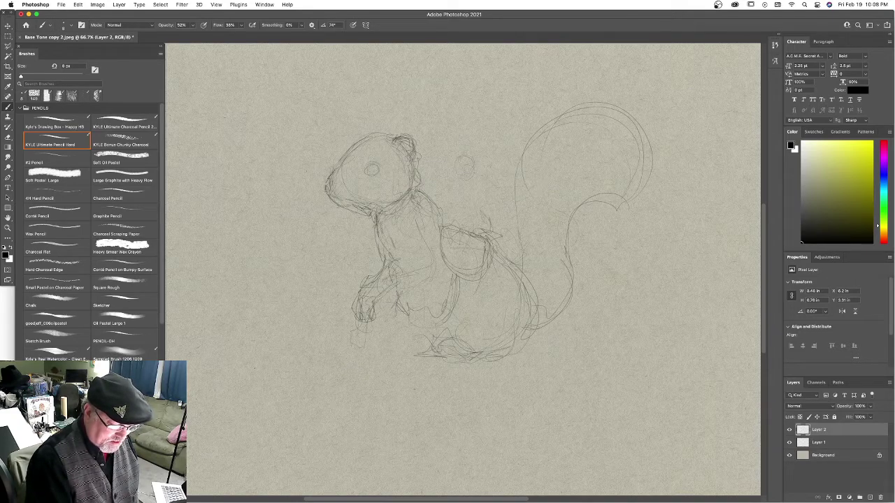
{"action": "left_click_drag", "start_coordinate": [459, 248], "coordinate": [467, 281]}
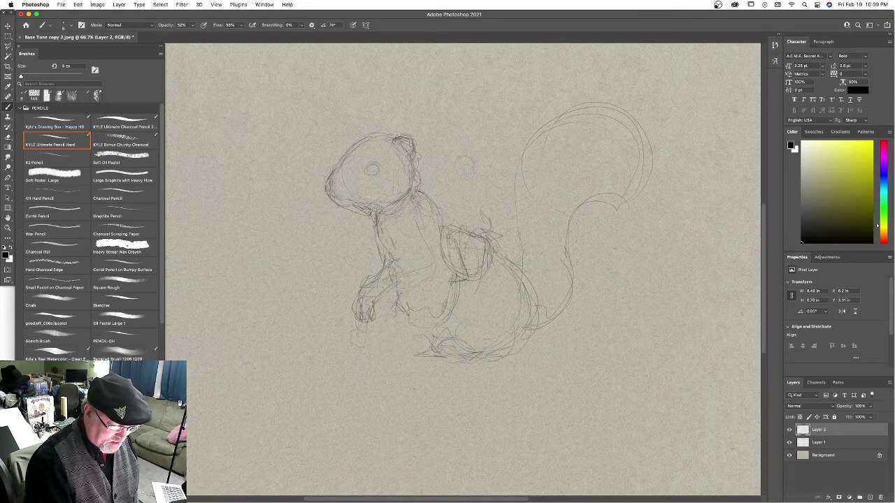
{"action": "left_click_drag", "start_coordinate": [466, 240], "coordinate": [482, 242]}
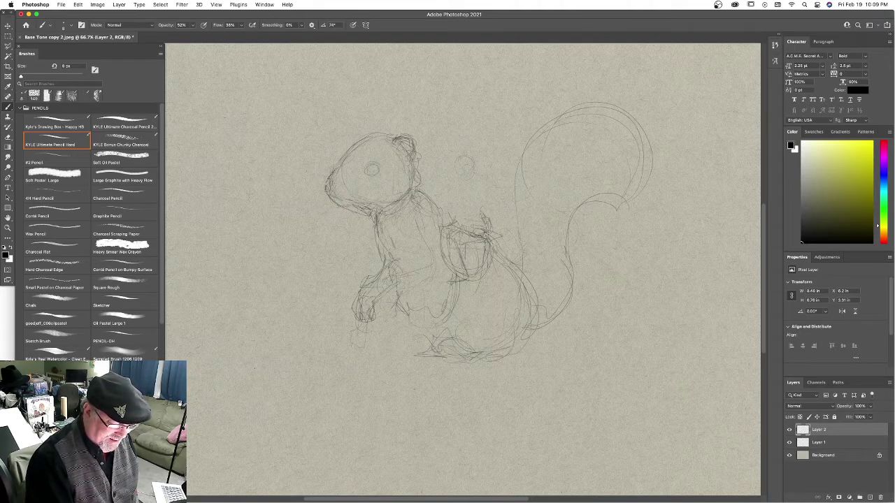
{"action": "left_click_drag", "start_coordinate": [449, 233], "coordinate": [452, 246]}
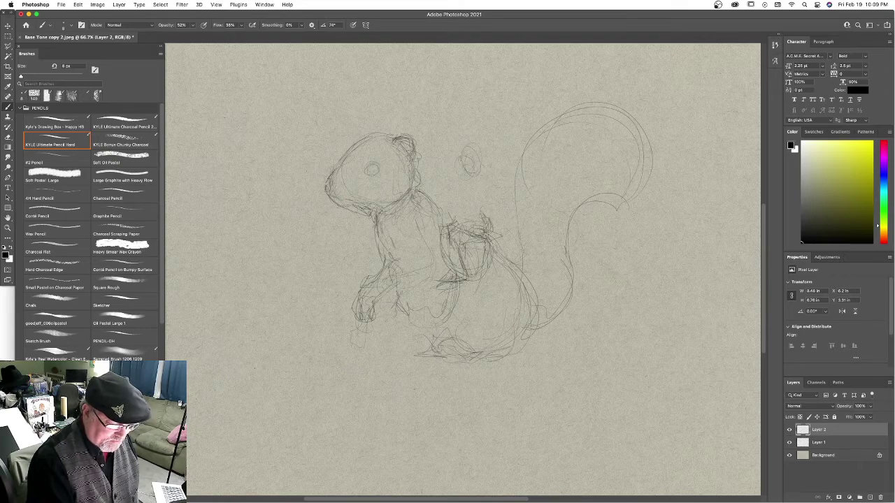
Sketch the rider's oval head and torso, darken the hips, leg and foot, and rough in the arms and hand.
{"action": "left_click_drag", "start_coordinate": [474, 149], "coordinate": [480, 168]}
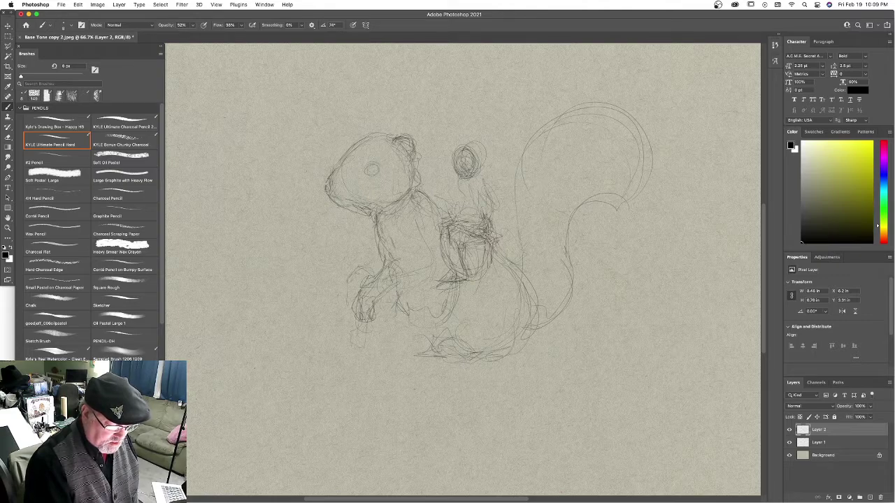
{"action": "left_click_drag", "start_coordinate": [451, 287], "coordinate": [467, 286]}
{"action": "left_click_drag", "start_coordinate": [443, 242], "coordinate": [454, 271]}
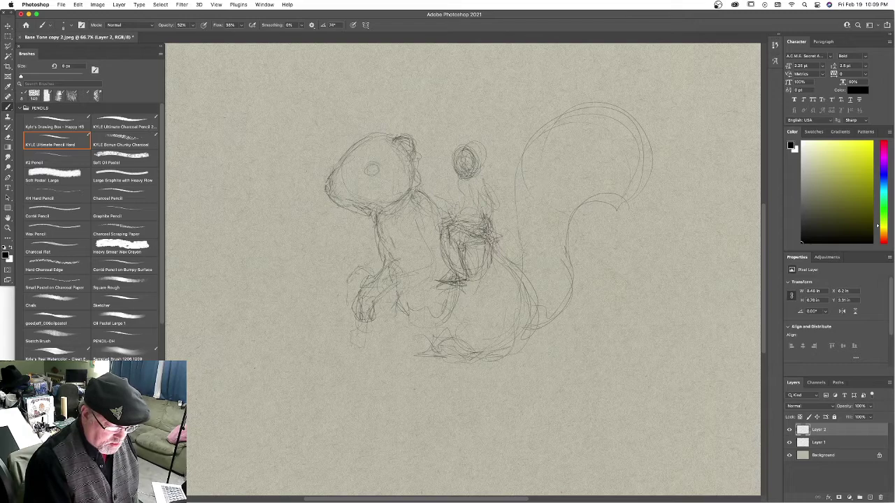
{"action": "left_click_drag", "start_coordinate": [474, 234], "coordinate": [482, 222]}
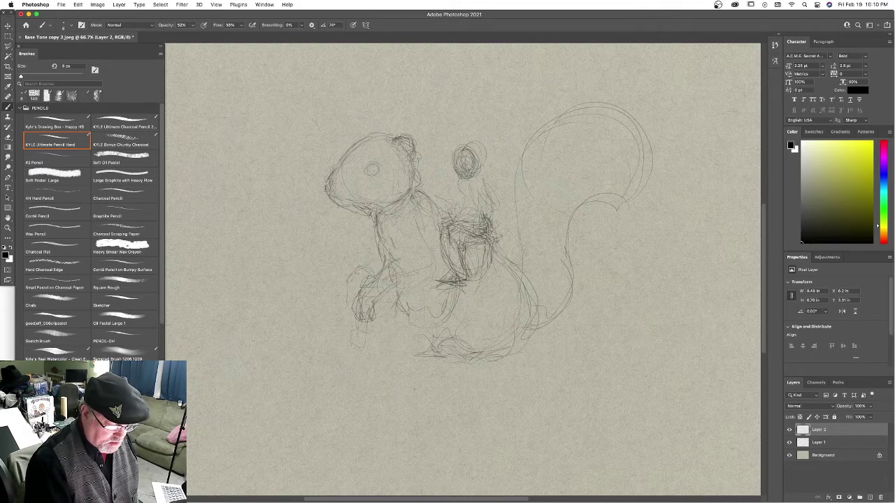
{"action": "left_click_drag", "start_coordinate": [481, 196], "coordinate": [495, 197]}
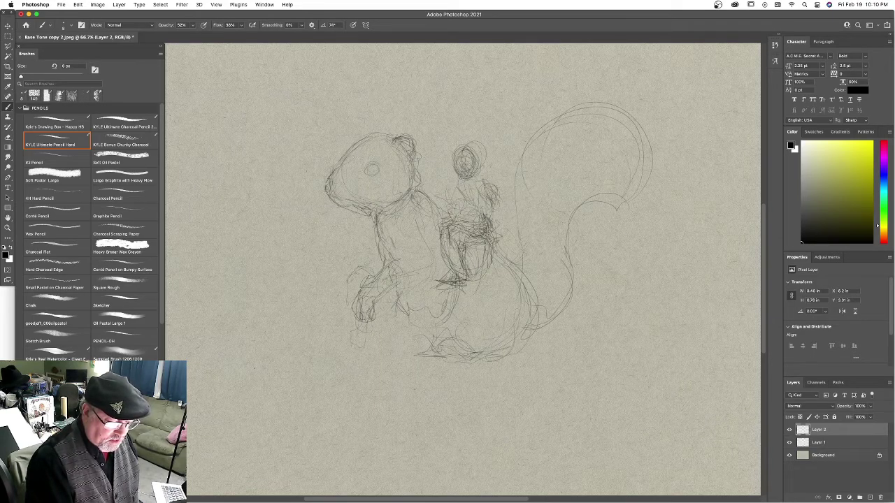
{"action": "left_click_drag", "start_coordinate": [455, 208], "coordinate": [469, 201]}
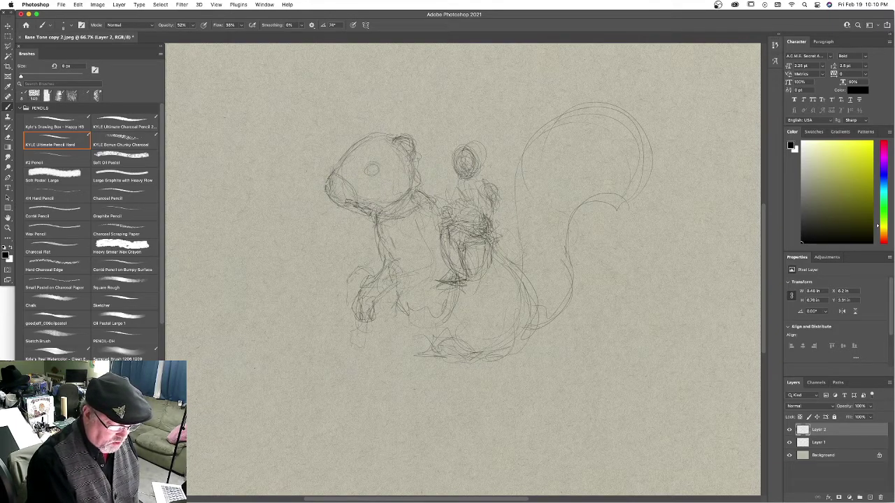
Draw the curved rein from the rider's hand around the squirrel's neck, and strengthen the rider's forearm and back.
{"action": "left_click_drag", "start_coordinate": [445, 216], "coordinate": [384, 225]}
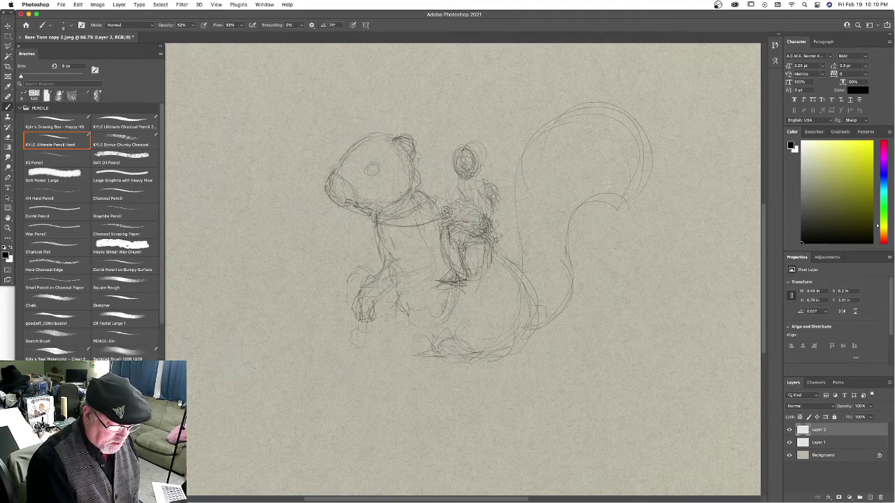
{"action": "mouse_move", "coordinate": [449, 209]}
{"action": "left_mouse_down"}
{"action": "mouse_move", "coordinate": [455, 220]}
{"action": "mouse_move", "coordinate": [488, 223]}
{"action": "mouse_move", "coordinate": [486, 202]}
{"action": "mouse_move", "coordinate": [462, 187]}
{"action": "left_mouse_up"}
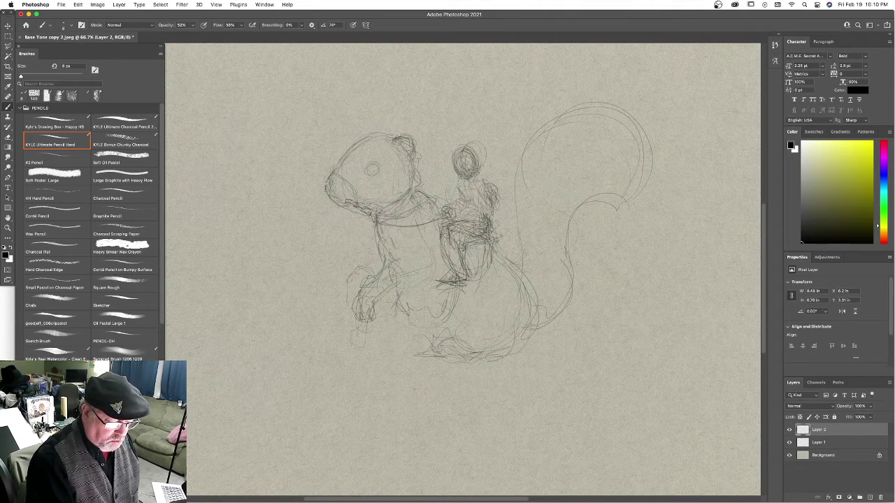
{"action": "left_click_drag", "start_coordinate": [496, 218], "coordinate": [495, 197]}
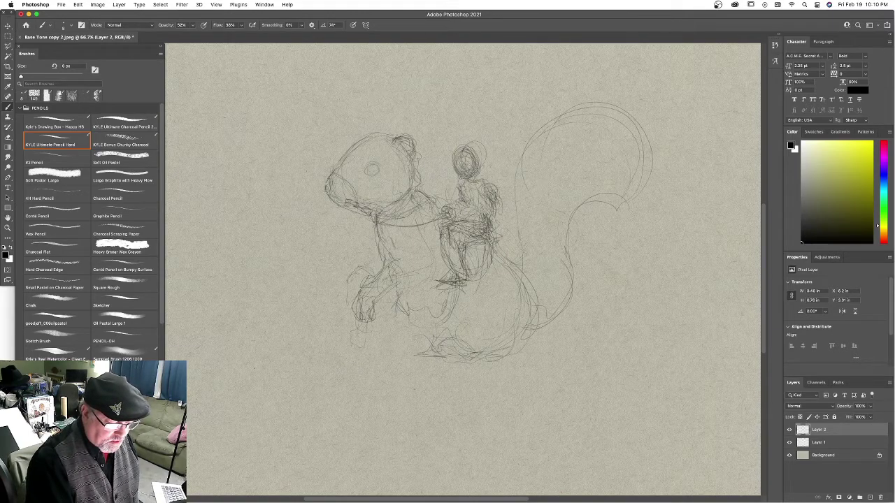
Darken the squirrel's muzzle, noseband and eye ring, and refine the rider's neck, face and leg.
{"action": "left_click_drag", "start_coordinate": [472, 186], "coordinate": [463, 191]}
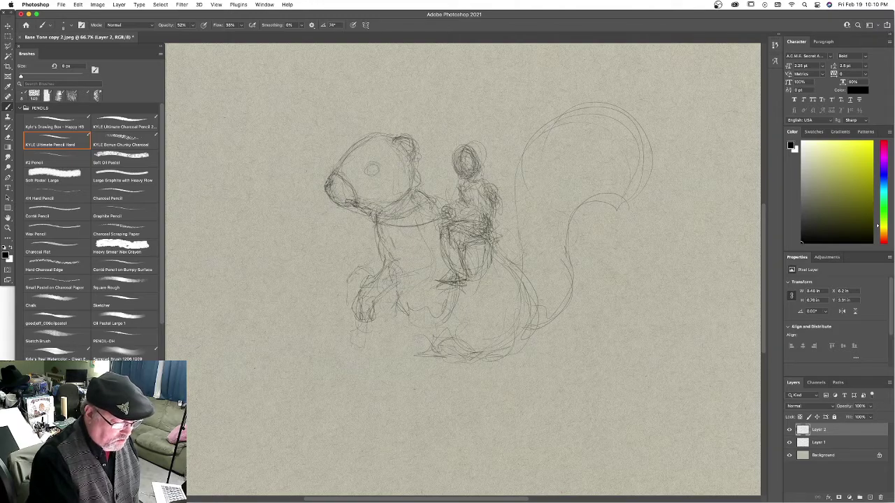
{"action": "left_click_drag", "start_coordinate": [367, 286], "coordinate": [356, 310]}
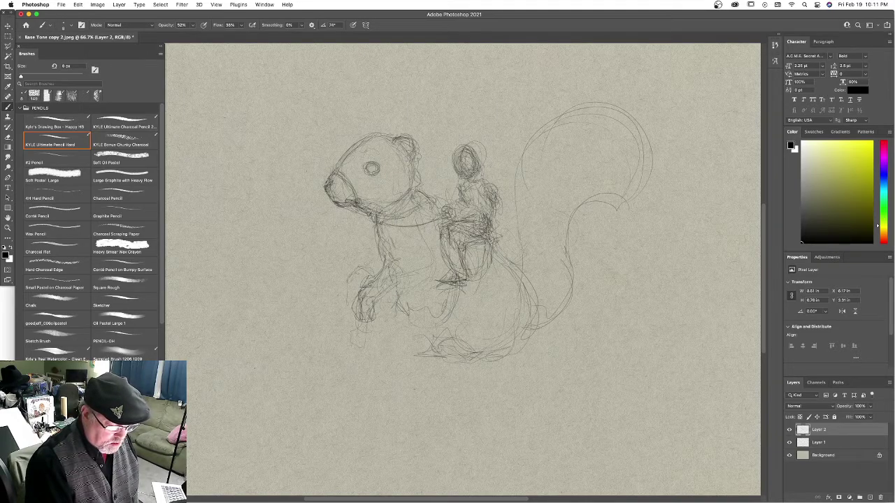
{"action": "mouse_move", "coordinate": [499, 244]}
{"action": "left_mouse_down"}
{"action": "mouse_move", "coordinate": [485, 277]}
{"action": "mouse_move", "coordinate": [463, 277]}
{"action": "left_mouse_up"}
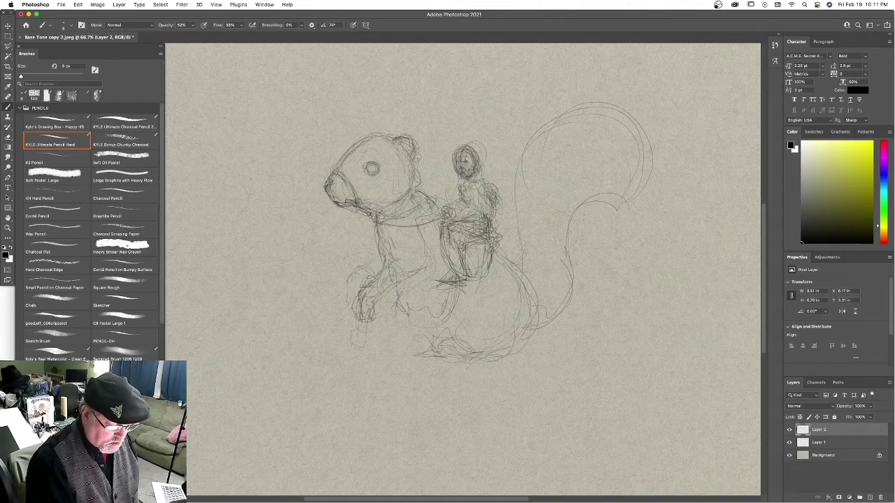
Add the rider's tall upright sword and gripping hand, and rework the squirrel's hind foot, lower belly and clawed forepaws.
{"action": "left_click_drag", "start_coordinate": [415, 358], "coordinate": [445, 360]}
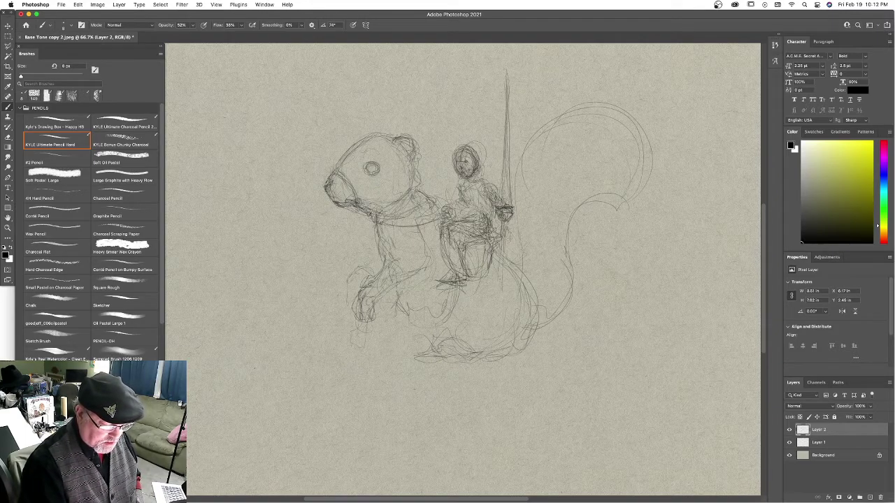
{"action": "mouse_move", "coordinate": [436, 351]}
{"action": "left_mouse_down"}
{"action": "mouse_move", "coordinate": [424, 356]}
{"action": "mouse_move", "coordinate": [448, 364]}
{"action": "left_mouse_up"}
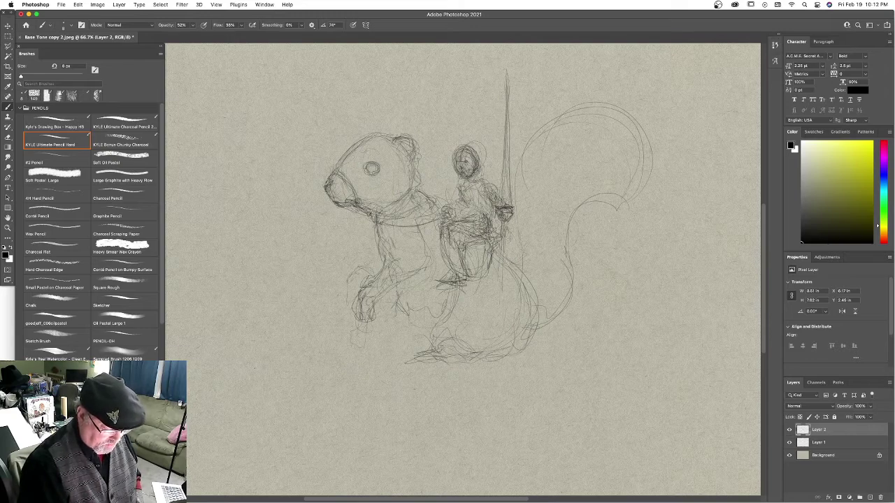
{"action": "mouse_move", "coordinate": [414, 318]}
{"action": "left_mouse_down"}
{"action": "mouse_move", "coordinate": [431, 339]}
{"action": "mouse_move", "coordinate": [423, 342]}
{"action": "left_mouse_up"}
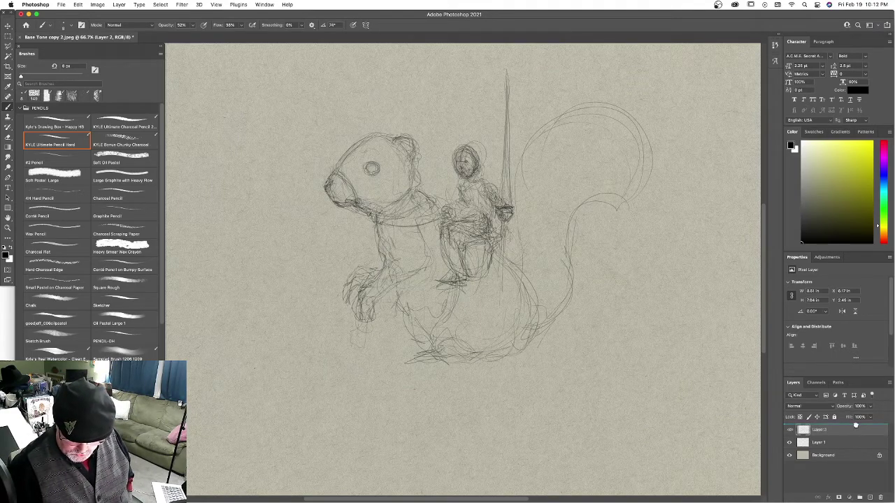
Fade the rough sketch by lowering Layer 1's opacity to 37% and Layer 2's opacity to about 50%.
{"action": "left_click", "coordinate": [853, 443]}
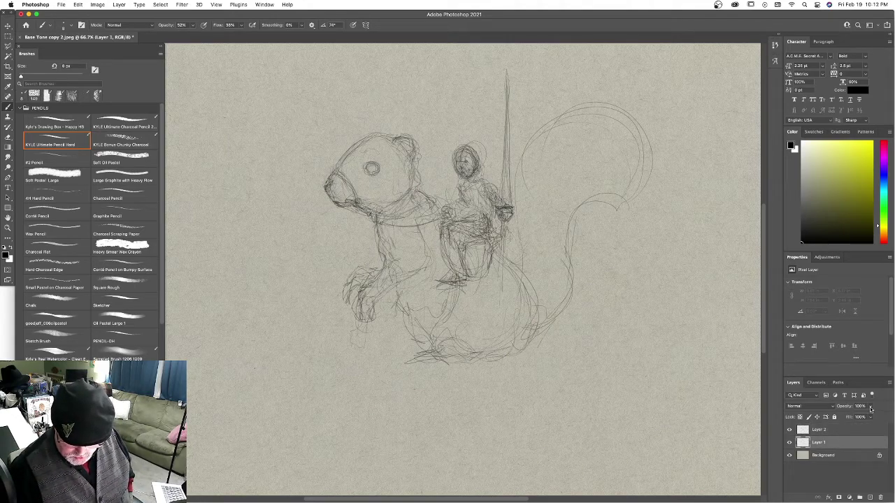
{"action": "left_click_drag", "start_coordinate": [870, 406], "coordinate": [855, 418]}
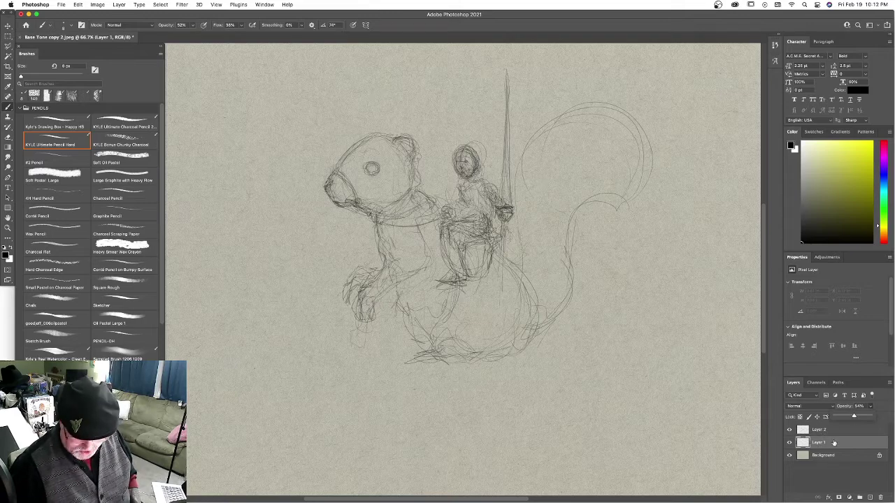
{"action": "mouse_move", "coordinate": [854, 419]}
{"action": "left_mouse_down"}
{"action": "mouse_move", "coordinate": [838, 419]}
{"action": "mouse_move", "coordinate": [849, 419]}
{"action": "left_mouse_up"}
{"action": "left_click", "coordinate": [842, 429]}
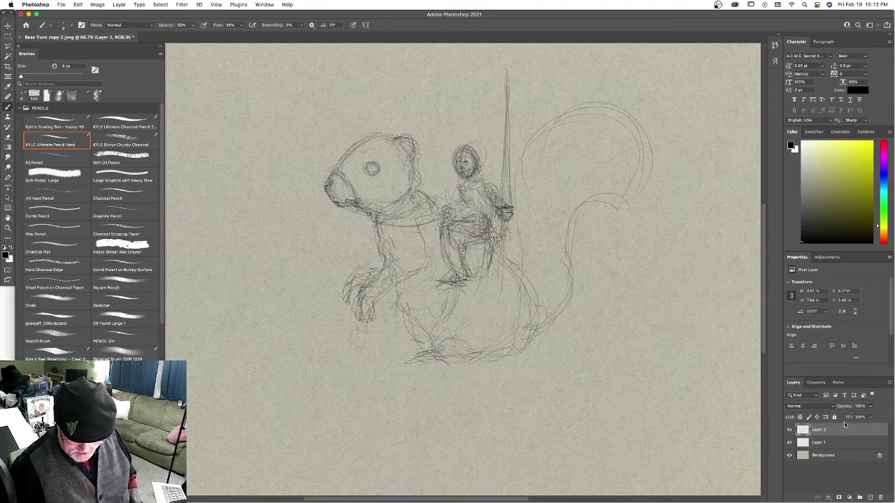
{"action": "left_click", "coordinate": [870, 408]}
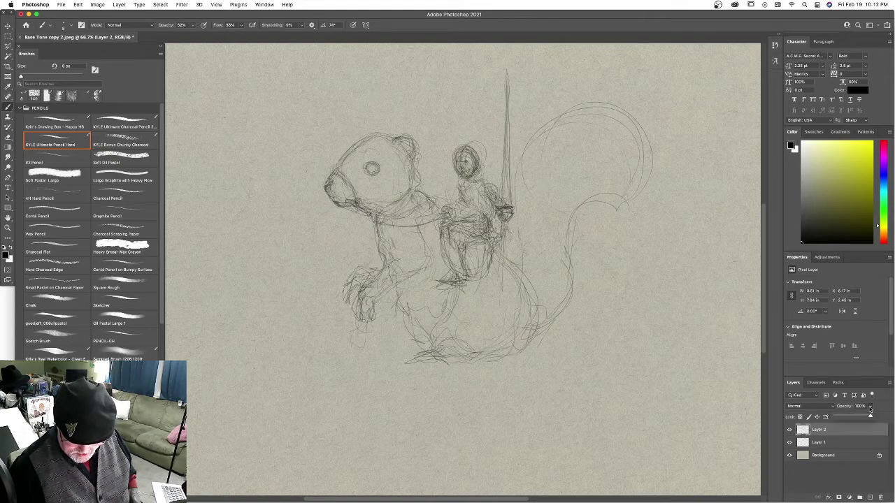
{"action": "left_click_drag", "start_coordinate": [870, 418], "coordinate": [854, 419]}
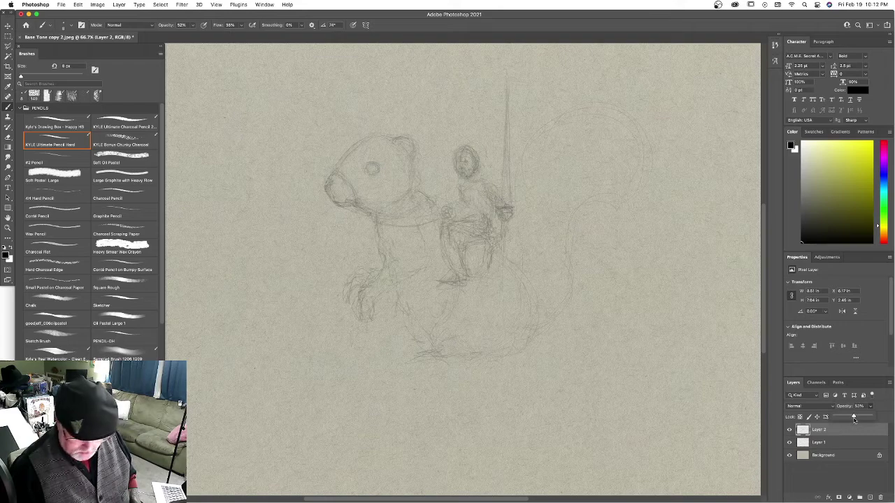
Move Layer 2 beneath Layer 1 and set Layer 1's opacity to 100%.
{"action": "left_click", "coordinate": [839, 443]}
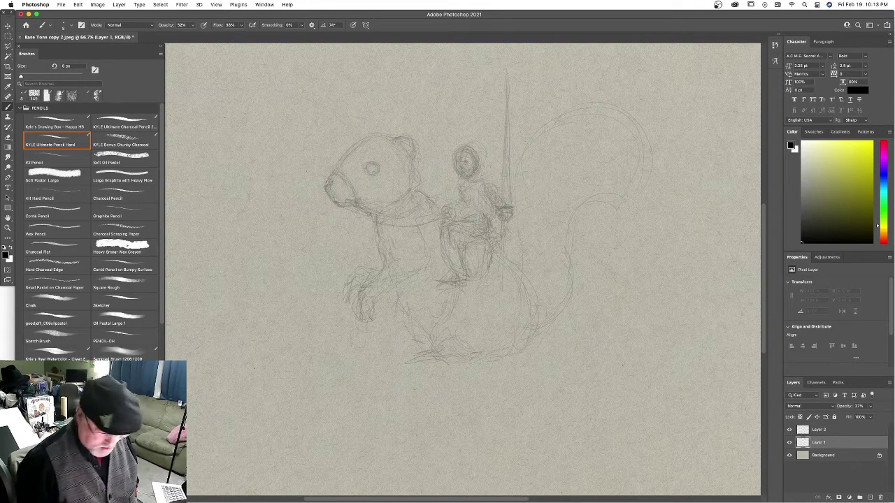
{"action": "key", "text": "z"}
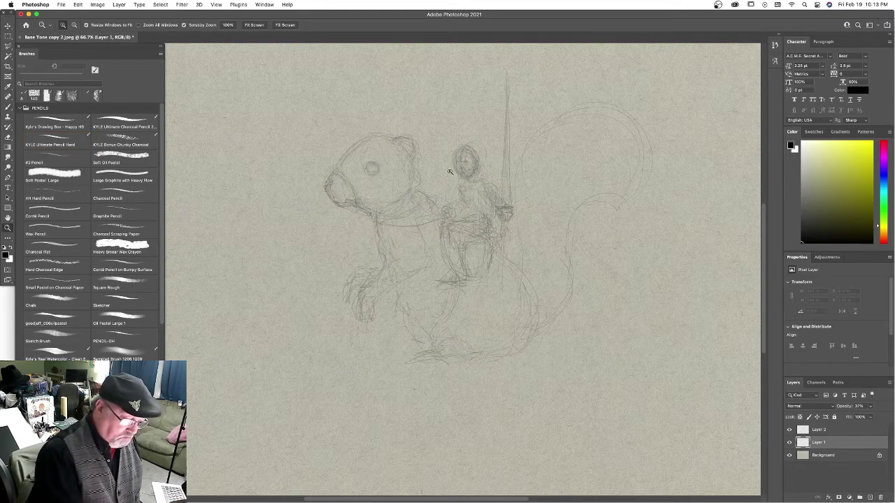
{"action": "left_click", "coordinate": [450, 172]}
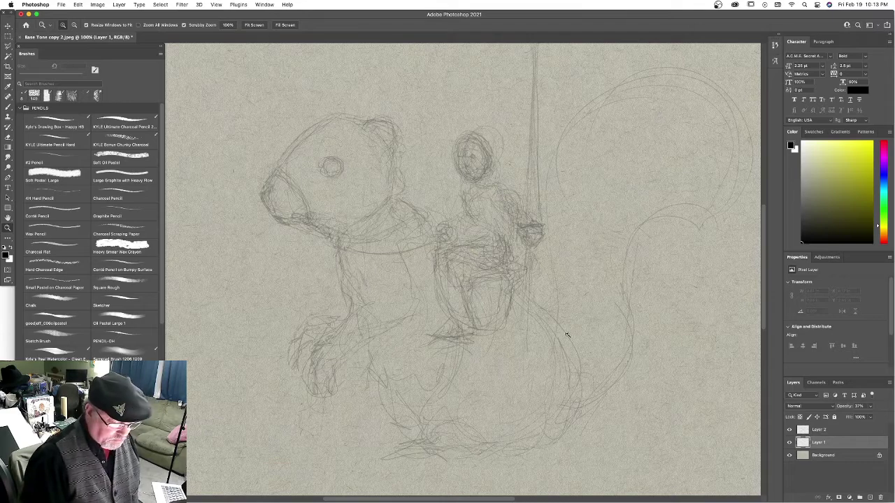
{"action": "left_click", "coordinate": [854, 434]}
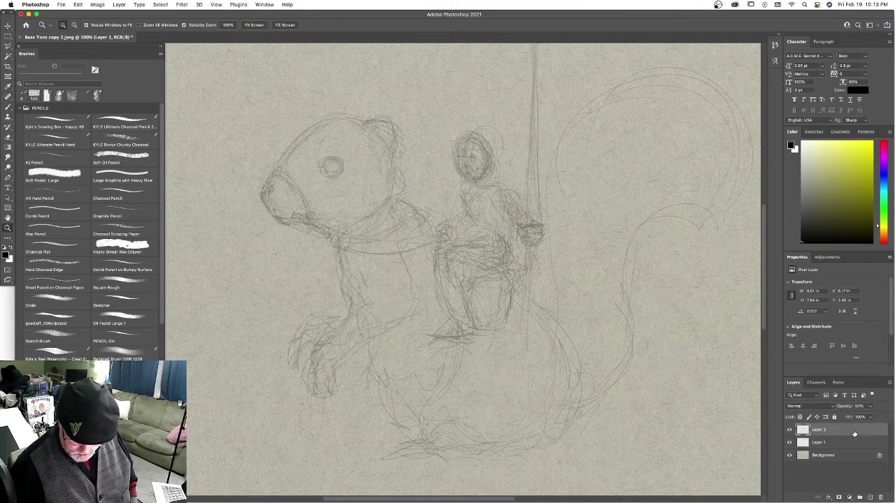
{"action": "left_click_drag", "start_coordinate": [854, 434], "coordinate": [852, 448]}
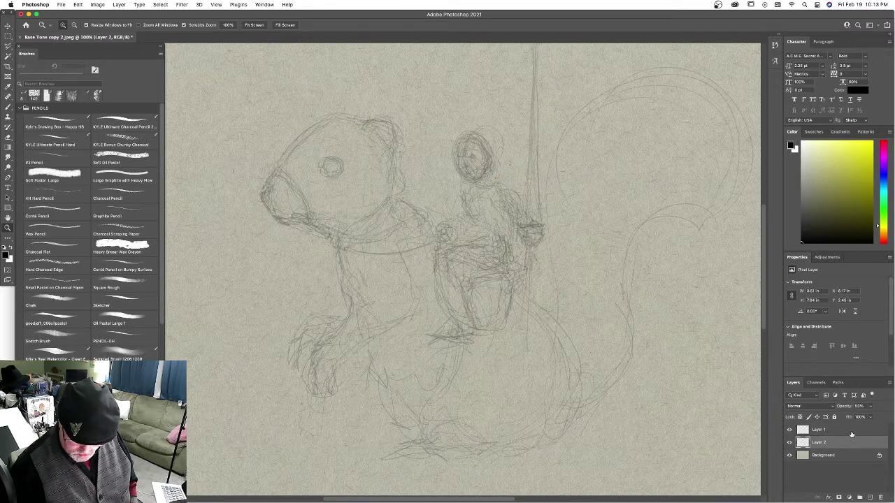
{"action": "left_click", "coordinate": [851, 430]}
{"action": "left_click", "coordinate": [873, 406]}
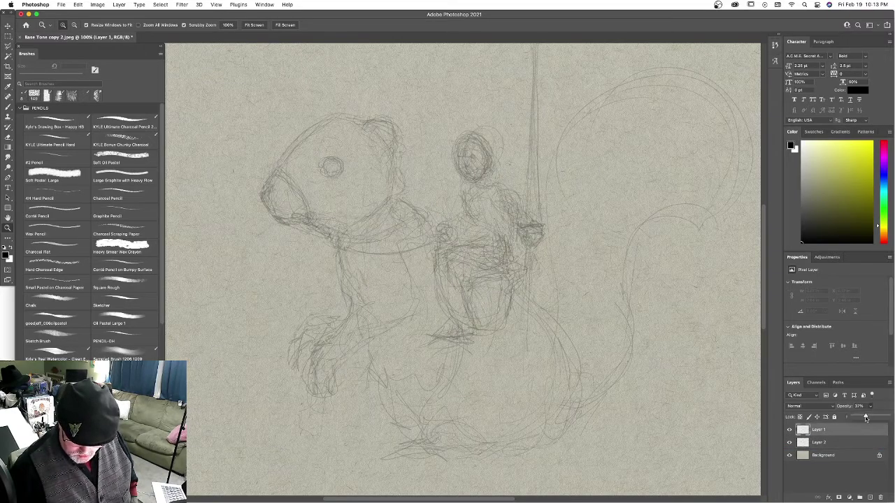
{"action": "left_click_drag", "start_coordinate": [863, 417], "coordinate": [888, 417]}
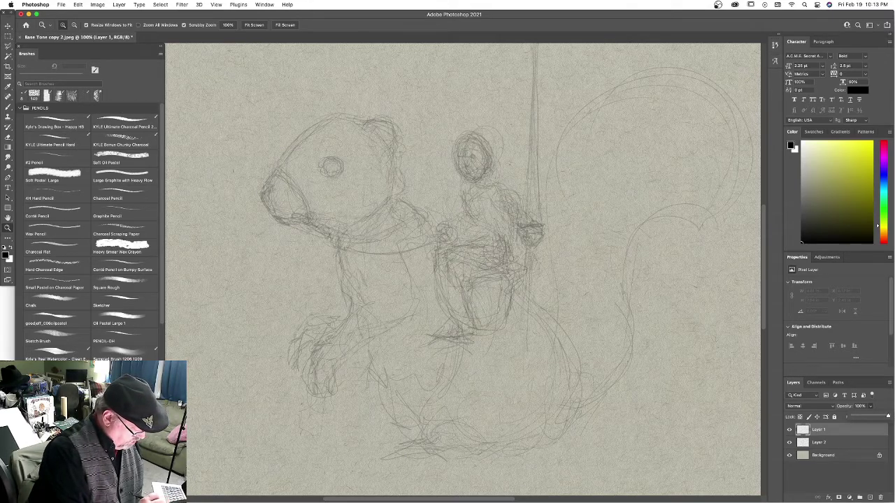
Switch to the Pencil tool, undo a trial mark on the rider's face, and set the size to 7 px.
{"action": "key", "text": "b"}
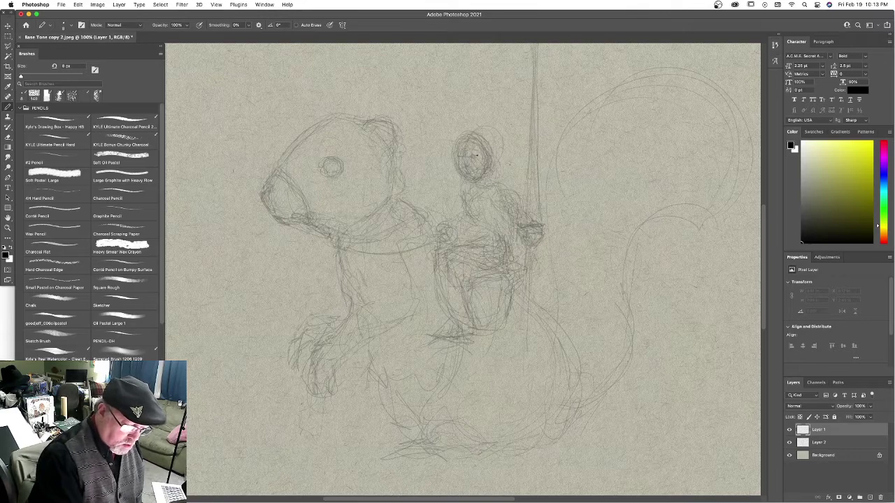
{"action": "left_click", "coordinate": [472, 156]}
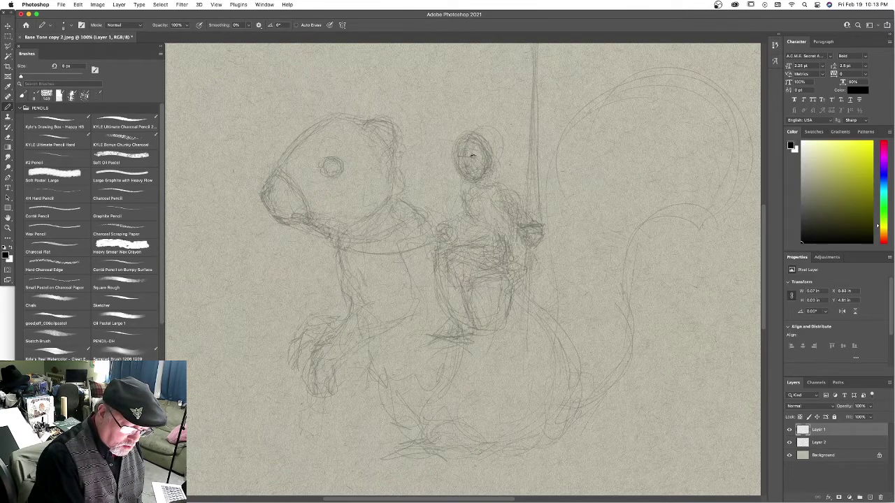
{"action": "key", "text": "super+z"}
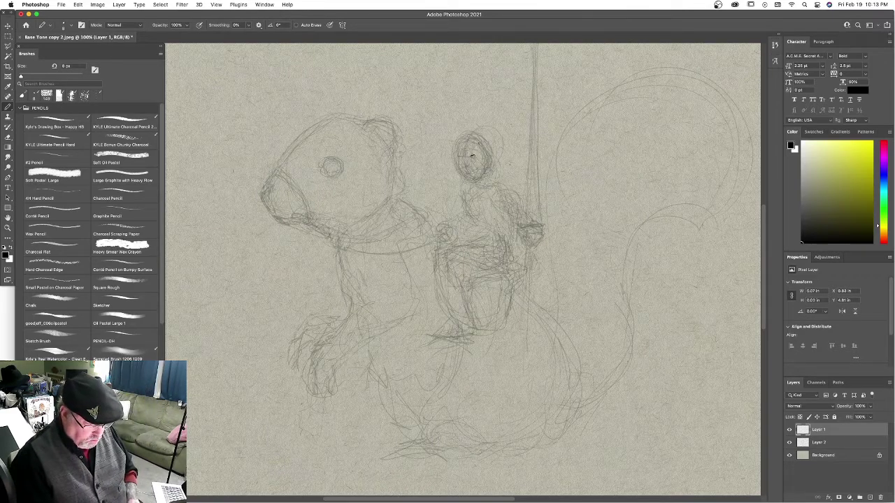
{"action": "key", "text": "super+z"}
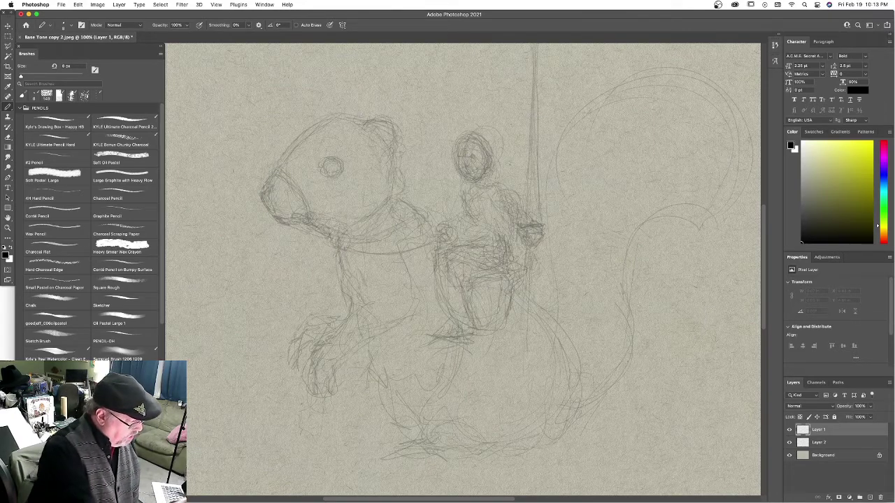
{"action": "left_click_drag", "start_coordinate": [19, 78], "coordinate": [21, 79]}
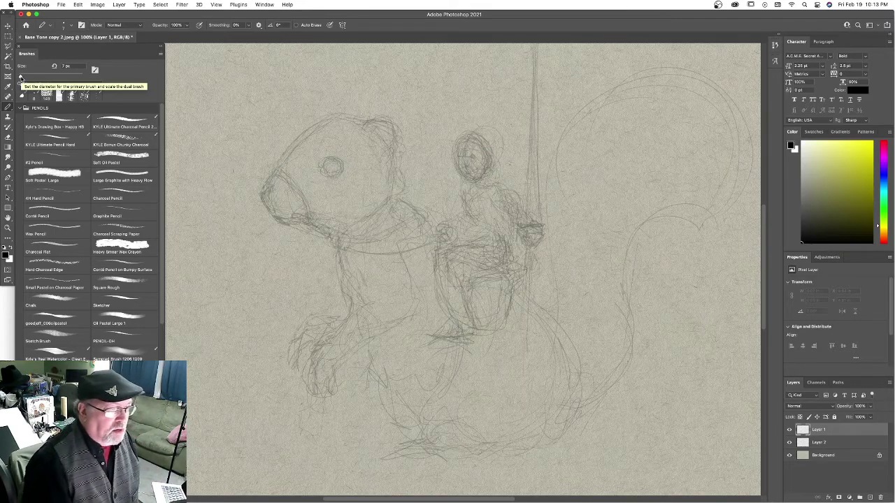
Choose the KYLE Ultimate Pencil Hard brush and set its opacity to about 68%.
{"action": "left_click", "coordinate": [59, 143]}
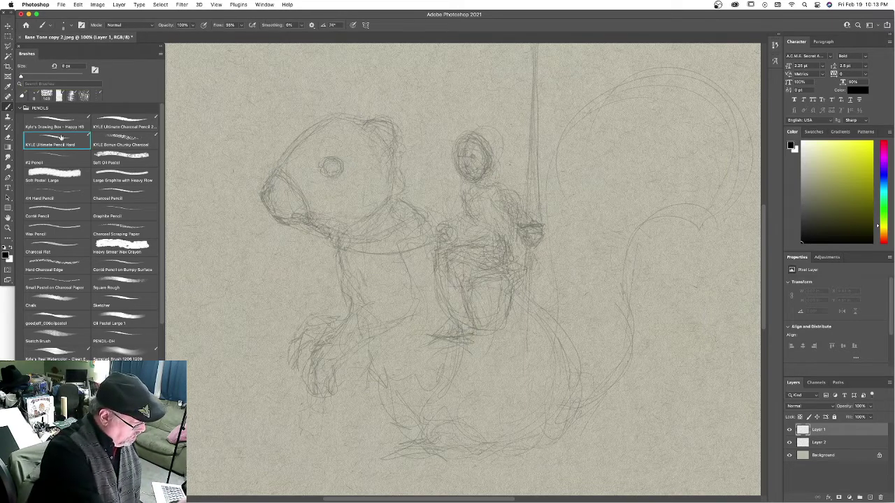
{"action": "left_click", "coordinate": [193, 25]}
{"action": "left_click", "coordinate": [174, 35]}
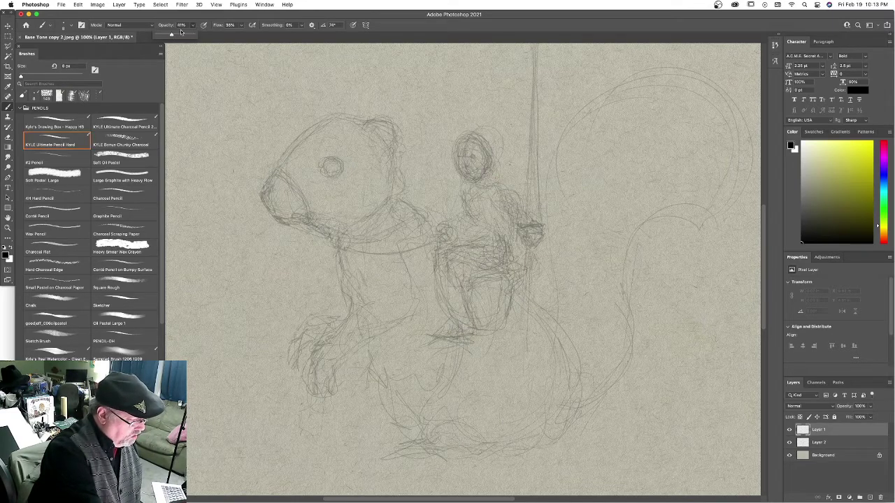
{"action": "left_click_drag", "start_coordinate": [174, 36], "coordinate": [173, 34]}
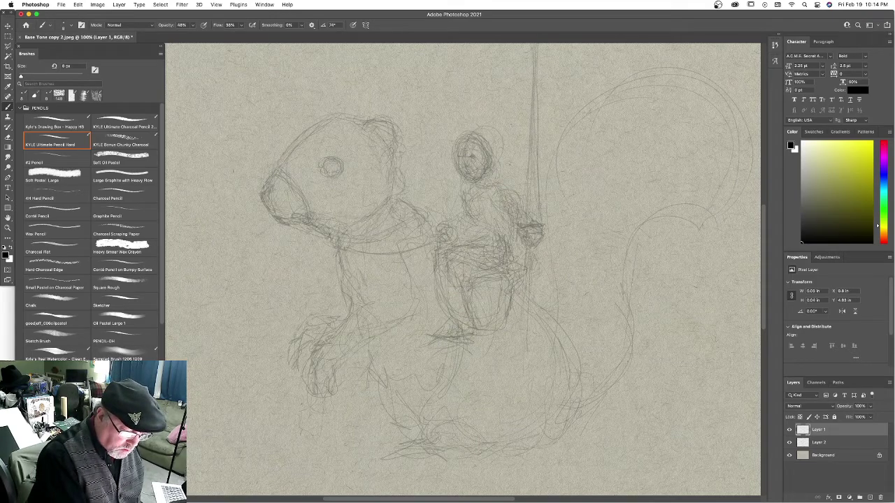
Draw the rider's facial features and jaw, and define the hair framing both sides of the face.
{"action": "mouse_move", "coordinate": [467, 157]}
{"action": "left_mouse_down"}
{"action": "mouse_move", "coordinate": [475, 157]}
{"action": "mouse_move", "coordinate": [459, 155]}
{"action": "left_mouse_up"}
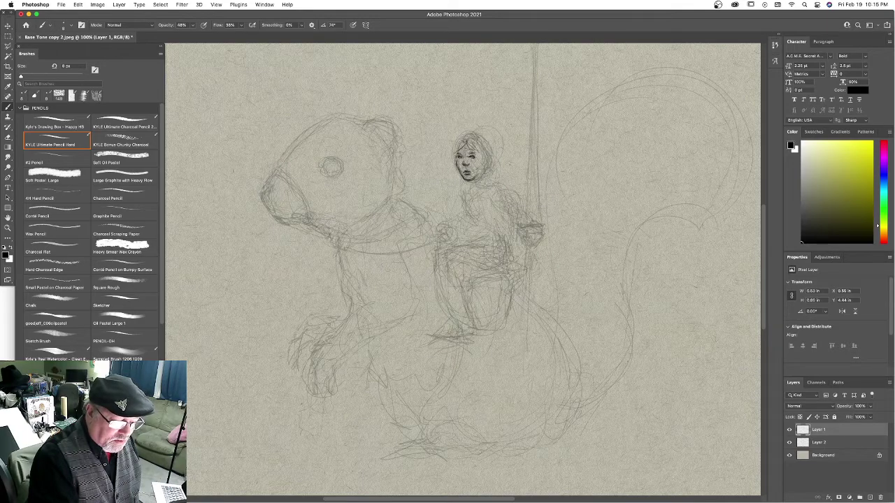
{"action": "left_click_drag", "start_coordinate": [482, 140], "coordinate": [490, 157]}
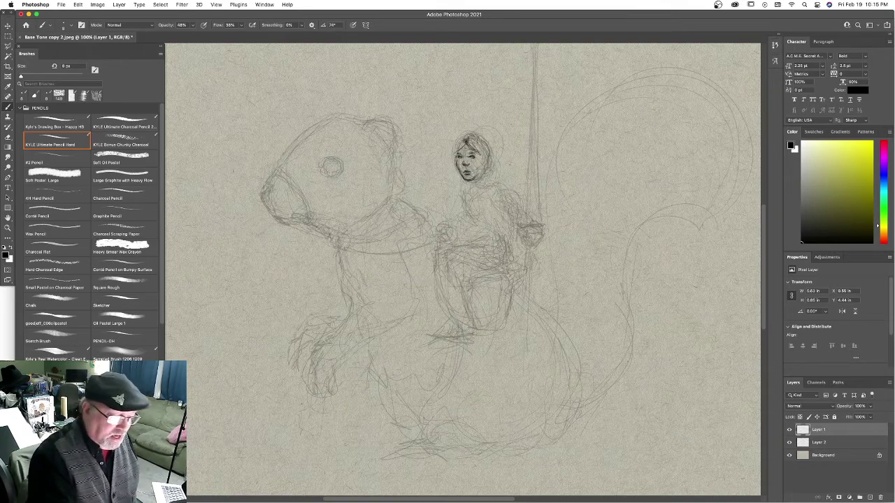
{"action": "left_click_drag", "start_coordinate": [484, 155], "coordinate": [480, 167]}
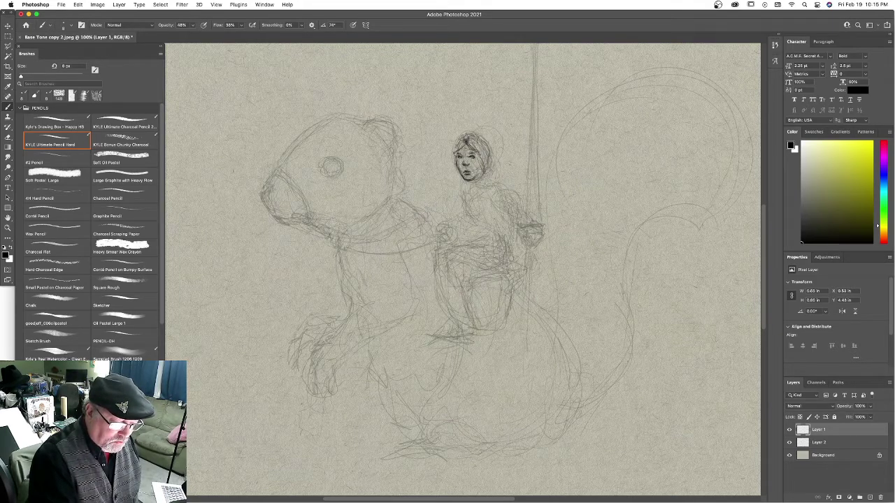
{"action": "left_click_drag", "start_coordinate": [458, 145], "coordinate": [454, 157]}
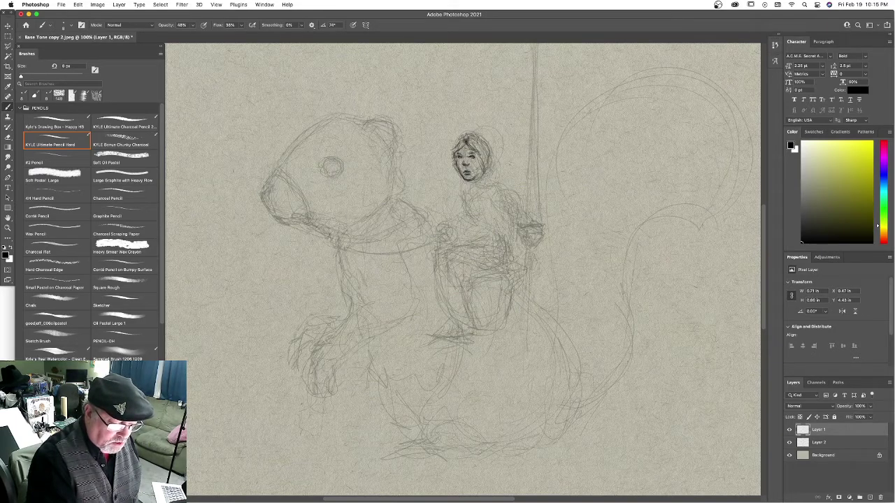
{"action": "left_click_drag", "start_coordinate": [492, 156], "coordinate": [490, 172]}
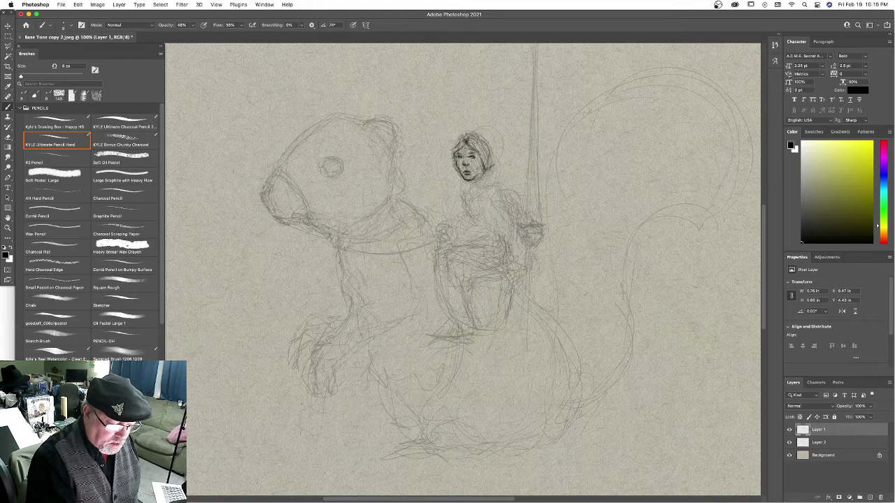
{"action": "mouse_move", "coordinate": [481, 137]}
{"action": "left_mouse_down"}
{"action": "mouse_move", "coordinate": [494, 158]}
{"action": "mouse_move", "coordinate": [491, 151]}
{"action": "left_mouse_up"}
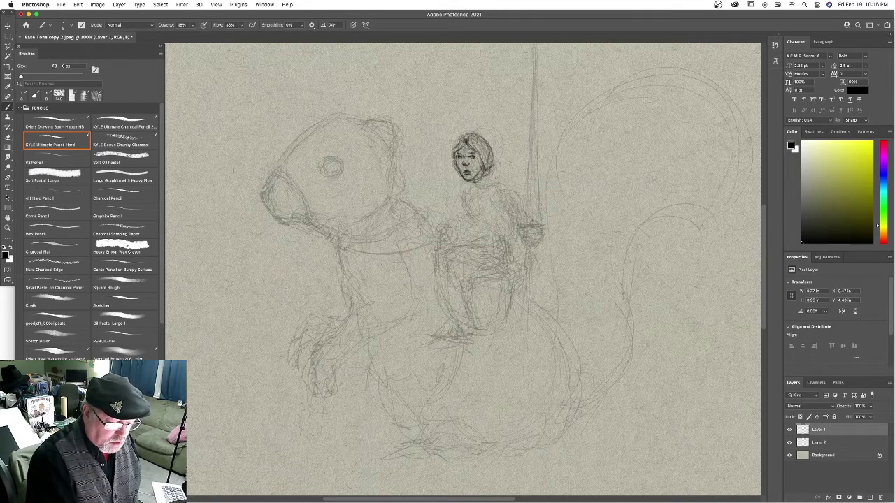
Draw the rider's neck, the collar folds around it and the slope of the near shoulder.
{"action": "mouse_move", "coordinate": [491, 169]}
{"action": "left_mouse_down"}
{"action": "mouse_move", "coordinate": [506, 187]}
{"action": "mouse_move", "coordinate": [483, 192]}
{"action": "mouse_move", "coordinate": [471, 209]}
{"action": "left_mouse_up"}
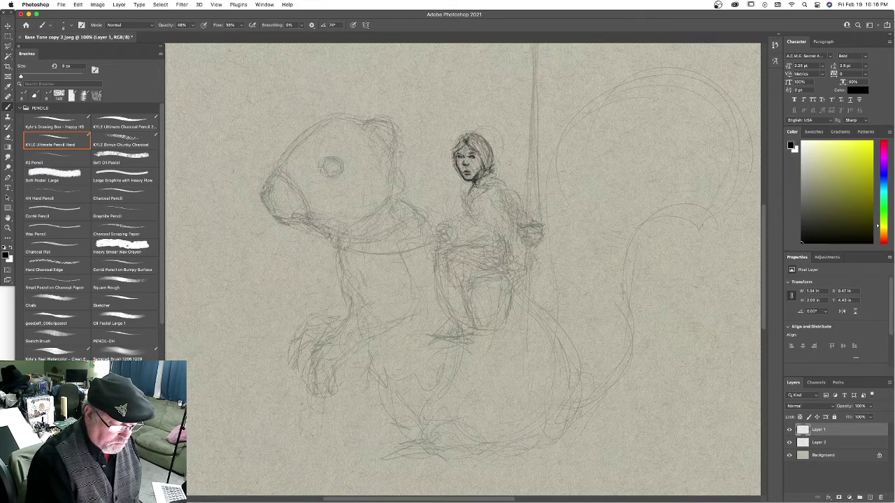
{"action": "mouse_move", "coordinate": [483, 185]}
{"action": "left_mouse_down"}
{"action": "mouse_move", "coordinate": [476, 198]}
{"action": "mouse_move", "coordinate": [499, 177]}
{"action": "mouse_move", "coordinate": [512, 184]}
{"action": "mouse_move", "coordinate": [503, 176]}
{"action": "left_mouse_up"}
{"action": "mouse_move", "coordinate": [496, 172]}
{"action": "left_mouse_down"}
{"action": "mouse_move", "coordinate": [483, 183]}
{"action": "mouse_move", "coordinate": [514, 192]}
{"action": "mouse_move", "coordinate": [505, 179]}
{"action": "left_mouse_up"}
{"action": "mouse_move", "coordinate": [481, 187]}
{"action": "left_mouse_down"}
{"action": "mouse_move", "coordinate": [494, 172]}
{"action": "mouse_move", "coordinate": [513, 189]}
{"action": "left_mouse_up"}
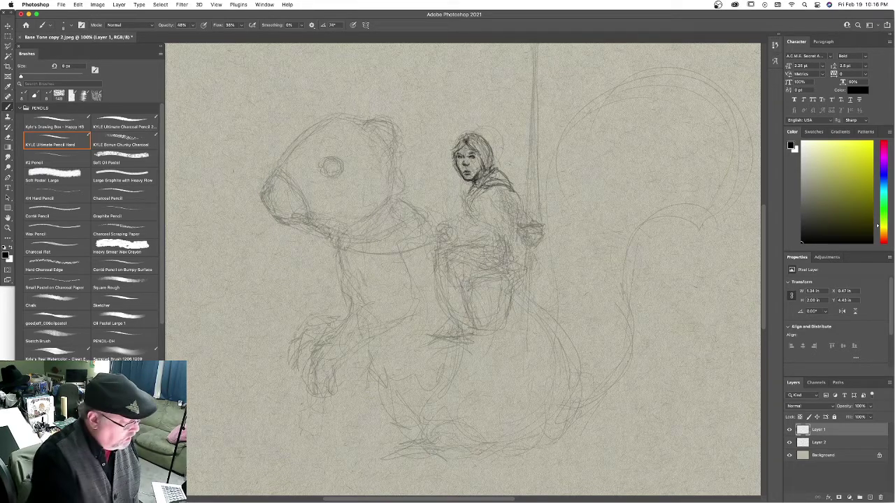
Raise the brush opacity to about 83%, sketch the rider's upper sleeve and chest line, and darken the head and collar contours.
{"action": "left_click", "coordinate": [193, 25]}
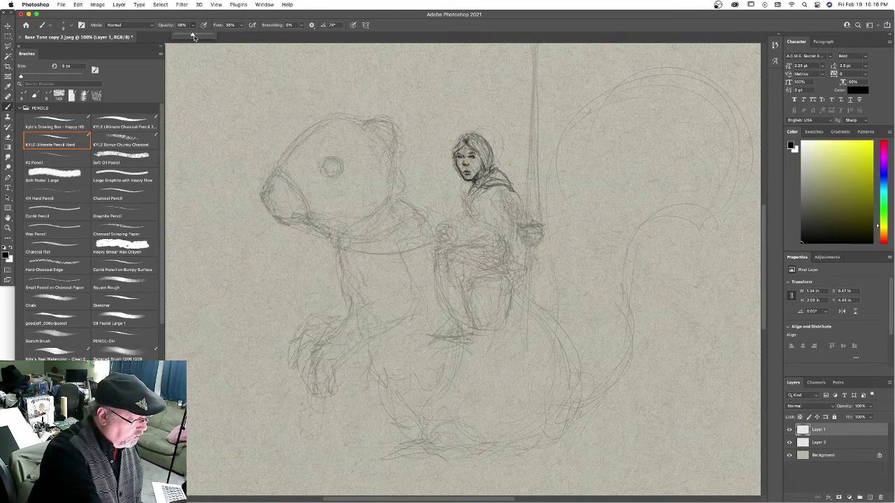
{"action": "left_click_drag", "start_coordinate": [194, 37], "coordinate": [203, 37]}
{"action": "mouse_move", "coordinate": [493, 186]}
{"action": "left_mouse_down"}
{"action": "mouse_move", "coordinate": [512, 188]}
{"action": "mouse_move", "coordinate": [487, 186]}
{"action": "mouse_move", "coordinate": [475, 212]}
{"action": "mouse_move", "coordinate": [482, 224]}
{"action": "mouse_move", "coordinate": [514, 209]}
{"action": "left_mouse_up"}
{"action": "left_click_drag", "start_coordinate": [500, 215], "coordinate": [515, 207]}
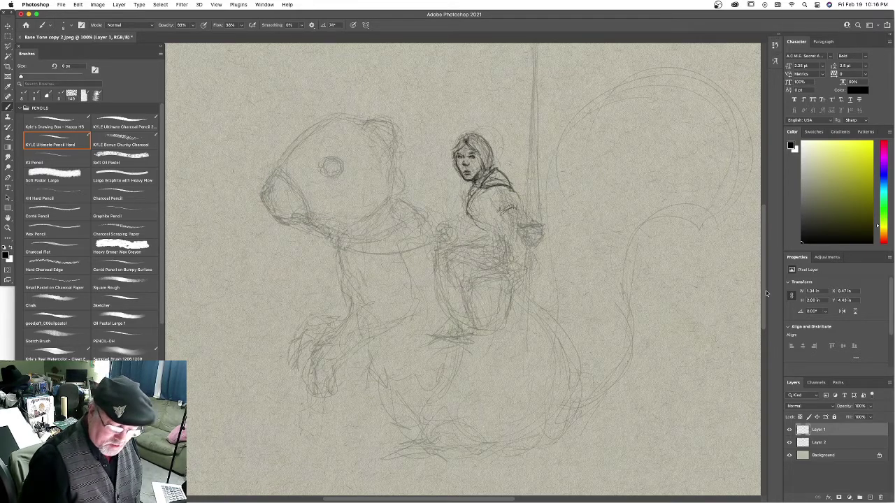
{"action": "left_click_drag", "start_coordinate": [764, 282], "coordinate": [764, 272]}
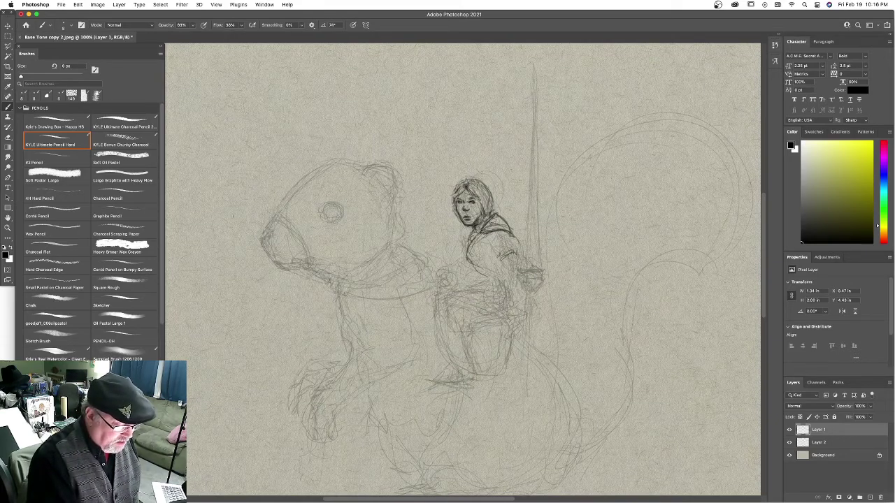
{"action": "mouse_move", "coordinate": [463, 181]}
{"action": "left_mouse_down"}
{"action": "mouse_move", "coordinate": [454, 193]}
{"action": "mouse_move", "coordinate": [505, 222]}
{"action": "left_mouse_up"}
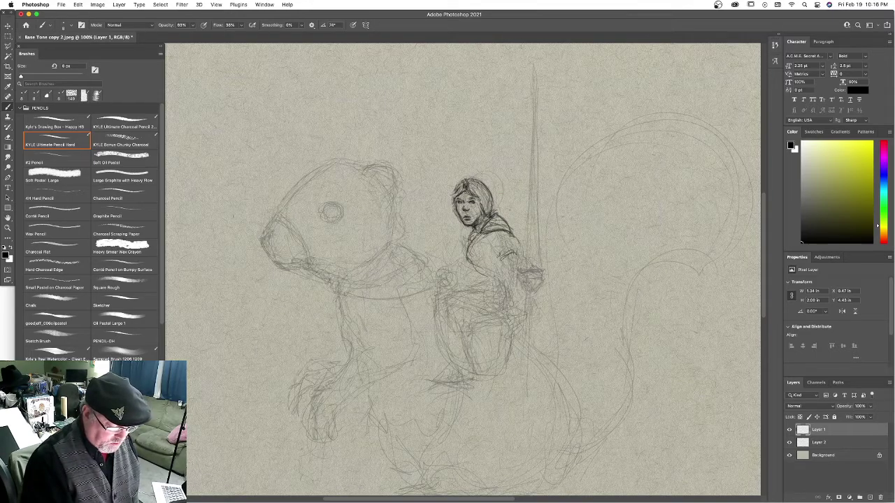
Outline the rider's short sleeve, back, chest and belted waist with darker pencil lines.
{"action": "mouse_move", "coordinate": [505, 263]}
{"action": "left_mouse_down"}
{"action": "mouse_move", "coordinate": [518, 252]}
{"action": "mouse_move", "coordinate": [516, 233]}
{"action": "mouse_move", "coordinate": [492, 245]}
{"action": "mouse_move", "coordinate": [502, 261]}
{"action": "mouse_move", "coordinate": [519, 251]}
{"action": "left_mouse_up"}
{"action": "mouse_move", "coordinate": [515, 238]}
{"action": "left_mouse_down"}
{"action": "mouse_move", "coordinate": [496, 279]}
{"action": "mouse_move", "coordinate": [508, 289]}
{"action": "left_mouse_up"}
{"action": "mouse_move", "coordinate": [506, 284]}
{"action": "left_mouse_down"}
{"action": "mouse_move", "coordinate": [508, 292]}
{"action": "mouse_move", "coordinate": [506, 269]}
{"action": "left_mouse_up"}
{"action": "left_click_drag", "start_coordinate": [506, 271], "coordinate": [508, 287]}
{"action": "mouse_move", "coordinate": [495, 253]}
{"action": "left_mouse_down"}
{"action": "mouse_move", "coordinate": [505, 263]}
{"action": "mouse_move", "coordinate": [483, 283]}
{"action": "left_mouse_up"}
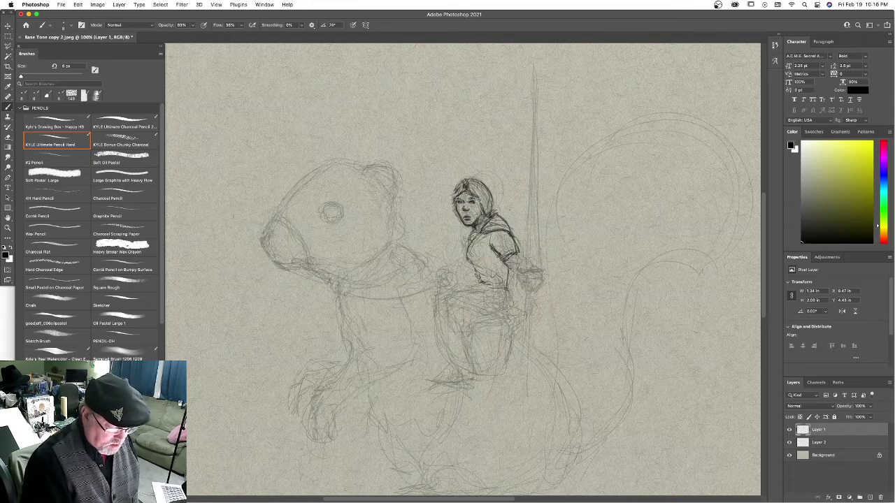
{"action": "left_click_drag", "start_coordinate": [468, 246], "coordinate": [463, 258]}
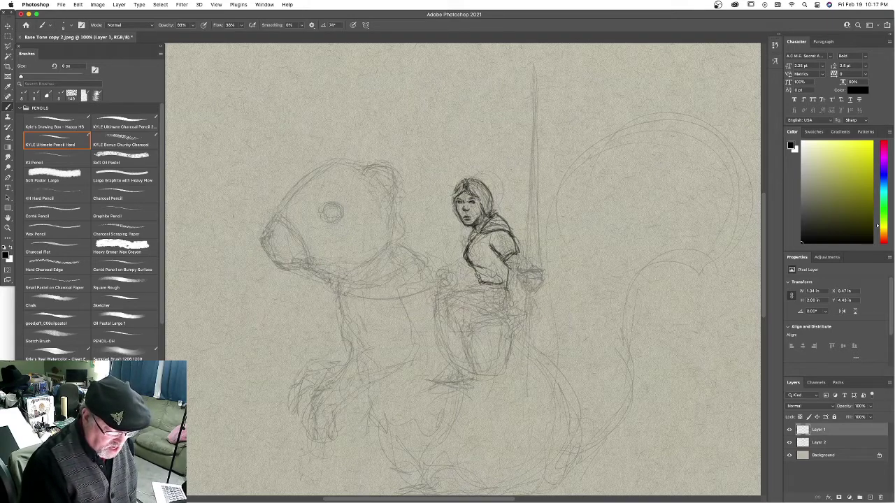
{"action": "left_click_drag", "start_coordinate": [505, 286], "coordinate": [511, 271]}
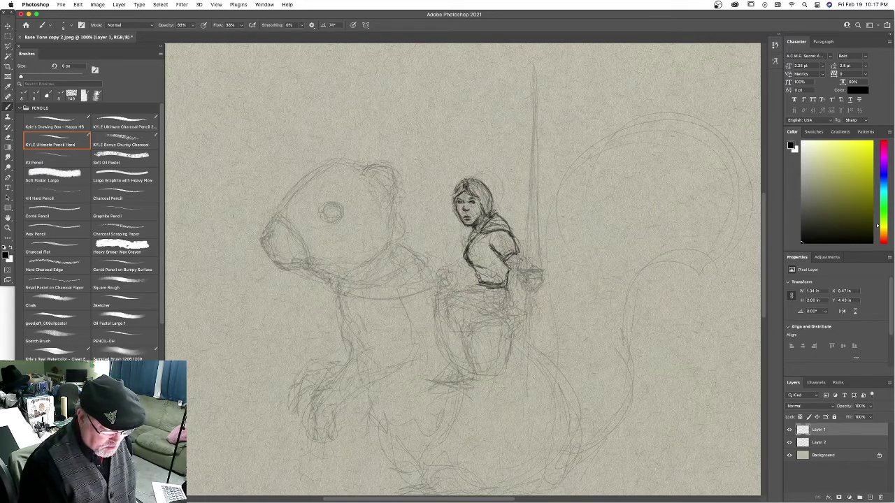
Draw the rider's forearm and sword-gripping fist, and outline the hip, thigh and bent knee.
{"action": "mouse_move", "coordinate": [528, 277]}
{"action": "left_mouse_down"}
{"action": "mouse_move", "coordinate": [542, 273]}
{"action": "mouse_move", "coordinate": [531, 288]}
{"action": "mouse_move", "coordinate": [516, 273]}
{"action": "left_mouse_up"}
{"action": "left_click_drag", "start_coordinate": [517, 265], "coordinate": [516, 277]}
{"action": "mouse_move", "coordinate": [516, 277]}
{"action": "left_mouse_down"}
{"action": "mouse_move", "coordinate": [522, 282]}
{"action": "mouse_move", "coordinate": [478, 275]}
{"action": "mouse_move", "coordinate": [452, 309]}
{"action": "mouse_move", "coordinate": [456, 291]}
{"action": "mouse_move", "coordinate": [491, 292]}
{"action": "mouse_move", "coordinate": [513, 315]}
{"action": "mouse_move", "coordinate": [462, 321]}
{"action": "mouse_move", "coordinate": [439, 304]}
{"action": "left_mouse_up"}
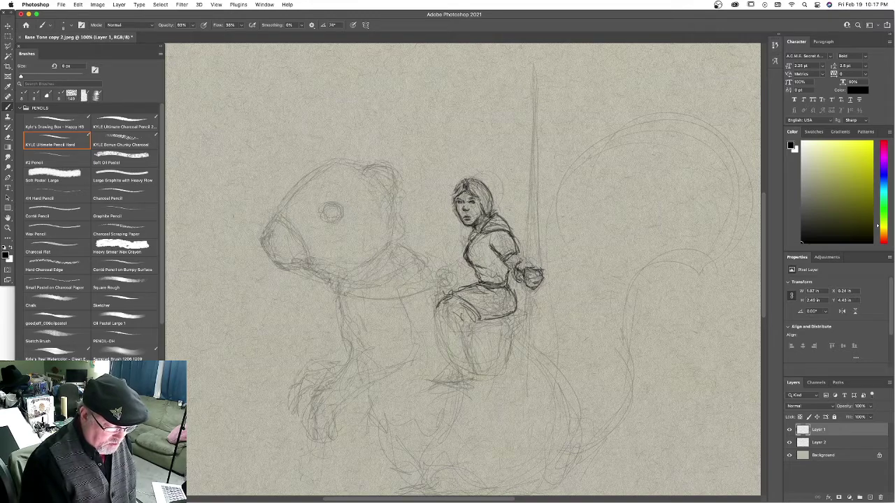
Draw the bridle ring at the squirrel's mouth and the double curved reins running back to the rider's front hand.
{"action": "left_click_drag", "start_coordinate": [437, 282], "coordinate": [420, 291]}
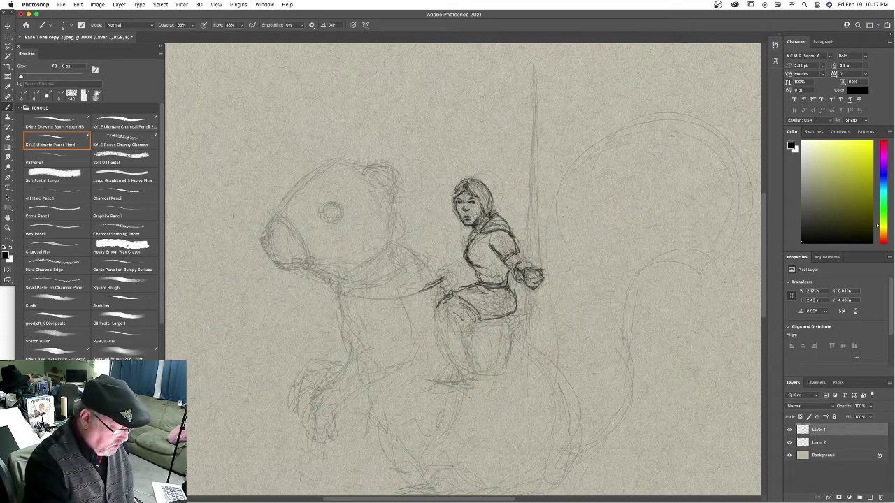
{"action": "left_click_drag", "start_coordinate": [312, 258], "coordinate": [425, 291]}
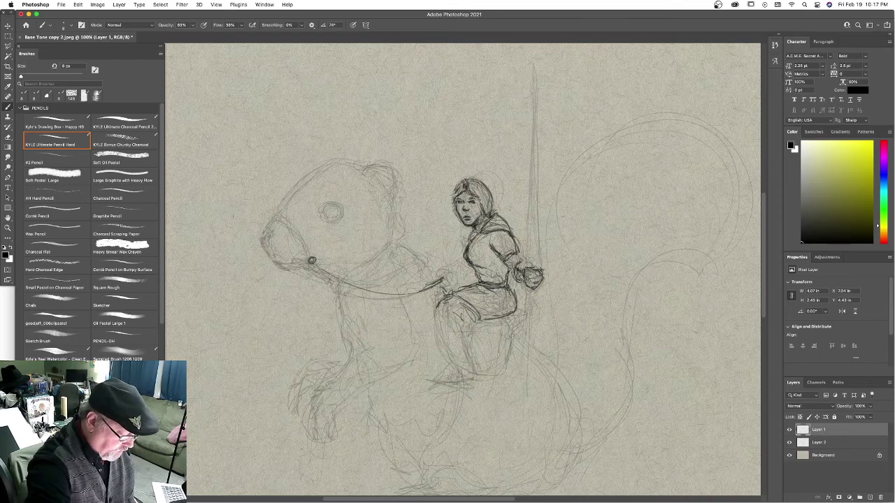
{"action": "mouse_move", "coordinate": [315, 267]}
{"action": "left_mouse_down"}
{"action": "mouse_move", "coordinate": [348, 291]}
{"action": "mouse_move", "coordinate": [429, 288]}
{"action": "left_mouse_up"}
{"action": "mouse_move", "coordinate": [372, 297]}
{"action": "left_mouse_down"}
{"action": "mouse_move", "coordinate": [419, 295]}
{"action": "mouse_move", "coordinate": [337, 289]}
{"action": "mouse_move", "coordinate": [318, 270]}
{"action": "mouse_move", "coordinate": [418, 292]}
{"action": "mouse_move", "coordinate": [448, 281]}
{"action": "left_mouse_up"}
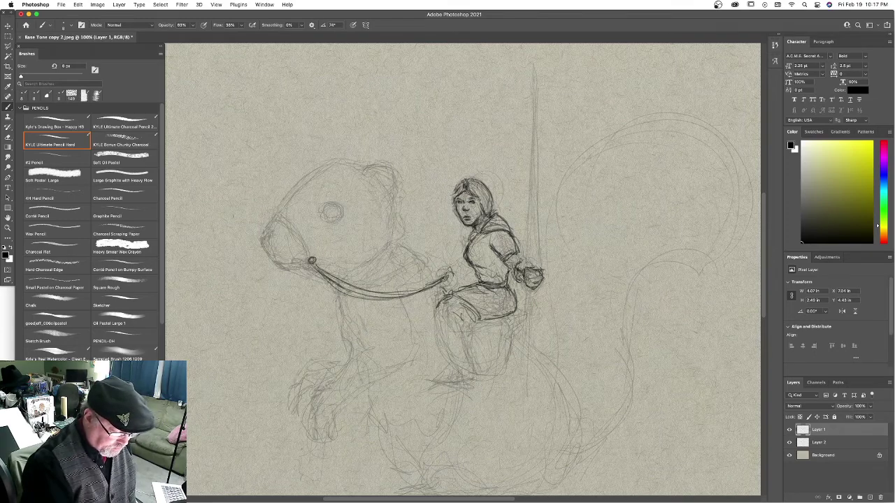
Draw the rider's rein-holding hand and arm, the lower leg and pointed foot, and strengthen the seat edge.
{"action": "left_click_drag", "start_coordinate": [451, 267], "coordinate": [448, 284]}
{"action": "mouse_move", "coordinate": [454, 275]}
{"action": "left_mouse_down"}
{"action": "mouse_move", "coordinate": [452, 284]}
{"action": "mouse_move", "coordinate": [463, 260]}
{"action": "mouse_move", "coordinate": [468, 272]}
{"action": "mouse_move", "coordinate": [449, 283]}
{"action": "mouse_move", "coordinate": [440, 310]}
{"action": "mouse_move", "coordinate": [462, 322]}
{"action": "left_mouse_up"}
{"action": "left_click_drag", "start_coordinate": [470, 319], "coordinate": [441, 358]}
{"action": "mouse_move", "coordinate": [443, 298]}
{"action": "left_mouse_down"}
{"action": "mouse_move", "coordinate": [435, 307]}
{"action": "mouse_move", "coordinate": [439, 363]}
{"action": "left_mouse_up"}
{"action": "mouse_move", "coordinate": [451, 324]}
{"action": "left_mouse_down"}
{"action": "mouse_move", "coordinate": [439, 358]}
{"action": "mouse_move", "coordinate": [457, 364]}
{"action": "mouse_move", "coordinate": [467, 384]}
{"action": "mouse_move", "coordinate": [444, 390]}
{"action": "mouse_move", "coordinate": [468, 389]}
{"action": "mouse_move", "coordinate": [426, 382]}
{"action": "left_mouse_up"}
{"action": "left_click_drag", "start_coordinate": [464, 340], "coordinate": [467, 363]}
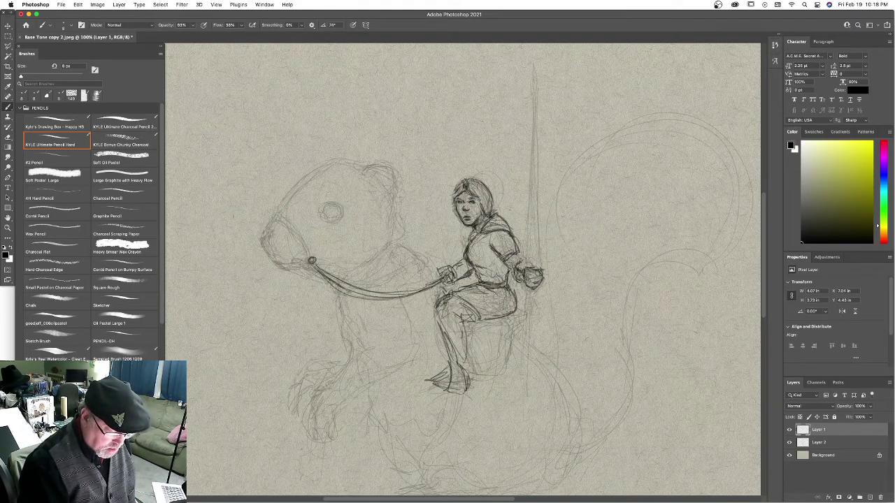
{"action": "left_click_drag", "start_coordinate": [522, 295], "coordinate": [493, 317]}
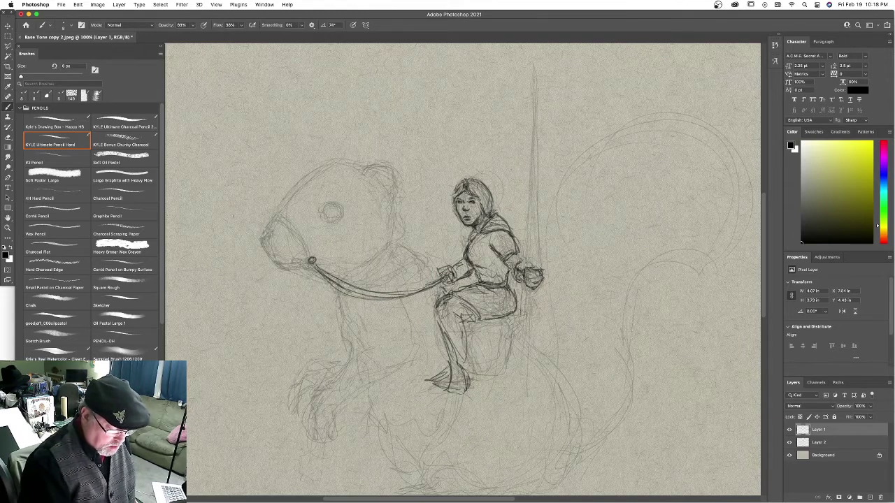
Set the brush size to 14 px and outline the squirrel's furry nape, back of the head and ear.
{"action": "mouse_move", "coordinate": [393, 254]}
{"action": "left_mouse_down"}
{"action": "mouse_move", "coordinate": [403, 243]}
{"action": "mouse_move", "coordinate": [417, 250]}
{"action": "left_mouse_up"}
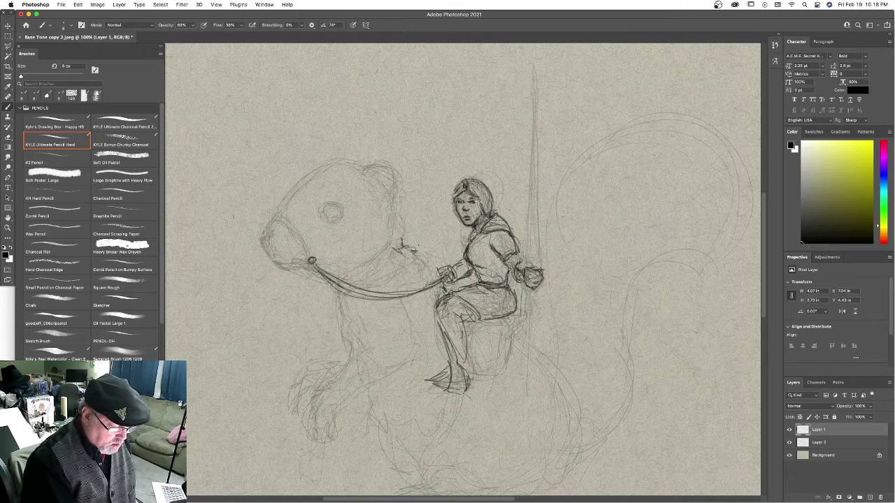
{"action": "key", "text": "z"}
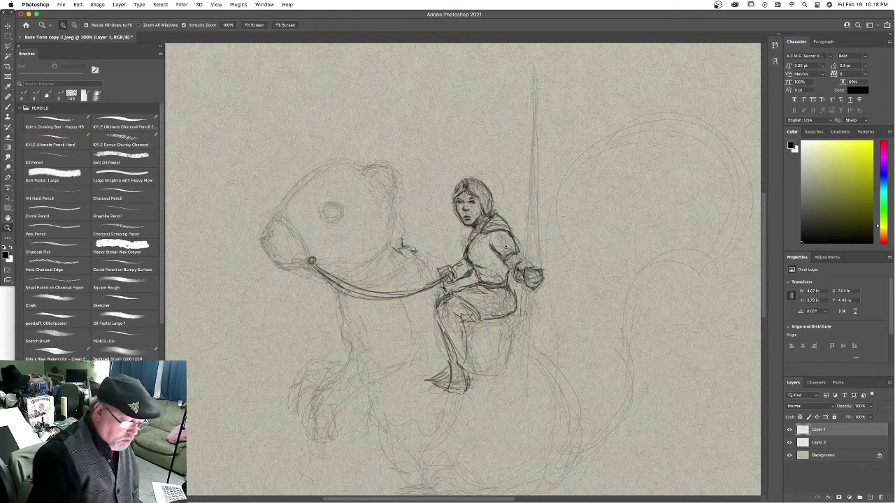
{"action": "left_click_drag", "start_coordinate": [548, 248], "coordinate": [525, 272]}
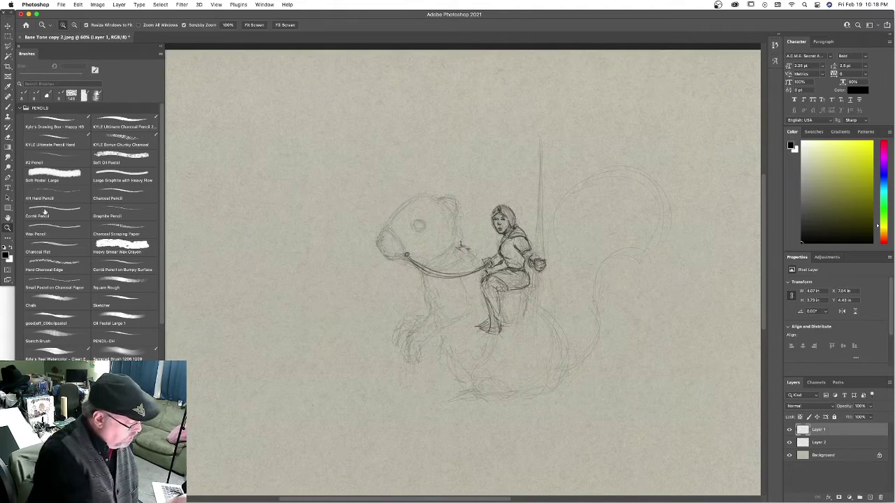
{"action": "left_click", "coordinate": [7, 107]}
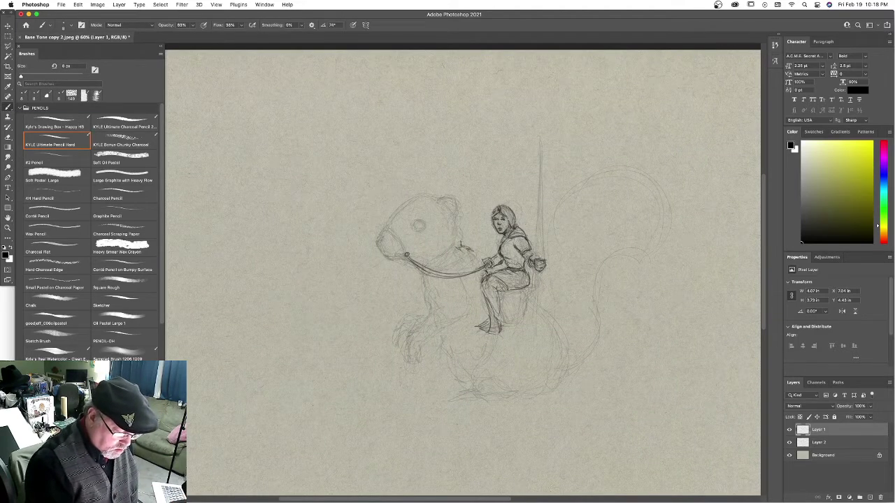
{"action": "left_click_drag", "start_coordinate": [20, 75], "coordinate": [23, 77]}
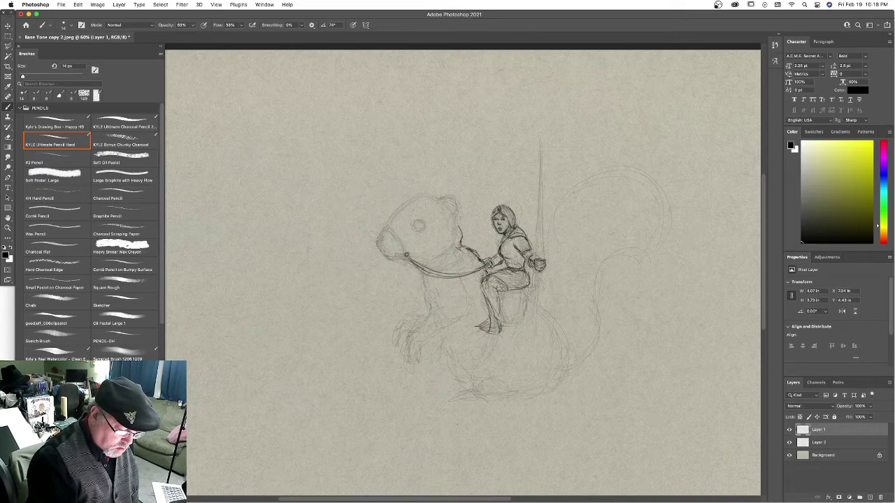
{"action": "mouse_move", "coordinate": [442, 201]}
{"action": "left_mouse_down"}
{"action": "mouse_move", "coordinate": [456, 199]}
{"action": "mouse_move", "coordinate": [458, 208]}
{"action": "mouse_move", "coordinate": [447, 199]}
{"action": "left_mouse_up"}
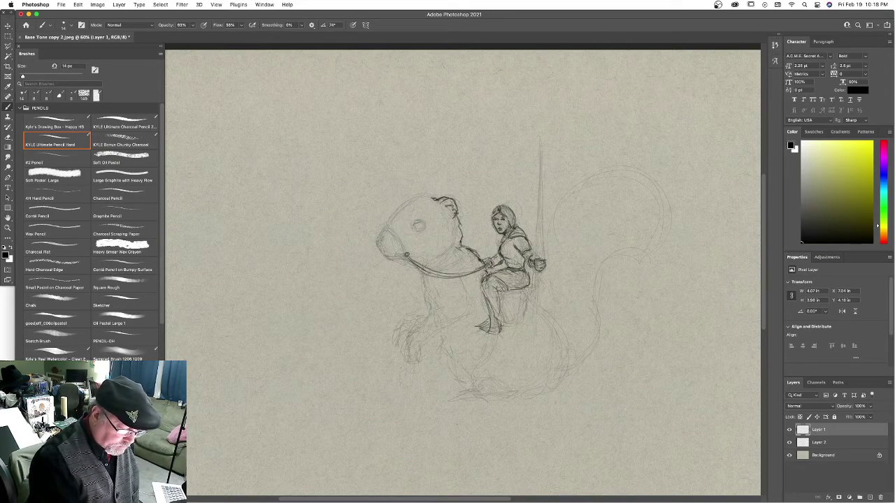
Fill in the squirrel's dark round eye, draw the noseband, and outline the forehead, muzzle, nose and furry cheek.
{"action": "left_click_drag", "start_coordinate": [414, 225], "coordinate": [422, 229]}
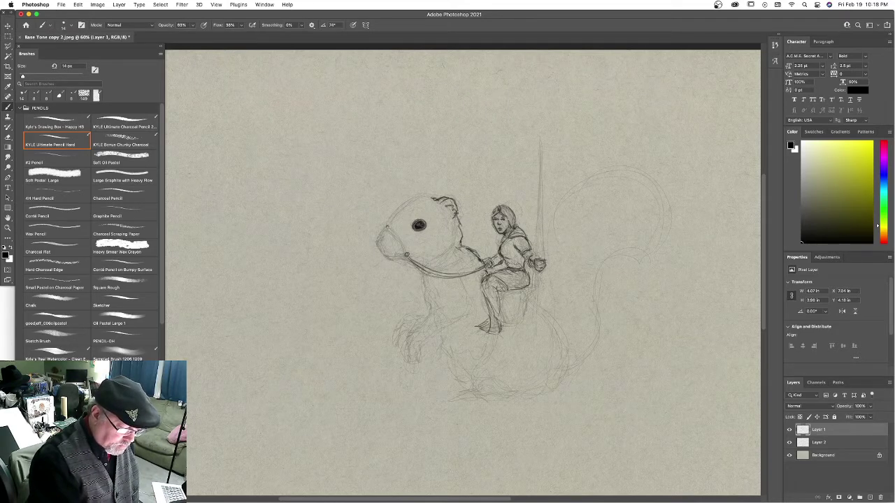
{"action": "left_click_drag", "start_coordinate": [387, 229], "coordinate": [407, 253]}
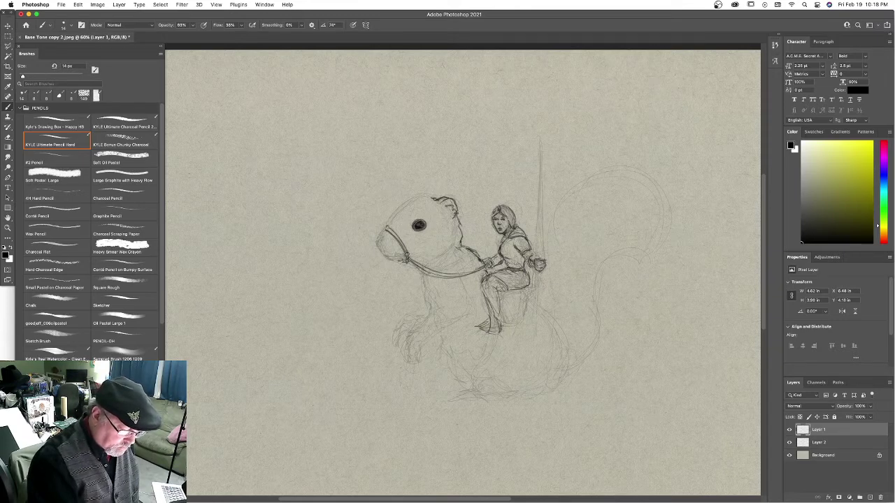
{"action": "mouse_move", "coordinate": [378, 240]}
{"action": "left_mouse_down"}
{"action": "mouse_move", "coordinate": [418, 196]}
{"action": "mouse_move", "coordinate": [439, 199]}
{"action": "mouse_move", "coordinate": [428, 193]}
{"action": "left_mouse_up"}
{"action": "left_click_drag", "start_coordinate": [410, 199], "coordinate": [404, 210]}
{"action": "left_click_drag", "start_coordinate": [413, 261], "coordinate": [426, 265]}
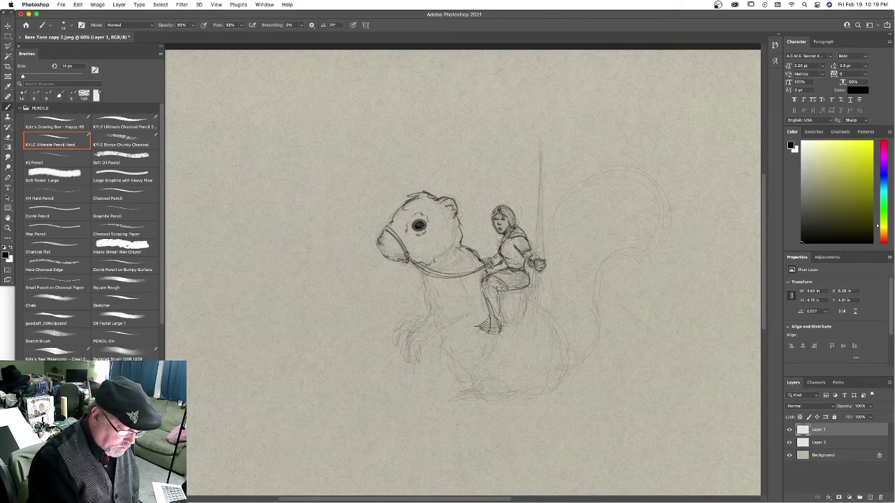
{"action": "left_click_drag", "start_coordinate": [379, 238], "coordinate": [381, 245]}
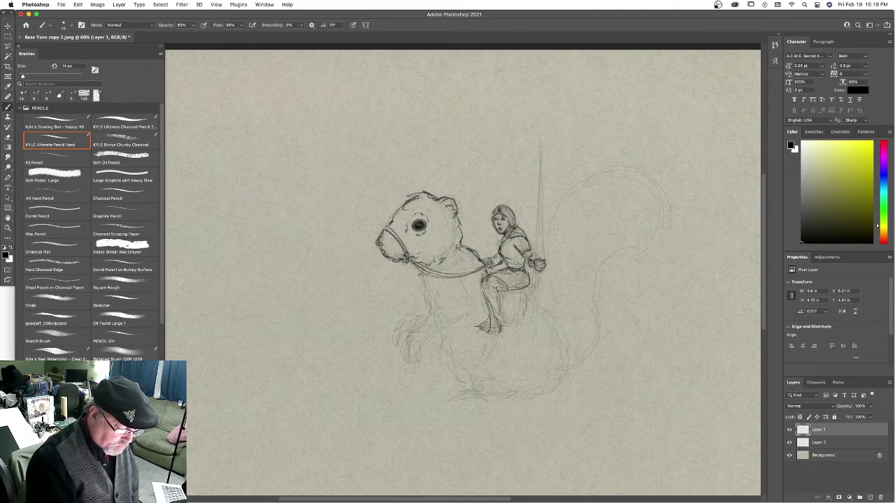
Outline the squirrel's chest and throat, both front legs, and the rough shapes of the front paws.
{"action": "left_click_drag", "start_coordinate": [423, 289], "coordinate": [423, 277]}
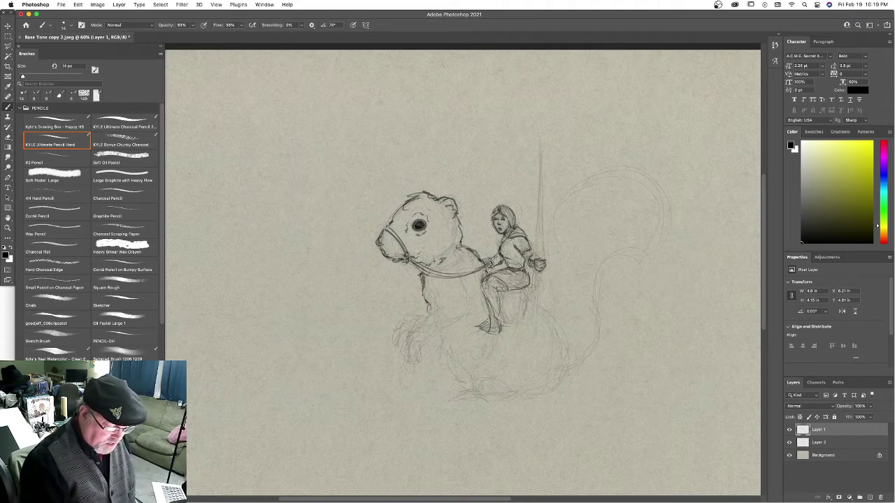
{"action": "mouse_move", "coordinate": [429, 312]}
{"action": "left_mouse_down"}
{"action": "mouse_move", "coordinate": [436, 300]}
{"action": "mouse_move", "coordinate": [471, 292]}
{"action": "mouse_move", "coordinate": [472, 316]}
{"action": "mouse_move", "coordinate": [438, 336]}
{"action": "mouse_move", "coordinate": [419, 330]}
{"action": "mouse_move", "coordinate": [431, 316]}
{"action": "mouse_move", "coordinate": [419, 333]}
{"action": "left_mouse_up"}
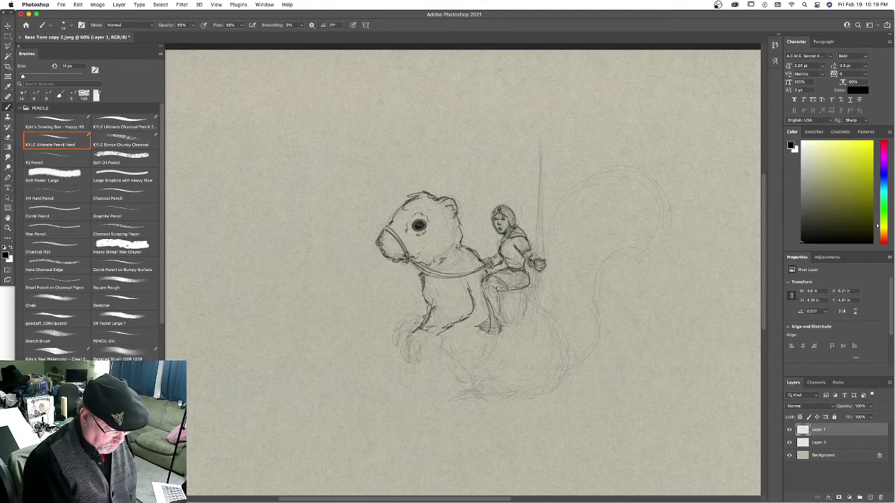
{"action": "mouse_move", "coordinate": [425, 318]}
{"action": "left_mouse_down"}
{"action": "mouse_move", "coordinate": [398, 343]}
{"action": "mouse_move", "coordinate": [423, 351]}
{"action": "left_mouse_up"}
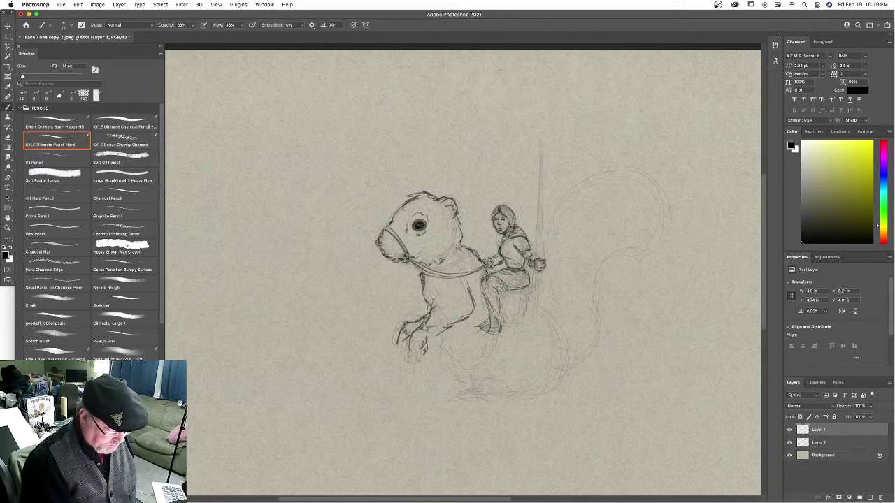
{"action": "mouse_move", "coordinate": [428, 338]}
{"action": "left_mouse_down"}
{"action": "mouse_move", "coordinate": [425, 355]}
{"action": "mouse_move", "coordinate": [409, 356]}
{"action": "mouse_move", "coordinate": [421, 364]}
{"action": "mouse_move", "coordinate": [410, 357]}
{"action": "mouse_move", "coordinate": [426, 351]}
{"action": "mouse_move", "coordinate": [436, 329]}
{"action": "left_mouse_up"}
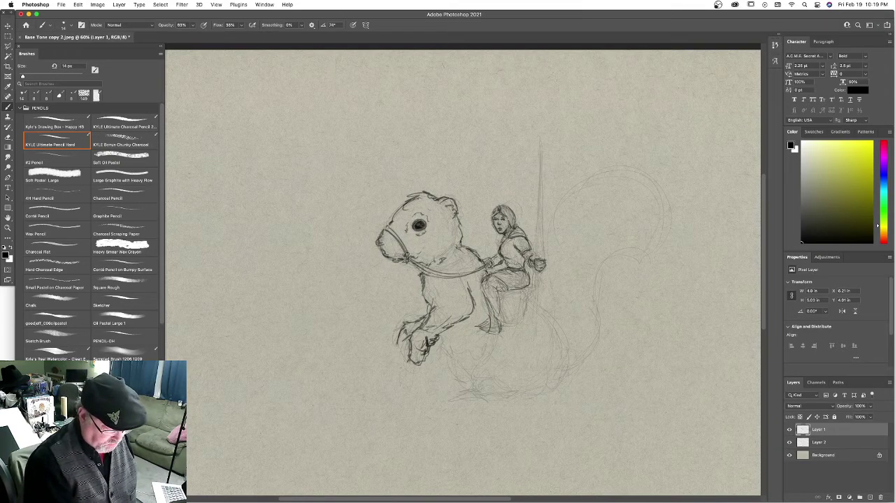
Add short fur marks to the squirrel's chest and cheek, and draw the toes and claws of the front paws.
{"action": "mouse_move", "coordinate": [414, 260]}
{"action": "left_mouse_down"}
{"action": "mouse_move", "coordinate": [423, 265]}
{"action": "mouse_move", "coordinate": [428, 312]}
{"action": "left_mouse_up"}
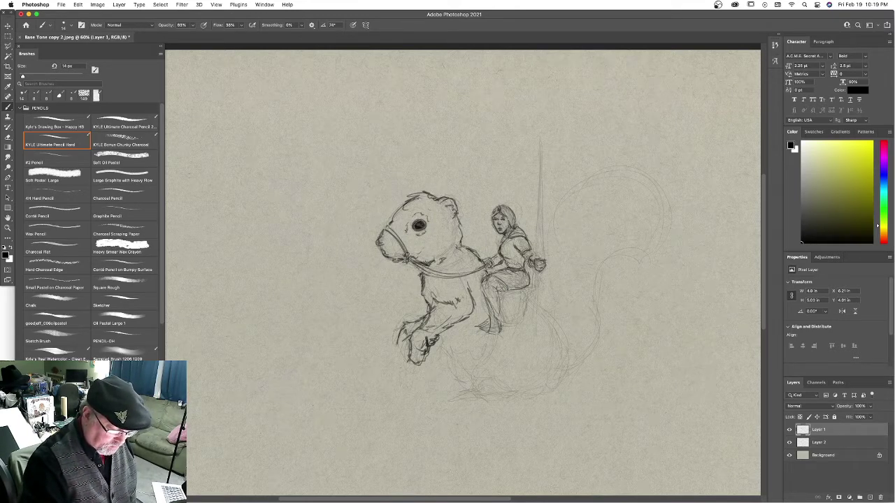
{"action": "left_click_drag", "start_coordinate": [416, 255], "coordinate": [422, 262]}
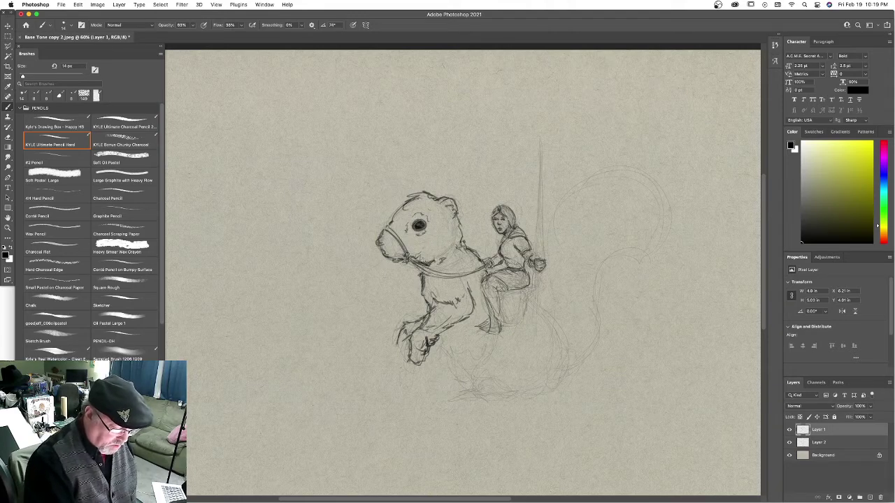
{"action": "left_click_drag", "start_coordinate": [402, 330], "coordinate": [397, 346]}
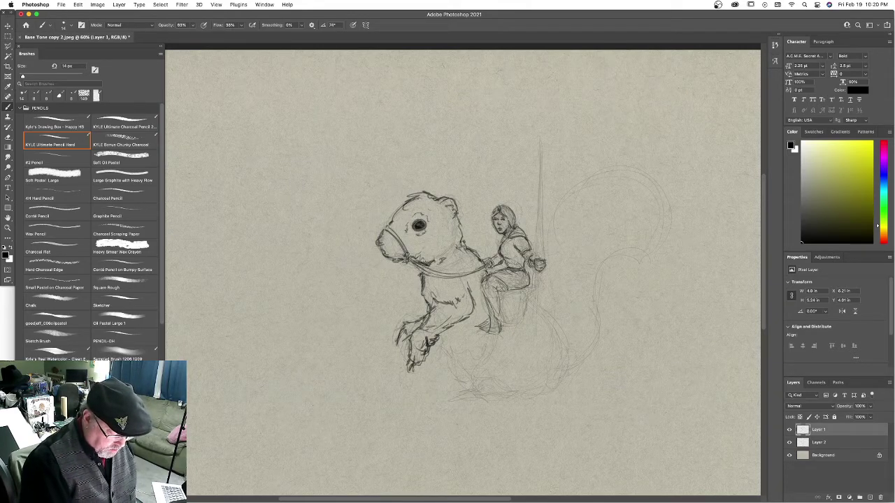
{"action": "mouse_move", "coordinate": [418, 365]}
{"action": "left_mouse_down"}
{"action": "mouse_move", "coordinate": [416, 376]}
{"action": "mouse_move", "coordinate": [424, 372]}
{"action": "mouse_move", "coordinate": [426, 365]}
{"action": "mouse_move", "coordinate": [414, 374]}
{"action": "left_mouse_up"}
{"action": "left_click_drag", "start_coordinate": [412, 365], "coordinate": [407, 373]}
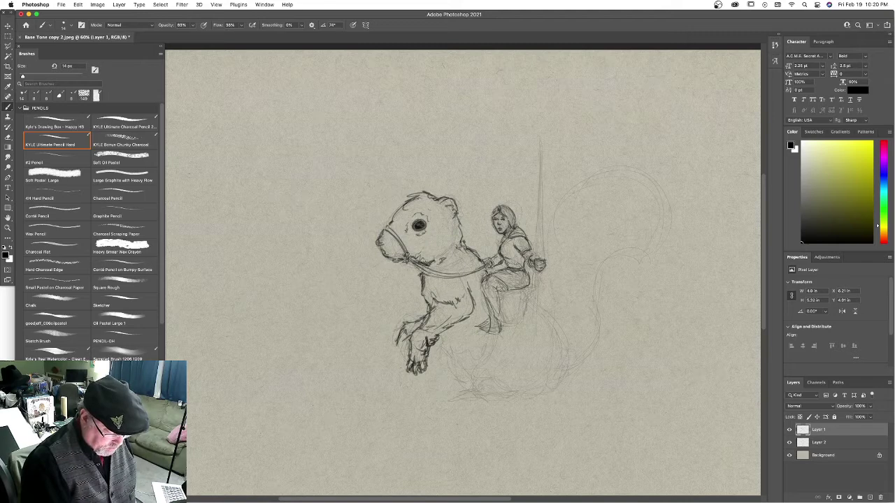
Draw the squirrel's belly and the front edge of its haunch, and define the rider's lower leg, foot and lower saddle edge.
{"action": "mouse_move", "coordinate": [449, 331]}
{"action": "left_mouse_down"}
{"action": "mouse_move", "coordinate": [440, 342]}
{"action": "mouse_move", "coordinate": [447, 364]}
{"action": "mouse_move", "coordinate": [467, 382]}
{"action": "mouse_move", "coordinate": [454, 371]}
{"action": "left_mouse_up"}
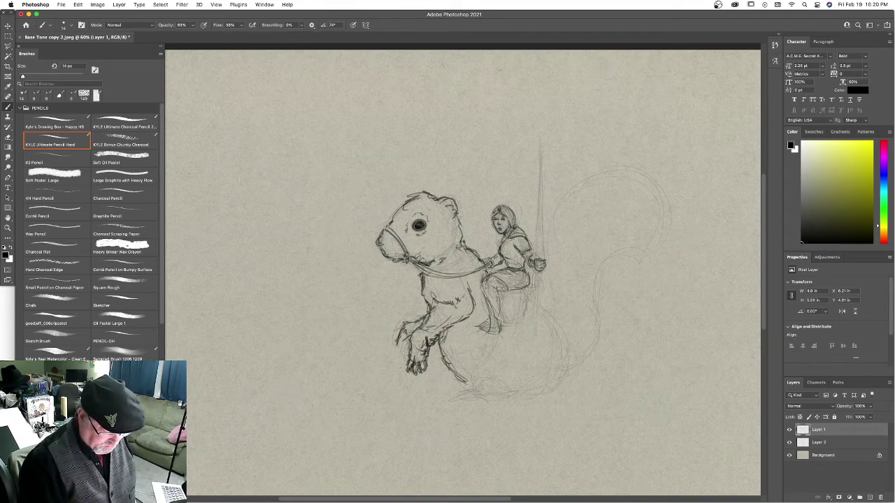
{"action": "mouse_move", "coordinate": [493, 340]}
{"action": "left_mouse_down"}
{"action": "mouse_move", "coordinate": [473, 370]}
{"action": "mouse_move", "coordinate": [486, 356]}
{"action": "left_mouse_up"}
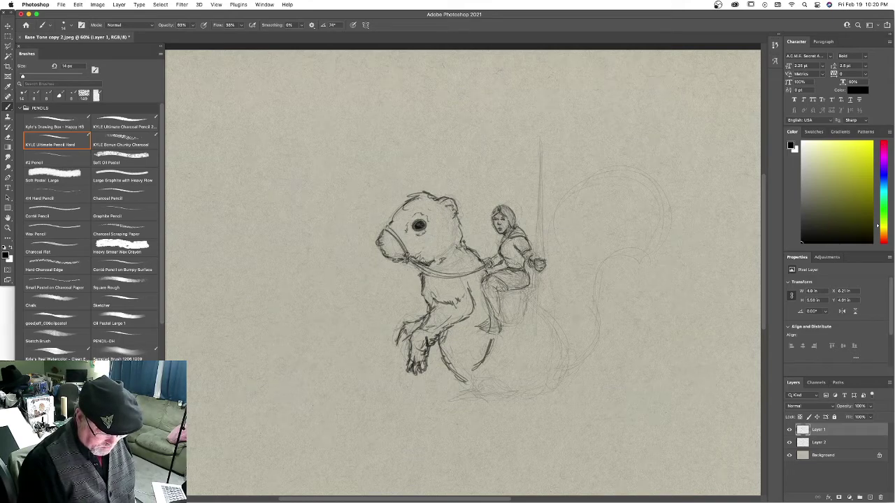
{"action": "left_click_drag", "start_coordinate": [502, 303], "coordinate": [488, 341]}
{"action": "left_click_drag", "start_coordinate": [480, 331], "coordinate": [498, 337]}
{"action": "mouse_move", "coordinate": [500, 323]}
{"action": "left_mouse_down"}
{"action": "mouse_move", "coordinate": [478, 333]}
{"action": "mouse_move", "coordinate": [472, 325]}
{"action": "mouse_move", "coordinate": [473, 372]}
{"action": "left_mouse_up"}
{"action": "mouse_move", "coordinate": [498, 333]}
{"action": "left_mouse_down"}
{"action": "mouse_move", "coordinate": [494, 347]}
{"action": "mouse_move", "coordinate": [519, 323]}
{"action": "left_mouse_up"}
{"action": "mouse_move", "coordinate": [479, 293]}
{"action": "left_mouse_down"}
{"action": "mouse_move", "coordinate": [487, 309]}
{"action": "mouse_move", "coordinate": [478, 309]}
{"action": "mouse_move", "coordinate": [486, 305]}
{"action": "left_mouse_up"}
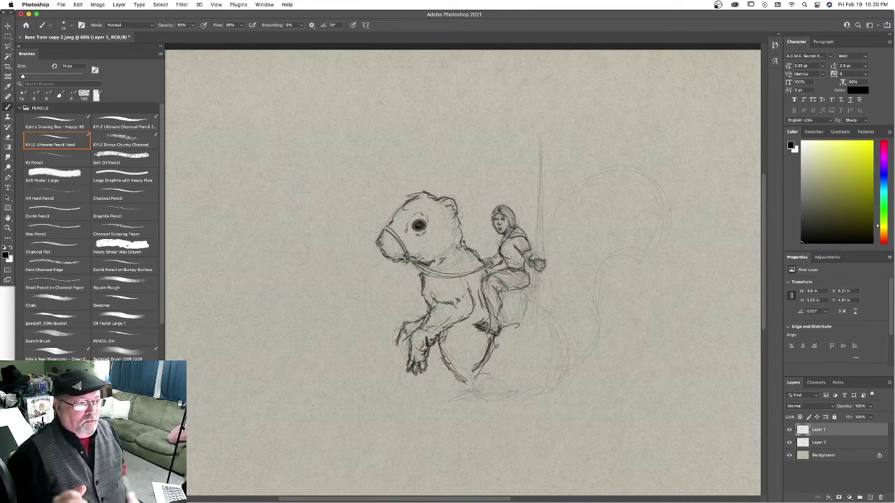
Darken the underside of the rider's thigh and draw the base of the sword blade above the hand.
{"action": "right_click", "coordinate": [518, 279]}
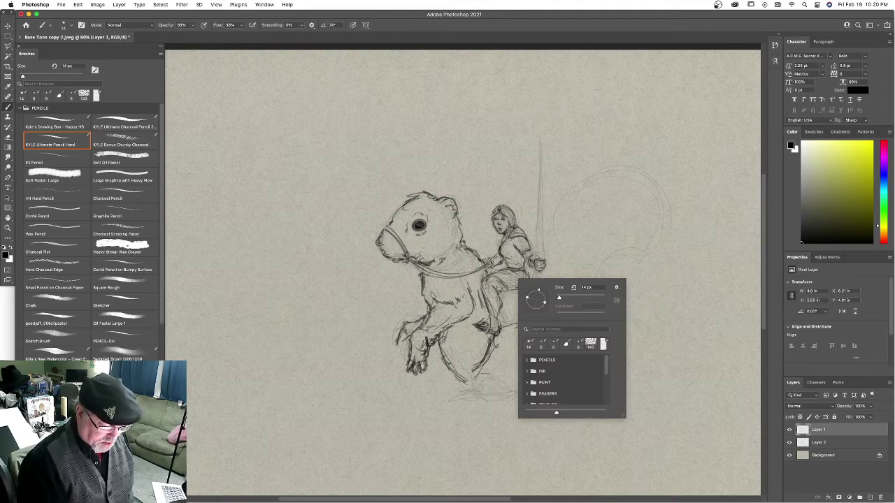
{"action": "key", "text": "Escape"}
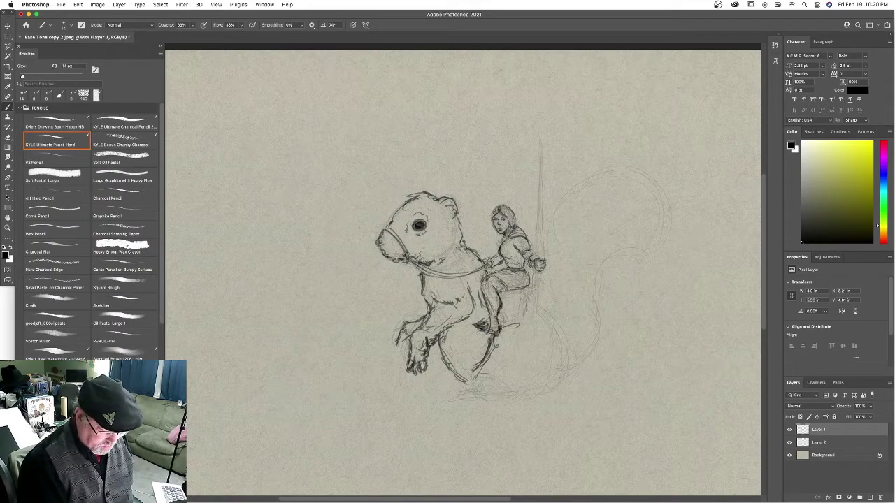
{"action": "mouse_move", "coordinate": [502, 287]}
{"action": "left_mouse_down"}
{"action": "mouse_move", "coordinate": [496, 304]}
{"action": "mouse_move", "coordinate": [509, 290]}
{"action": "mouse_move", "coordinate": [505, 276]}
{"action": "mouse_move", "coordinate": [529, 287]}
{"action": "left_mouse_up"}
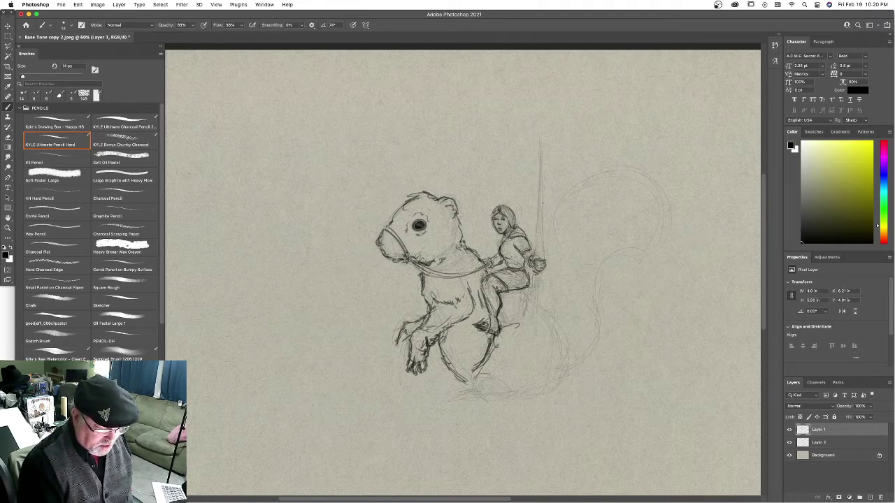
{"action": "mouse_move", "coordinate": [533, 257]}
{"action": "left_mouse_down"}
{"action": "mouse_move", "coordinate": [542, 260]}
{"action": "mouse_move", "coordinate": [546, 245]}
{"action": "left_mouse_up"}
{"action": "left_click_drag", "start_coordinate": [541, 254], "coordinate": [546, 232]}
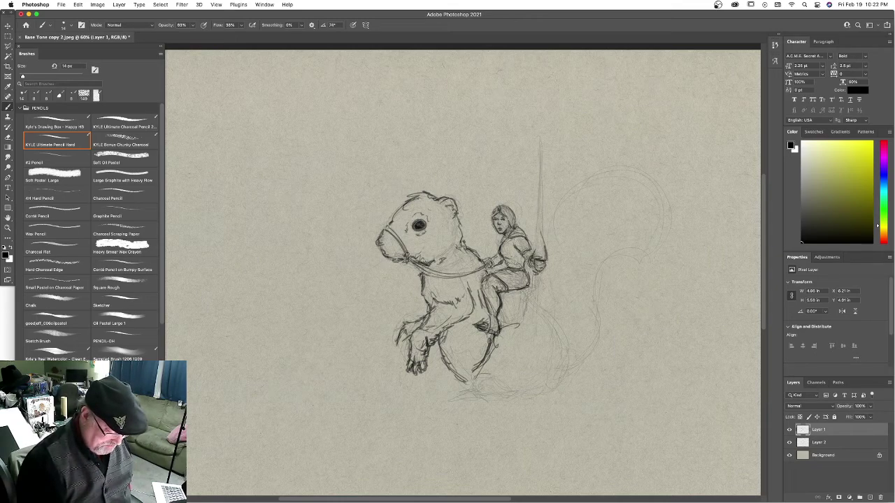
Strengthen the belly and saddle lines, draw the sword's grip below the hand, and extend the blade upward to a dark, sharp point.
{"action": "mouse_move", "coordinate": [452, 368]}
{"action": "left_mouse_down"}
{"action": "mouse_move", "coordinate": [469, 380]}
{"action": "mouse_move", "coordinate": [499, 332]}
{"action": "mouse_move", "coordinate": [516, 328]}
{"action": "left_mouse_up"}
{"action": "mouse_move", "coordinate": [539, 277]}
{"action": "left_mouse_down"}
{"action": "mouse_move", "coordinate": [539, 311]}
{"action": "mouse_move", "coordinate": [541, 180]}
{"action": "left_mouse_up"}
{"action": "left_click_drag", "start_coordinate": [542, 219], "coordinate": [541, 135]}
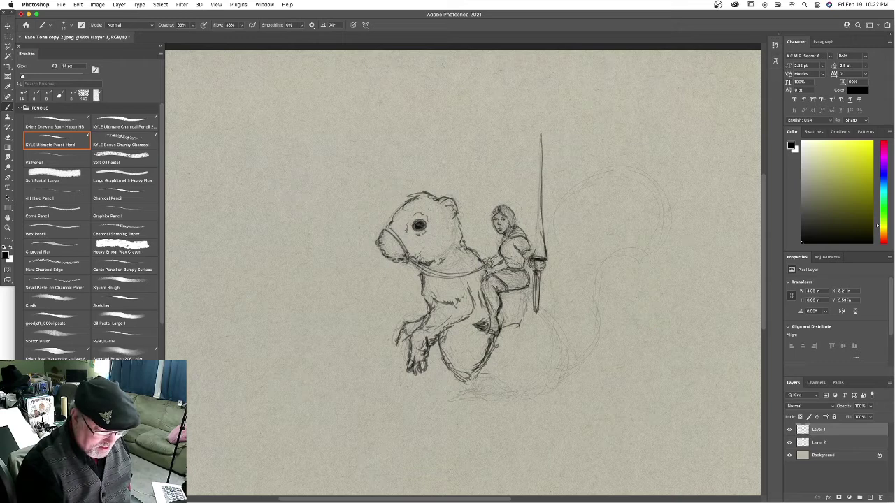
{"action": "mouse_move", "coordinate": [541, 180]}
{"action": "left_mouse_down"}
{"action": "mouse_move", "coordinate": [541, 120]}
{"action": "mouse_move", "coordinate": [541, 151]}
{"action": "left_mouse_up"}
{"action": "left_click_drag", "start_coordinate": [536, 251], "coordinate": [541, 107]}
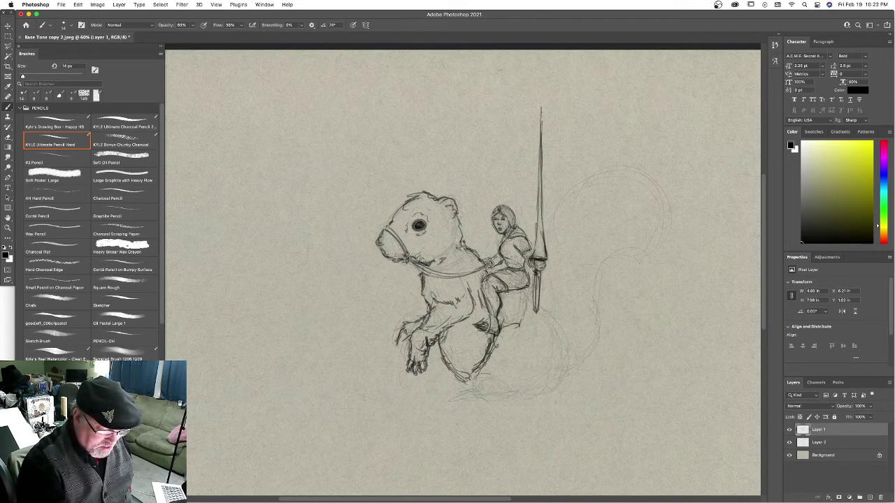
{"action": "left_click_drag", "start_coordinate": [542, 151], "coordinate": [540, 110]}
{"action": "left_click_drag", "start_coordinate": [538, 167], "coordinate": [539, 116]}
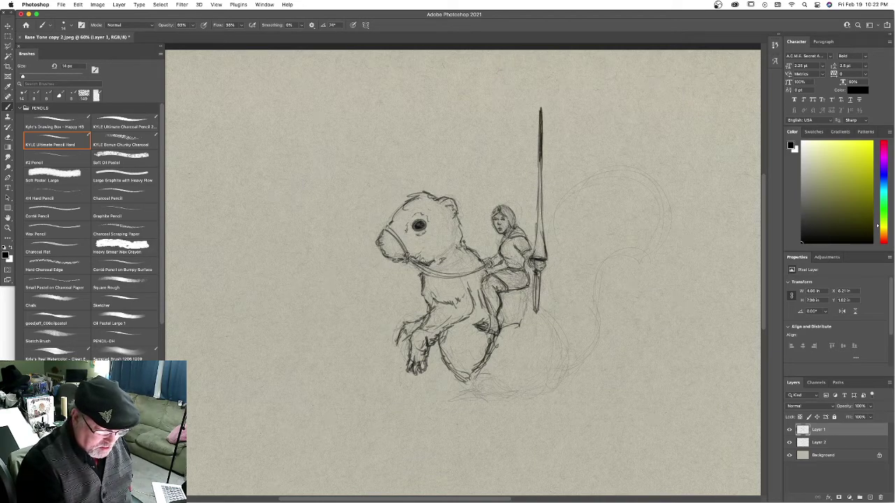
Darken both long edges of the sword blade from the guard up toward the tip.
{"action": "left_click_drag", "start_coordinate": [540, 190], "coordinate": [540, 160]}
{"action": "left_click_drag", "start_coordinate": [542, 218], "coordinate": [542, 161]}
{"action": "left_click_drag", "start_coordinate": [544, 250], "coordinate": [544, 172]}
{"action": "left_click_drag", "start_coordinate": [544, 232], "coordinate": [544, 196]}
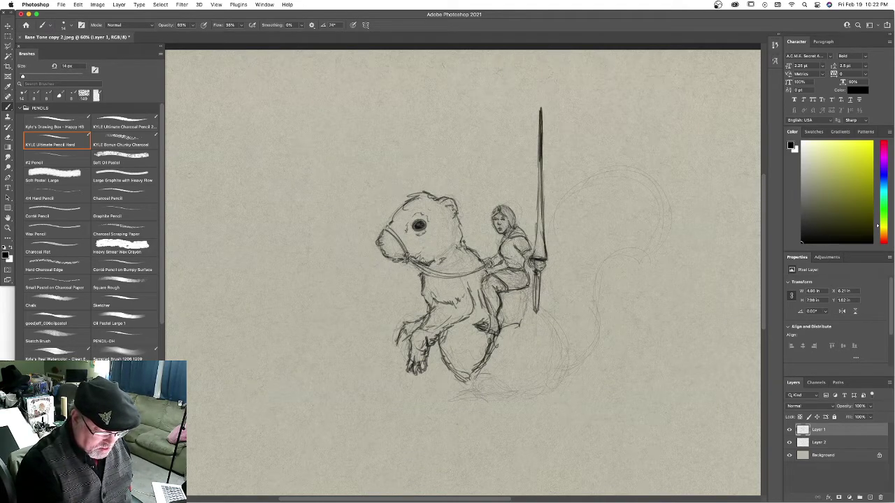
{"action": "left_click_drag", "start_coordinate": [535, 255], "coordinate": [537, 164]}
{"action": "left_click_drag", "start_coordinate": [543, 211], "coordinate": [543, 180]}
Draw the rounded saddle behind the rider's leg, with its curved back and lower edge.
{"action": "left_click_drag", "start_coordinate": [515, 296], "coordinate": [526, 293]}
{"action": "mouse_move", "coordinate": [525, 298]}
{"action": "left_mouse_down"}
{"action": "mouse_move", "coordinate": [523, 286]}
{"action": "mouse_move", "coordinate": [518, 324]}
{"action": "left_mouse_up"}
{"action": "left_click_drag", "start_coordinate": [502, 322], "coordinate": [525, 319]}
{"action": "mouse_move", "coordinate": [530, 287]}
{"action": "left_mouse_down"}
{"action": "mouse_move", "coordinate": [528, 317]}
{"action": "mouse_move", "coordinate": [512, 322]}
{"action": "left_mouse_up"}
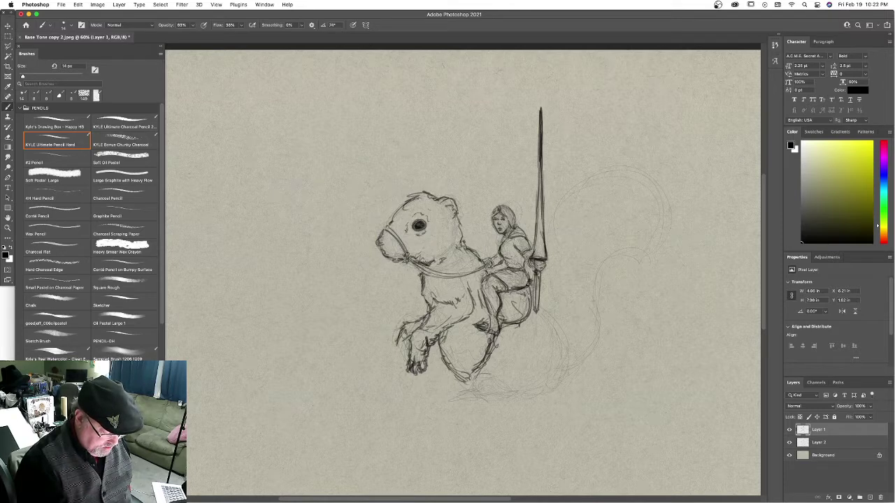
Darken the claws and toes of both front paws and thicken the outline of the far paw.
{"action": "left_click_drag", "start_coordinate": [407, 353], "coordinate": [418, 376]}
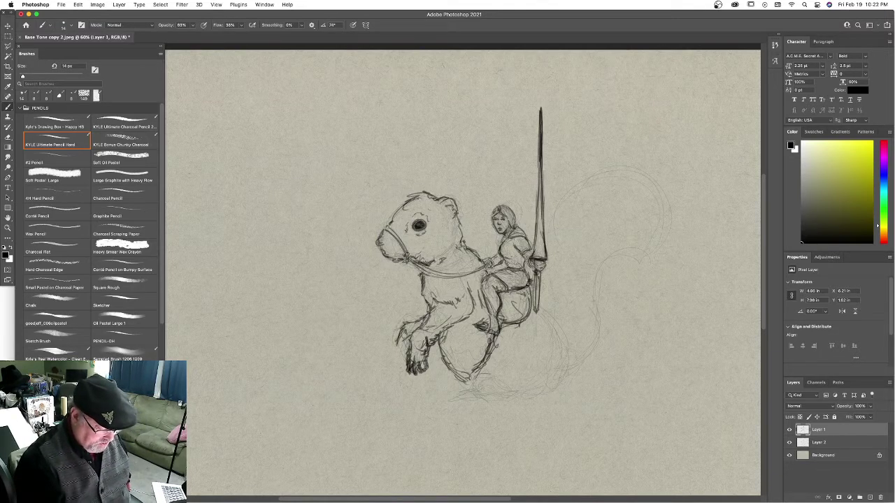
{"action": "left_click_drag", "start_coordinate": [409, 336], "coordinate": [399, 357]}
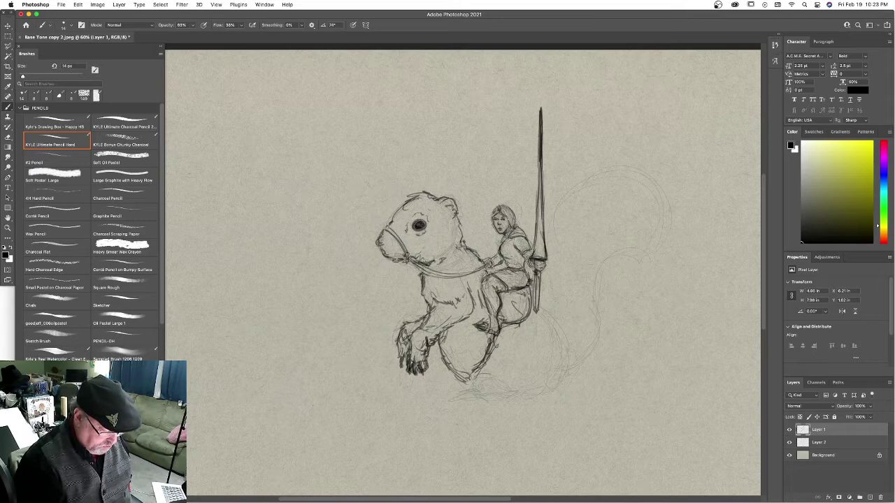
{"action": "mouse_move", "coordinate": [399, 335]}
{"action": "left_mouse_down"}
{"action": "mouse_move", "coordinate": [397, 356]}
{"action": "mouse_move", "coordinate": [399, 332]}
{"action": "left_mouse_up"}
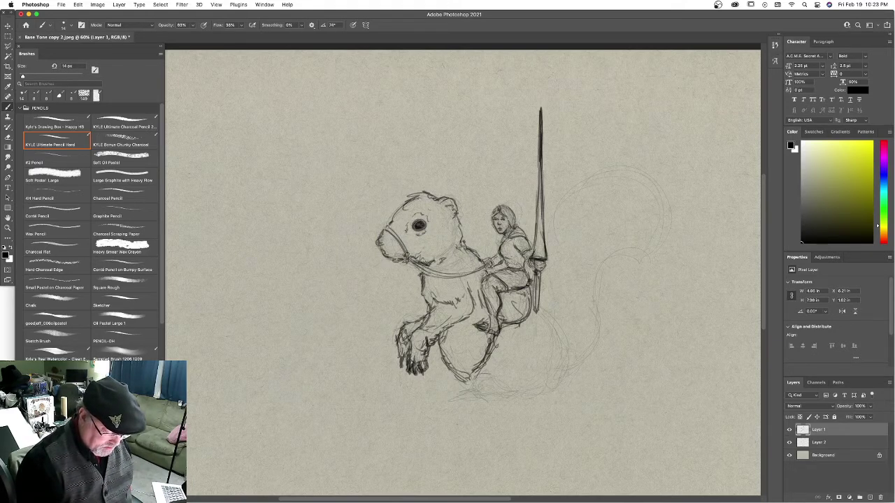
Outline the squirrel's lower back, rounded haunch and rump, underside, and flat hind foot.
{"action": "mouse_move", "coordinate": [540, 302]}
{"action": "left_mouse_down"}
{"action": "mouse_move", "coordinate": [558, 310]}
{"action": "mouse_move", "coordinate": [553, 325]}
{"action": "mouse_move", "coordinate": [557, 319]}
{"action": "mouse_move", "coordinate": [560, 328]}
{"action": "left_mouse_up"}
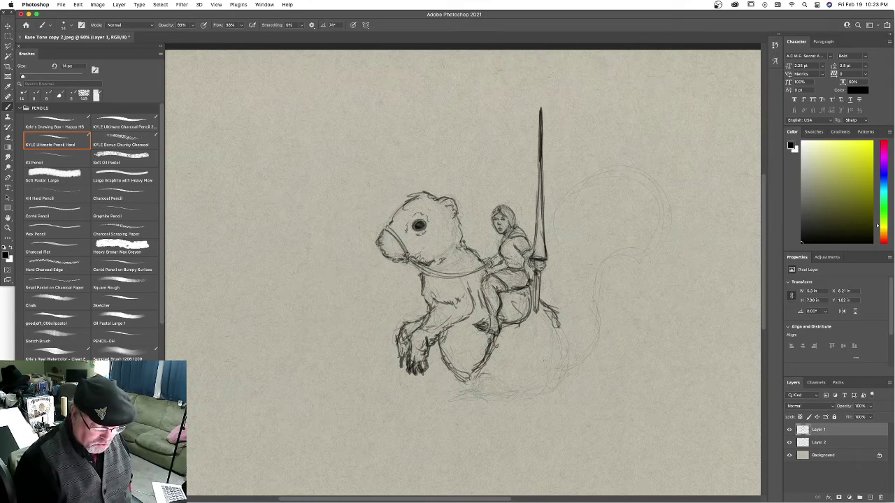
{"action": "mouse_move", "coordinate": [473, 396]}
{"action": "left_mouse_down"}
{"action": "mouse_move", "coordinate": [487, 378]}
{"action": "mouse_move", "coordinate": [456, 399]}
{"action": "mouse_move", "coordinate": [484, 398]}
{"action": "mouse_move", "coordinate": [443, 399]}
{"action": "mouse_move", "coordinate": [550, 395]}
{"action": "mouse_move", "coordinate": [464, 391]}
{"action": "mouse_move", "coordinate": [470, 373]}
{"action": "mouse_move", "coordinate": [439, 398]}
{"action": "mouse_move", "coordinate": [513, 398]}
{"action": "mouse_move", "coordinate": [552, 387]}
{"action": "left_mouse_up"}
{"action": "mouse_move", "coordinate": [559, 313]}
{"action": "left_mouse_down"}
{"action": "mouse_move", "coordinate": [570, 367]}
{"action": "mouse_move", "coordinate": [541, 392]}
{"action": "left_mouse_up"}
{"action": "mouse_move", "coordinate": [559, 315]}
{"action": "left_mouse_down"}
{"action": "mouse_move", "coordinate": [566, 356]}
{"action": "mouse_move", "coordinate": [549, 384]}
{"action": "left_mouse_up"}
{"action": "left_click_drag", "start_coordinate": [570, 352], "coordinate": [555, 385]}
{"action": "mouse_move", "coordinate": [559, 320]}
{"action": "left_mouse_down"}
{"action": "mouse_move", "coordinate": [566, 376]}
{"action": "mouse_move", "coordinate": [566, 333]}
{"action": "mouse_move", "coordinate": [574, 366]}
{"action": "mouse_move", "coordinate": [569, 348]}
{"action": "left_mouse_up"}
{"action": "mouse_move", "coordinate": [568, 365]}
{"action": "left_mouse_down"}
{"action": "mouse_move", "coordinate": [542, 400]}
{"action": "mouse_move", "coordinate": [483, 401]}
{"action": "left_mouse_up"}
{"action": "left_click_drag", "start_coordinate": [553, 385], "coordinate": [541, 394]}
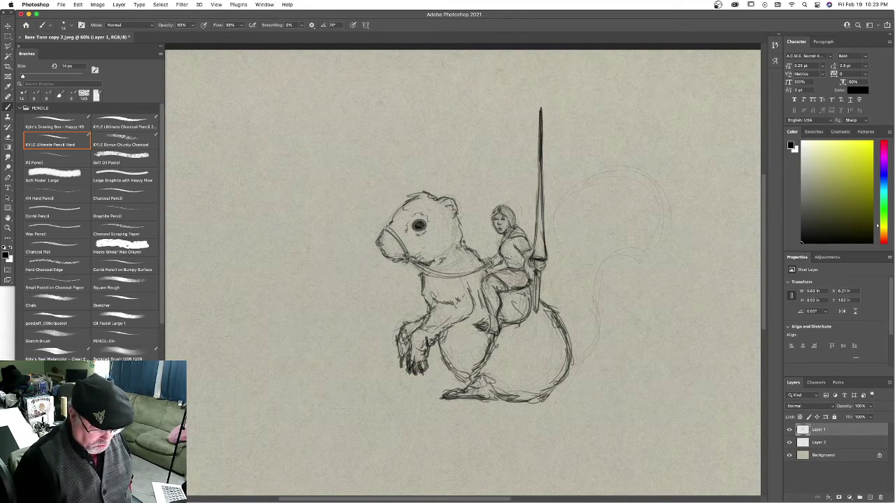
Darken the back behind the saddle, draw the tail's inner edge beside the sword hilt, and mark the tail's base at the rump.
{"action": "left_click_drag", "start_coordinate": [549, 306], "coordinate": [553, 315]}
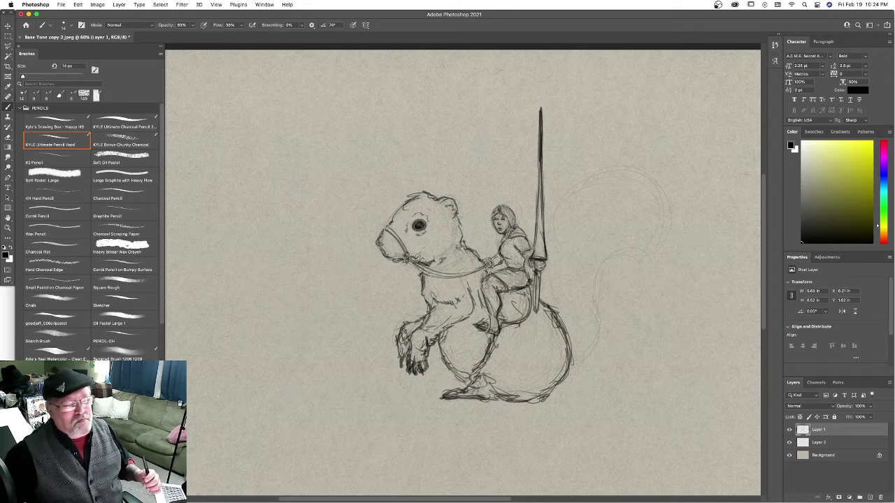
{"action": "left_click_drag", "start_coordinate": [549, 299], "coordinate": [556, 311]}
{"action": "left_click_drag", "start_coordinate": [544, 271], "coordinate": [551, 302]}
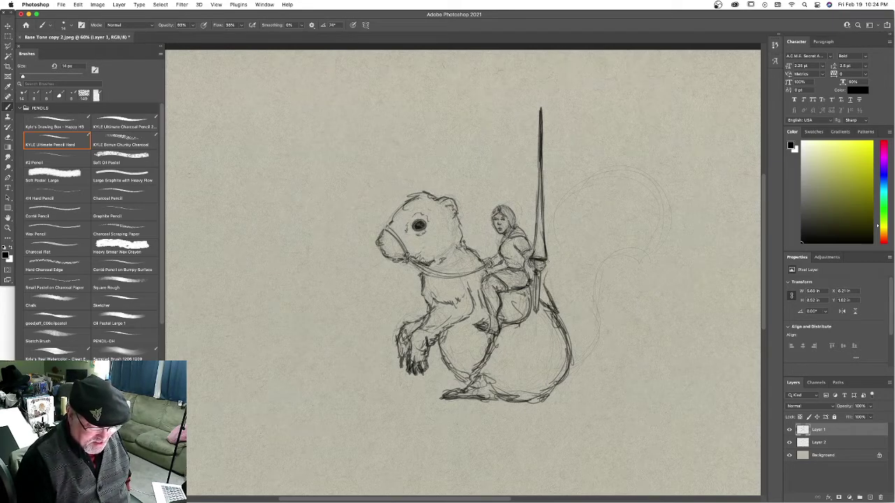
{"action": "mouse_move", "coordinate": [548, 239]}
{"action": "left_mouse_down"}
{"action": "mouse_move", "coordinate": [545, 273]}
{"action": "mouse_move", "coordinate": [548, 253]}
{"action": "left_mouse_up"}
{"action": "left_click_drag", "start_coordinate": [548, 243], "coordinate": [550, 264]}
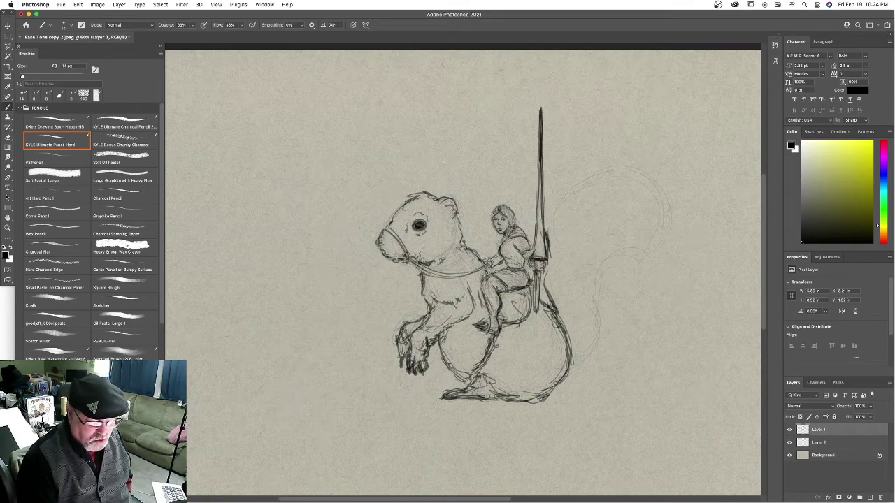
{"action": "left_click_drag", "start_coordinate": [577, 369], "coordinate": [565, 381]}
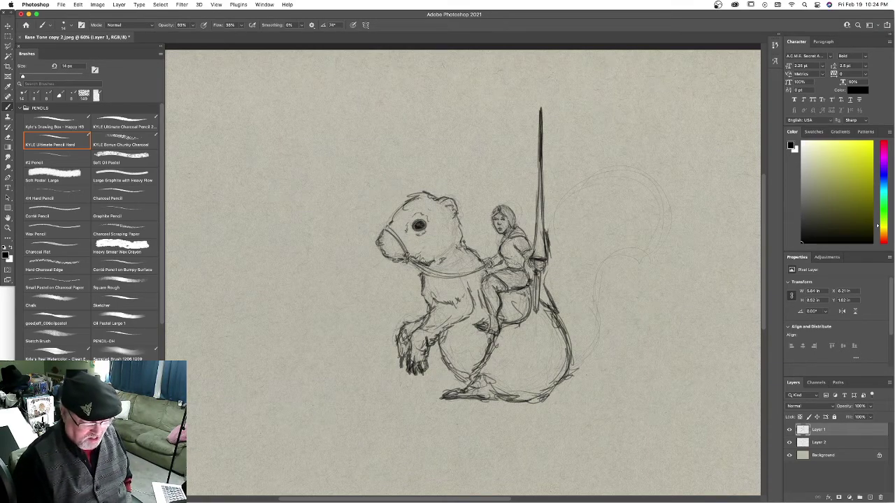
Outline the large curled tail, arching from behind the sword over the rounded tip and back down to the rump.
{"action": "mouse_move", "coordinate": [548, 234]}
{"action": "left_mouse_down"}
{"action": "mouse_move", "coordinate": [552, 210]}
{"action": "mouse_move", "coordinate": [602, 170]}
{"action": "mouse_move", "coordinate": [646, 162]}
{"action": "mouse_move", "coordinate": [675, 202]}
{"action": "mouse_move", "coordinate": [637, 166]}
{"action": "mouse_move", "coordinate": [547, 225]}
{"action": "mouse_move", "coordinate": [549, 234]}
{"action": "left_mouse_up"}
{"action": "left_click_drag", "start_coordinate": [558, 202], "coordinate": [625, 162]}
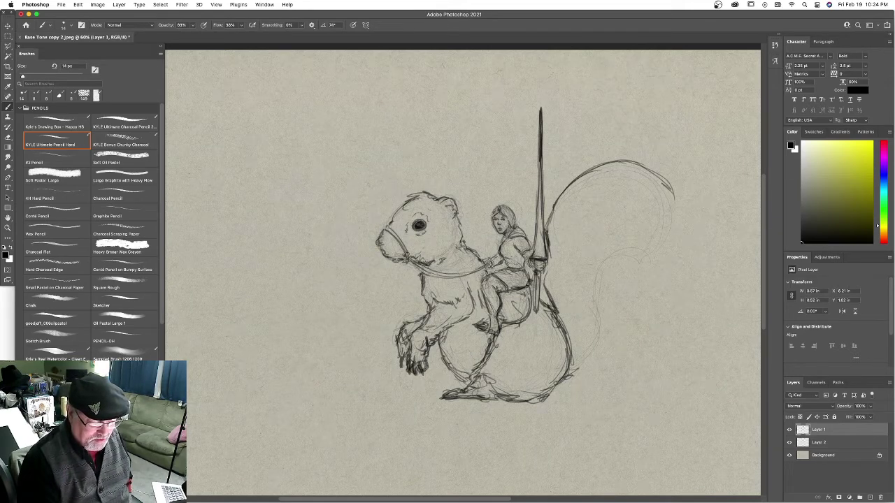
{"action": "mouse_move", "coordinate": [572, 373]}
{"action": "left_mouse_down"}
{"action": "mouse_move", "coordinate": [603, 323]}
{"action": "mouse_move", "coordinate": [597, 257]}
{"action": "mouse_move", "coordinate": [651, 263]}
{"action": "left_mouse_up"}
{"action": "mouse_move", "coordinate": [596, 283]}
{"action": "left_mouse_down"}
{"action": "mouse_move", "coordinate": [672, 197]}
{"action": "mouse_move", "coordinate": [670, 238]}
{"action": "left_mouse_up"}
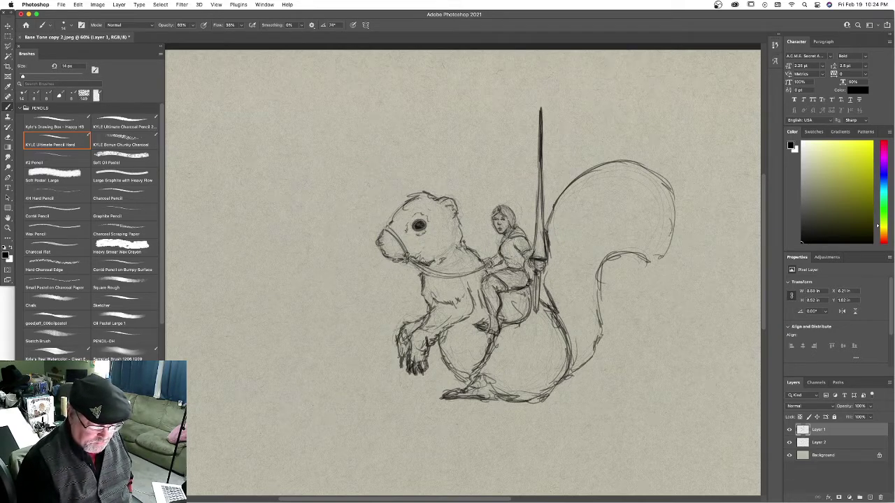
{"action": "left_click_drag", "start_coordinate": [676, 193], "coordinate": [664, 235]}
{"action": "left_click_drag", "start_coordinate": [675, 190], "coordinate": [666, 218]}
{"action": "mouse_move", "coordinate": [639, 261]}
{"action": "left_mouse_down"}
{"action": "mouse_move", "coordinate": [655, 258]}
{"action": "mouse_move", "coordinate": [604, 258]}
{"action": "mouse_move", "coordinate": [583, 358]}
{"action": "left_mouse_up"}
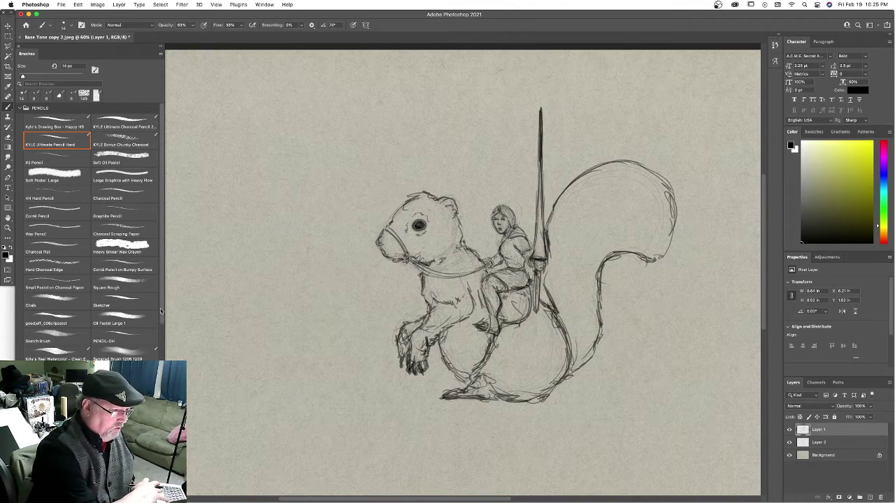
Choose the Chalk_Square 1 brush from the pencil brush presets.
{"action": "left_click_drag", "start_coordinate": [161, 313], "coordinate": [162, 341]}
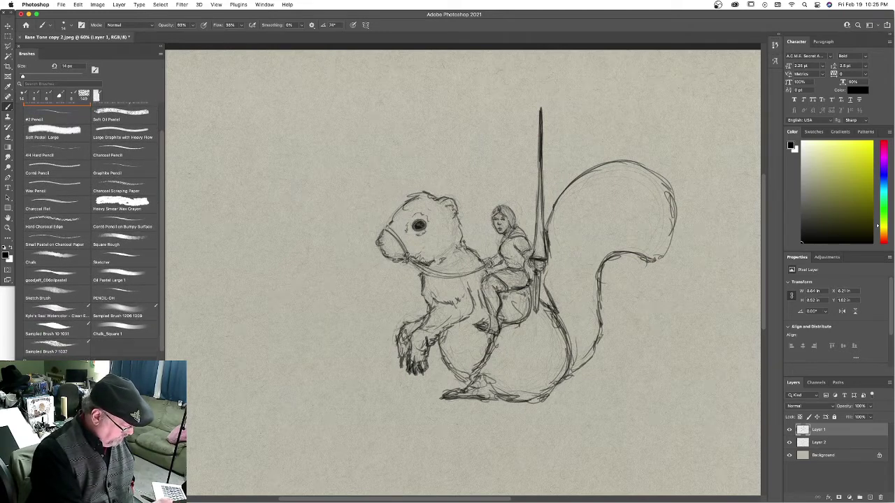
{"action": "left_click_drag", "start_coordinate": [162, 326], "coordinate": [162, 385]}
{"action": "scroll", "coordinate": [91, 231], "scroll_direction": "down", "scroll_amount": 1}
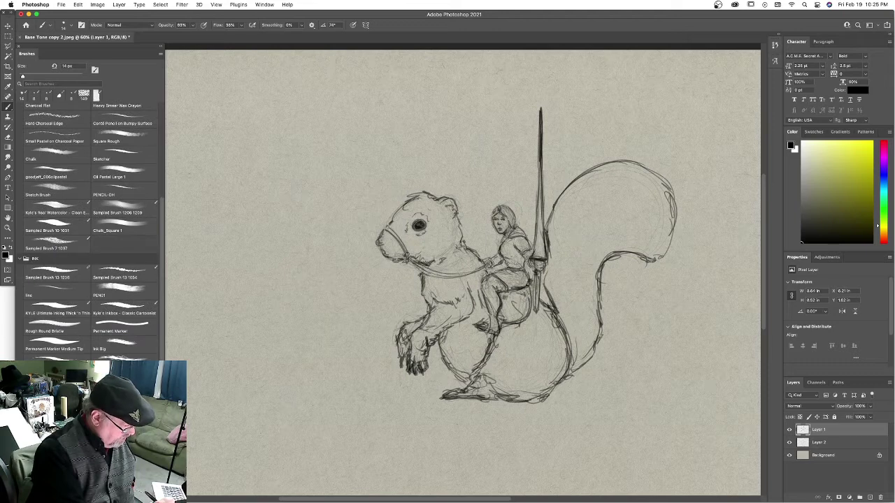
{"action": "scroll", "coordinate": [136, 261], "scroll_direction": "up", "scroll_amount": 2}
{"action": "left_click", "coordinate": [136, 261]}
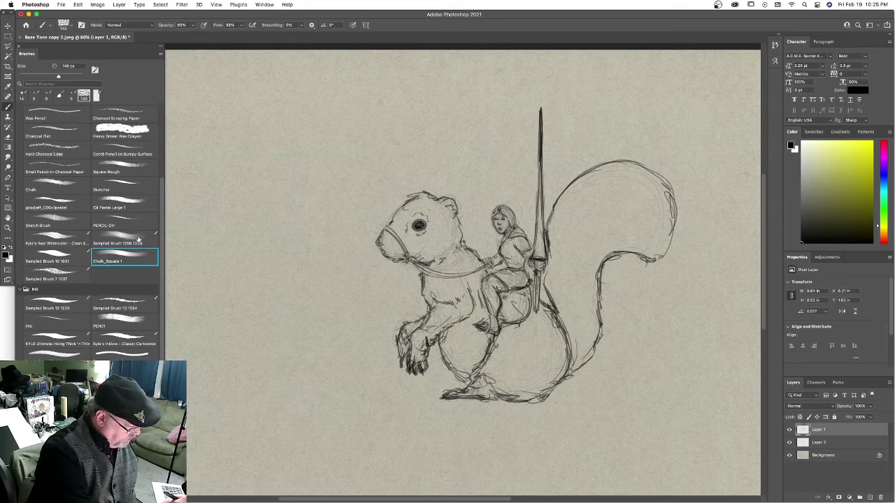
Choose the Kyle's Real Watercolor brush and fill the saddle below the rider with solid black.
{"action": "left_click", "coordinate": [70, 238]}
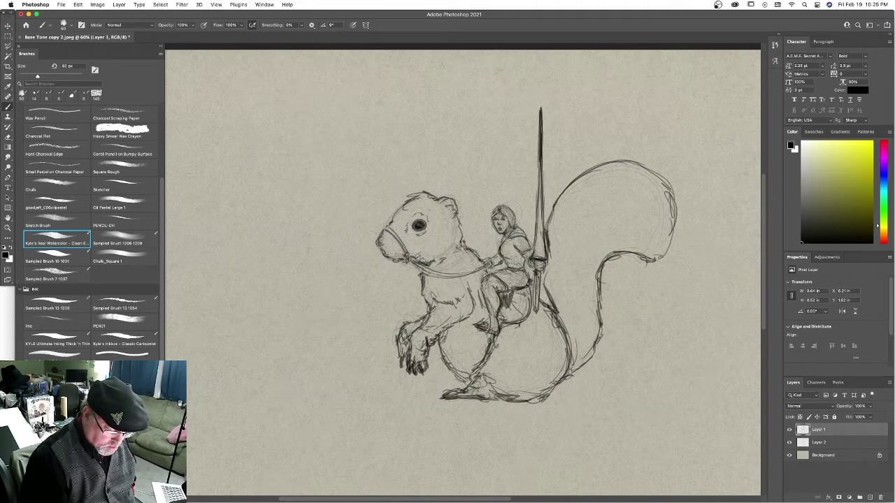
{"action": "mouse_move", "coordinate": [517, 289]}
{"action": "left_mouse_down"}
{"action": "mouse_move", "coordinate": [525, 308]}
{"action": "mouse_move", "coordinate": [511, 320]}
{"action": "mouse_move", "coordinate": [524, 302]}
{"action": "mouse_move", "coordinate": [501, 302]}
{"action": "mouse_move", "coordinate": [525, 297]}
{"action": "mouse_move", "coordinate": [502, 291]}
{"action": "mouse_move", "coordinate": [530, 284]}
{"action": "left_mouse_up"}
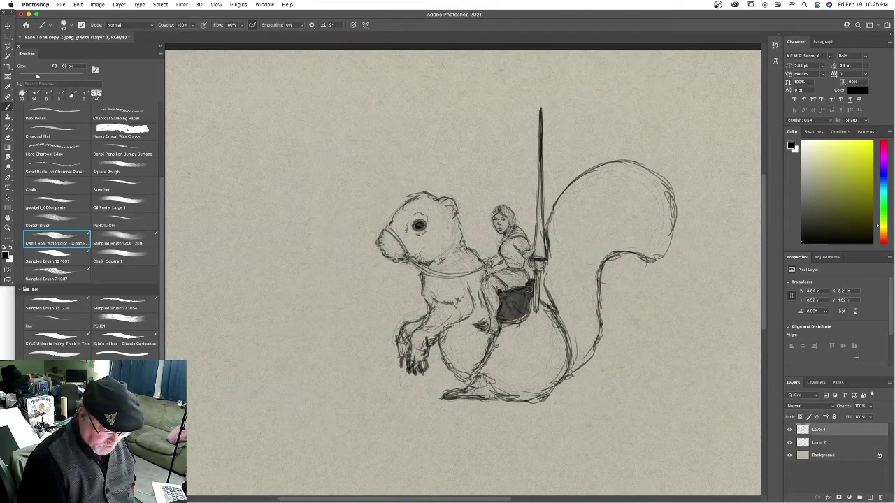
{"action": "mouse_move", "coordinate": [508, 322]}
{"action": "left_mouse_down"}
{"action": "mouse_move", "coordinate": [526, 310]}
{"action": "mouse_move", "coordinate": [506, 294]}
{"action": "mouse_move", "coordinate": [501, 317]}
{"action": "mouse_move", "coordinate": [518, 307]}
{"action": "left_mouse_up"}
Paint the rein black from the squirrel's muzzle to the rider's hand, and darken the rider's boot and the contour below it.
{"action": "left_click_drag", "start_coordinate": [488, 263], "coordinate": [447, 278]}
{"action": "mouse_move", "coordinate": [387, 230]}
{"action": "left_mouse_down"}
{"action": "mouse_move", "coordinate": [403, 250]}
{"action": "mouse_move", "coordinate": [456, 277]}
{"action": "mouse_move", "coordinate": [489, 263]}
{"action": "left_mouse_up"}
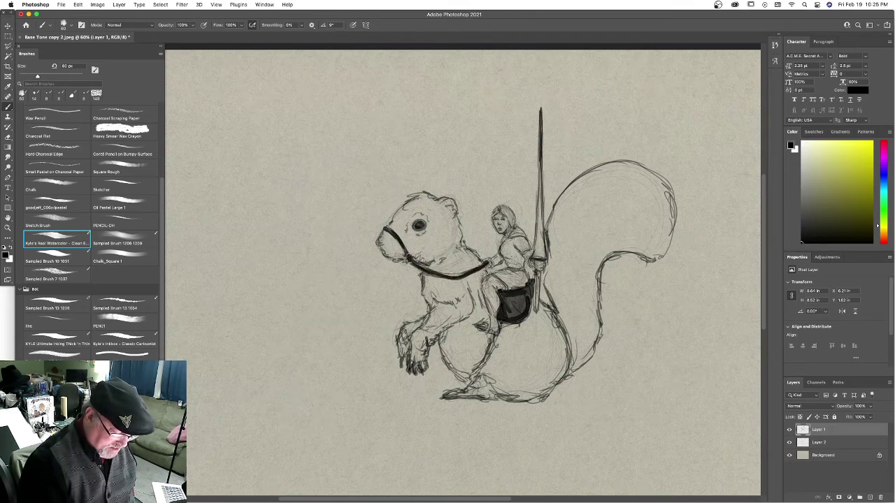
{"action": "mouse_move", "coordinate": [409, 260]}
{"action": "left_mouse_down"}
{"action": "mouse_move", "coordinate": [423, 273]}
{"action": "mouse_move", "coordinate": [488, 258]}
{"action": "mouse_move", "coordinate": [447, 277]}
{"action": "left_mouse_up"}
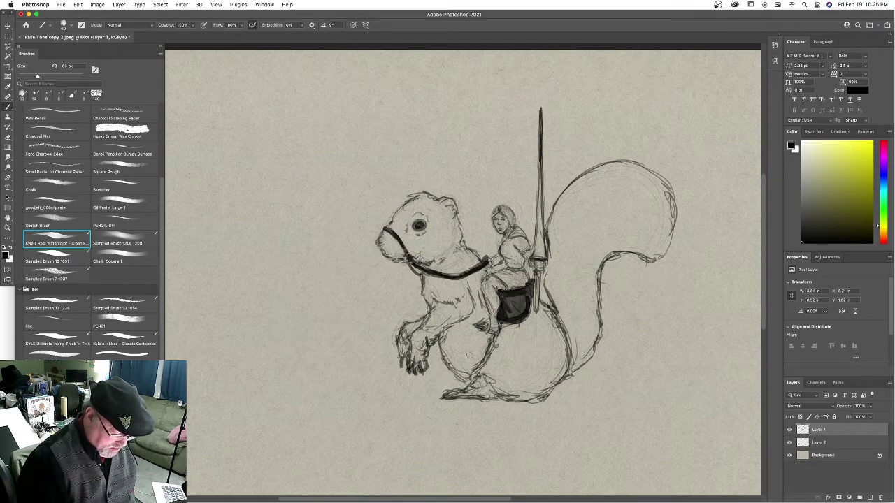
{"action": "left_click_drag", "start_coordinate": [496, 337], "coordinate": [481, 359]}
{"action": "mouse_move", "coordinate": [491, 312]}
{"action": "left_mouse_down"}
{"action": "mouse_move", "coordinate": [496, 332]}
{"action": "mouse_move", "coordinate": [484, 298]}
{"action": "left_mouse_up"}
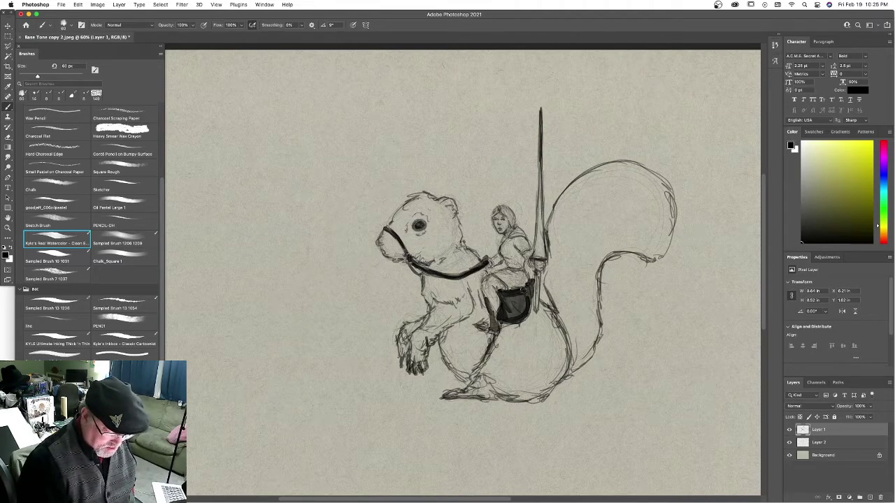
Fill the upright sword with black along the blade and down the part below the rider's hand.
{"action": "left_click_drag", "start_coordinate": [537, 258], "coordinate": [541, 185]}
{"action": "left_click_drag", "start_coordinate": [538, 260], "coordinate": [539, 170]}
{"action": "left_click_drag", "start_coordinate": [539, 201], "coordinate": [541, 141]}
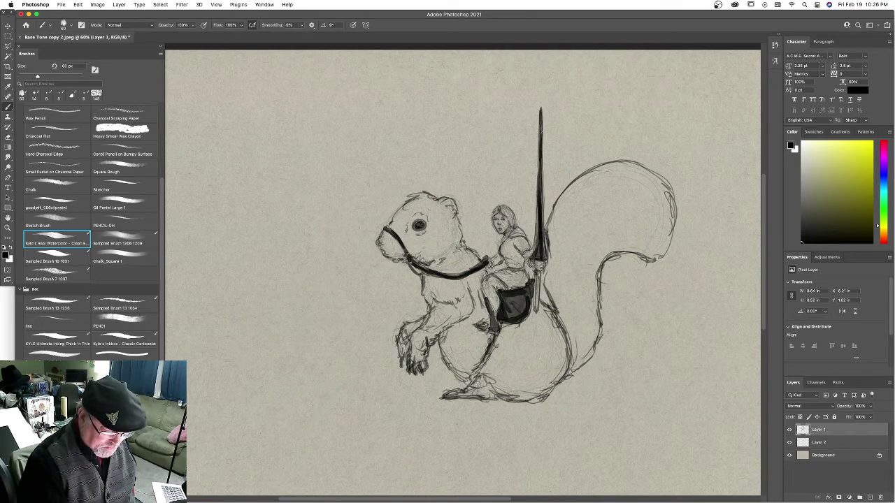
{"action": "left_click_drag", "start_coordinate": [539, 231], "coordinate": [540, 181]}
{"action": "mouse_move", "coordinate": [536, 256]}
{"action": "left_mouse_down"}
{"action": "mouse_move", "coordinate": [538, 213]}
{"action": "mouse_move", "coordinate": [540, 230]}
{"action": "left_mouse_up"}
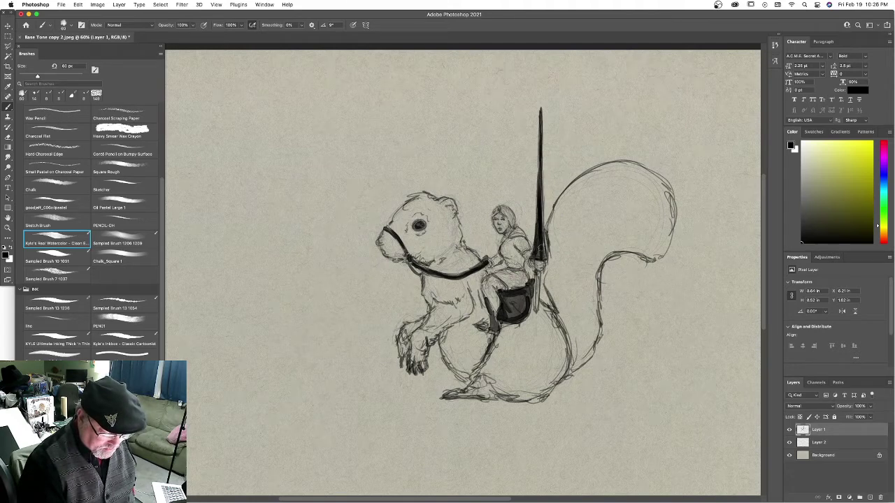
{"action": "left_click_drag", "start_coordinate": [536, 308], "coordinate": [540, 273]}
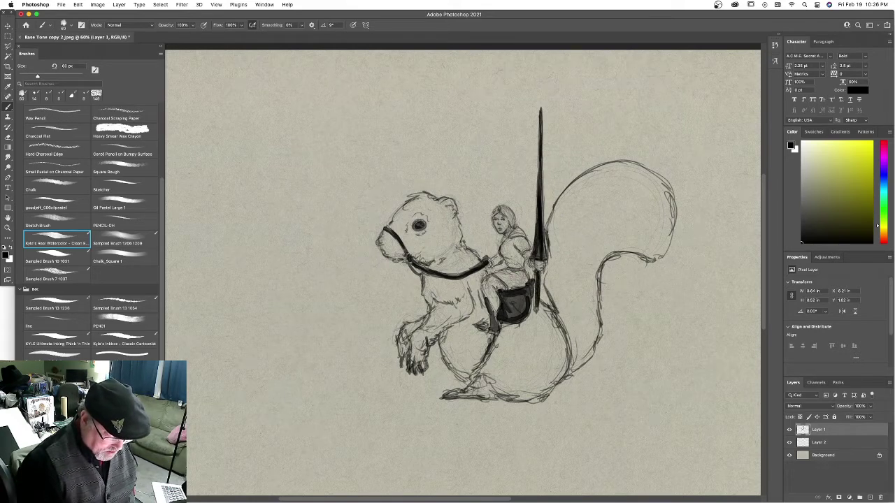
Add small dark accents to the front contour of the hind leg, the forepaw claws, and the tail tip.
{"action": "mouse_move", "coordinate": [478, 370]}
{"action": "left_mouse_down"}
{"action": "mouse_move", "coordinate": [491, 345]}
{"action": "mouse_move", "coordinate": [477, 369]}
{"action": "left_mouse_up"}
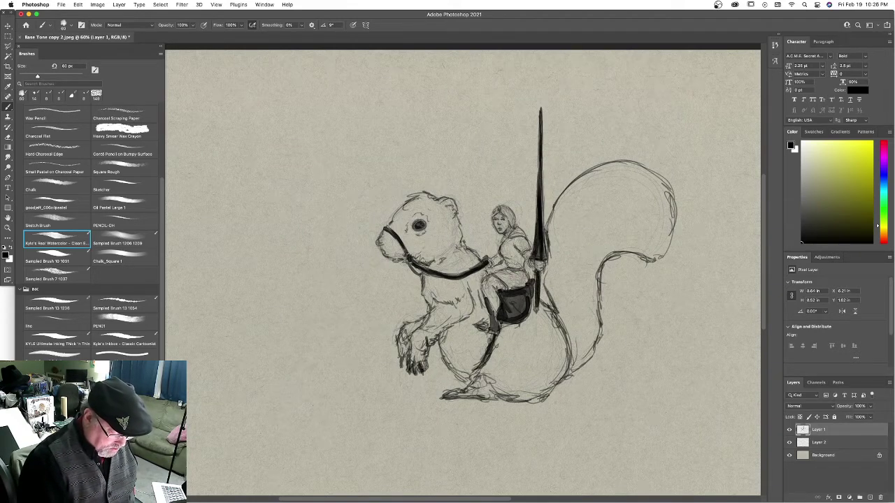
{"action": "left_click_drag", "start_coordinate": [420, 363], "coordinate": [424, 371]}
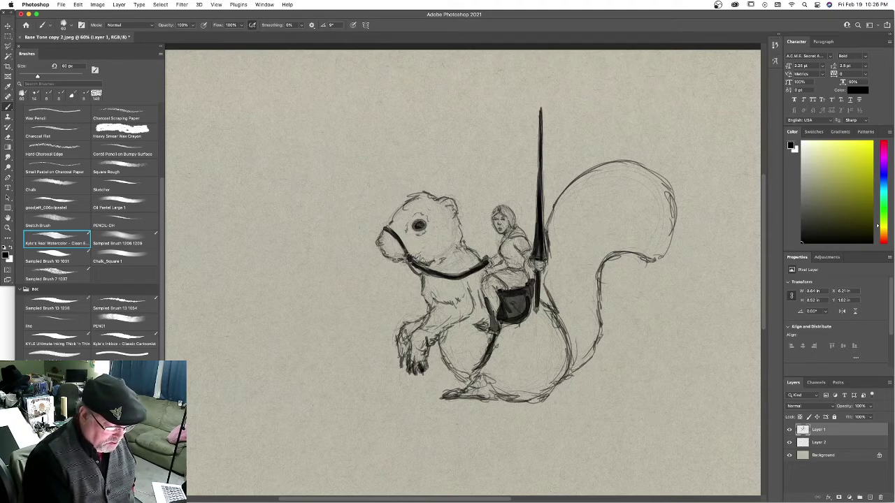
{"action": "left_click_drag", "start_coordinate": [663, 259], "coordinate": [656, 261]}
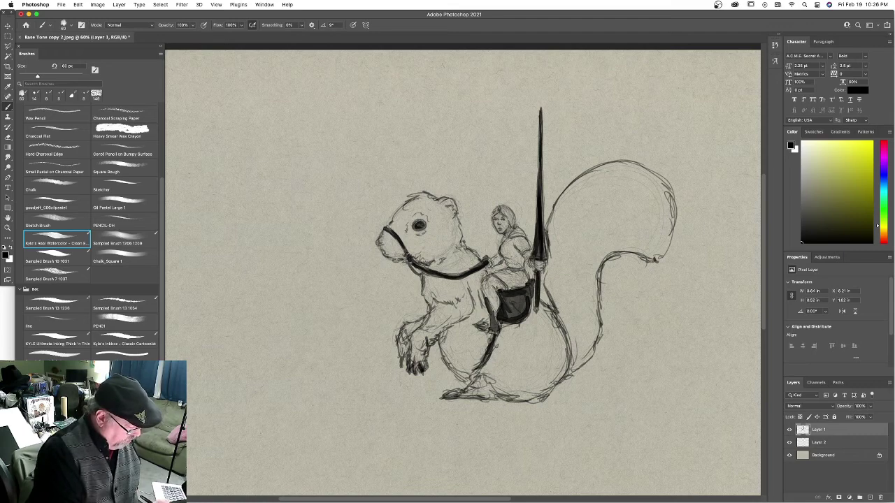
Choose the PENCI1 brush from the ink brush presets.
{"action": "left_click", "coordinate": [134, 322]}
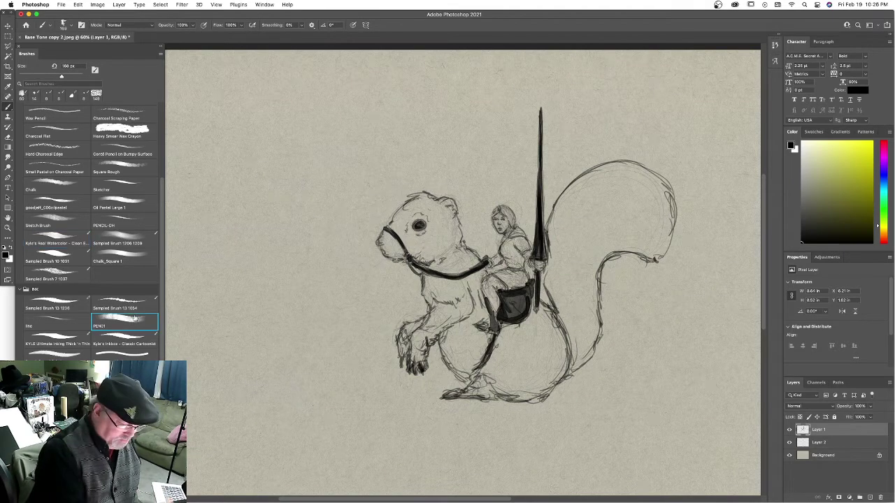
{"action": "left_click_drag", "start_coordinate": [428, 242], "coordinate": [424, 265]}
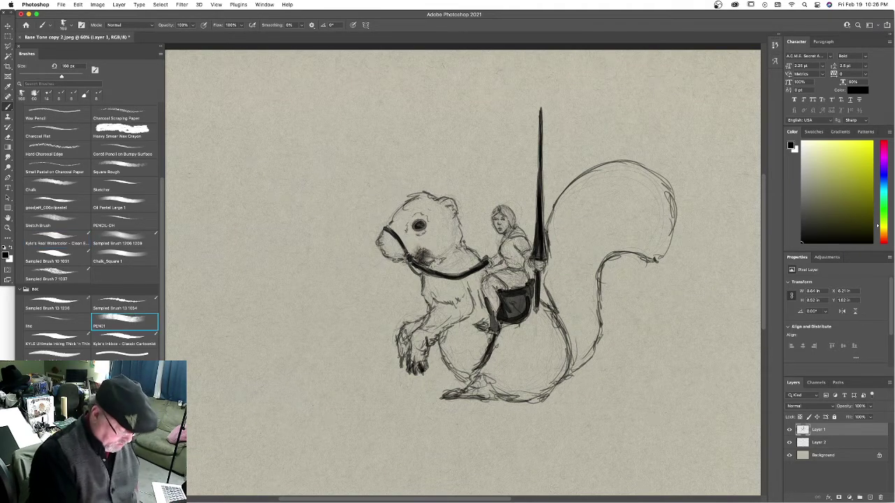
{"action": "key", "text": "ctrl+z"}
{"action": "key", "text": "ctrl+z"}
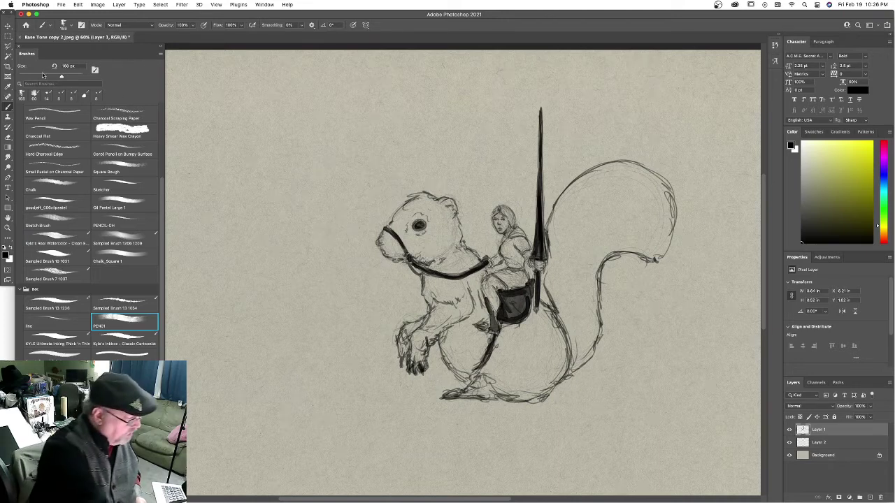
Set the brush size to 76 px and shade the fur under the squirrel's jaw above the rein.
{"action": "left_click_drag", "start_coordinate": [61, 74], "coordinate": [43, 73]}
{"action": "left_click_drag", "start_coordinate": [415, 253], "coordinate": [449, 254]}
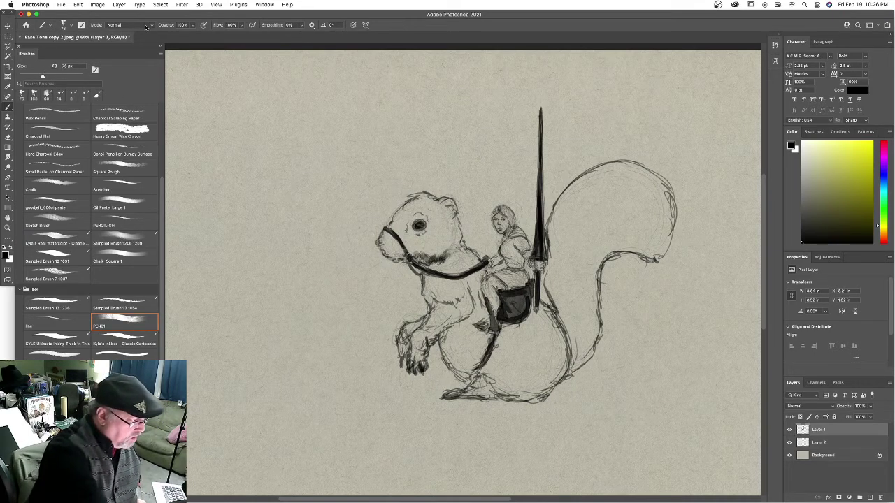
Set the brush to 60% opacity and 49 px, and lay light gray tone over the squirrel's head and upper chest.
{"action": "left_click", "coordinate": [193, 25]}
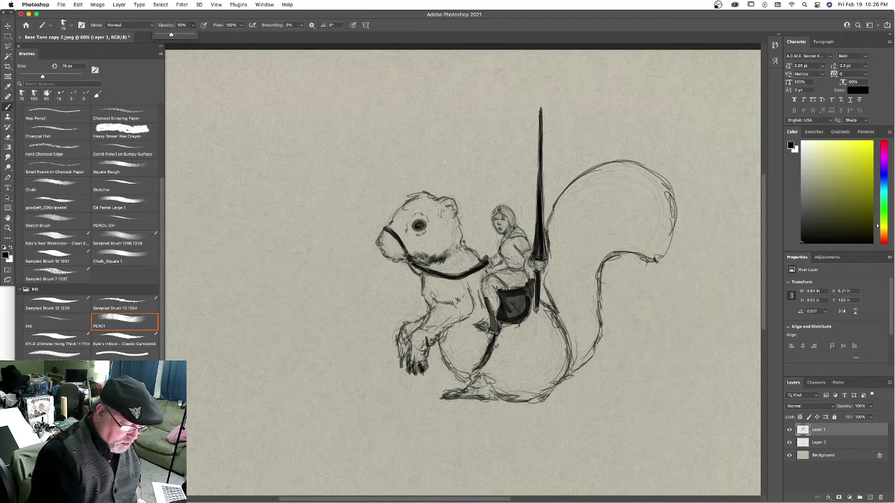
{"action": "left_click_drag", "start_coordinate": [41, 76], "coordinate": [33, 76]}
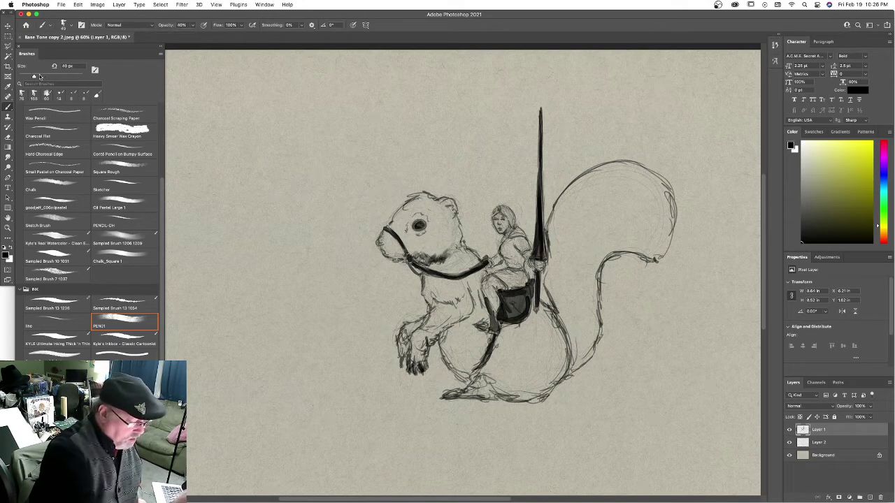
{"action": "mouse_move", "coordinate": [459, 246]}
{"action": "left_mouse_down"}
{"action": "mouse_move", "coordinate": [453, 220]}
{"action": "mouse_move", "coordinate": [416, 202]}
{"action": "mouse_move", "coordinate": [432, 217]}
{"action": "mouse_move", "coordinate": [407, 227]}
{"action": "mouse_move", "coordinate": [437, 234]}
{"action": "mouse_move", "coordinate": [402, 255]}
{"action": "mouse_move", "coordinate": [436, 303]}
{"action": "mouse_move", "coordinate": [469, 306]}
{"action": "left_mouse_up"}
{"action": "left_click_drag", "start_coordinate": [469, 288], "coordinate": [466, 303]}
{"action": "mouse_move", "coordinate": [454, 250]}
{"action": "left_mouse_down"}
{"action": "mouse_move", "coordinate": [442, 265]}
{"action": "mouse_move", "coordinate": [434, 213]}
{"action": "mouse_move", "coordinate": [413, 196]}
{"action": "mouse_move", "coordinate": [399, 225]}
{"action": "mouse_move", "coordinate": [419, 201]}
{"action": "left_mouse_up"}
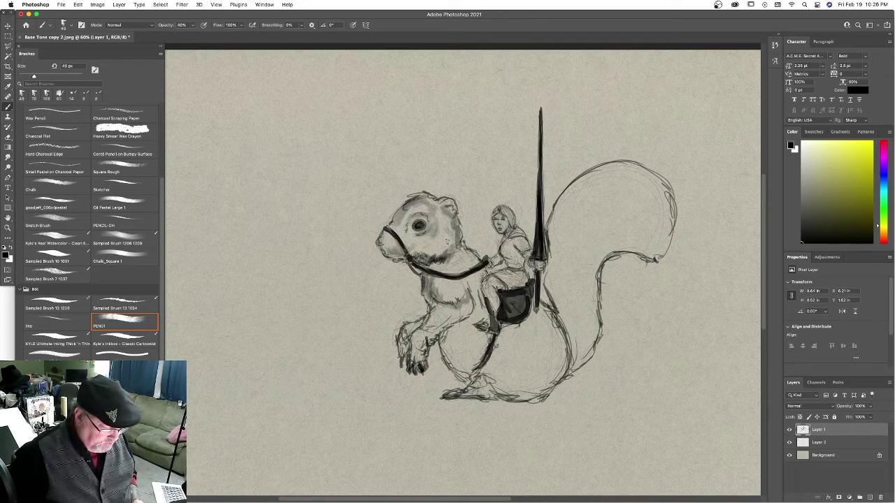
Build up gray fur shading on the squirrel's cheek, around the eye, and up to the ear.
{"action": "mouse_move", "coordinate": [424, 253]}
{"action": "left_mouse_down"}
{"action": "mouse_move", "coordinate": [448, 245]}
{"action": "mouse_move", "coordinate": [452, 232]}
{"action": "mouse_move", "coordinate": [445, 218]}
{"action": "mouse_move", "coordinate": [424, 245]}
{"action": "mouse_move", "coordinate": [405, 245]}
{"action": "mouse_move", "coordinate": [418, 242]}
{"action": "mouse_move", "coordinate": [429, 210]}
{"action": "left_mouse_up"}
{"action": "right_click", "coordinate": [412, 252]}
{"action": "right_click", "coordinate": [398, 249]}
{"action": "key", "text": "Escape"}
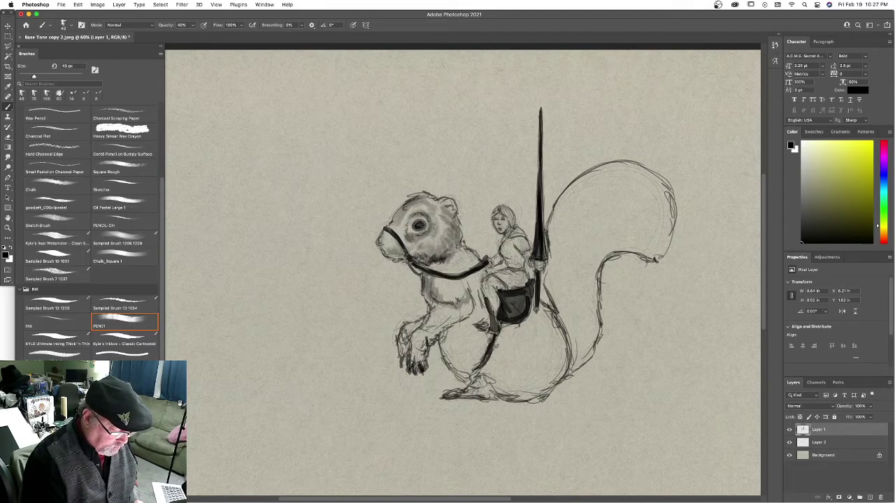
{"action": "left_click_drag", "start_coordinate": [422, 245], "coordinate": [432, 232]}
{"action": "left_click_drag", "start_coordinate": [428, 243], "coordinate": [448, 200]}
Shade the squirrel's neck, chest and shoulder around the rein, and continue the tone down over the belly.
{"action": "left_click_drag", "start_coordinate": [444, 286], "coordinate": [447, 300]}
{"action": "mouse_move", "coordinate": [449, 286]}
{"action": "left_mouse_down"}
{"action": "mouse_move", "coordinate": [460, 301]}
{"action": "mouse_move", "coordinate": [426, 328]}
{"action": "mouse_move", "coordinate": [440, 342]}
{"action": "mouse_move", "coordinate": [465, 312]}
{"action": "mouse_move", "coordinate": [449, 314]}
{"action": "mouse_move", "coordinate": [466, 293]}
{"action": "mouse_move", "coordinate": [456, 256]}
{"action": "mouse_move", "coordinate": [479, 260]}
{"action": "left_mouse_up"}
{"action": "mouse_move", "coordinate": [457, 292]}
{"action": "left_mouse_down"}
{"action": "mouse_move", "coordinate": [464, 282]}
{"action": "mouse_move", "coordinate": [468, 301]}
{"action": "mouse_move", "coordinate": [486, 310]}
{"action": "left_mouse_up"}
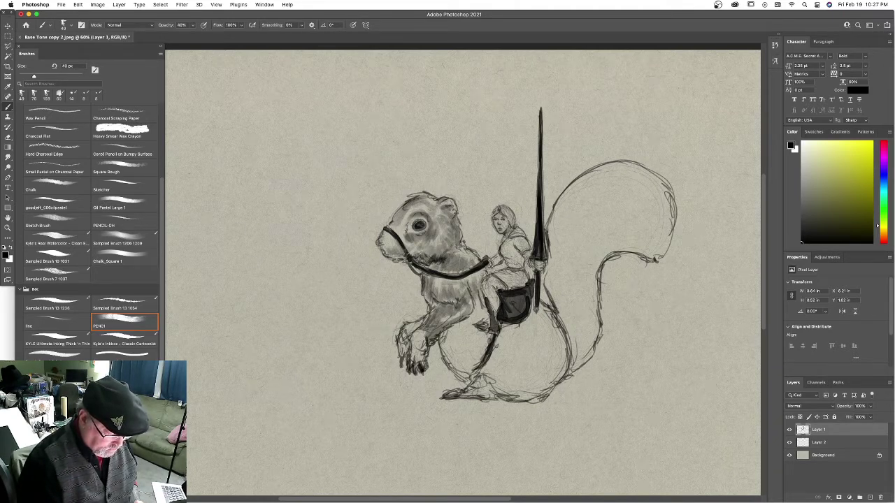
{"action": "mouse_move", "coordinate": [442, 367]}
{"action": "left_mouse_down"}
{"action": "mouse_move", "coordinate": [451, 334]}
{"action": "mouse_move", "coordinate": [470, 343]}
{"action": "mouse_move", "coordinate": [457, 337]}
{"action": "mouse_move", "coordinate": [470, 333]}
{"action": "left_mouse_up"}
{"action": "mouse_move", "coordinate": [467, 375]}
{"action": "left_mouse_down"}
{"action": "mouse_move", "coordinate": [477, 338]}
{"action": "mouse_move", "coordinate": [488, 340]}
{"action": "mouse_move", "coordinate": [450, 324]}
{"action": "mouse_move", "coordinate": [443, 344]}
{"action": "mouse_move", "coordinate": [480, 299]}
{"action": "mouse_move", "coordinate": [474, 319]}
{"action": "left_mouse_up"}
{"action": "left_click_drag", "start_coordinate": [488, 306], "coordinate": [483, 319]}
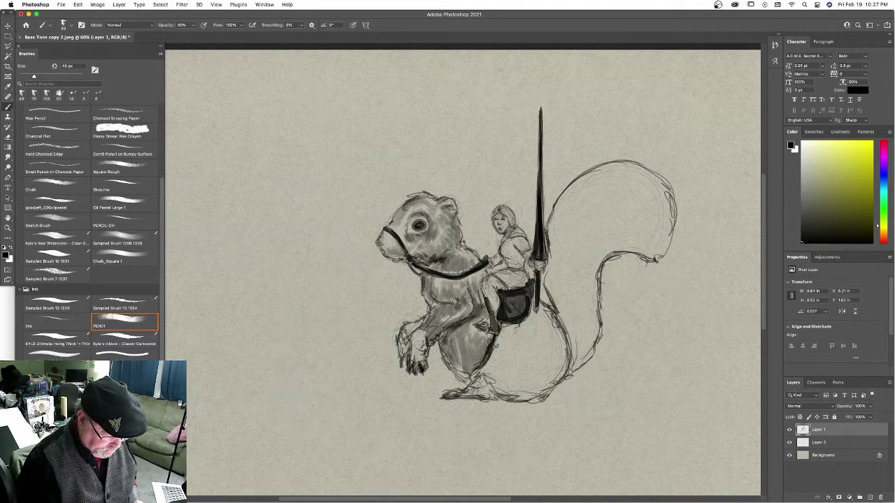
Lay a base gray tone over the squirrel's rounded haunch and the top of its hind foot.
{"action": "left_click_drag", "start_coordinate": [540, 312], "coordinate": [568, 375]}
{"action": "left_click_drag", "start_coordinate": [502, 338], "coordinate": [488, 357]}
{"action": "left_click_drag", "start_coordinate": [499, 342], "coordinate": [487, 382]}
{"action": "mouse_move", "coordinate": [501, 344]}
{"action": "left_mouse_down"}
{"action": "mouse_move", "coordinate": [487, 368]}
{"action": "mouse_move", "coordinate": [490, 389]}
{"action": "left_mouse_up"}
{"action": "left_click_drag", "start_coordinate": [501, 359], "coordinate": [497, 393]}
{"action": "left_click_drag", "start_coordinate": [484, 382], "coordinate": [462, 399]}
{"action": "mouse_move", "coordinate": [502, 363]}
{"action": "left_mouse_down"}
{"action": "mouse_move", "coordinate": [492, 390]}
{"action": "mouse_move", "coordinate": [500, 395]}
{"action": "mouse_move", "coordinate": [555, 394]}
{"action": "left_mouse_up"}
{"action": "left_click_drag", "start_coordinate": [558, 345], "coordinate": [563, 388]}
{"action": "mouse_move", "coordinate": [559, 326]}
{"action": "left_mouse_down"}
{"action": "mouse_move", "coordinate": [547, 378]}
{"action": "mouse_move", "coordinate": [500, 389]}
{"action": "mouse_move", "coordinate": [547, 374]}
{"action": "mouse_move", "coordinate": [511, 379]}
{"action": "mouse_move", "coordinate": [551, 343]}
{"action": "mouse_move", "coordinate": [555, 373]}
{"action": "left_mouse_up"}
Build up darker, short fur strokes across the haunch from below the saddle to the rump and underside.
{"action": "left_click_drag", "start_coordinate": [512, 321], "coordinate": [502, 340]}
{"action": "left_click_drag", "start_coordinate": [520, 322], "coordinate": [518, 337]}
{"action": "mouse_move", "coordinate": [537, 309]}
{"action": "left_mouse_down"}
{"action": "mouse_move", "coordinate": [524, 329]}
{"action": "mouse_move", "coordinate": [532, 322]}
{"action": "left_mouse_up"}
{"action": "left_click_drag", "start_coordinate": [552, 317], "coordinate": [537, 323]}
{"action": "mouse_move", "coordinate": [550, 305]}
{"action": "left_mouse_down"}
{"action": "mouse_move", "coordinate": [539, 322]}
{"action": "mouse_move", "coordinate": [548, 350]}
{"action": "left_mouse_up"}
{"action": "left_click_drag", "start_coordinate": [550, 320], "coordinate": [529, 350]}
{"action": "left_click_drag", "start_coordinate": [547, 328], "coordinate": [525, 339]}
{"action": "left_click_drag", "start_coordinate": [538, 330], "coordinate": [524, 357]}
{"action": "mouse_move", "coordinate": [524, 335]}
{"action": "left_mouse_down"}
{"action": "mouse_move", "coordinate": [515, 360]}
{"action": "mouse_move", "coordinate": [502, 361]}
{"action": "left_mouse_up"}
{"action": "left_click_drag", "start_coordinate": [512, 334], "coordinate": [494, 361]}
{"action": "mouse_move", "coordinate": [504, 340]}
{"action": "left_mouse_down"}
{"action": "mouse_move", "coordinate": [488, 376]}
{"action": "mouse_move", "coordinate": [498, 378]}
{"action": "left_mouse_up"}
{"action": "left_click_drag", "start_coordinate": [524, 357], "coordinate": [521, 376]}
{"action": "mouse_move", "coordinate": [544, 350]}
{"action": "left_mouse_down"}
{"action": "mouse_move", "coordinate": [531, 374]}
{"action": "mouse_move", "coordinate": [539, 368]}
{"action": "left_mouse_up"}
{"action": "mouse_move", "coordinate": [555, 347]}
{"action": "left_mouse_down"}
{"action": "mouse_move", "coordinate": [544, 360]}
{"action": "mouse_move", "coordinate": [555, 354]}
{"action": "left_mouse_up"}
{"action": "left_click_drag", "start_coordinate": [559, 354], "coordinate": [527, 376]}
{"action": "left_click_drag", "start_coordinate": [512, 358], "coordinate": [501, 382]}
{"action": "left_click_drag", "start_coordinate": [500, 362], "coordinate": [485, 381]}
Deepen the shading on the squirrel's belly and on the flank in front of the rider's leg.
{"action": "left_click_drag", "start_coordinate": [488, 361], "coordinate": [468, 386]}
{"action": "mouse_move", "coordinate": [472, 366]}
{"action": "left_mouse_down"}
{"action": "mouse_move", "coordinate": [460, 385]}
{"action": "mouse_move", "coordinate": [460, 376]}
{"action": "left_mouse_up"}
{"action": "mouse_move", "coordinate": [486, 343]}
{"action": "left_mouse_down"}
{"action": "mouse_move", "coordinate": [465, 369]}
{"action": "mouse_move", "coordinate": [472, 357]}
{"action": "left_mouse_up"}
{"action": "left_click_drag", "start_coordinate": [480, 330], "coordinate": [463, 350]}
{"action": "mouse_move", "coordinate": [474, 322]}
{"action": "left_mouse_down"}
{"action": "mouse_move", "coordinate": [456, 346]}
{"action": "mouse_move", "coordinate": [460, 330]}
{"action": "left_mouse_up"}
{"action": "left_click_drag", "start_coordinate": [489, 338], "coordinate": [480, 358]}
{"action": "left_click_drag", "start_coordinate": [479, 315], "coordinate": [457, 336]}
{"action": "mouse_move", "coordinate": [483, 288]}
{"action": "left_mouse_down"}
{"action": "mouse_move", "coordinate": [472, 317]}
{"action": "mouse_move", "coordinate": [471, 303]}
{"action": "left_mouse_up"}
{"action": "left_click_drag", "start_coordinate": [485, 303], "coordinate": [477, 320]}
{"action": "left_click_drag", "start_coordinate": [488, 303], "coordinate": [479, 319]}
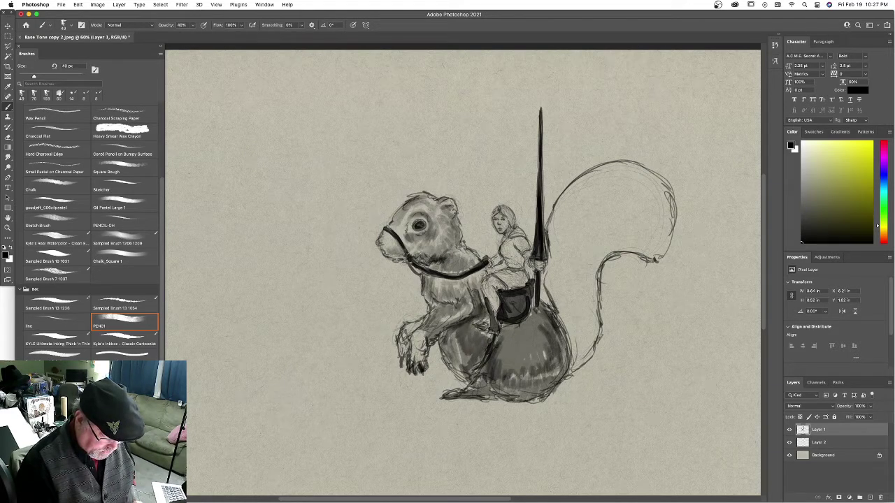
Darken the upper haunch beneath the saddle with overlapping short fur strokes.
{"action": "left_click_drag", "start_coordinate": [511, 346], "coordinate": [499, 359]}
{"action": "mouse_move", "coordinate": [522, 348]}
{"action": "left_mouse_down"}
{"action": "mouse_move", "coordinate": [508, 365]}
{"action": "mouse_move", "coordinate": [529, 364]}
{"action": "left_mouse_up"}
{"action": "left_click_drag", "start_coordinate": [545, 335], "coordinate": [539, 353]}
{"action": "left_click_drag", "start_coordinate": [541, 314], "coordinate": [512, 346]}
{"action": "mouse_move", "coordinate": [530, 336]}
{"action": "left_mouse_down"}
{"action": "mouse_move", "coordinate": [524, 344]}
{"action": "mouse_move", "coordinate": [512, 331]}
{"action": "left_mouse_up"}
{"action": "left_click_drag", "start_coordinate": [511, 324], "coordinate": [497, 347]}
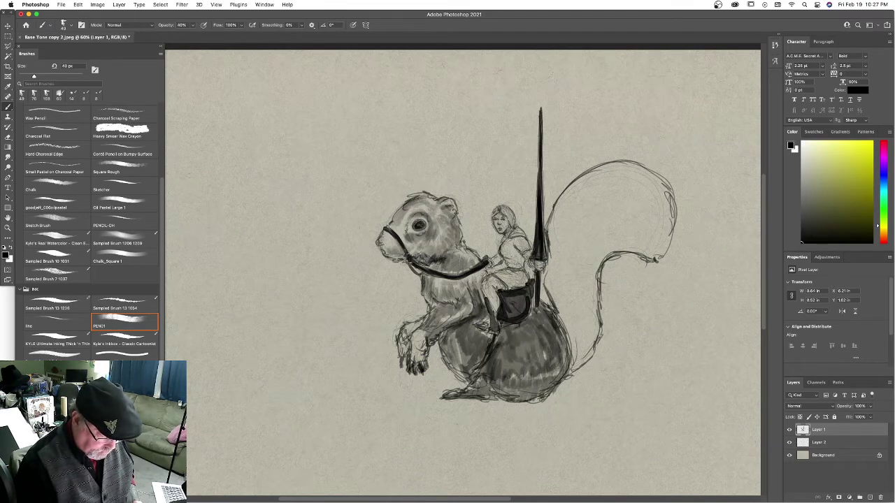
Add darker fur tone along the nape, back of the cheek and crown, and shade the forepaws.
{"action": "left_click_drag", "start_coordinate": [479, 270], "coordinate": [474, 285]}
{"action": "left_click_drag", "start_coordinate": [474, 247], "coordinate": [460, 258]}
{"action": "left_click_drag", "start_coordinate": [461, 236], "coordinate": [456, 239]}
{"action": "mouse_move", "coordinate": [436, 207]}
{"action": "left_mouse_down"}
{"action": "mouse_move", "coordinate": [385, 244]}
{"action": "mouse_move", "coordinate": [402, 208]}
{"action": "mouse_move", "coordinate": [422, 196]}
{"action": "mouse_move", "coordinate": [428, 207]}
{"action": "left_mouse_up"}
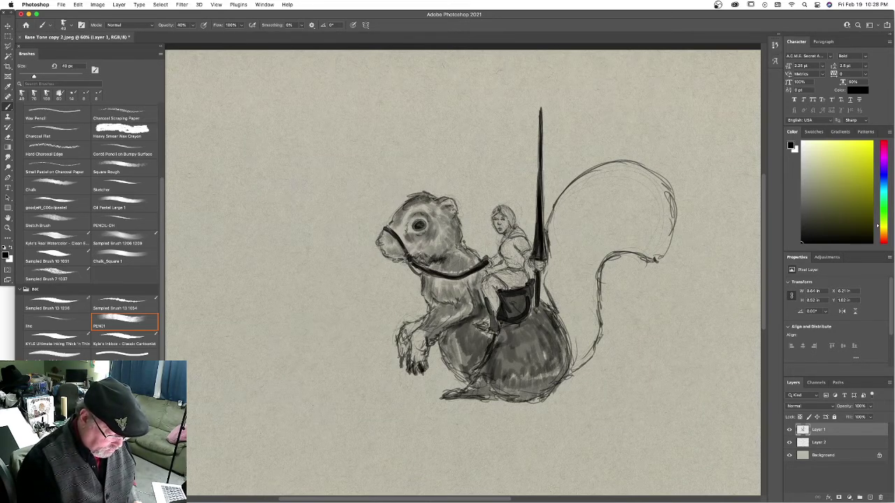
{"action": "left_click_drag", "start_coordinate": [420, 331], "coordinate": [415, 359]}
Shade the lower tail with upward fur strokes, from its base behind the rump to beside the sword hilt.
{"action": "mouse_move", "coordinate": [587, 338]}
{"action": "left_mouse_down"}
{"action": "mouse_move", "coordinate": [572, 368]}
{"action": "mouse_move", "coordinate": [573, 355]}
{"action": "left_mouse_up"}
{"action": "mouse_move", "coordinate": [587, 301]}
{"action": "left_mouse_down"}
{"action": "mouse_move", "coordinate": [572, 346]}
{"action": "mouse_move", "coordinate": [557, 326]}
{"action": "left_mouse_up"}
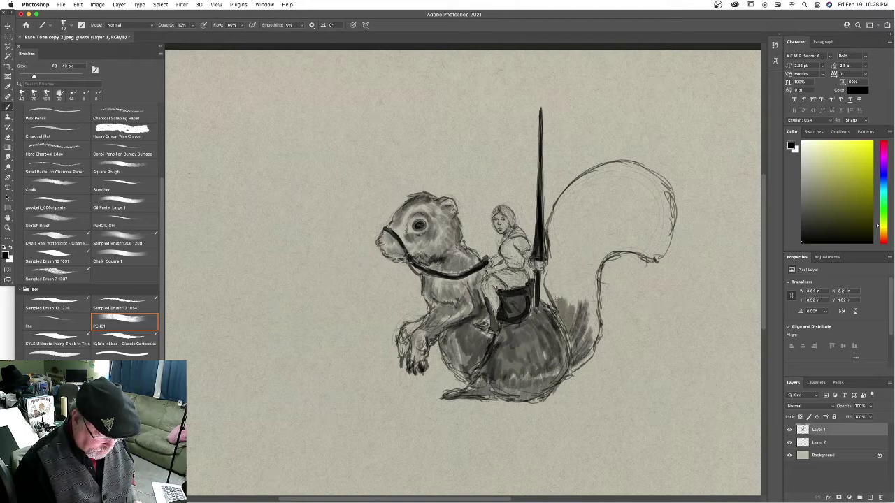
{"action": "mouse_move", "coordinate": [556, 270]}
{"action": "left_mouse_down"}
{"action": "mouse_move", "coordinate": [543, 302]}
{"action": "mouse_move", "coordinate": [563, 323]}
{"action": "left_mouse_up"}
{"action": "mouse_move", "coordinate": [589, 289]}
{"action": "left_mouse_down"}
{"action": "mouse_move", "coordinate": [572, 324]}
{"action": "mouse_move", "coordinate": [589, 342]}
{"action": "left_mouse_up"}
{"action": "mouse_move", "coordinate": [597, 264]}
{"action": "left_mouse_down"}
{"action": "mouse_move", "coordinate": [587, 315]}
{"action": "mouse_move", "coordinate": [573, 302]}
{"action": "left_mouse_up"}
{"action": "mouse_move", "coordinate": [574, 245]}
{"action": "left_mouse_down"}
{"action": "mouse_move", "coordinate": [561, 301]}
{"action": "mouse_move", "coordinate": [548, 283]}
{"action": "left_mouse_up"}
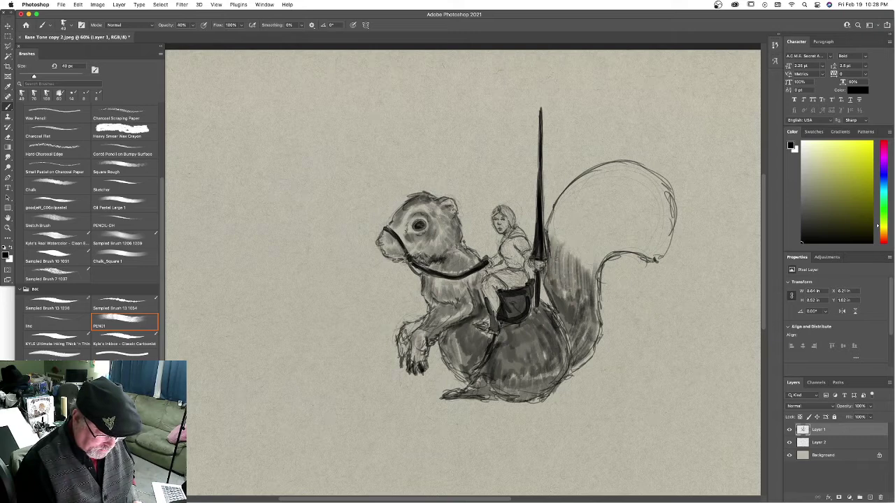
{"action": "left_click_drag", "start_coordinate": [559, 218], "coordinate": [555, 270]}
{"action": "mouse_move", "coordinate": [579, 242]}
{"action": "left_mouse_down"}
{"action": "mouse_move", "coordinate": [566, 281]}
{"action": "mouse_move", "coordinate": [589, 284]}
{"action": "mouse_move", "coordinate": [556, 292]}
{"action": "left_mouse_up"}
{"action": "mouse_move", "coordinate": [567, 214]}
{"action": "left_mouse_down"}
{"action": "mouse_move", "coordinate": [552, 265]}
{"action": "mouse_move", "coordinate": [550, 242]}
{"action": "left_mouse_up"}
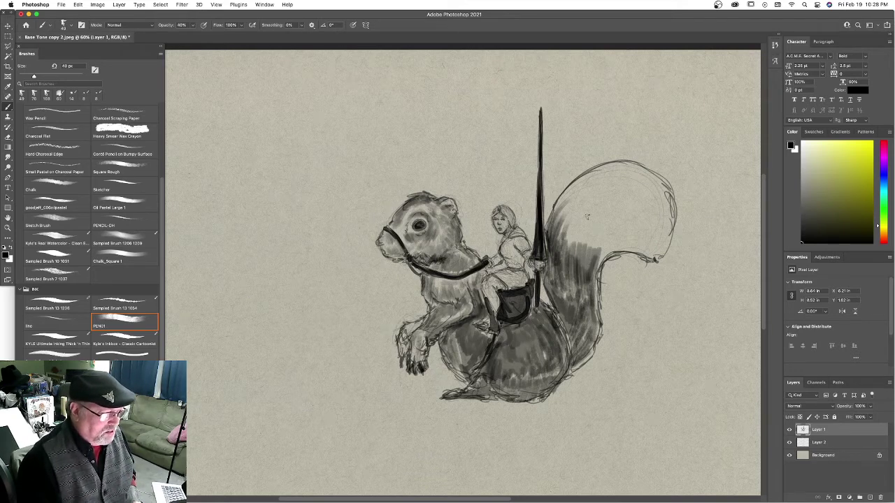
Carry curved fur strokes through the tail's bend, from the inner edge to the outer arch beside the sword.
{"action": "left_click_drag", "start_coordinate": [593, 271], "coordinate": [616, 244]}
{"action": "mouse_move", "coordinate": [601, 263]}
{"action": "left_mouse_down"}
{"action": "mouse_move", "coordinate": [621, 244]}
{"action": "mouse_move", "coordinate": [608, 236]}
{"action": "left_mouse_up"}
{"action": "left_click_drag", "start_coordinate": [590, 258], "coordinate": [601, 234]}
{"action": "left_click_drag", "start_coordinate": [585, 260], "coordinate": [595, 228]}
{"action": "mouse_move", "coordinate": [578, 258]}
{"action": "left_mouse_down"}
{"action": "mouse_move", "coordinate": [591, 223]}
{"action": "mouse_move", "coordinate": [564, 198]}
{"action": "left_mouse_up"}
{"action": "mouse_move", "coordinate": [588, 235]}
{"action": "left_mouse_down"}
{"action": "mouse_move", "coordinate": [560, 188]}
{"action": "mouse_move", "coordinate": [587, 181]}
{"action": "left_mouse_up"}
{"action": "mouse_move", "coordinate": [559, 213]}
{"action": "left_mouse_down"}
{"action": "mouse_move", "coordinate": [606, 166]}
{"action": "mouse_move", "coordinate": [581, 179]}
{"action": "left_mouse_up"}
{"action": "left_click_drag", "start_coordinate": [563, 246], "coordinate": [614, 167]}
{"action": "mouse_move", "coordinate": [575, 213]}
{"action": "left_mouse_down"}
{"action": "mouse_move", "coordinate": [610, 183]}
{"action": "mouse_move", "coordinate": [595, 219]}
{"action": "mouse_move", "coordinate": [622, 205]}
{"action": "left_mouse_up"}
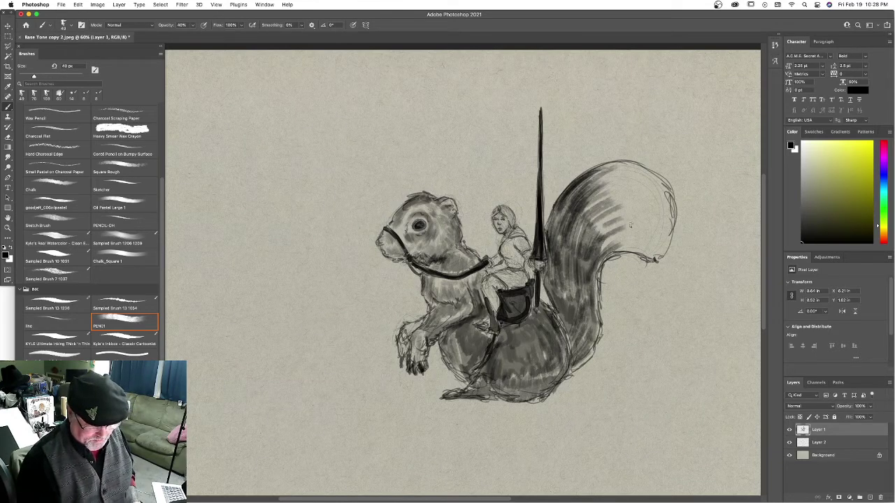
Extend the tail shading toward the tip and darken the tail's upper outer edge over the arch.
{"action": "mouse_move", "coordinate": [601, 246]}
{"action": "left_mouse_down"}
{"action": "mouse_move", "coordinate": [642, 223]}
{"action": "mouse_move", "coordinate": [644, 243]}
{"action": "mouse_move", "coordinate": [620, 238]}
{"action": "mouse_move", "coordinate": [610, 200]}
{"action": "mouse_move", "coordinate": [632, 175]}
{"action": "mouse_move", "coordinate": [626, 180]}
{"action": "left_mouse_up"}
{"action": "left_click_drag", "start_coordinate": [670, 212], "coordinate": [634, 165]}
{"action": "left_click_drag", "start_coordinate": [636, 162], "coordinate": [599, 163]}
{"action": "left_click_drag", "start_coordinate": [673, 213], "coordinate": [669, 201]}
{"action": "left_click_drag", "start_coordinate": [657, 180], "coordinate": [673, 208]}
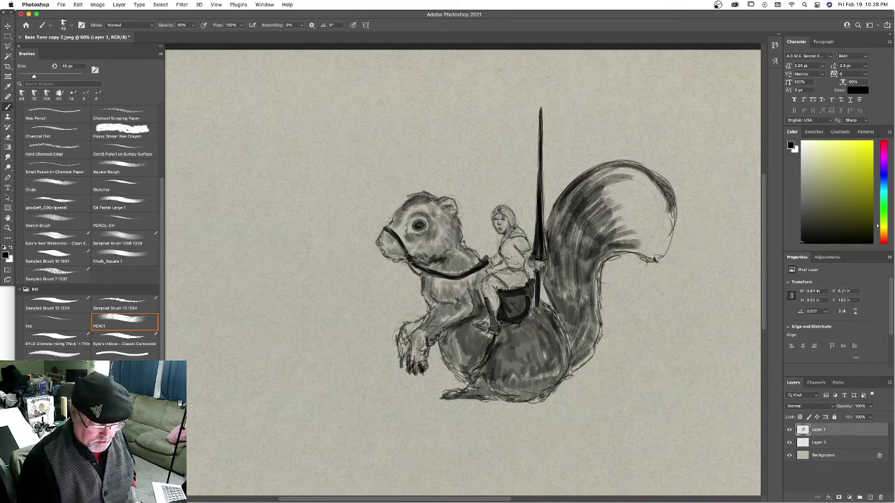
Darken the haunch's rear contour against the tail and deepen the tone at the tail base.
{"action": "mouse_move", "coordinate": [560, 322]}
{"action": "left_mouse_down"}
{"action": "mouse_move", "coordinate": [537, 302]}
{"action": "mouse_move", "coordinate": [564, 340]}
{"action": "mouse_move", "coordinate": [562, 376]}
{"action": "left_mouse_up"}
{"action": "mouse_move", "coordinate": [557, 332]}
{"action": "left_mouse_down"}
{"action": "mouse_move", "coordinate": [568, 367]}
{"action": "mouse_move", "coordinate": [558, 324]}
{"action": "left_mouse_up"}
{"action": "left_click_drag", "start_coordinate": [575, 373], "coordinate": [563, 336]}
{"action": "left_click_drag", "start_coordinate": [563, 332], "coordinate": [551, 316]}
{"action": "left_click_drag", "start_coordinate": [589, 319], "coordinate": [587, 332]}
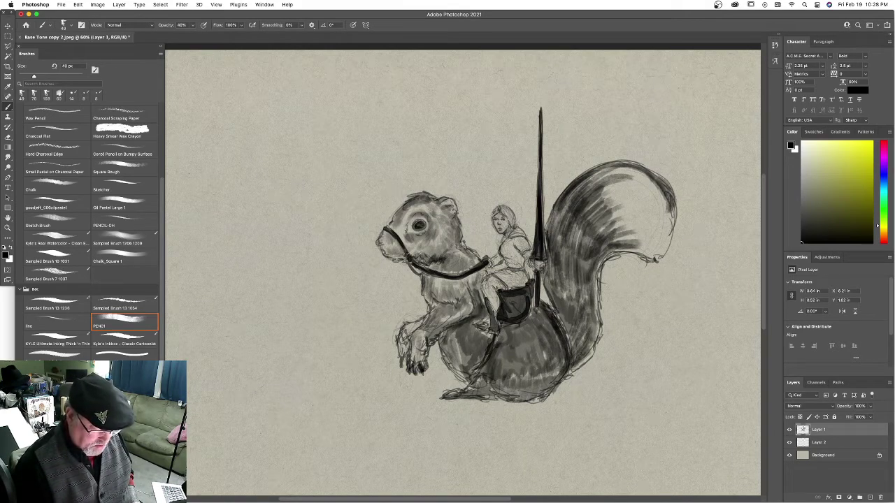
Touch up the foreleg's edge and shade the lower and outer edges of the tail tip.
{"action": "left_click_drag", "start_coordinate": [456, 319], "coordinate": [440, 331]}
{"action": "mouse_move", "coordinate": [615, 249]}
{"action": "left_mouse_down"}
{"action": "mouse_move", "coordinate": [639, 247]}
{"action": "mouse_move", "coordinate": [634, 259]}
{"action": "mouse_move", "coordinate": [659, 247]}
{"action": "mouse_move", "coordinate": [658, 256]}
{"action": "left_mouse_up"}
{"action": "left_click_drag", "start_coordinate": [665, 218], "coordinate": [662, 250]}
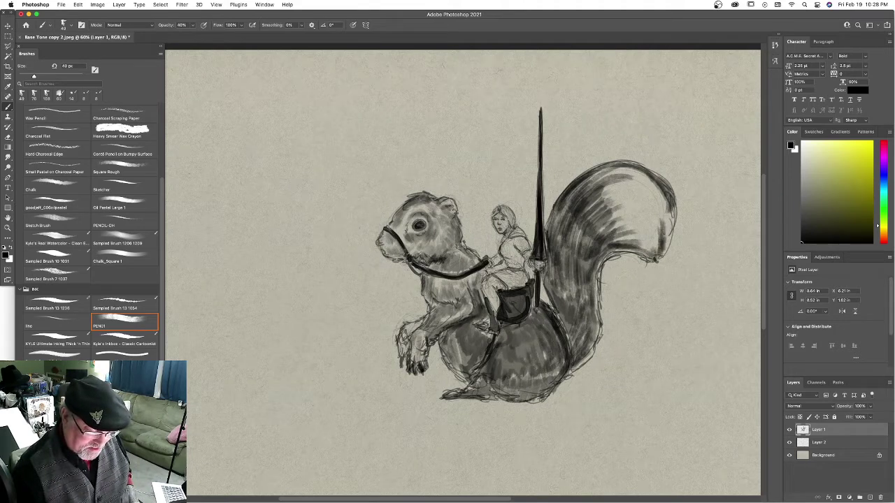
{"action": "mouse_move", "coordinate": [663, 201]}
{"action": "left_mouse_down"}
{"action": "mouse_move", "coordinate": [658, 238]}
{"action": "mouse_move", "coordinate": [670, 228]}
{"action": "left_mouse_up"}
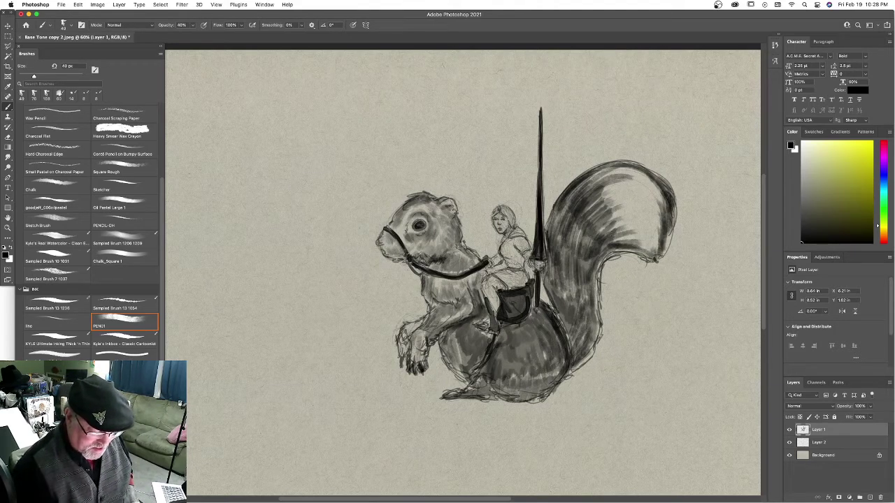
Fill the light interior of the tail's curled end with curved gray fur strokes following the arch.
{"action": "mouse_move", "coordinate": [608, 219]}
{"action": "left_mouse_down"}
{"action": "mouse_move", "coordinate": [654, 247]}
{"action": "mouse_move", "coordinate": [638, 249]}
{"action": "mouse_move", "coordinate": [660, 228]}
{"action": "left_mouse_up"}
{"action": "mouse_move", "coordinate": [611, 207]}
{"action": "left_mouse_down"}
{"action": "mouse_move", "coordinate": [662, 228]}
{"action": "mouse_move", "coordinate": [651, 214]}
{"action": "left_mouse_up"}
{"action": "left_click_drag", "start_coordinate": [639, 198], "coordinate": [654, 210]}
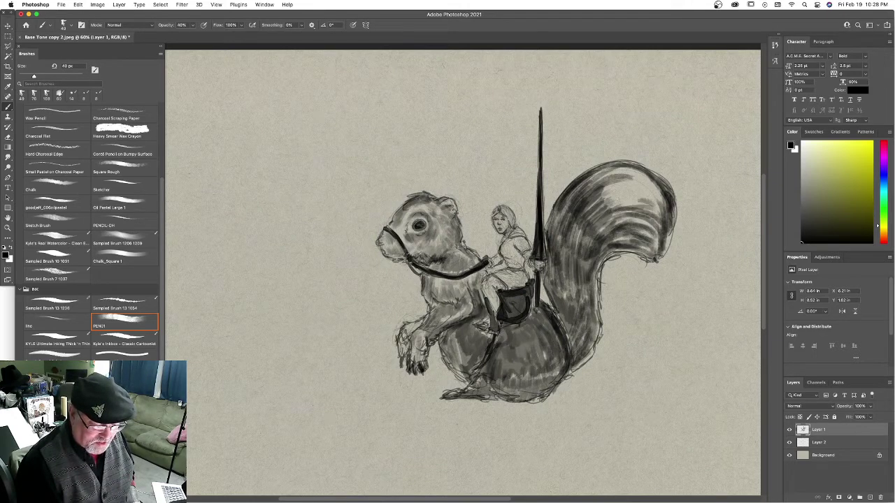
{"action": "mouse_move", "coordinate": [602, 199]}
{"action": "left_mouse_down"}
{"action": "mouse_move", "coordinate": [657, 212]}
{"action": "mouse_move", "coordinate": [659, 203]}
{"action": "left_mouse_up"}
{"action": "mouse_move", "coordinate": [597, 181]}
{"action": "left_mouse_down"}
{"action": "mouse_move", "coordinate": [657, 194]}
{"action": "mouse_move", "coordinate": [639, 170]}
{"action": "left_mouse_up"}
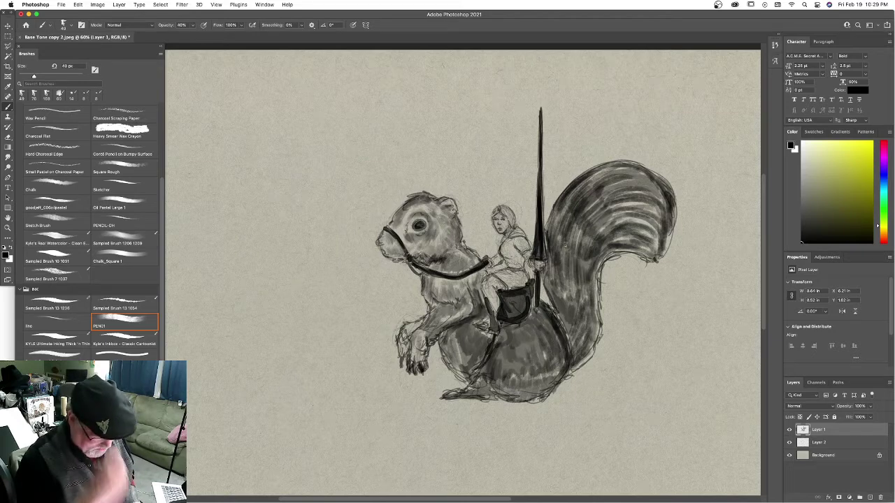
Shade the squirrel's forepaws and foreleg with gray tone.
{"action": "mouse_move", "coordinate": [431, 341]}
{"action": "left_mouse_down"}
{"action": "mouse_move", "coordinate": [457, 319]}
{"action": "mouse_move", "coordinate": [421, 323]}
{"action": "left_mouse_up"}
{"action": "mouse_move", "coordinate": [408, 335]}
{"action": "left_mouse_down"}
{"action": "mouse_move", "coordinate": [427, 319]}
{"action": "mouse_move", "coordinate": [452, 320]}
{"action": "mouse_move", "coordinate": [465, 301]}
{"action": "left_mouse_up"}
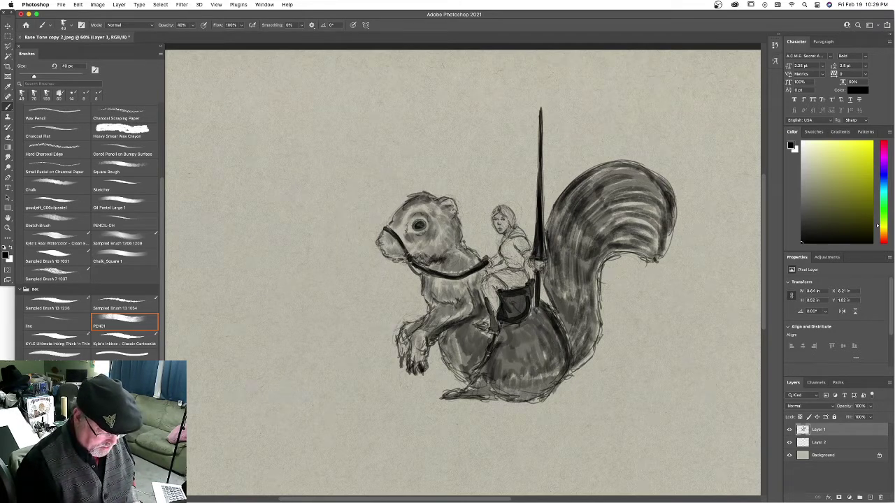
Deepen the gray fur tone along the haunch, its lower edge and the adjoining tail base.
{"action": "left_click_drag", "start_coordinate": [497, 343], "coordinate": [505, 328]}
{"action": "left_click_drag", "start_coordinate": [592, 305], "coordinate": [584, 340]}
{"action": "left_click_drag", "start_coordinate": [588, 335], "coordinate": [572, 344]}
{"action": "mouse_move", "coordinate": [509, 382]}
{"action": "left_mouse_down"}
{"action": "mouse_move", "coordinate": [535, 389]}
{"action": "mouse_move", "coordinate": [523, 395]}
{"action": "mouse_move", "coordinate": [537, 384]}
{"action": "left_mouse_up"}
{"action": "left_click_drag", "start_coordinate": [534, 393], "coordinate": [559, 375]}
{"action": "mouse_move", "coordinate": [560, 347]}
{"action": "left_mouse_down"}
{"action": "mouse_move", "coordinate": [567, 285]}
{"action": "mouse_move", "coordinate": [549, 279]}
{"action": "left_mouse_up"}
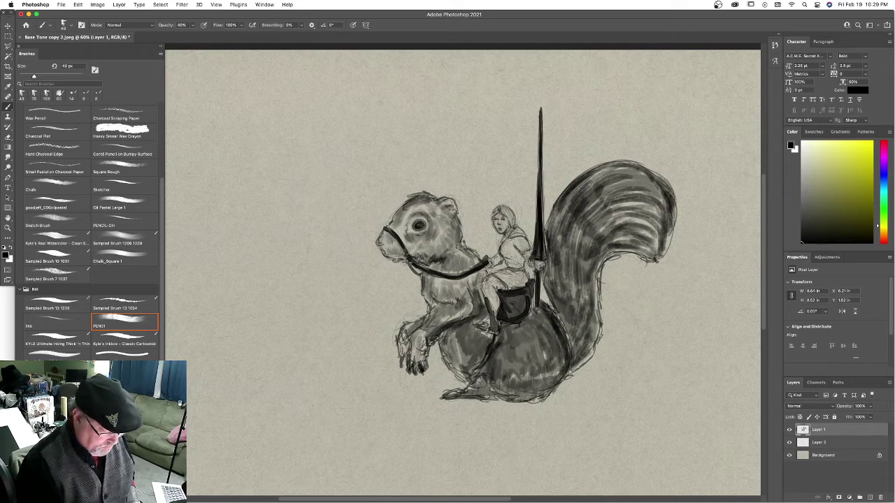
Shade the squirrel's chest, throat, muzzle, foreleg and the crease above the hind foot with gray tone.
{"action": "left_click_drag", "start_coordinate": [436, 307], "coordinate": [424, 291]}
{"action": "left_click_drag", "start_coordinate": [427, 295], "coordinate": [436, 260]}
{"action": "left_click_drag", "start_coordinate": [435, 260], "coordinate": [449, 244]}
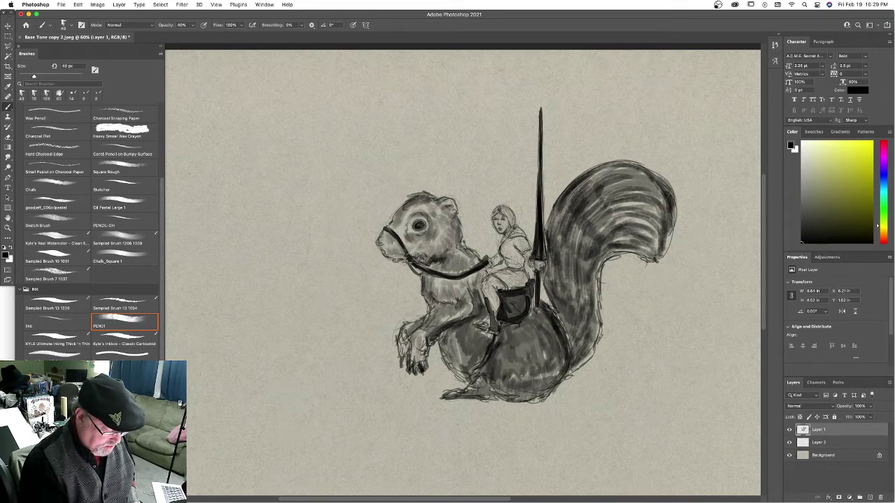
{"action": "left_click_drag", "start_coordinate": [397, 256], "coordinate": [410, 211]}
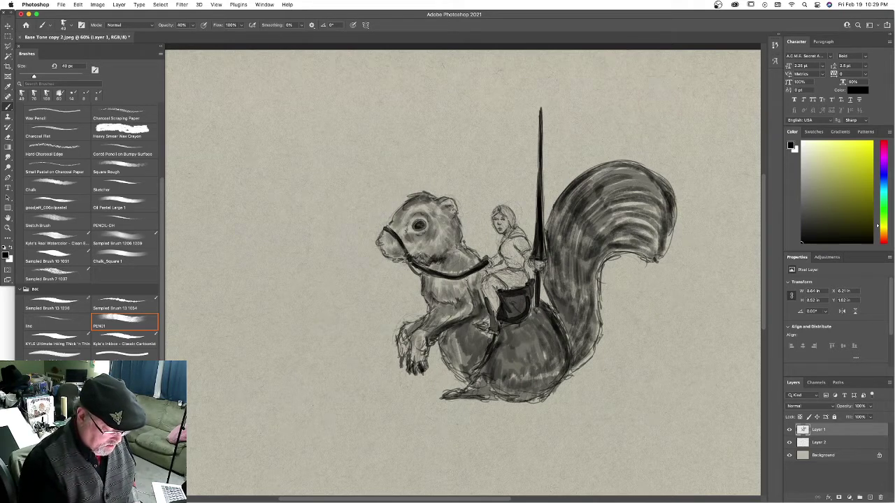
{"action": "left_click_drag", "start_coordinate": [444, 342], "coordinate": [464, 320]}
{"action": "left_click_drag", "start_coordinate": [471, 289], "coordinate": [475, 281]}
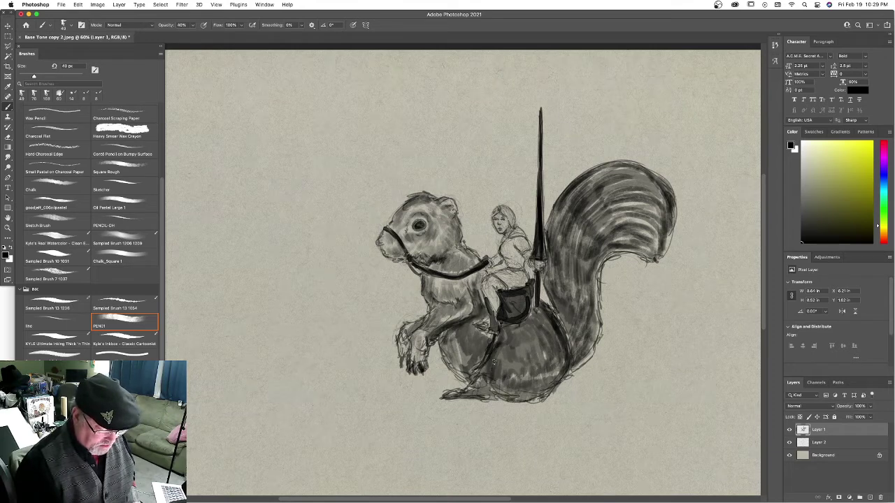
{"action": "left_click_drag", "start_coordinate": [483, 378], "coordinate": [477, 388]}
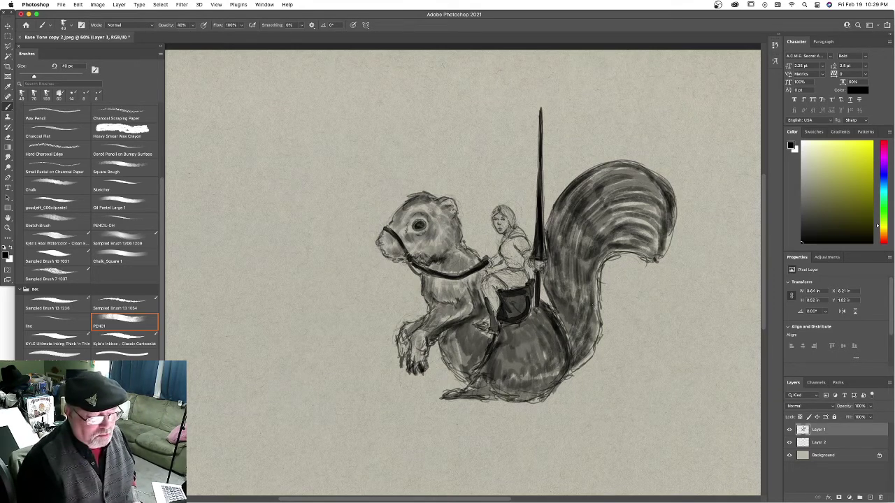
Darken the tail's outer curve and inner edge, and add gray tone to the squirrel's chest, neck and crown.
{"action": "mouse_move", "coordinate": [625, 246]}
{"action": "left_mouse_down"}
{"action": "mouse_move", "coordinate": [599, 261]}
{"action": "mouse_move", "coordinate": [660, 260]}
{"action": "mouse_move", "coordinate": [672, 203]}
{"action": "left_mouse_up"}
{"action": "left_click_drag", "start_coordinate": [601, 177], "coordinate": [666, 195]}
{"action": "left_click_drag", "start_coordinate": [557, 232], "coordinate": [555, 241]}
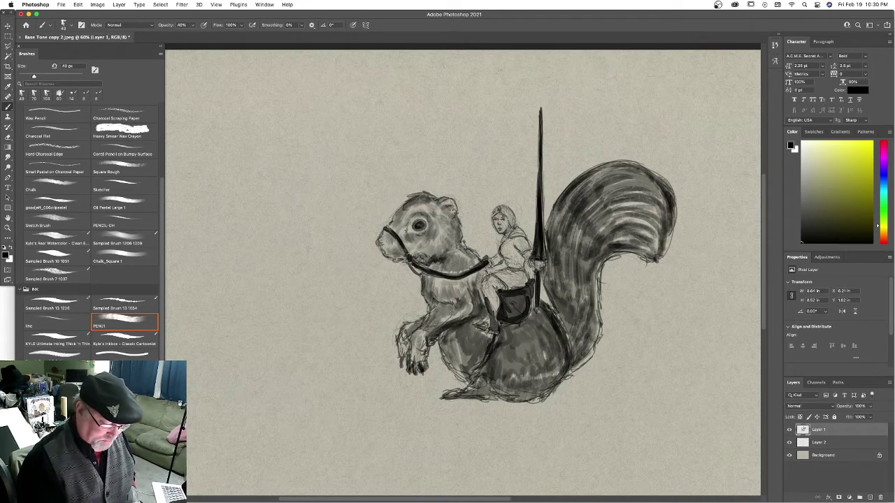
{"action": "mouse_move", "coordinate": [438, 291]}
{"action": "left_mouse_down"}
{"action": "mouse_move", "coordinate": [433, 286]}
{"action": "mouse_move", "coordinate": [442, 299]}
{"action": "mouse_move", "coordinate": [432, 281]}
{"action": "left_mouse_up"}
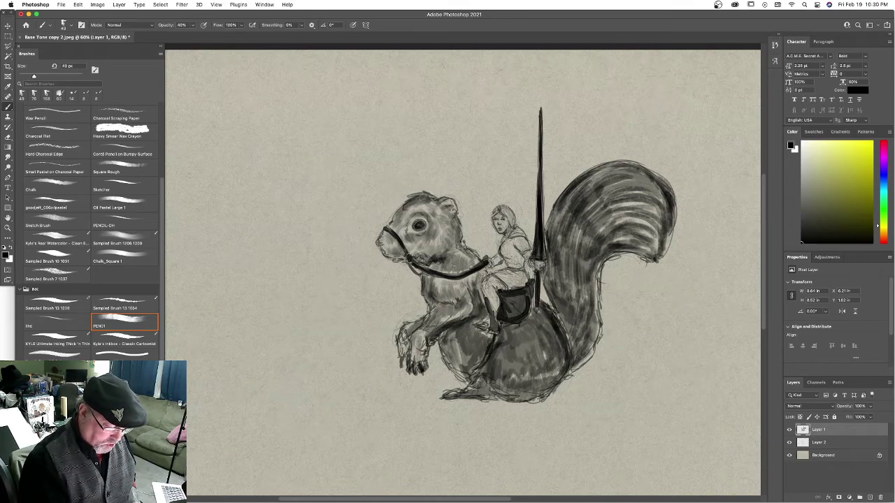
{"action": "mouse_move", "coordinate": [465, 251]}
{"action": "left_mouse_down"}
{"action": "mouse_move", "coordinate": [472, 258]}
{"action": "mouse_move", "coordinate": [443, 202]}
{"action": "mouse_move", "coordinate": [396, 203]}
{"action": "mouse_move", "coordinate": [428, 201]}
{"action": "left_mouse_up"}
{"action": "left_click_drag", "start_coordinate": [429, 208], "coordinate": [418, 201]}
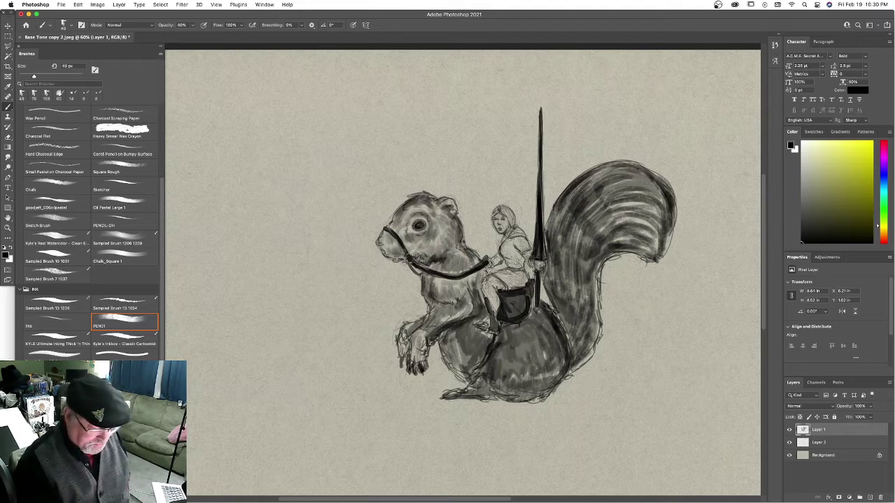
Shade the rider's tunic, sleeve, skirt folds, thigh and hood edge with gray strokes.
{"action": "left_click_drag", "start_coordinate": [515, 258], "coordinate": [512, 268]}
{"action": "left_click_drag", "start_coordinate": [521, 258], "coordinate": [515, 268]}
{"action": "left_click_drag", "start_coordinate": [524, 263], "coordinate": [514, 278]}
{"action": "left_click_drag", "start_coordinate": [525, 273], "coordinate": [511, 287]}
{"action": "left_click_drag", "start_coordinate": [523, 279], "coordinate": [499, 286]}
{"action": "left_click_drag", "start_coordinate": [511, 275], "coordinate": [491, 294]}
{"action": "left_click_drag", "start_coordinate": [497, 290], "coordinate": [489, 301]}
{"action": "left_click_drag", "start_coordinate": [511, 283], "coordinate": [496, 290]}
{"action": "mouse_move", "coordinate": [516, 254]}
{"action": "left_mouse_down"}
{"action": "mouse_move", "coordinate": [514, 238]}
{"action": "mouse_move", "coordinate": [504, 253]}
{"action": "mouse_move", "coordinate": [511, 268]}
{"action": "mouse_move", "coordinate": [513, 237]}
{"action": "mouse_move", "coordinate": [493, 266]}
{"action": "left_mouse_up"}
{"action": "left_click_drag", "start_coordinate": [523, 228], "coordinate": [512, 233]}
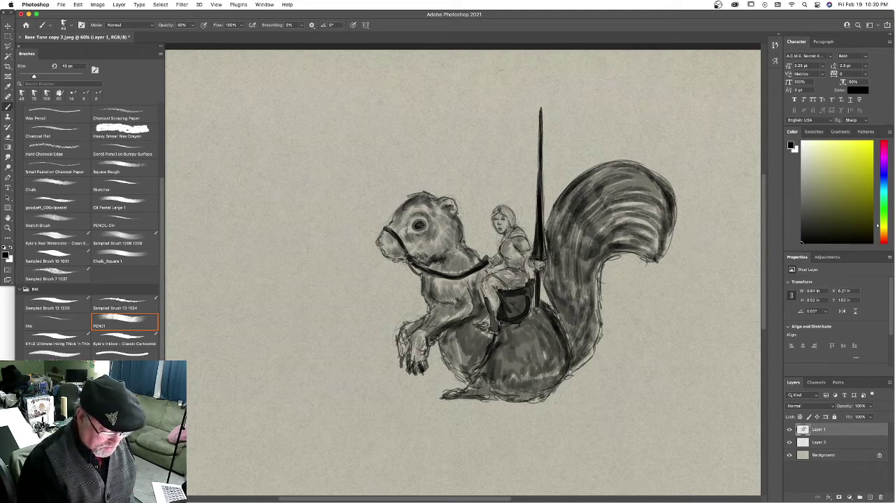
{"action": "left_click_drag", "start_coordinate": [520, 267], "coordinate": [519, 279]}
{"action": "left_click_drag", "start_coordinate": [499, 286], "coordinate": [493, 299]}
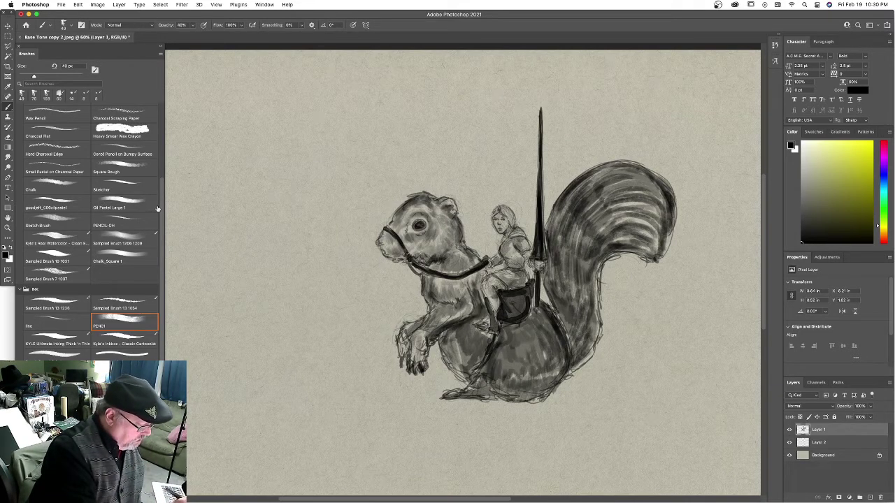
Switch to a bristly 124 px ink brush and streak dark fur texture over the squirrel's chest and haunch.
{"action": "scroll", "coordinate": [143, 312], "scroll_direction": "down", "scroll_amount": 5}
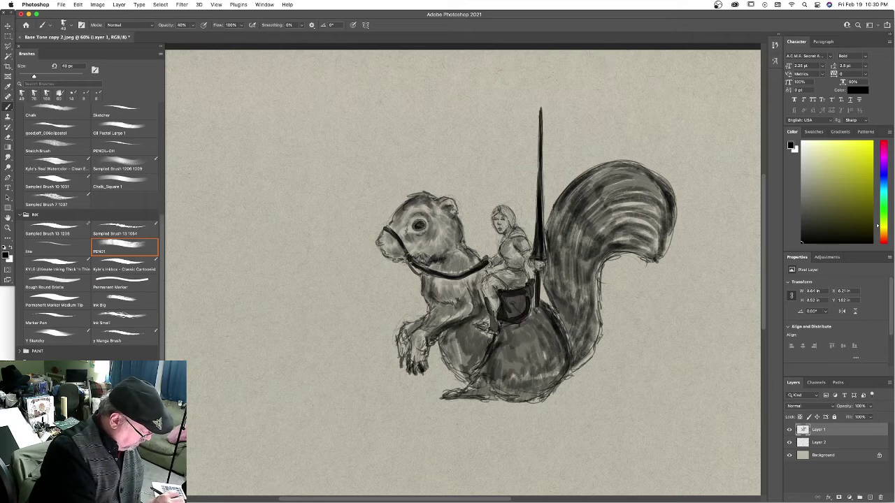
{"action": "key", "text": "bracketright"}
{"action": "key", "text": "bracketright"}
{"action": "key", "text": "bracketright"}
{"action": "key", "text": "bracketright"}
{"action": "key", "text": "bracketright"}
{"action": "key", "text": "bracketright"}
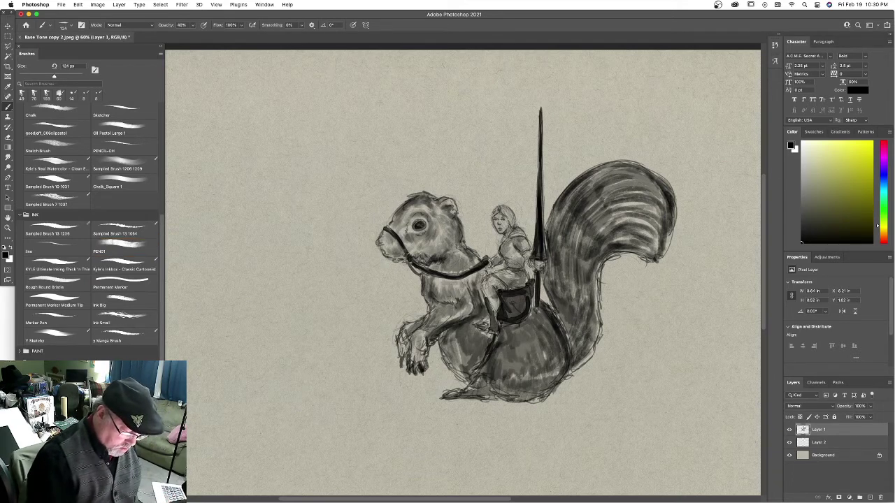
{"action": "mouse_move", "coordinate": [443, 295]}
{"action": "left_mouse_down"}
{"action": "mouse_move", "coordinate": [468, 299]}
{"action": "mouse_move", "coordinate": [435, 325]}
{"action": "mouse_move", "coordinate": [472, 307]}
{"action": "left_mouse_up"}
{"action": "left_click_drag", "start_coordinate": [451, 343], "coordinate": [460, 353]}
{"action": "left_click_drag", "start_coordinate": [451, 337], "coordinate": [472, 362]}
{"action": "mouse_move", "coordinate": [464, 352]}
{"action": "left_mouse_down"}
{"action": "mouse_move", "coordinate": [473, 365]}
{"action": "mouse_move", "coordinate": [482, 348]}
{"action": "mouse_move", "coordinate": [501, 383]}
{"action": "mouse_move", "coordinate": [525, 384]}
{"action": "left_mouse_up"}
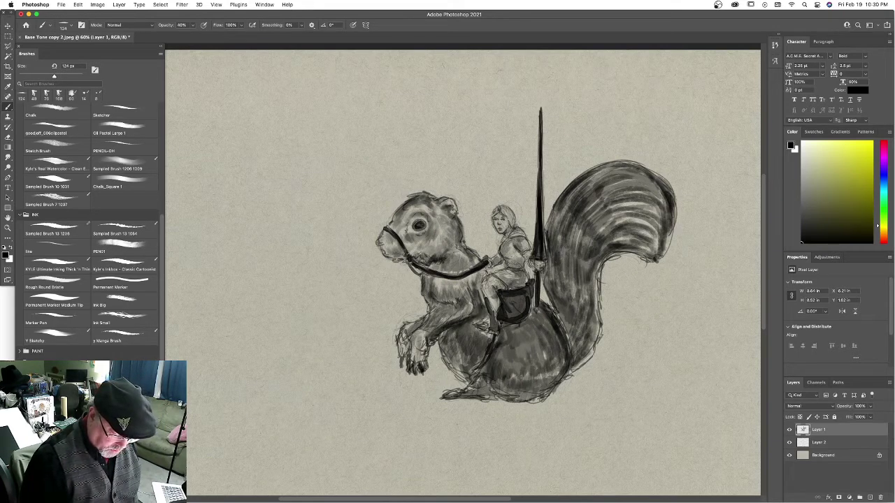
Streak dark fur texture along the haunch's rear edge, up the tail and across the cheek.
{"action": "mouse_move", "coordinate": [547, 345]}
{"action": "left_mouse_down"}
{"action": "mouse_move", "coordinate": [553, 361]}
{"action": "mouse_move", "coordinate": [574, 351]}
{"action": "left_mouse_up"}
{"action": "left_click_drag", "start_coordinate": [553, 292], "coordinate": [571, 314]}
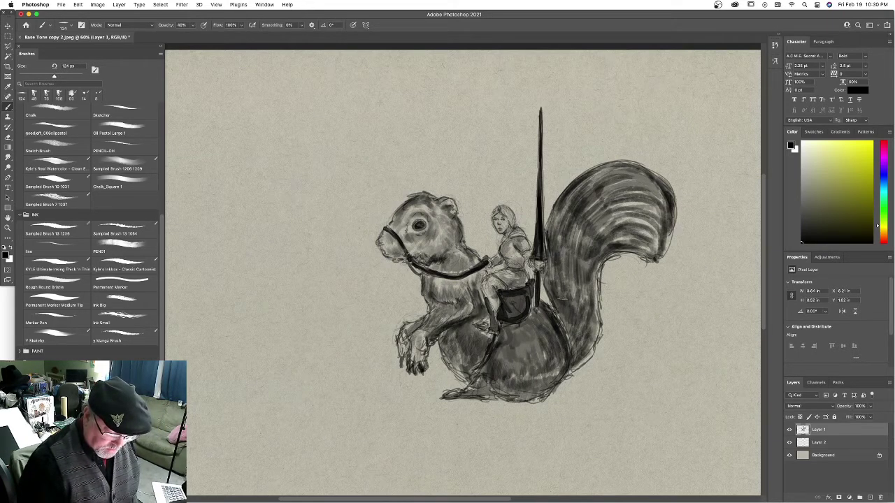
{"action": "left_click_drag", "start_coordinate": [548, 270], "coordinate": [565, 295]}
{"action": "left_click_drag", "start_coordinate": [583, 270], "coordinate": [572, 289]}
{"action": "left_click_drag", "start_coordinate": [565, 209], "coordinate": [559, 233]}
{"action": "left_click_drag", "start_coordinate": [443, 232], "coordinate": [432, 239]}
{"action": "left_click_drag", "start_coordinate": [438, 220], "coordinate": [431, 225]}
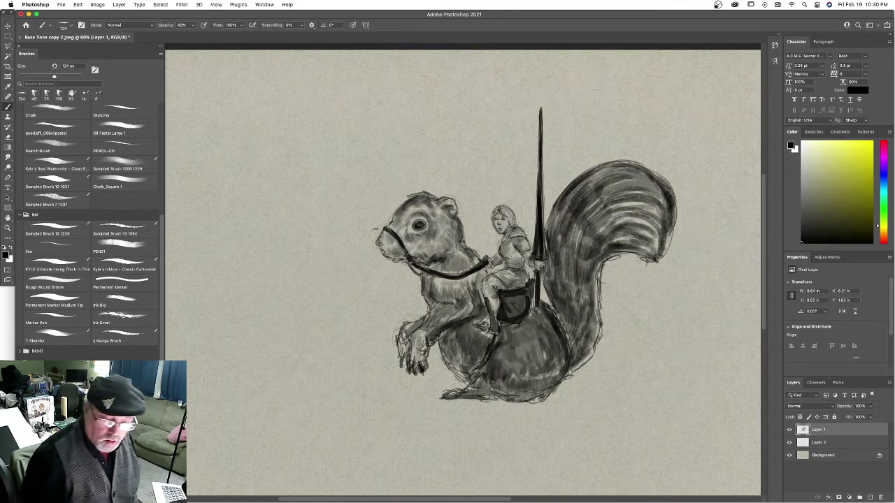
Swap the painting color to white and add a new layer above Layer 1.
{"action": "key", "text": "x"}
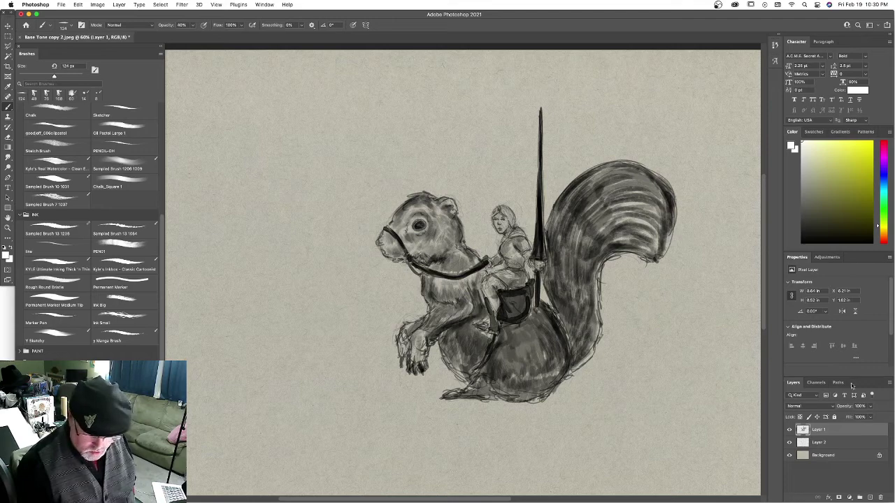
{"action": "left_click", "coordinate": [890, 383]}
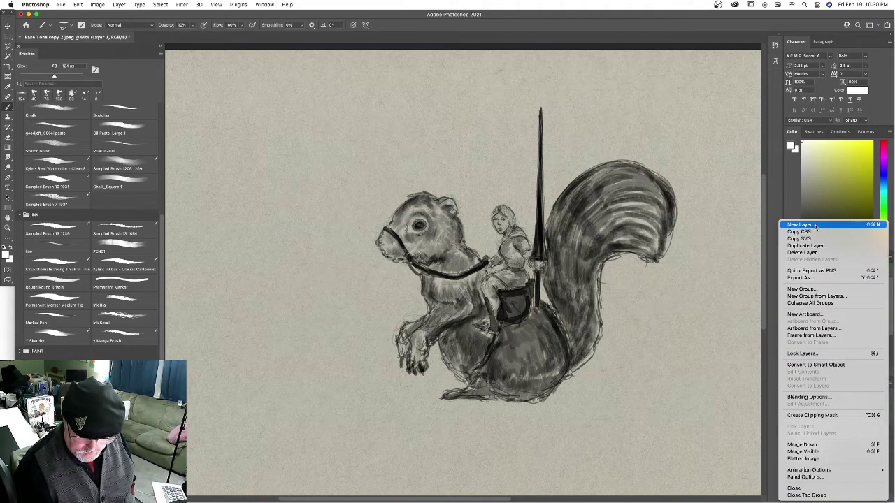
{"action": "left_click", "coordinate": [819, 225]}
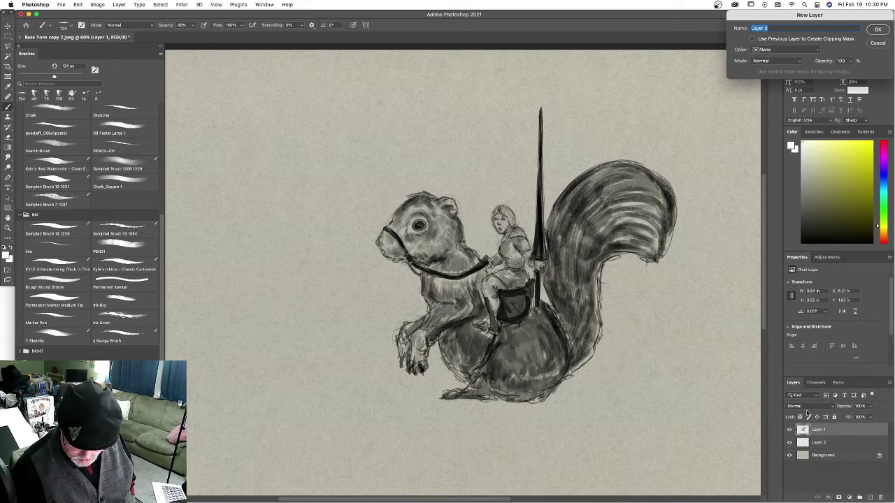
{"action": "key", "text": "Return"}
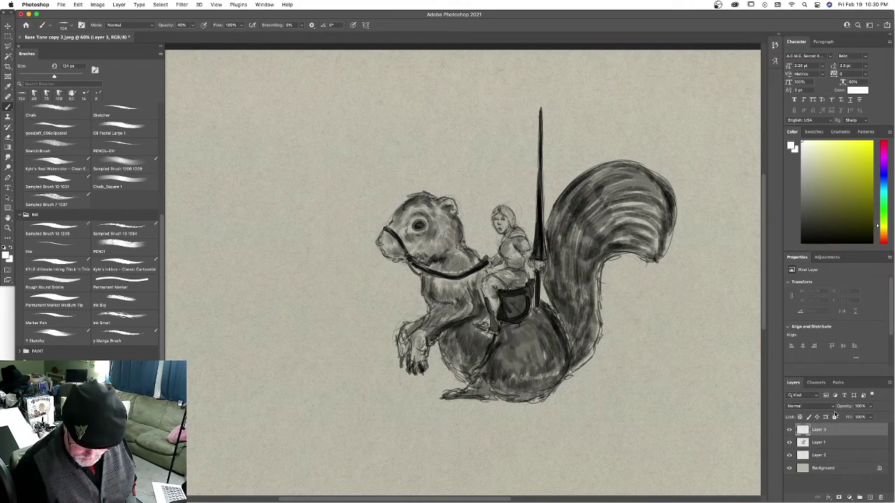
Set Layer 1's blending mode to Multiply and make Layer 3 the active layer.
{"action": "left_click", "coordinate": [852, 445]}
{"action": "left_click", "coordinate": [823, 407]}
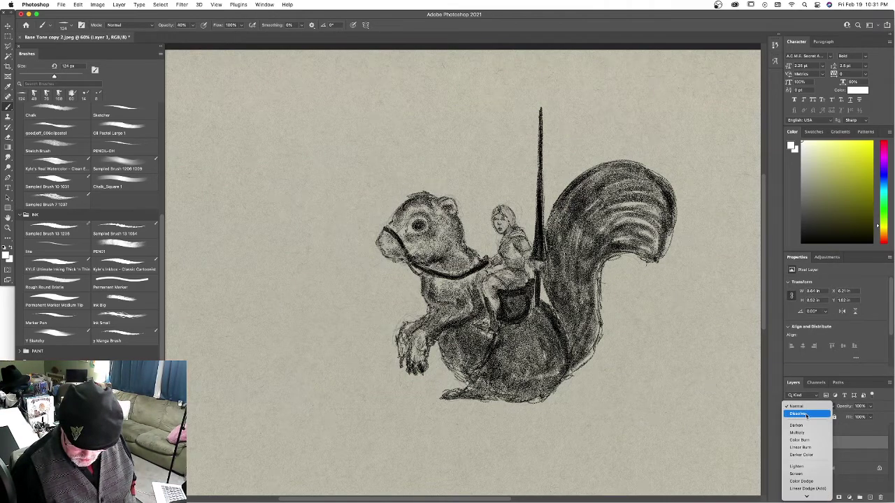
{"action": "left_click", "coordinate": [803, 432]}
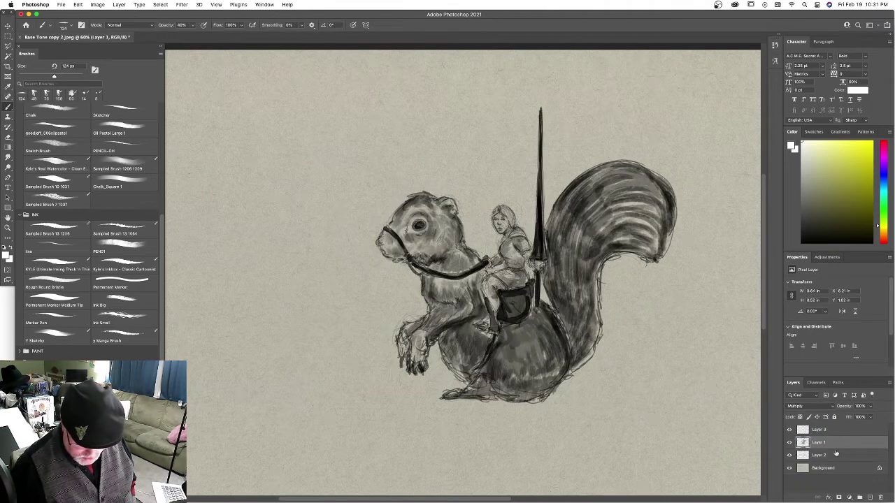
{"action": "left_click", "coordinate": [838, 430]}
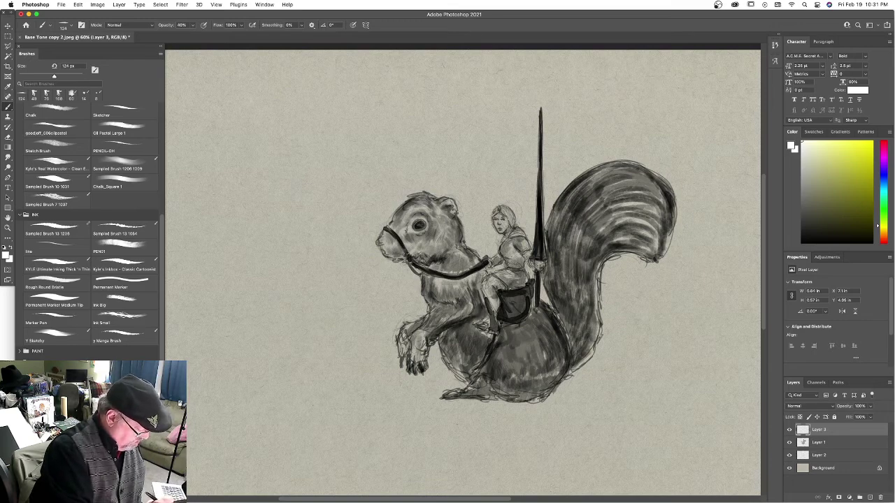
Reduce the brush to 62 px and paint white fur highlights on the squirrel's head, haunch and tail base.
{"action": "left_click_drag", "start_coordinate": [54, 77], "coordinate": [38, 77]}
{"action": "mouse_move", "coordinate": [428, 198]}
{"action": "left_mouse_down"}
{"action": "mouse_move", "coordinate": [401, 212]}
{"action": "mouse_move", "coordinate": [445, 220]}
{"action": "left_mouse_up"}
{"action": "mouse_move", "coordinate": [457, 340]}
{"action": "left_mouse_down"}
{"action": "mouse_move", "coordinate": [465, 334]}
{"action": "mouse_move", "coordinate": [468, 366]}
{"action": "mouse_move", "coordinate": [497, 381]}
{"action": "mouse_move", "coordinate": [555, 365]}
{"action": "left_mouse_up"}
{"action": "left_click_drag", "start_coordinate": [575, 317], "coordinate": [553, 257]}
{"action": "mouse_move", "coordinate": [573, 305]}
{"action": "left_mouse_down"}
{"action": "mouse_move", "coordinate": [569, 282]}
{"action": "mouse_move", "coordinate": [575, 295]}
{"action": "left_mouse_up"}
{"action": "left_click_drag", "start_coordinate": [564, 312], "coordinate": [558, 285]}
Paint white fur highlights up the tail's lower column and into its inner curve.
{"action": "left_click_drag", "start_coordinate": [558, 235], "coordinate": [567, 210]}
{"action": "left_click_drag", "start_coordinate": [564, 243], "coordinate": [579, 205]}
{"action": "left_click_drag", "start_coordinate": [565, 212], "coordinate": [581, 180]}
{"action": "left_click_drag", "start_coordinate": [599, 211], "coordinate": [614, 202]}
{"action": "mouse_move", "coordinate": [601, 255]}
{"action": "left_mouse_down"}
{"action": "mouse_move", "coordinate": [636, 243]}
{"action": "mouse_move", "coordinate": [625, 248]}
{"action": "left_mouse_up"}
{"action": "mouse_move", "coordinate": [593, 270]}
{"action": "left_mouse_down"}
{"action": "mouse_move", "coordinate": [579, 228]}
{"action": "mouse_move", "coordinate": [565, 225]}
{"action": "left_mouse_up"}
{"action": "left_click_drag", "start_coordinate": [579, 287], "coordinate": [578, 270]}
Add short white fur strokes across the middle and rear of the haunch.
{"action": "mouse_move", "coordinate": [518, 356]}
{"action": "left_mouse_down"}
{"action": "mouse_move", "coordinate": [509, 344]}
{"action": "mouse_move", "coordinate": [537, 328]}
{"action": "mouse_move", "coordinate": [551, 337]}
{"action": "left_mouse_up"}
{"action": "left_click_drag", "start_coordinate": [547, 330], "coordinate": [551, 368]}
{"action": "left_click_drag", "start_coordinate": [548, 358], "coordinate": [544, 372]}
{"action": "left_click_drag", "start_coordinate": [552, 322], "coordinate": [557, 332]}
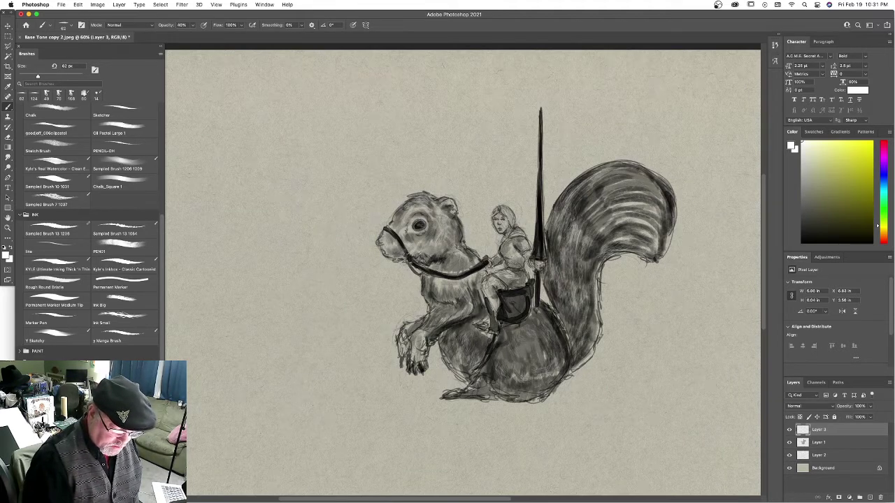
Add white fur strokes along the tail's inner bend and around its outer arch.
{"action": "mouse_move", "coordinate": [568, 267]}
{"action": "left_mouse_down"}
{"action": "mouse_move", "coordinate": [563, 231]}
{"action": "mouse_move", "coordinate": [635, 243]}
{"action": "left_mouse_up"}
{"action": "left_click_drag", "start_coordinate": [586, 239], "coordinate": [610, 226]}
{"action": "mouse_move", "coordinate": [600, 242]}
{"action": "left_mouse_down"}
{"action": "mouse_move", "coordinate": [618, 225]}
{"action": "mouse_move", "coordinate": [584, 196]}
{"action": "left_mouse_up"}
{"action": "mouse_move", "coordinate": [562, 250]}
{"action": "left_mouse_down"}
{"action": "mouse_move", "coordinate": [558, 209]}
{"action": "mouse_move", "coordinate": [561, 223]}
{"action": "left_mouse_up"}
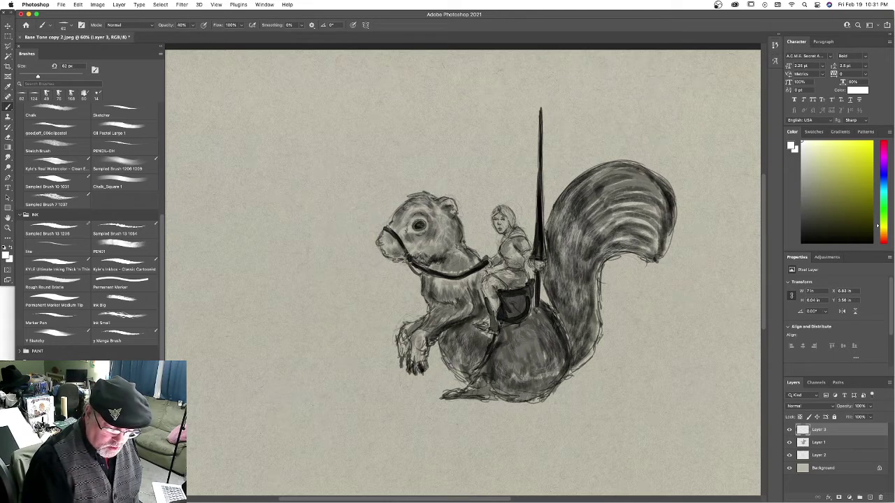
{"action": "mouse_move", "coordinate": [669, 228]}
{"action": "left_mouse_down"}
{"action": "mouse_move", "coordinate": [666, 206]}
{"action": "mouse_move", "coordinate": [639, 178]}
{"action": "mouse_move", "coordinate": [600, 167]}
{"action": "left_mouse_up"}
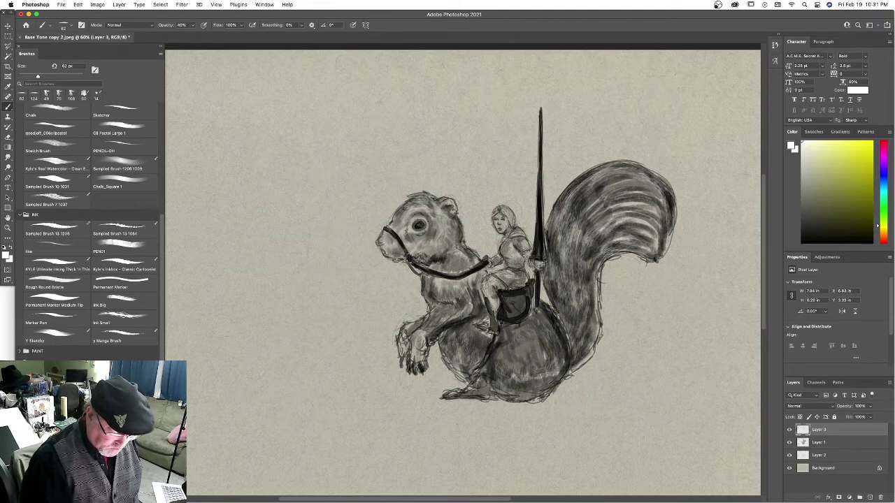
Texture the haunch with short white fur strokes from its top around to its front crease and lower edge.
{"action": "mouse_move", "coordinate": [469, 373]}
{"action": "left_mouse_down"}
{"action": "mouse_move", "coordinate": [465, 364]}
{"action": "mouse_move", "coordinate": [499, 382]}
{"action": "left_mouse_up"}
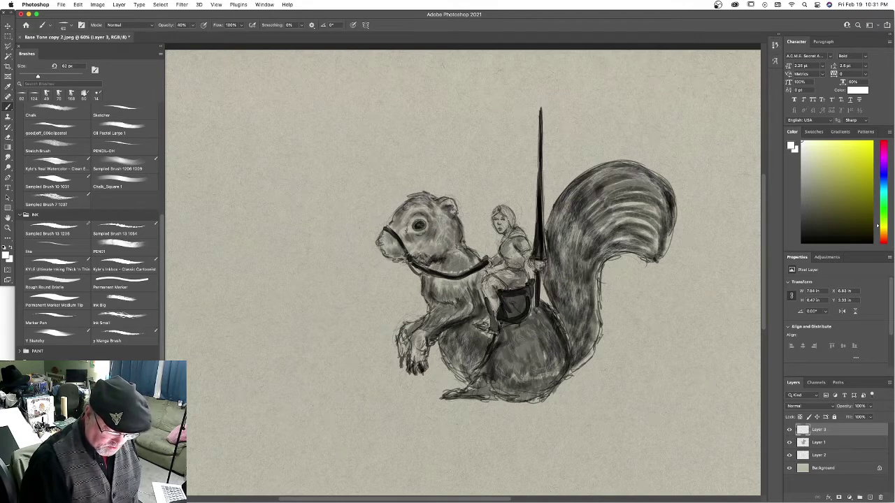
{"action": "left_click_drag", "start_coordinate": [534, 335], "coordinate": [542, 322]}
{"action": "mouse_move", "coordinate": [532, 325]}
{"action": "left_mouse_down"}
{"action": "mouse_move", "coordinate": [546, 315]}
{"action": "mouse_move", "coordinate": [553, 326]}
{"action": "left_mouse_up"}
{"action": "left_click_drag", "start_coordinate": [561, 359], "coordinate": [554, 341]}
{"action": "left_click_drag", "start_coordinate": [494, 368], "coordinate": [503, 348]}
{"action": "left_click_drag", "start_coordinate": [504, 351], "coordinate": [508, 337]}
{"action": "left_click_drag", "start_coordinate": [504, 345], "coordinate": [508, 332]}
{"action": "left_click_drag", "start_coordinate": [483, 379], "coordinate": [492, 375]}
{"action": "left_click_drag", "start_coordinate": [496, 396], "coordinate": [500, 384]}
{"action": "mouse_move", "coordinate": [505, 397]}
{"action": "left_mouse_down"}
{"action": "mouse_move", "coordinate": [510, 387]}
{"action": "mouse_move", "coordinate": [527, 388]}
{"action": "left_mouse_up"}
{"action": "left_click_drag", "start_coordinate": [524, 394], "coordinate": [542, 375]}
Layer white fur strokes from the haunch's rear edge up through the tail and its inner bend.
{"action": "mouse_move", "coordinate": [563, 361]}
{"action": "left_mouse_down"}
{"action": "mouse_move", "coordinate": [555, 336]}
{"action": "mouse_move", "coordinate": [576, 327]}
{"action": "left_mouse_up"}
{"action": "mouse_move", "coordinate": [586, 328]}
{"action": "left_mouse_down"}
{"action": "mouse_move", "coordinate": [582, 313]}
{"action": "mouse_move", "coordinate": [584, 320]}
{"action": "left_mouse_up"}
{"action": "left_click_drag", "start_coordinate": [560, 288], "coordinate": [556, 271]}
{"action": "left_click_drag", "start_coordinate": [559, 239], "coordinate": [568, 196]}
{"action": "left_click_drag", "start_coordinate": [589, 215], "coordinate": [578, 196]}
{"action": "left_click_drag", "start_coordinate": [548, 252], "coordinate": [550, 241]}
{"action": "mouse_move", "coordinate": [562, 236]}
{"action": "left_mouse_down"}
{"action": "mouse_move", "coordinate": [554, 208]}
{"action": "mouse_move", "coordinate": [577, 205]}
{"action": "left_mouse_up"}
{"action": "left_click_drag", "start_coordinate": [579, 274], "coordinate": [614, 236]}
{"action": "left_click_drag", "start_coordinate": [587, 264], "coordinate": [618, 246]}
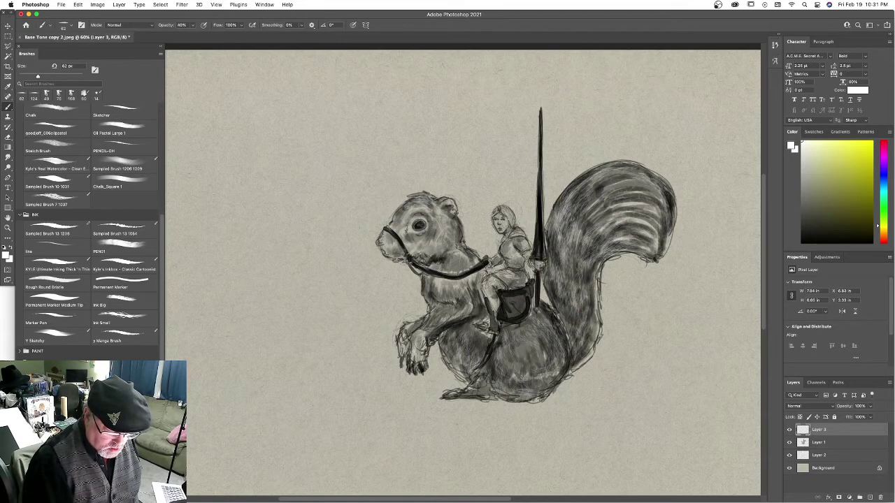
Brush white fur highlights over the tail base, haunch, foreleg top and chest.
{"action": "left_click_drag", "start_coordinate": [563, 293], "coordinate": [558, 258]}
{"action": "left_click_drag", "start_coordinate": [562, 335], "coordinate": [541, 323]}
{"action": "left_click_drag", "start_coordinate": [540, 367], "coordinate": [520, 339]}
{"action": "left_click_drag", "start_coordinate": [526, 373], "coordinate": [506, 349]}
{"action": "left_click_drag", "start_coordinate": [471, 373], "coordinate": [465, 343]}
{"action": "mouse_move", "coordinate": [468, 357]}
{"action": "left_mouse_down"}
{"action": "mouse_move", "coordinate": [455, 320]}
{"action": "mouse_move", "coordinate": [435, 318]}
{"action": "mouse_move", "coordinate": [430, 284]}
{"action": "left_mouse_up"}
{"action": "mouse_move", "coordinate": [446, 305]}
{"action": "left_mouse_down"}
{"action": "mouse_move", "coordinate": [440, 290]}
{"action": "mouse_move", "coordinate": [465, 302]}
{"action": "mouse_move", "coordinate": [473, 319]}
{"action": "left_mouse_up"}
{"action": "left_click_drag", "start_coordinate": [461, 349], "coordinate": [474, 331]}
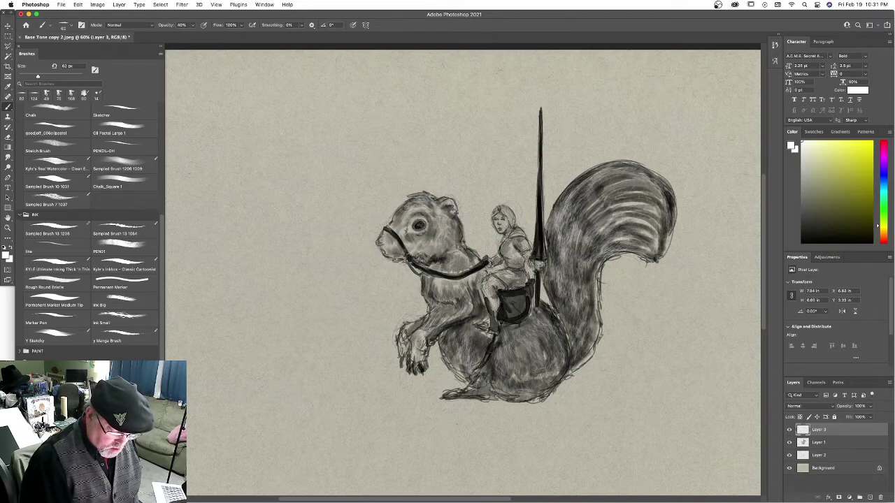
Add further white fur strokes on the belly, the haunch's rear and the upper arch of the tail.
{"action": "mouse_move", "coordinate": [474, 364]}
{"action": "left_mouse_down"}
{"action": "mouse_move", "coordinate": [479, 345]}
{"action": "mouse_move", "coordinate": [468, 340]}
{"action": "left_mouse_up"}
{"action": "left_click_drag", "start_coordinate": [511, 374], "coordinate": [502, 362]}
{"action": "mouse_move", "coordinate": [557, 347]}
{"action": "left_mouse_down"}
{"action": "mouse_move", "coordinate": [534, 334]}
{"action": "mouse_move", "coordinate": [555, 348]}
{"action": "mouse_move", "coordinate": [568, 295]}
{"action": "left_mouse_up"}
{"action": "mouse_move", "coordinate": [571, 330]}
{"action": "left_mouse_down"}
{"action": "mouse_move", "coordinate": [566, 287]}
{"action": "mouse_move", "coordinate": [587, 284]}
{"action": "left_mouse_up"}
{"action": "mouse_move", "coordinate": [621, 225]}
{"action": "left_mouse_down"}
{"action": "mouse_move", "coordinate": [587, 186]}
{"action": "mouse_move", "coordinate": [612, 172]}
{"action": "left_mouse_up"}
{"action": "left_click_drag", "start_coordinate": [564, 214], "coordinate": [590, 179]}
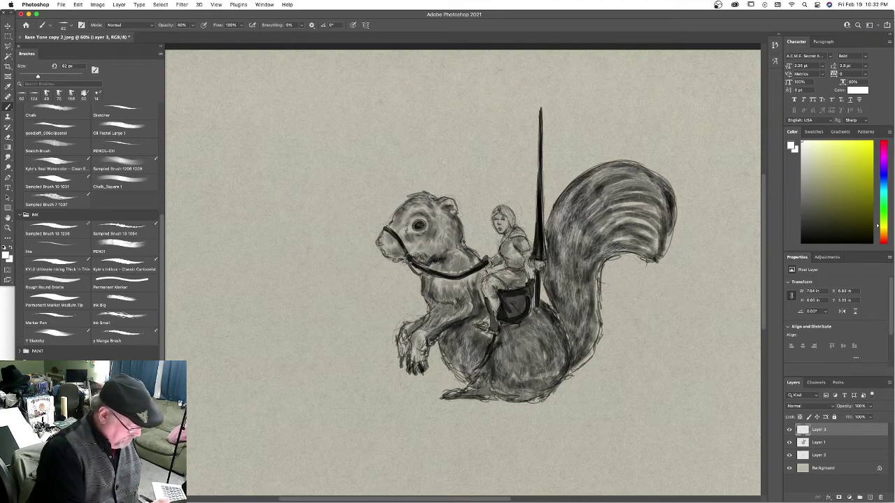
Swap the painting color back to black and stroke fur texture over the haunch on Layer 3.
{"action": "key", "text": "x"}
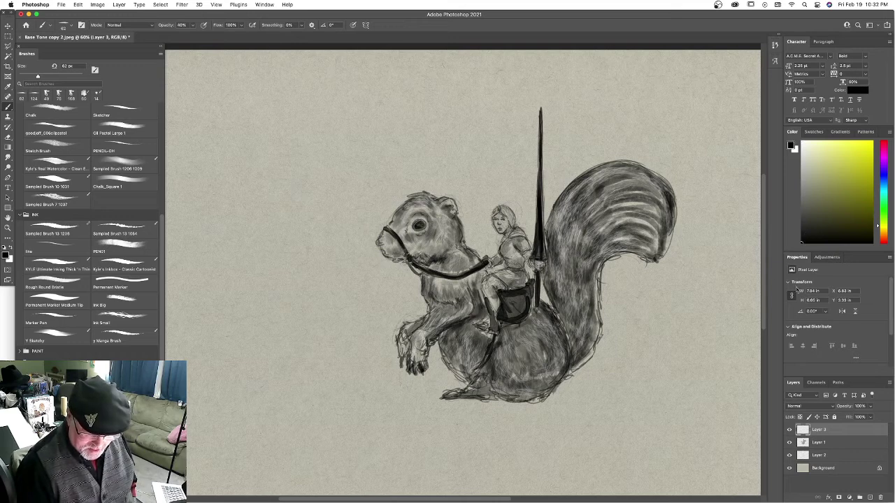
{"action": "left_click", "coordinate": [832, 442]}
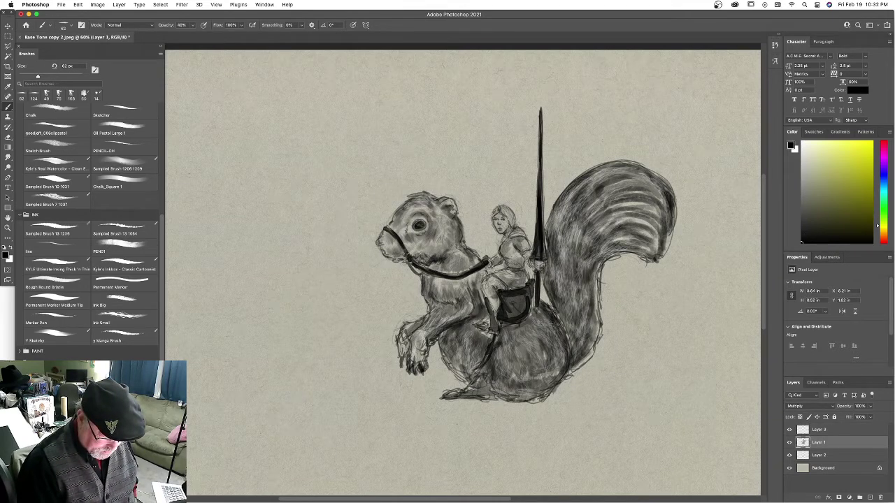
{"action": "left_click", "coordinate": [832, 432]}
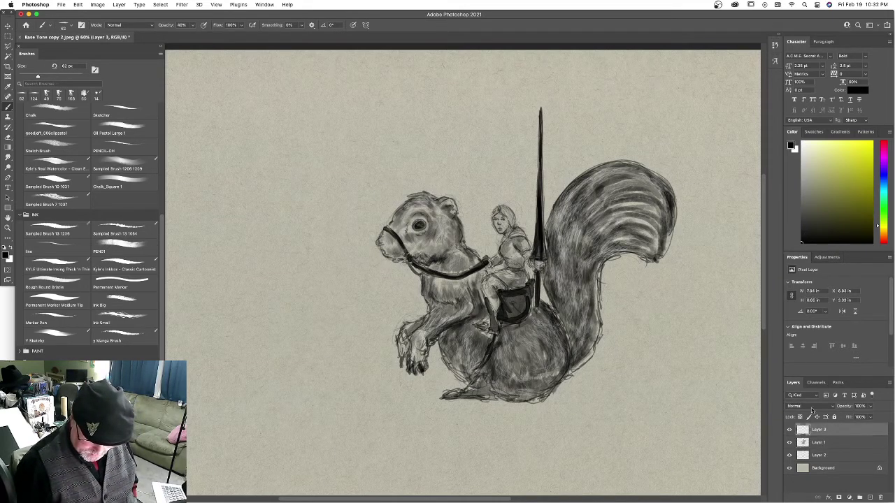
{"action": "mouse_move", "coordinate": [543, 328]}
{"action": "left_mouse_down"}
{"action": "mouse_move", "coordinate": [553, 334]}
{"action": "mouse_move", "coordinate": [546, 361]}
{"action": "mouse_move", "coordinate": [518, 373]}
{"action": "left_mouse_up"}
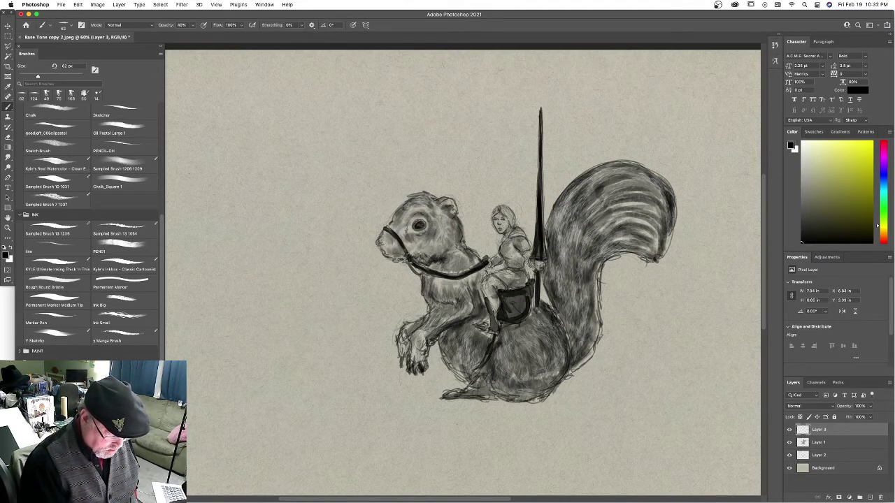
Add black fur strokes to the squirrel's foreleg, chest, cheek and brow on Layer 3.
{"action": "left_click_drag", "start_coordinate": [421, 337], "coordinate": [418, 348]}
{"action": "left_click_drag", "start_coordinate": [432, 331], "coordinate": [443, 324]}
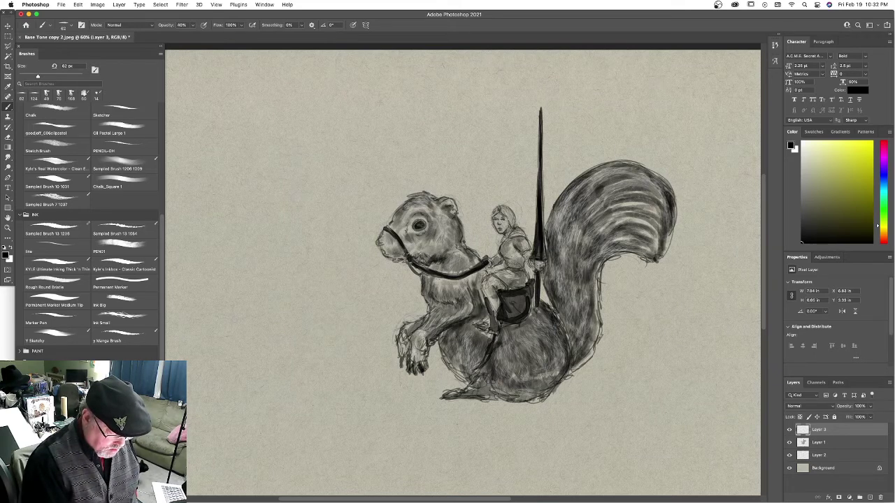
{"action": "left_click_drag", "start_coordinate": [437, 279], "coordinate": [427, 285]}
{"action": "mouse_move", "coordinate": [443, 248]}
{"action": "left_mouse_down"}
{"action": "mouse_move", "coordinate": [402, 243]}
{"action": "mouse_move", "coordinate": [424, 211]}
{"action": "mouse_move", "coordinate": [433, 218]}
{"action": "left_mouse_up"}
{"action": "mouse_move", "coordinate": [411, 216]}
{"action": "left_mouse_down"}
{"action": "mouse_move", "coordinate": [428, 212]}
{"action": "mouse_move", "coordinate": [432, 228]}
{"action": "mouse_move", "coordinate": [423, 211]}
{"action": "left_mouse_up"}
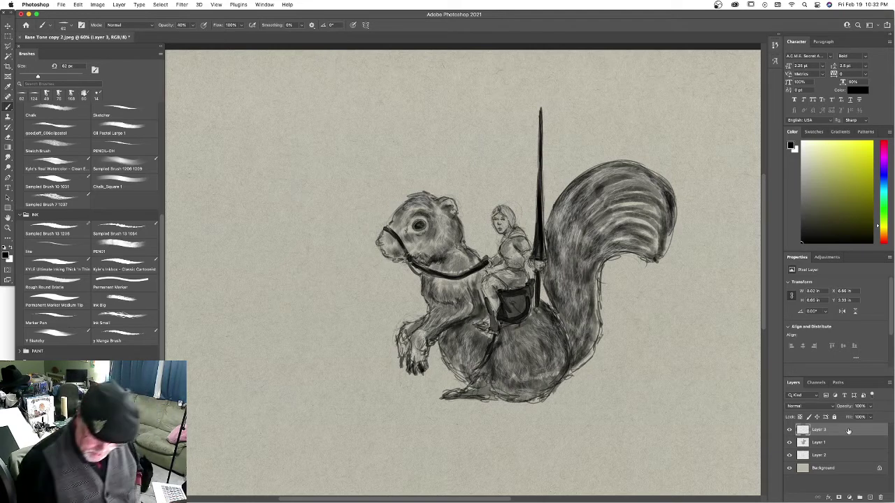
Swap the painting color to white and stroke thin Sampled Brush 13 1236 highlights on the squirrel's head, haunch, tail edges and the sword.
{"action": "key", "text": "x"}
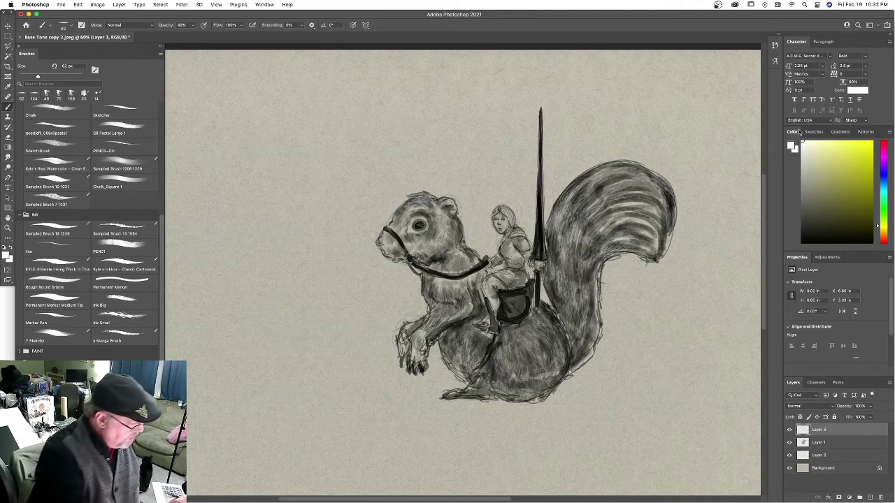
{"action": "left_click", "coordinate": [57, 110]}
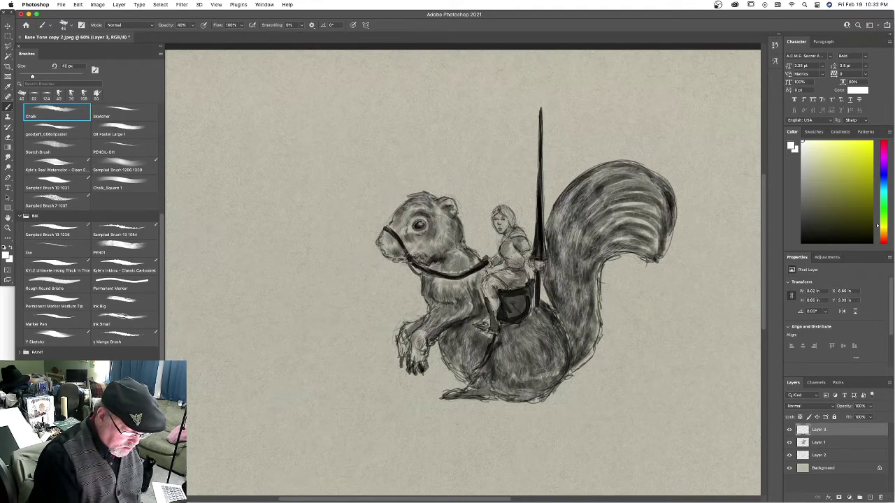
{"action": "scroll", "coordinate": [158, 159], "scroll_direction": "up", "scroll_amount": 4}
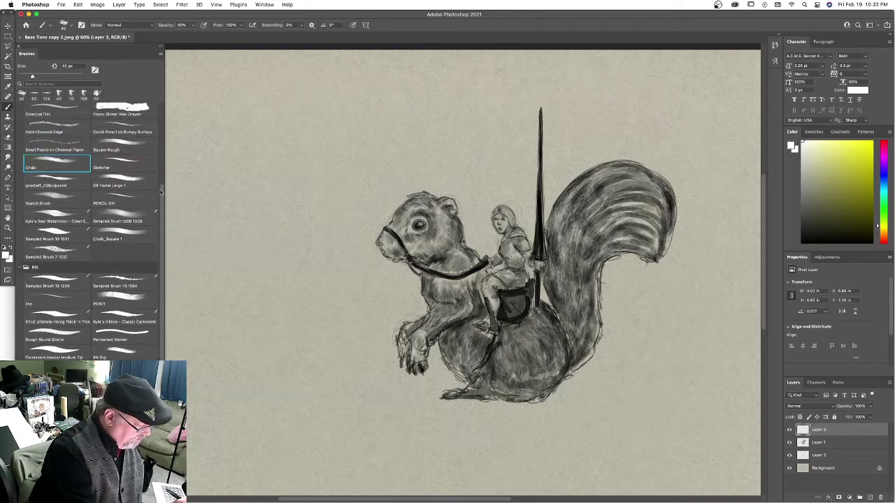
{"action": "scroll", "coordinate": [159, 158], "scroll_direction": "down", "scroll_amount": 1}
{"action": "left_click", "coordinate": [61, 316]}
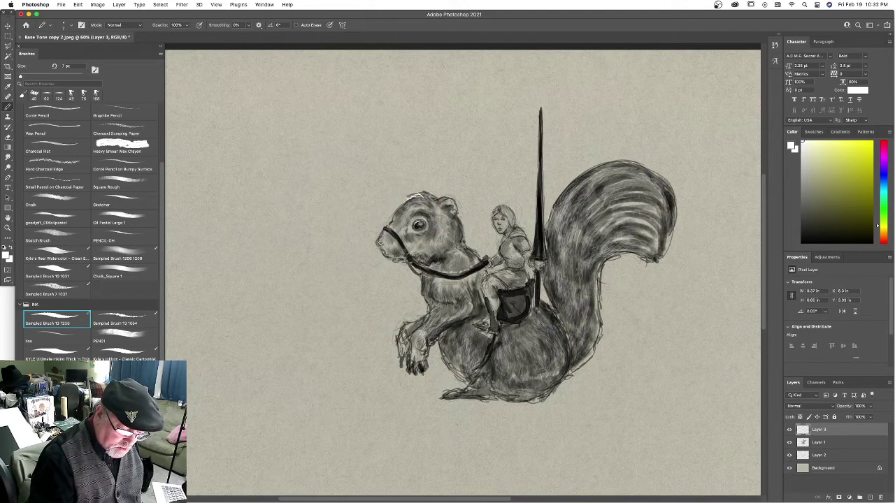
{"action": "mouse_move", "coordinate": [564, 199]}
{"action": "left_mouse_down"}
{"action": "mouse_move", "coordinate": [575, 181]}
{"action": "mouse_move", "coordinate": [615, 162]}
{"action": "mouse_move", "coordinate": [660, 180]}
{"action": "left_mouse_up"}
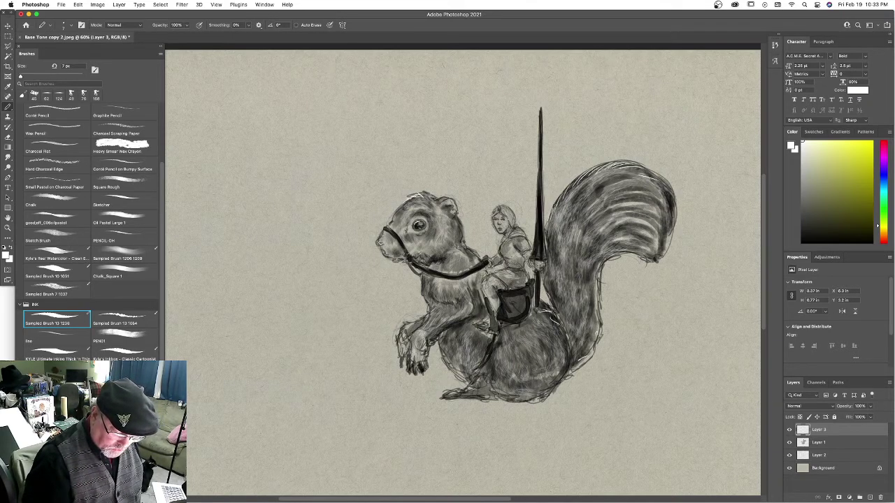
{"action": "left_click_drag", "start_coordinate": [584, 358], "coordinate": [595, 344]}
{"action": "mouse_move", "coordinate": [602, 265]}
{"action": "left_mouse_down"}
{"action": "mouse_move", "coordinate": [614, 254]}
{"action": "mouse_move", "coordinate": [657, 260]}
{"action": "left_mouse_up"}
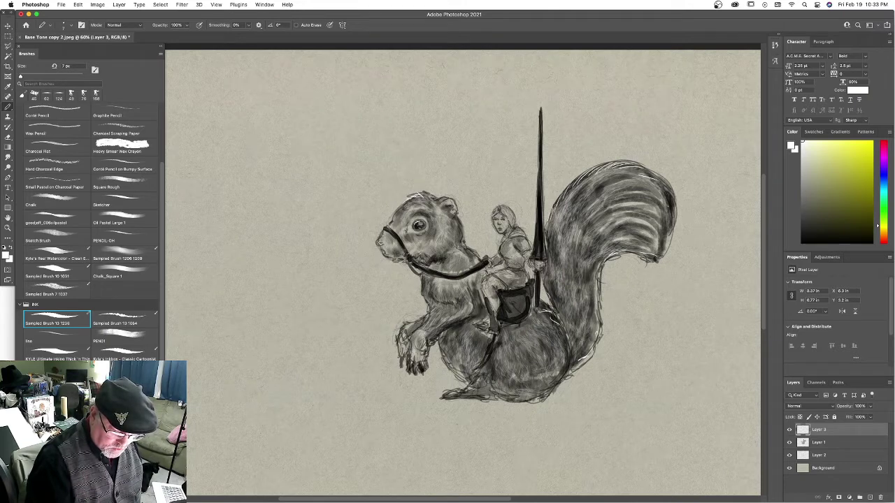
{"action": "left_click_drag", "start_coordinate": [668, 195], "coordinate": [676, 202]}
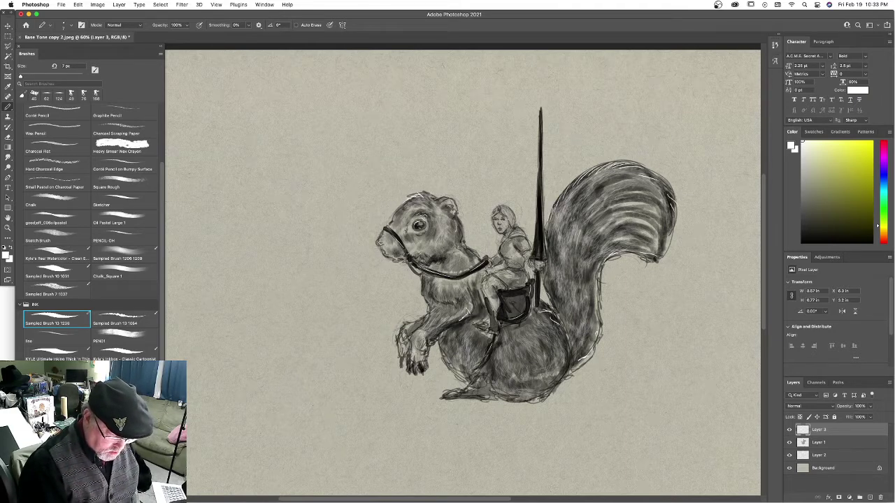
{"action": "left_click_drag", "start_coordinate": [541, 119], "coordinate": [544, 253]}
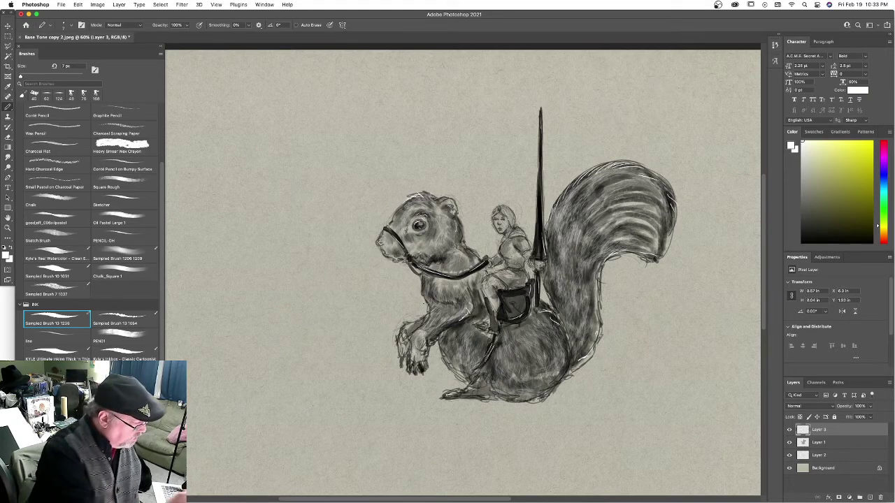
Try a white Wax Pencil stroke at 25 px on the squirrel's foreleg, and undo it.
{"action": "left_click", "coordinate": [61, 126]}
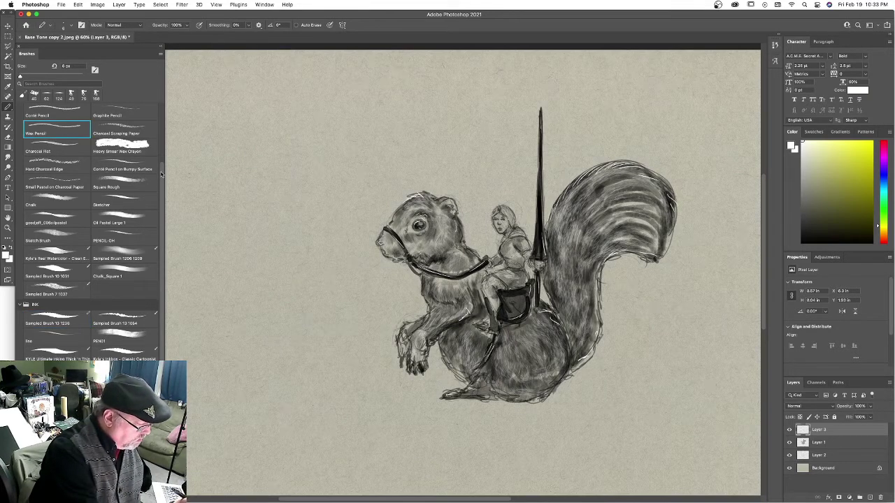
{"action": "scroll", "coordinate": [111, 174], "scroll_direction": "up", "scroll_amount": 5}
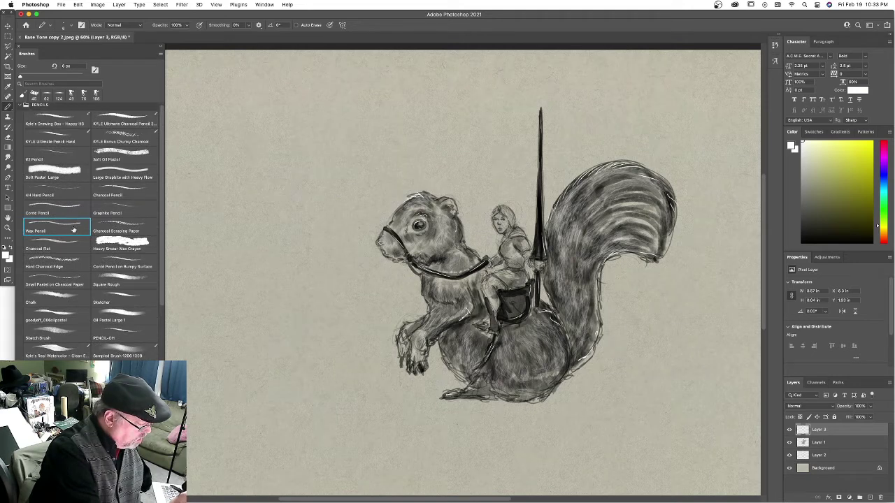
{"action": "left_click_drag", "start_coordinate": [20, 76], "coordinate": [27, 75]}
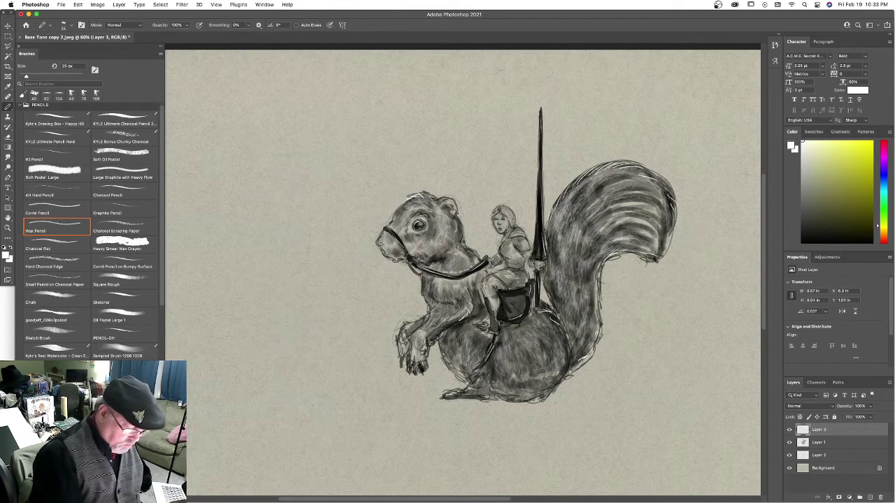
{"action": "left_click_drag", "start_coordinate": [414, 333], "coordinate": [424, 326]}
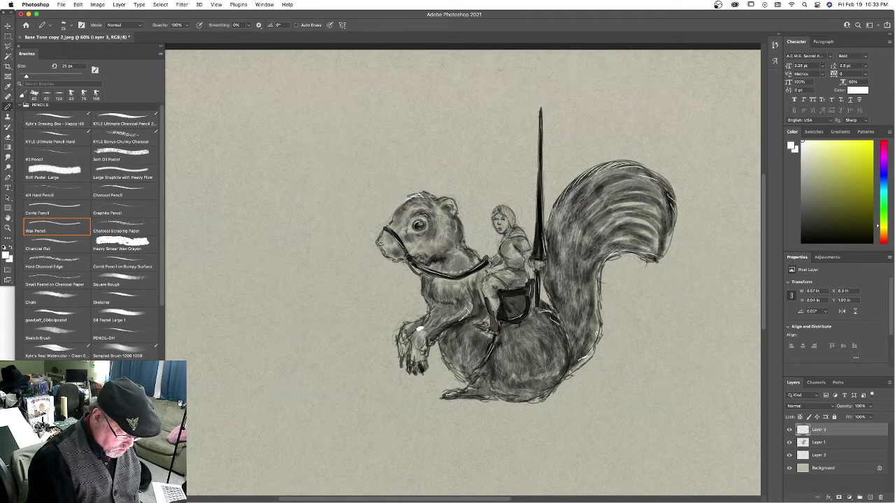
{"action": "key", "text": "super+z"}
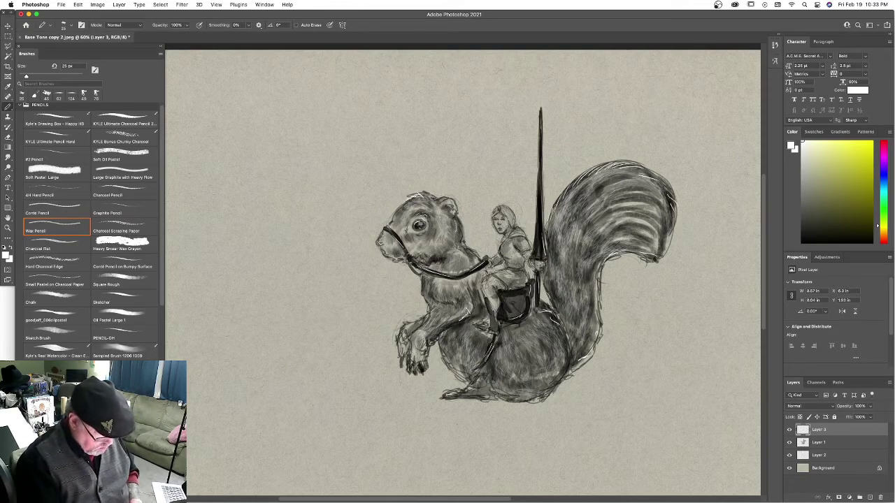
Add fine white highlights to the foreleg, ear and rider with the Kyle's Drawing Box - Happy HB brush at 45% opacity.
{"action": "left_click", "coordinate": [75, 118]}
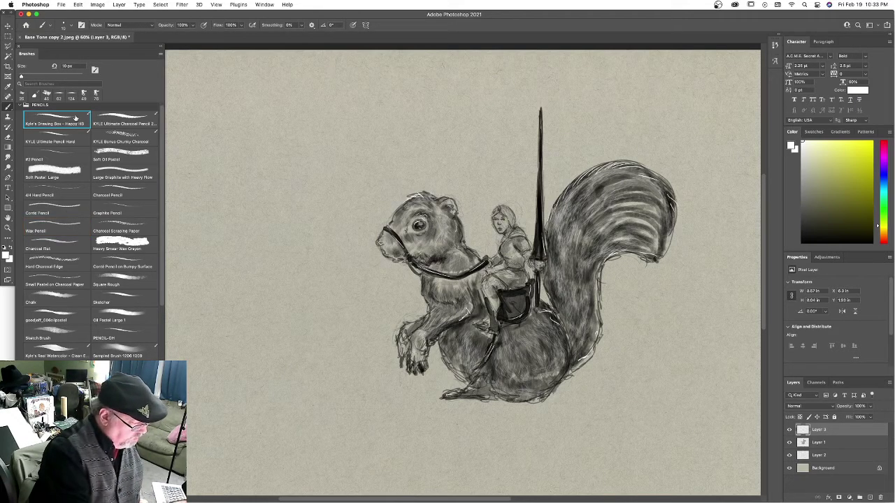
{"action": "left_click", "coordinate": [193, 24]}
{"action": "left_click_drag", "start_coordinate": [196, 34], "coordinate": [174, 35]}
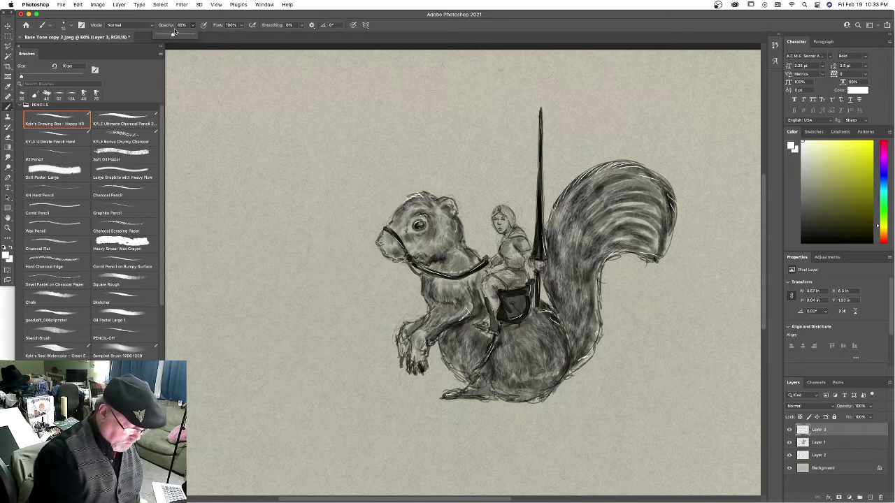
{"action": "left_click", "coordinate": [414, 334]}
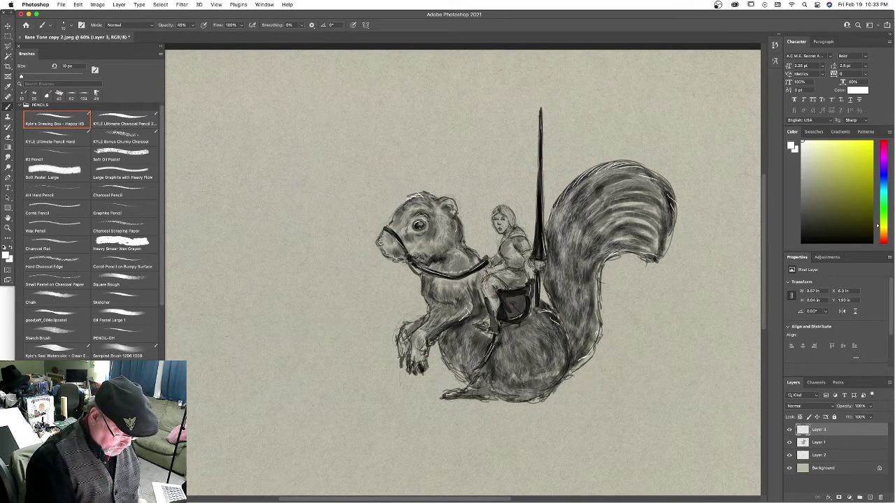
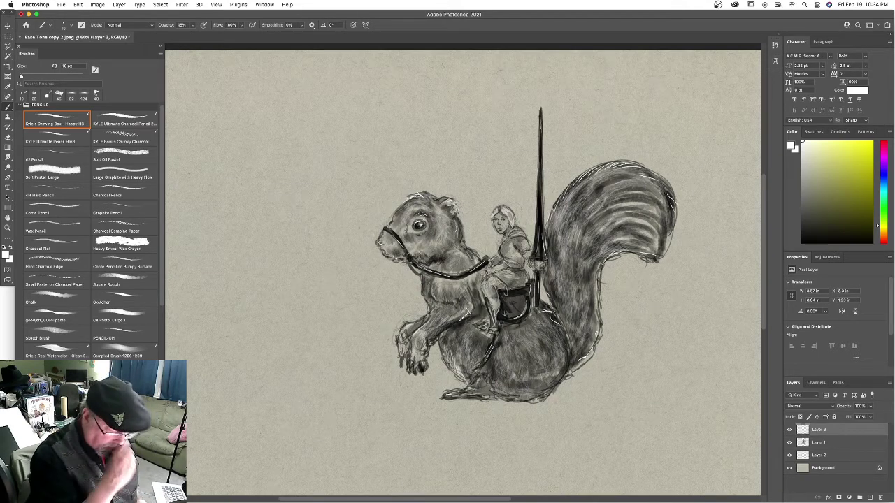
On Layer 2, lay broad white diagonal strokes behind the foreleg, rider and tail with the Soft Oil Pastel brush at 93 px and 42% opacity.
{"action": "left_click", "coordinate": [843, 458]}
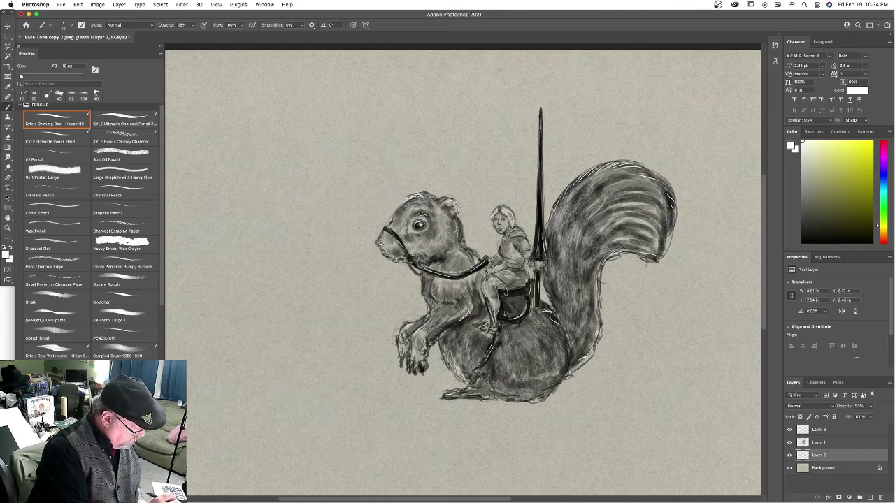
{"action": "key", "text": "0"}
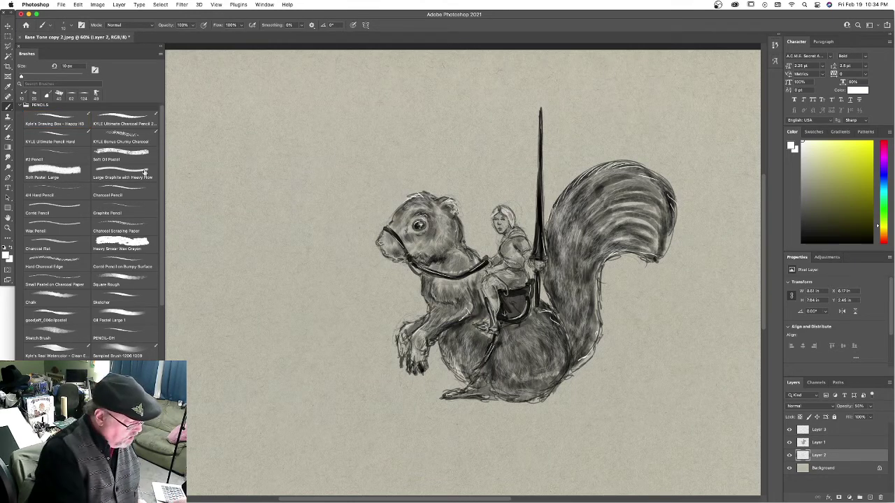
{"action": "left_click", "coordinate": [136, 154]}
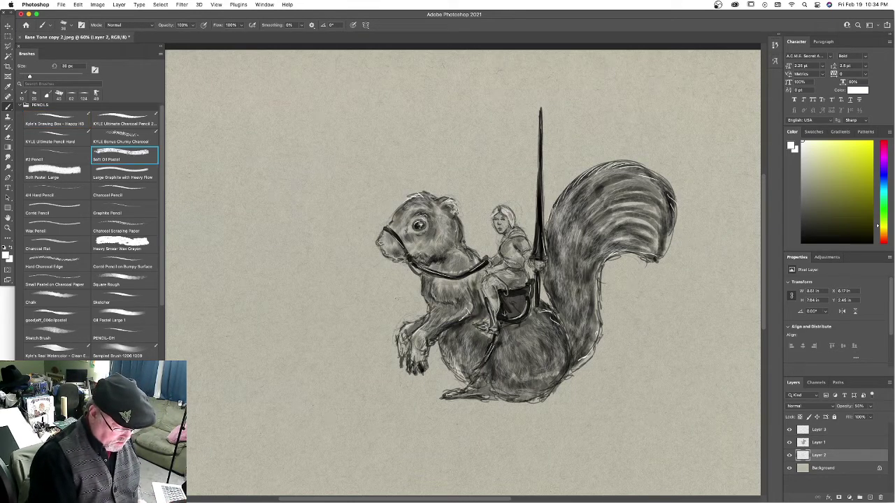
{"action": "left_click", "coordinate": [49, 76]}
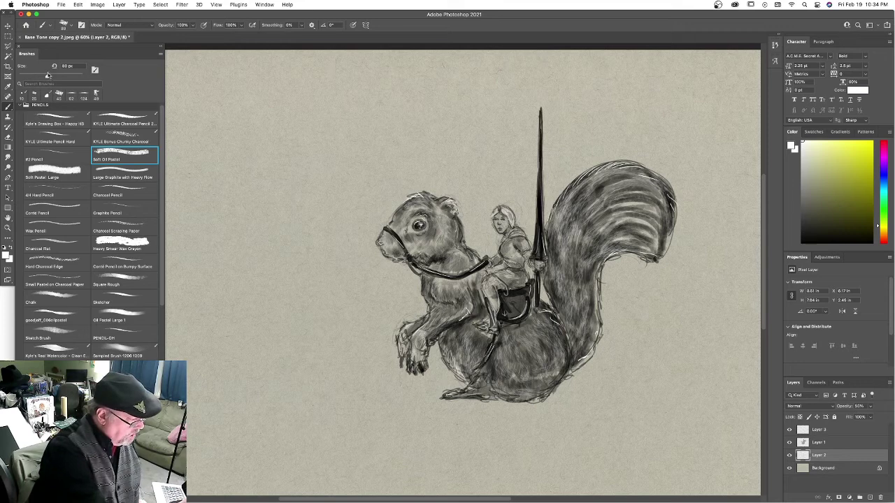
{"action": "left_click", "coordinate": [193, 25]}
{"action": "left_click", "coordinate": [172, 35]}
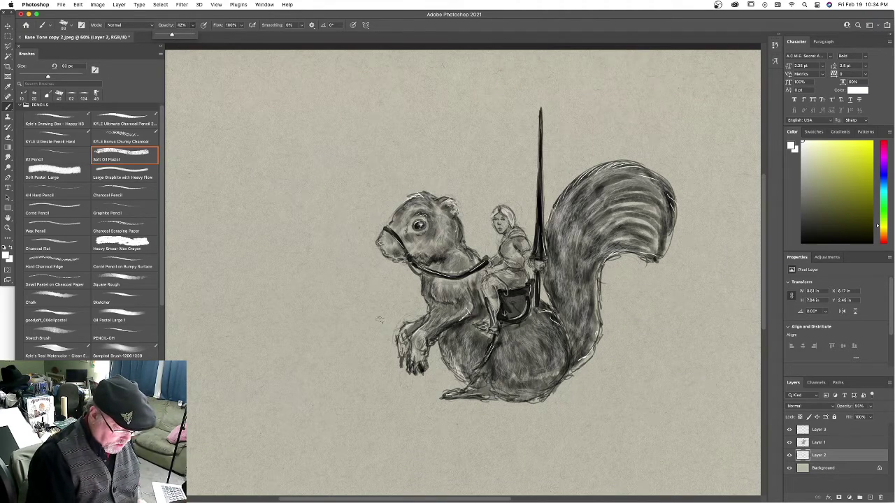
{"action": "mouse_move", "coordinate": [385, 304]}
{"action": "left_mouse_down"}
{"action": "mouse_move", "coordinate": [414, 296]}
{"action": "mouse_move", "coordinate": [419, 304]}
{"action": "mouse_move", "coordinate": [414, 290]}
{"action": "mouse_move", "coordinate": [376, 309]}
{"action": "mouse_move", "coordinate": [368, 330]}
{"action": "mouse_move", "coordinate": [430, 372]}
{"action": "mouse_move", "coordinate": [436, 363]}
{"action": "mouse_move", "coordinate": [403, 301]}
{"action": "mouse_move", "coordinate": [413, 284]}
{"action": "mouse_move", "coordinate": [349, 326]}
{"action": "mouse_move", "coordinate": [402, 320]}
{"action": "left_mouse_up"}
{"action": "left_click_drag", "start_coordinate": [477, 241], "coordinate": [500, 263]}
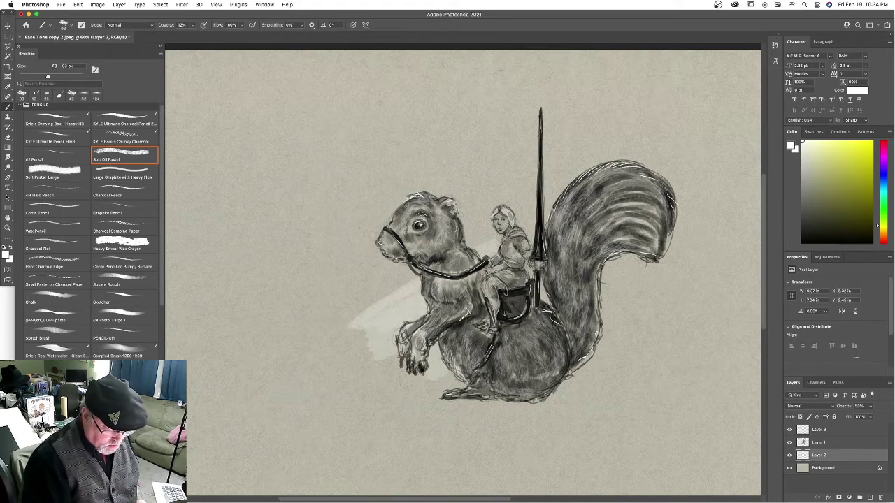
{"action": "mouse_move", "coordinate": [539, 221]}
{"action": "left_mouse_down"}
{"action": "mouse_move", "coordinate": [531, 242]}
{"action": "mouse_move", "coordinate": [476, 276]}
{"action": "mouse_move", "coordinate": [542, 272]}
{"action": "left_mouse_up"}
{"action": "mouse_move", "coordinate": [617, 265]}
{"action": "left_mouse_down"}
{"action": "mouse_move", "coordinate": [600, 299]}
{"action": "mouse_move", "coordinate": [673, 288]}
{"action": "mouse_move", "coordinate": [691, 297]}
{"action": "mouse_move", "coordinate": [610, 258]}
{"action": "left_mouse_up"}
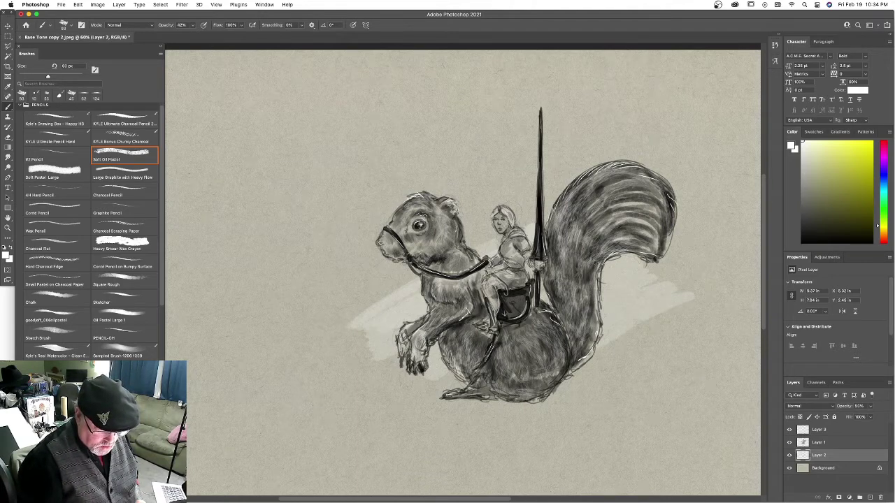
Extend the white background strokes up behind the rider and sword, and widen the patches before the chest and behind the tail.
{"action": "mouse_move", "coordinate": [549, 205]}
{"action": "left_mouse_down"}
{"action": "mouse_move", "coordinate": [572, 181]}
{"action": "mouse_move", "coordinate": [513, 214]}
{"action": "mouse_move", "coordinate": [506, 191]}
{"action": "mouse_move", "coordinate": [466, 242]}
{"action": "left_mouse_up"}
{"action": "mouse_move", "coordinate": [427, 274]}
{"action": "left_mouse_down"}
{"action": "mouse_move", "coordinate": [351, 317]}
{"action": "mouse_move", "coordinate": [408, 274]}
{"action": "left_mouse_up"}
{"action": "mouse_move", "coordinate": [343, 327]}
{"action": "left_mouse_down"}
{"action": "mouse_move", "coordinate": [358, 344]}
{"action": "mouse_move", "coordinate": [350, 355]}
{"action": "mouse_move", "coordinate": [342, 352]}
{"action": "mouse_move", "coordinate": [413, 270]}
{"action": "left_mouse_up"}
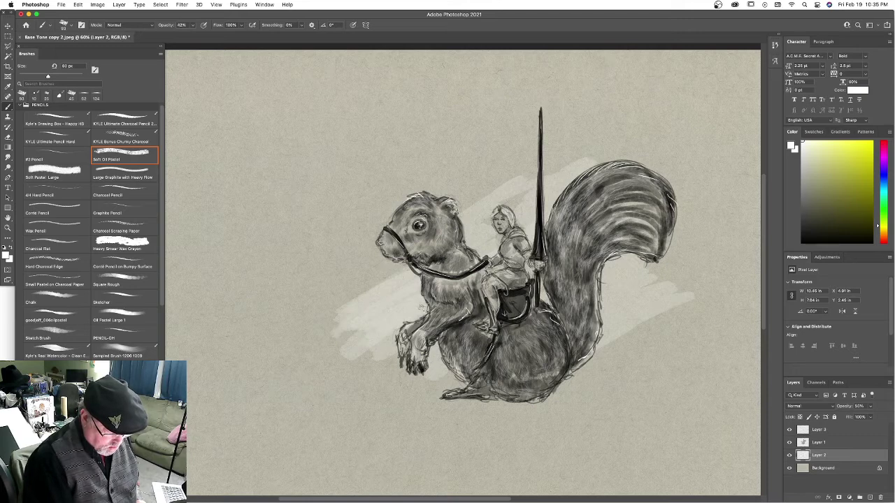
{"action": "mouse_move", "coordinate": [574, 351]}
{"action": "left_mouse_down"}
{"action": "mouse_move", "coordinate": [655, 299]}
{"action": "mouse_move", "coordinate": [649, 288]}
{"action": "mouse_move", "coordinate": [581, 327]}
{"action": "mouse_move", "coordinate": [655, 275]}
{"action": "left_mouse_up"}
{"action": "mouse_move", "coordinate": [654, 275]}
{"action": "left_mouse_down"}
{"action": "mouse_move", "coordinate": [608, 300]}
{"action": "mouse_move", "coordinate": [632, 261]}
{"action": "left_mouse_up"}
Layer more white background strokes below the paws, in front of the chest and above the rider on Layer 2.
{"action": "left_click_drag", "start_coordinate": [456, 365], "coordinate": [420, 380]}
{"action": "left_click_drag", "start_coordinate": [419, 380], "coordinate": [457, 358]}
{"action": "mouse_move", "coordinate": [365, 357]}
{"action": "left_mouse_down"}
{"action": "mouse_move", "coordinate": [407, 263]}
{"action": "mouse_move", "coordinate": [379, 288]}
{"action": "left_mouse_up"}
{"action": "mouse_move", "coordinate": [480, 212]}
{"action": "left_mouse_down"}
{"action": "mouse_move", "coordinate": [571, 163]}
{"action": "mouse_move", "coordinate": [530, 172]}
{"action": "mouse_move", "coordinate": [469, 218]}
{"action": "left_mouse_up"}
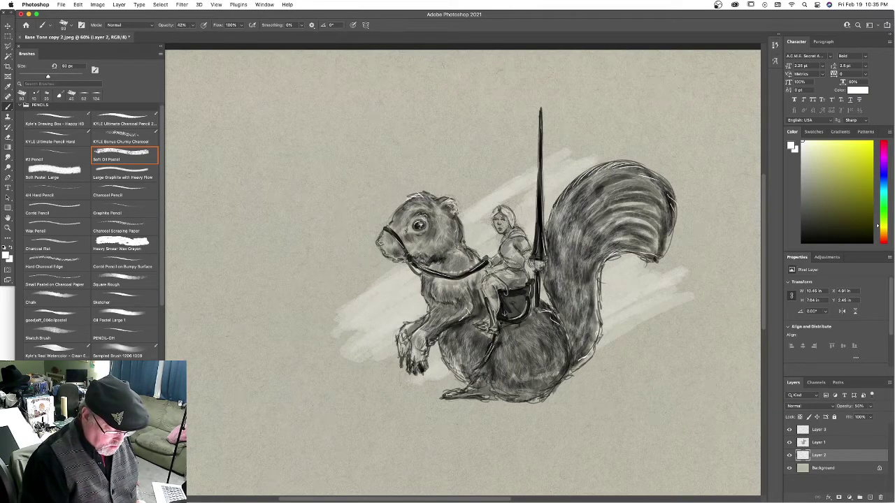
{"action": "left_click_drag", "start_coordinate": [552, 196], "coordinate": [507, 206]}
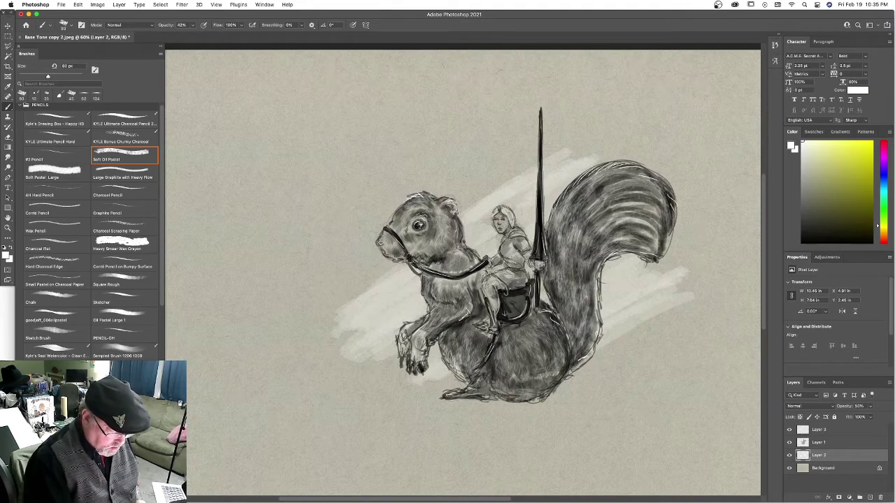
{"action": "left_click_drag", "start_coordinate": [370, 282], "coordinate": [322, 322]}
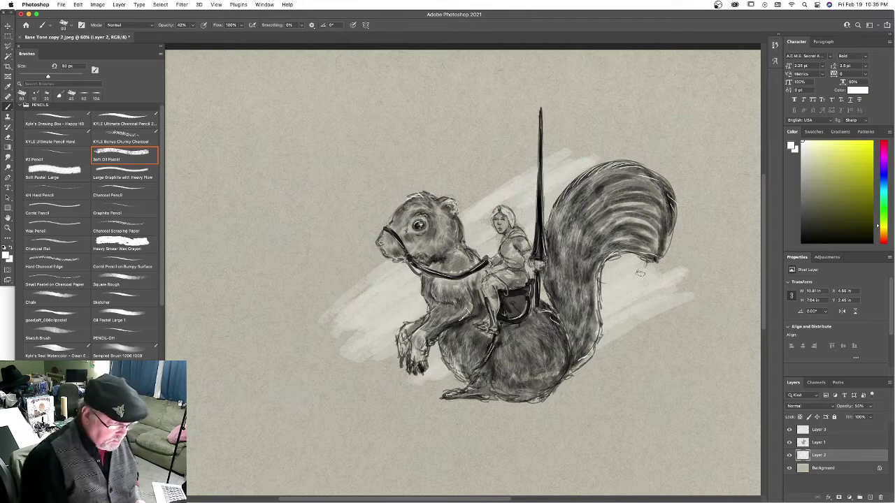
Raise the brush opacity and strengthen the white background patches in front of the chest and behind the tail.
{"action": "left_click", "coordinate": [242, 25]}
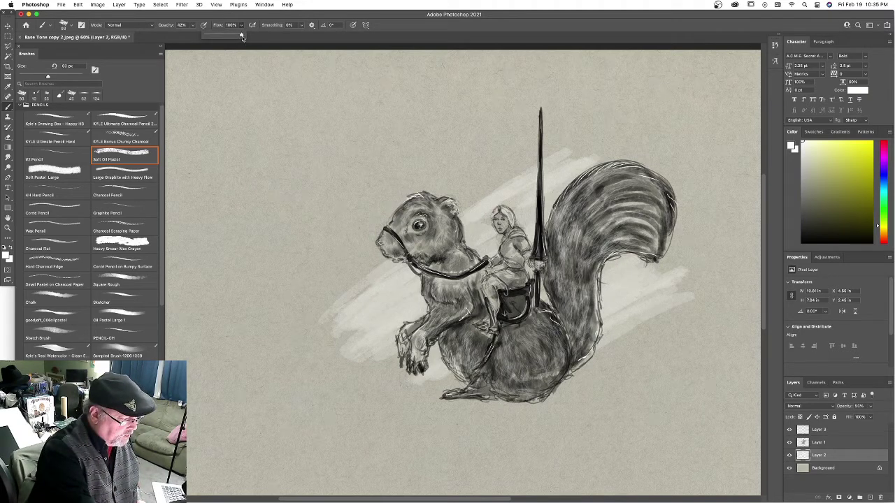
{"action": "left_click", "coordinate": [193, 25]}
{"action": "left_click", "coordinate": [201, 35]}
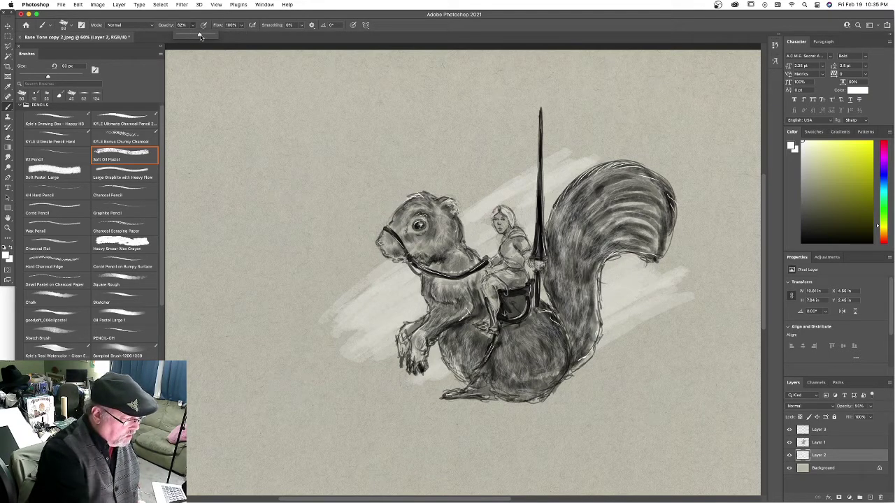
{"action": "left_click", "coordinate": [414, 285]}
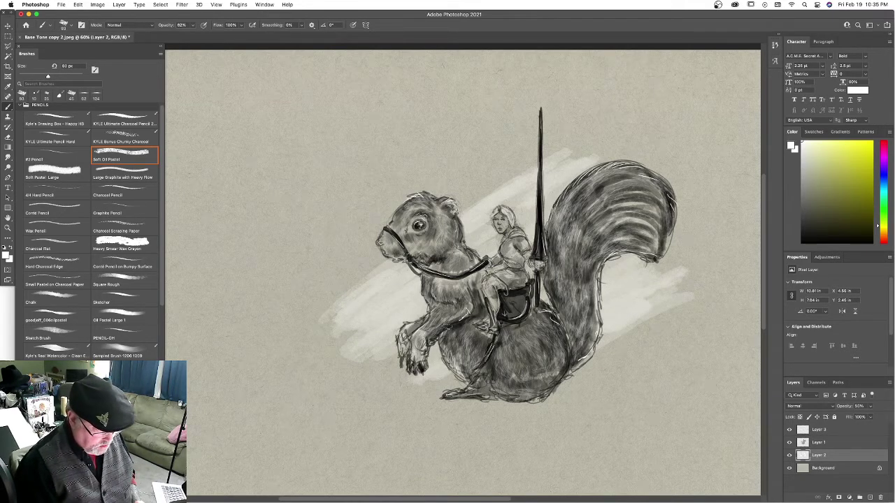
{"action": "left_click_drag", "start_coordinate": [383, 281], "coordinate": [388, 276]}
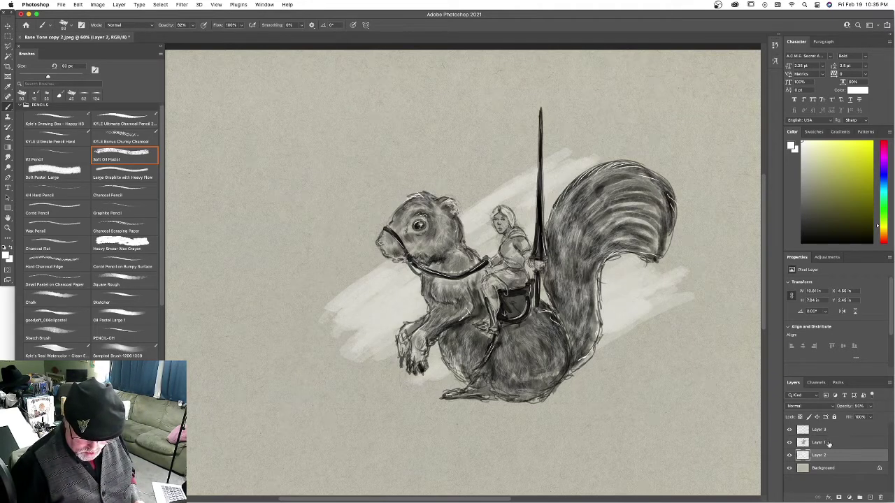
Select the empty area surrounding the squirrel and rider on Layer 1 with the Magic Wand.
{"action": "left_click", "coordinate": [828, 443]}
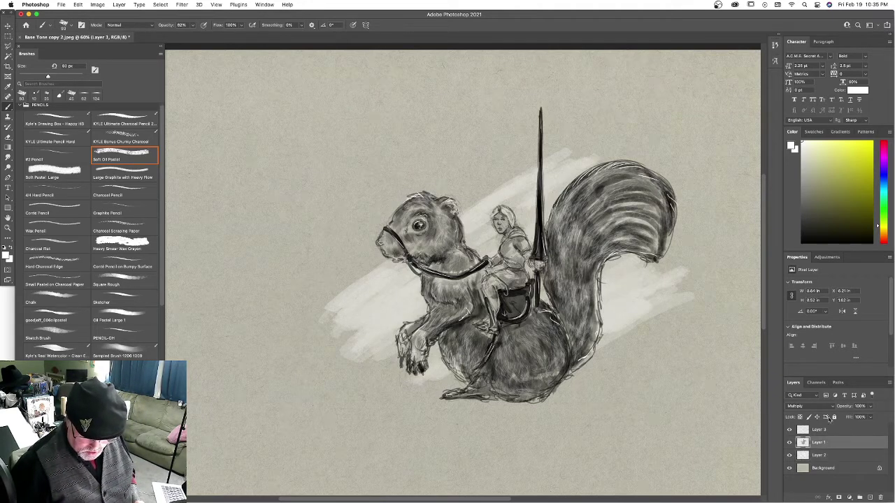
{"action": "left_click", "coordinate": [8, 56]}
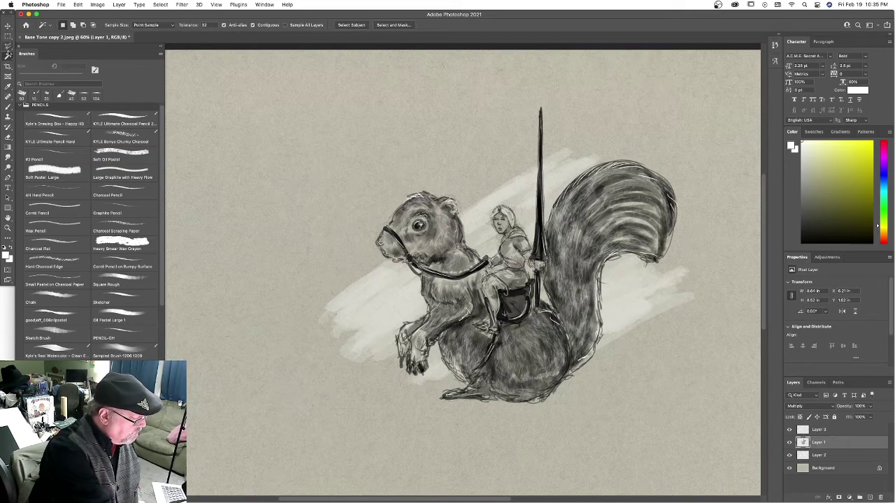
{"action": "left_click", "coordinate": [333, 218]}
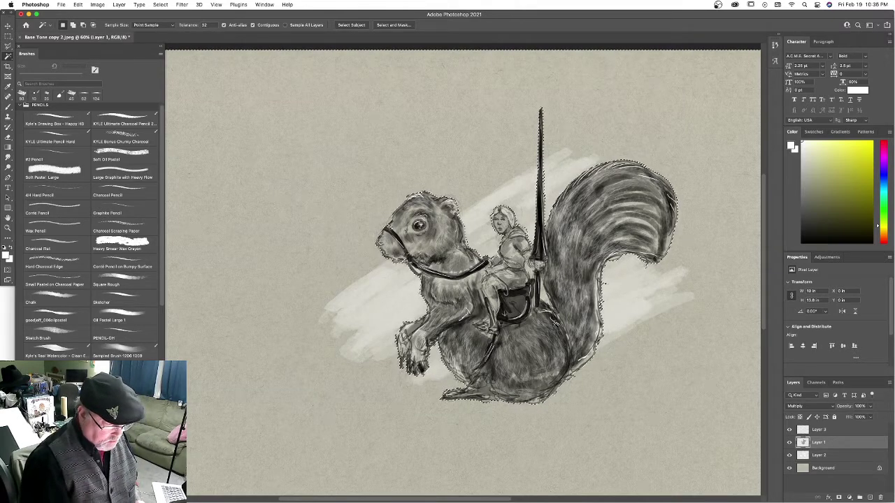
Invert the selection to the squirrel and rider, clear the white strokes inside their outline on Layer 2, and remove the selection.
{"action": "left_click", "coordinate": [160, 4]}
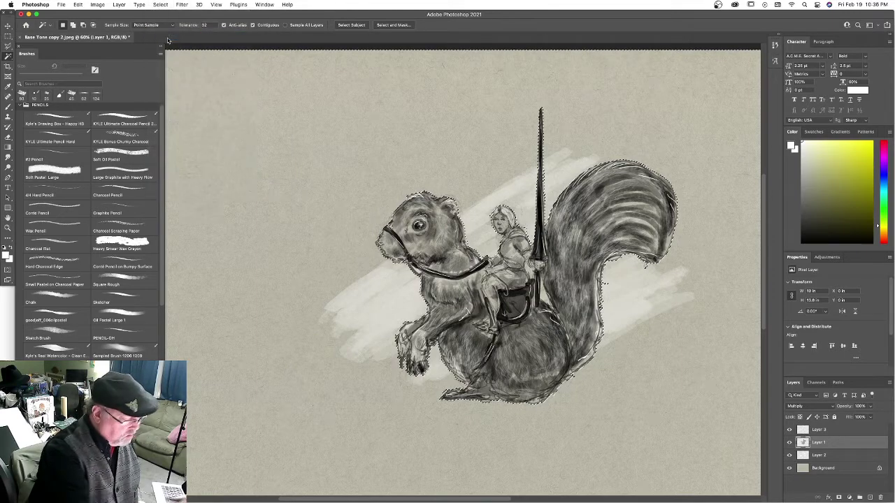
{"action": "left_click", "coordinate": [167, 37]}
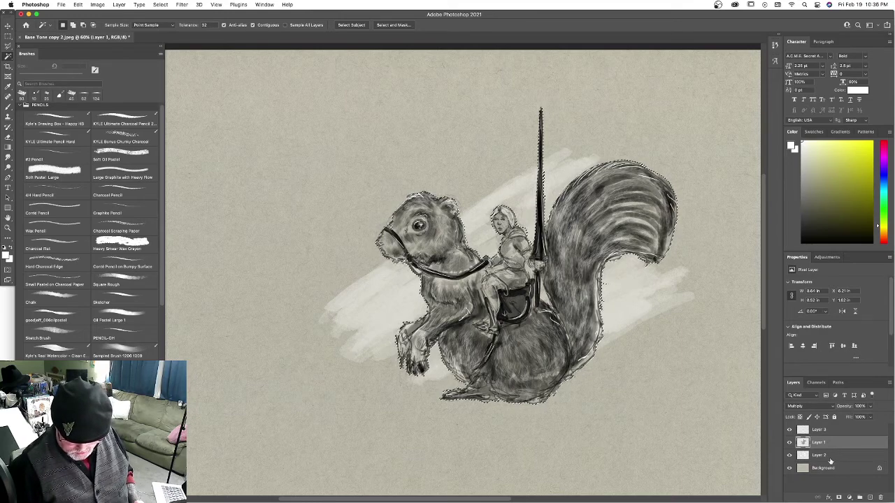
{"action": "left_click", "coordinate": [832, 458]}
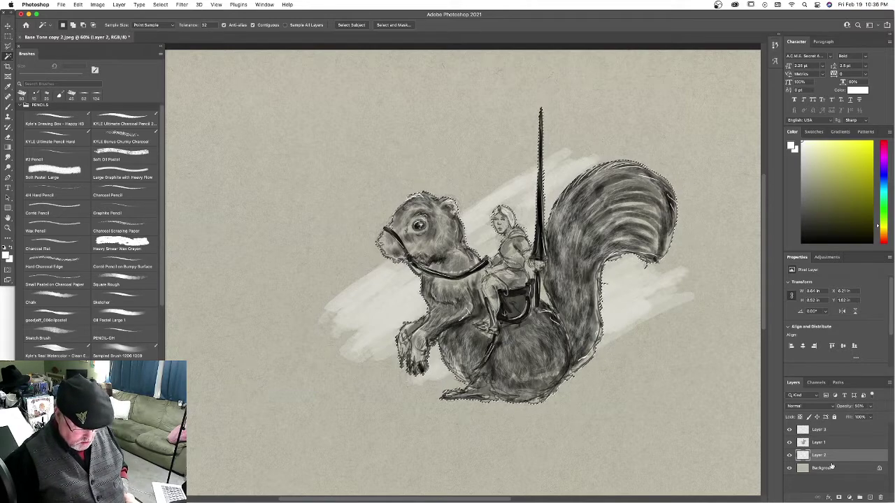
{"action": "left_click", "coordinate": [676, 414]}
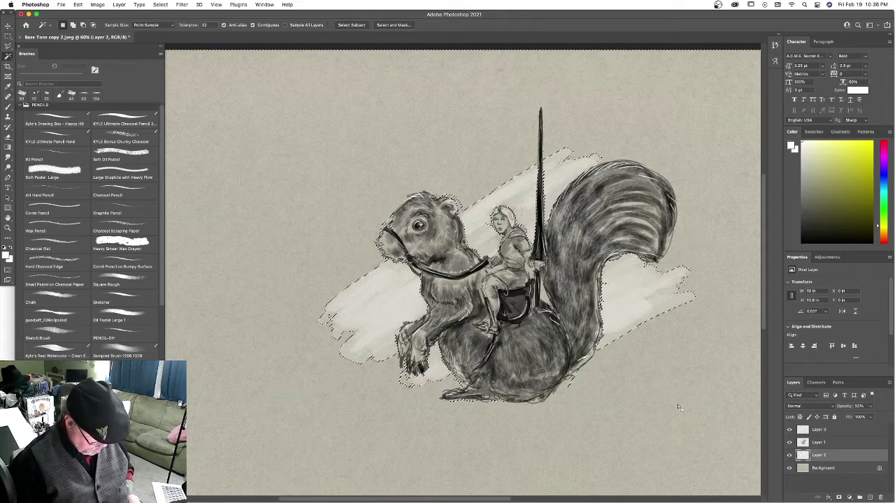
{"action": "key", "text": "super+d"}
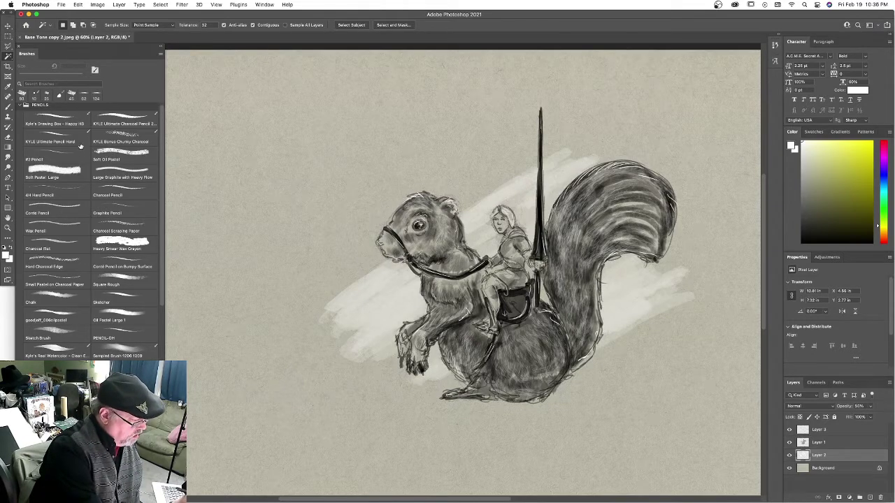
Reset the foreground color to black and make Layer 1 the active layer.
{"action": "key", "text": "d"}
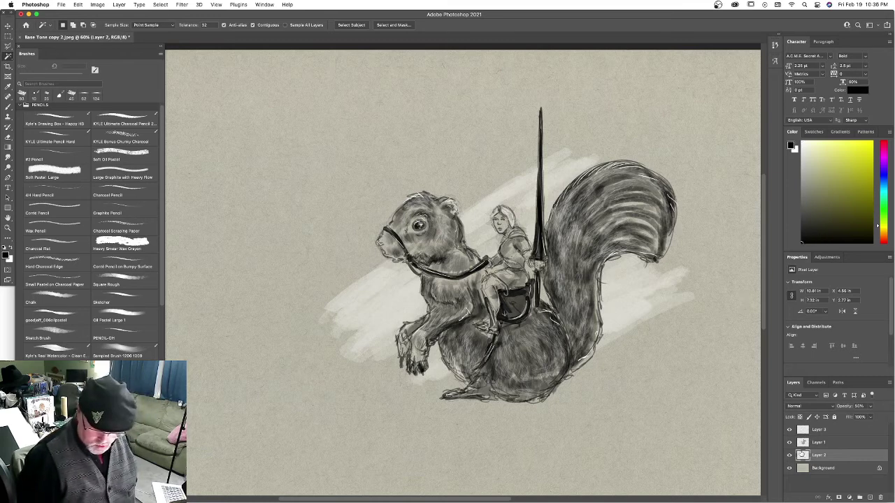
{"action": "left_click", "coordinate": [837, 442]}
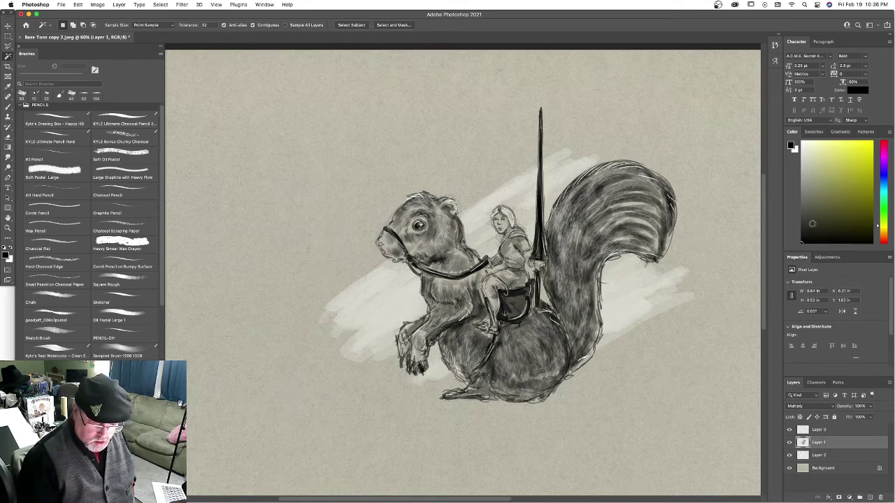
Try signing the drawing beside the squirrel's haunch with the KYLE Ultimate Pencil Hard brush, and undo the strokes.
{"action": "left_click", "coordinate": [68, 143]}
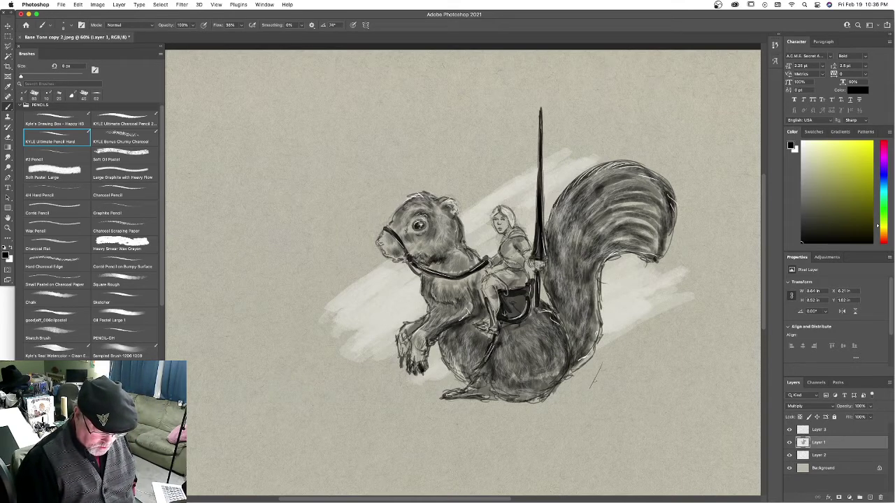
{"action": "left_click_drag", "start_coordinate": [612, 348], "coordinate": [588, 410]}
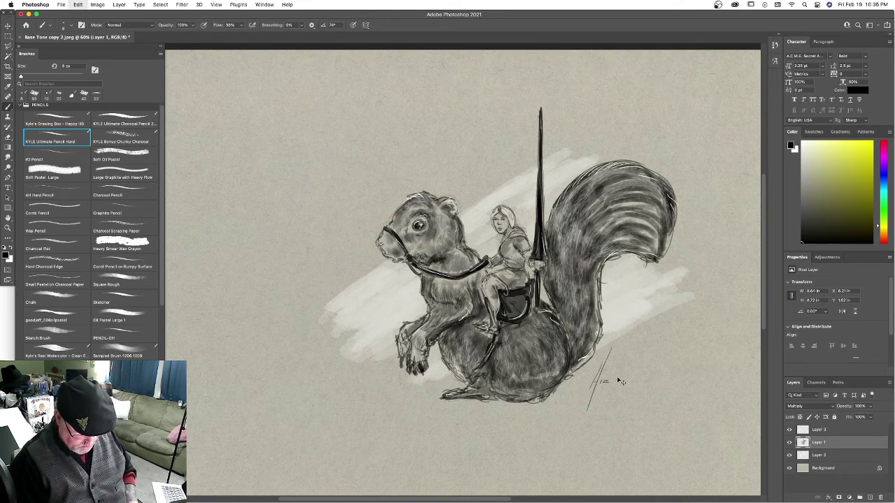
{"action": "key", "text": "super+z"}
{"action": "key", "text": "super+z"}
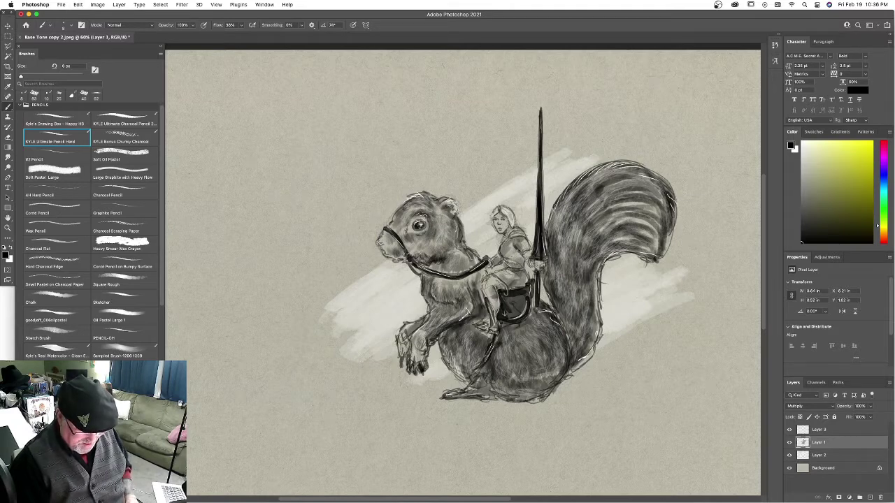
Sign the drawing with the artist's surname in black beside the squirrel's haunch using the Kyle's Drawing Box - Happy HB brush.
{"action": "left_click", "coordinate": [64, 116]}
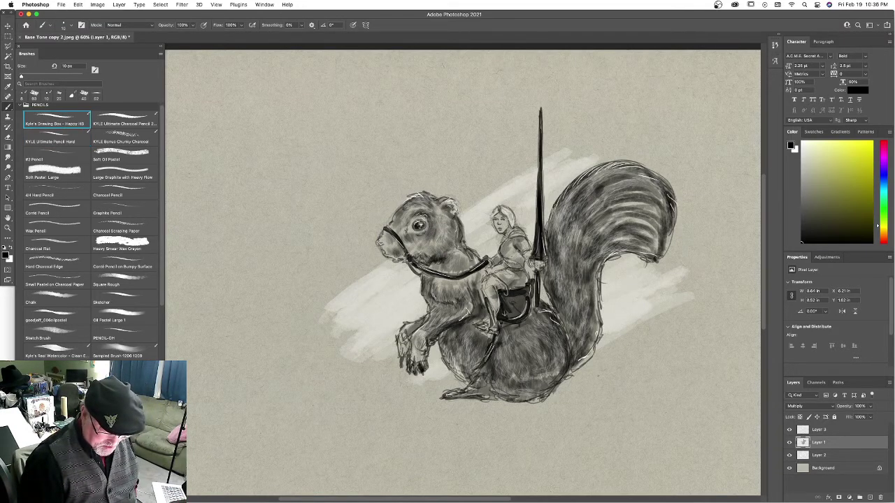
{"action": "left_click_drag", "start_coordinate": [606, 362], "coordinate": [590, 411]}
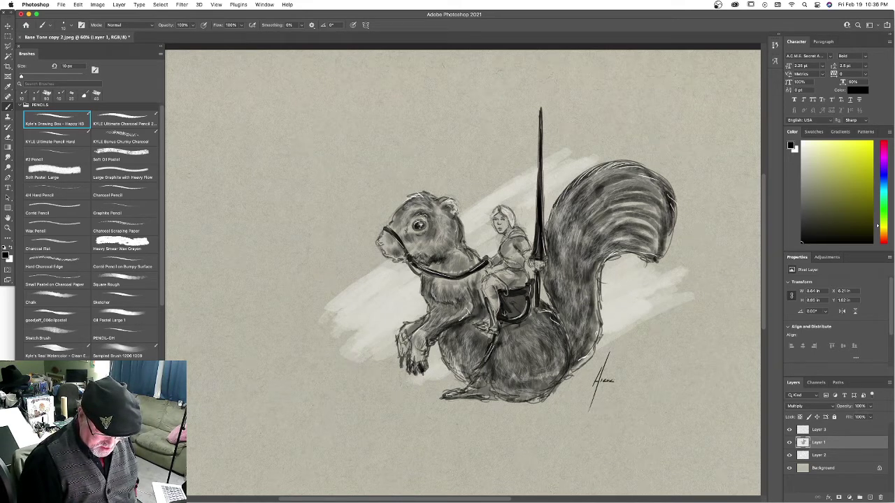
{"action": "mouse_move", "coordinate": [622, 378]}
{"action": "left_mouse_down"}
{"action": "mouse_move", "coordinate": [634, 381]}
{"action": "mouse_move", "coordinate": [577, 411]}
{"action": "left_mouse_up"}
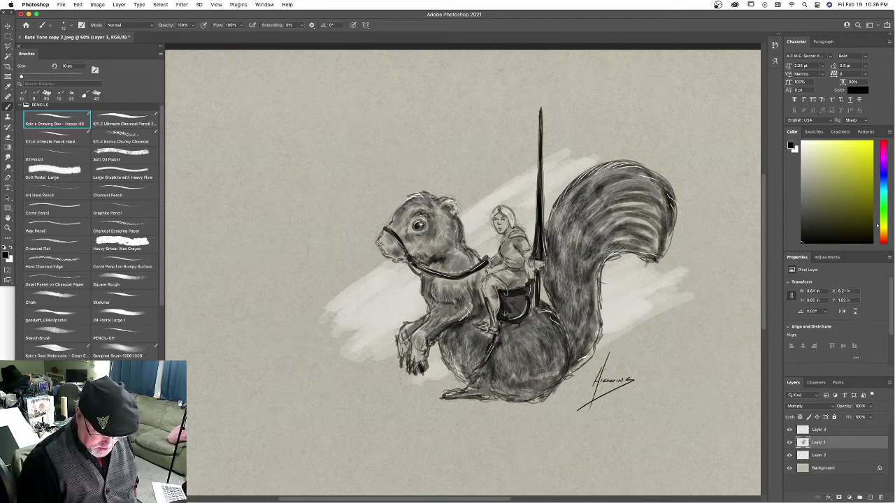
Handwrite the year beside the copyright mark in the signature under the squirrel drawing.
{"action": "mouse_move", "coordinate": [632, 386]}
{"action": "left_mouse_down"}
{"action": "mouse_move", "coordinate": [654, 389]}
{"action": "mouse_move", "coordinate": [645, 398]}
{"action": "left_mouse_up"}
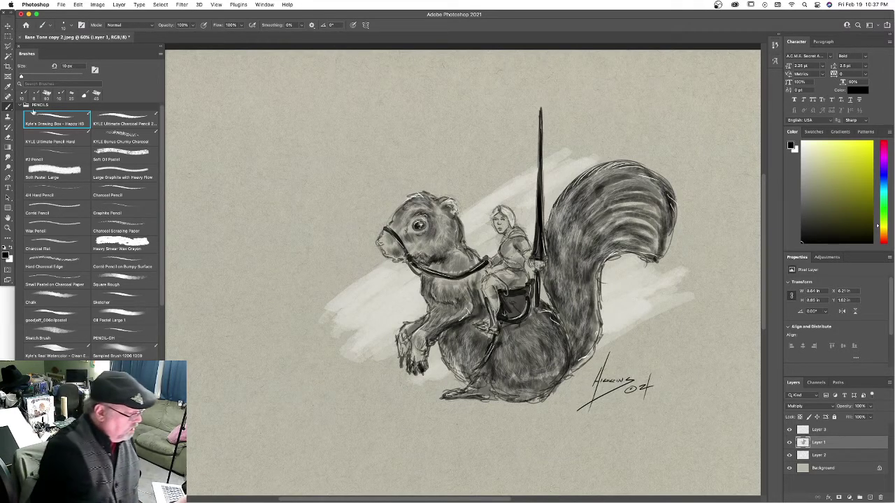
Hide the brush presets and crop the canvas on all four sides, closely around the squirrel, its rider and the signature.
{"action": "left_click", "coordinate": [8, 65]}
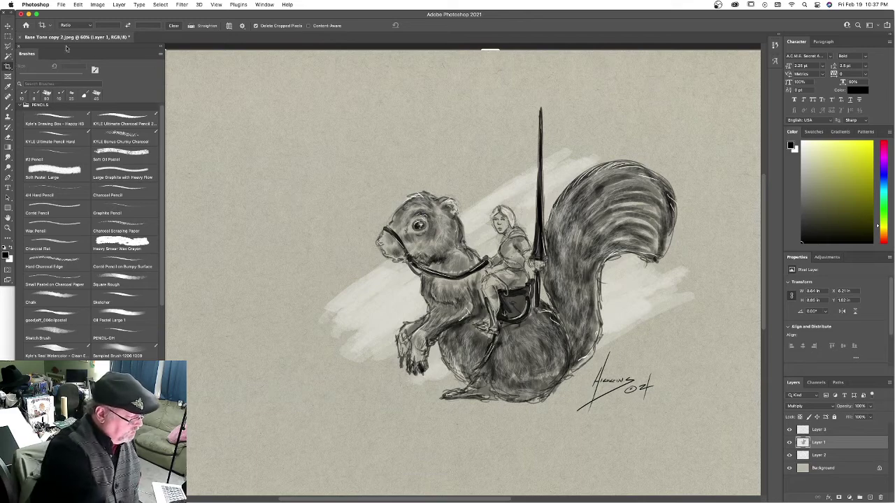
{"action": "left_click", "coordinate": [20, 46]}
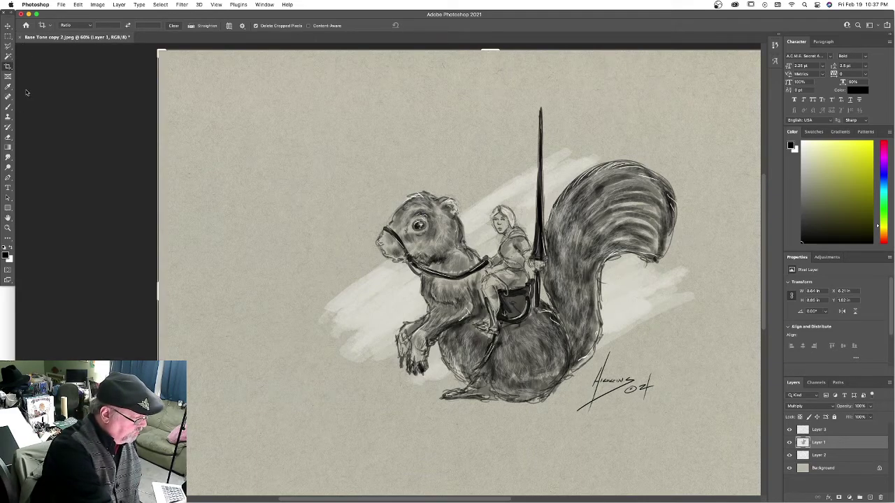
{"action": "left_click_drag", "start_coordinate": [160, 291], "coordinate": [218, 303]}
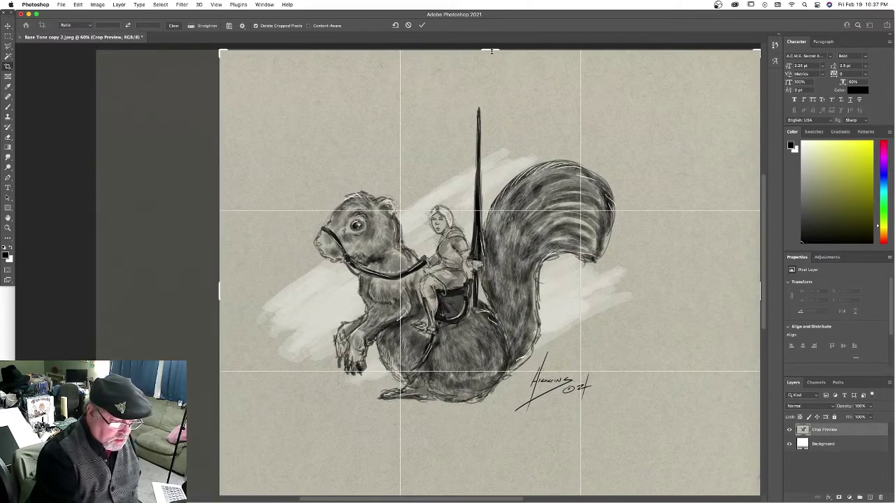
{"action": "left_click_drag", "start_coordinate": [492, 52], "coordinate": [491, 68]}
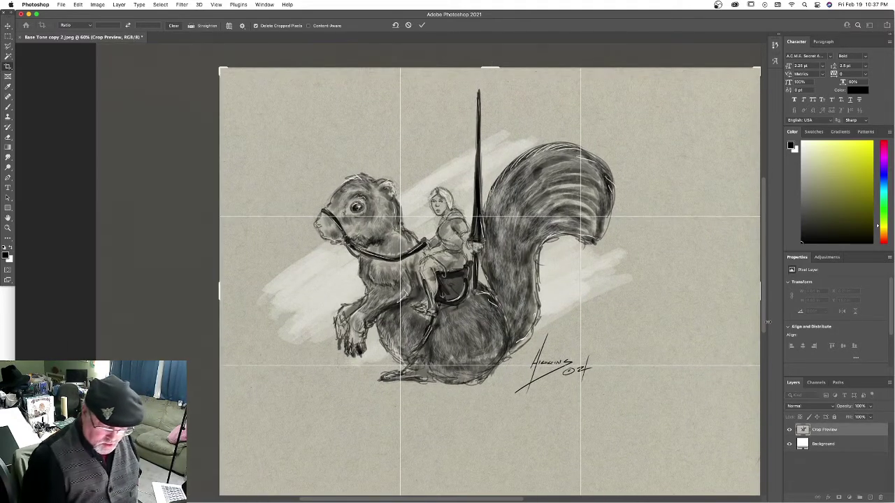
{"action": "left_click_drag", "start_coordinate": [760, 297], "coordinate": [711, 293]}
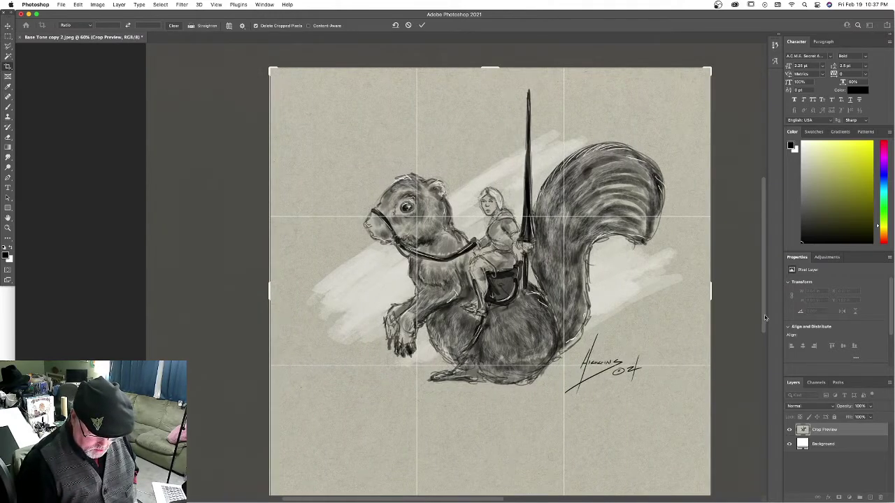
{"action": "scroll", "coordinate": [600, 417], "scroll_direction": "down", "scroll_amount": 3}
{"action": "left_click_drag", "start_coordinate": [494, 463], "coordinate": [492, 414]}
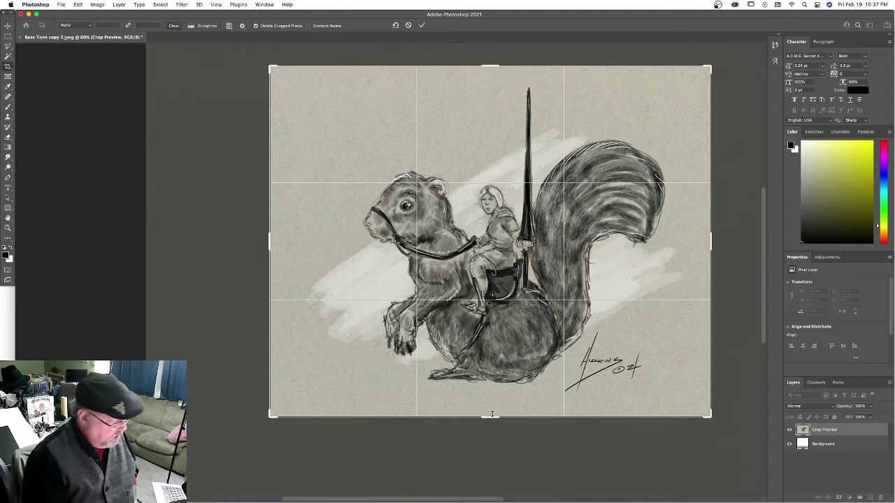
{"action": "key", "text": "Return"}
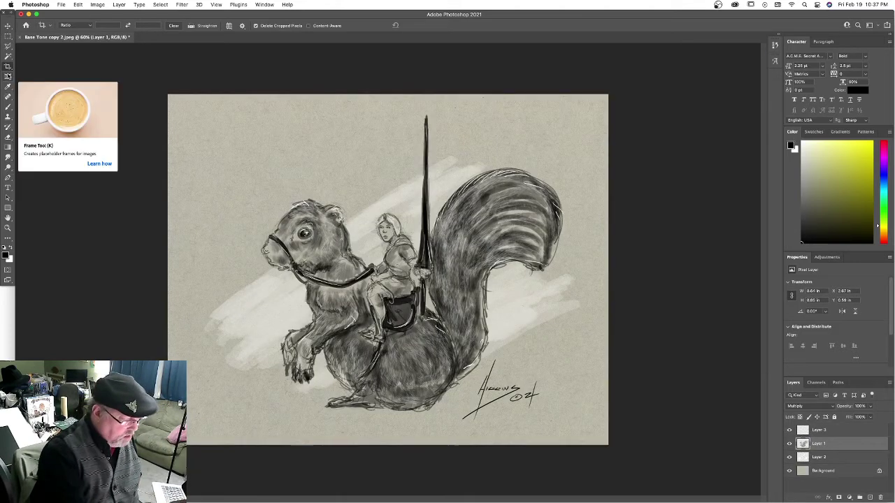
Save the cropped squirrel drawing as a separate file.
{"action": "left_click", "coordinate": [61, 4]}
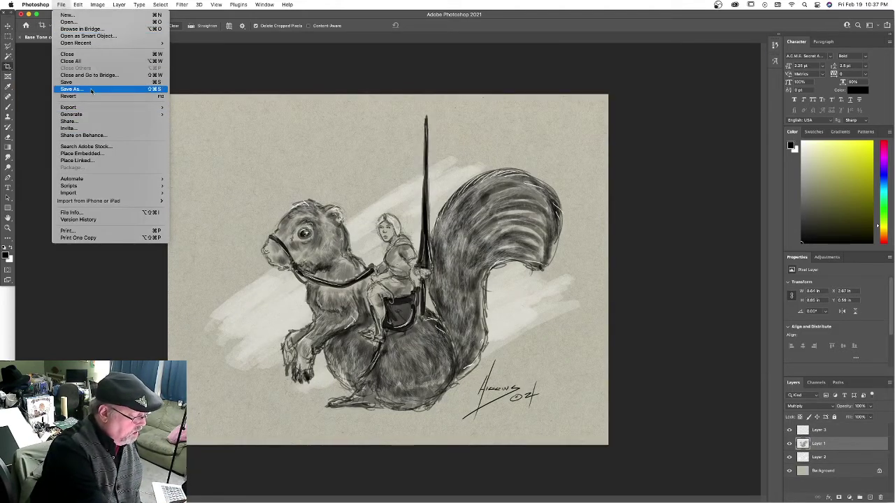
{"action": "left_click", "coordinate": [91, 90]}
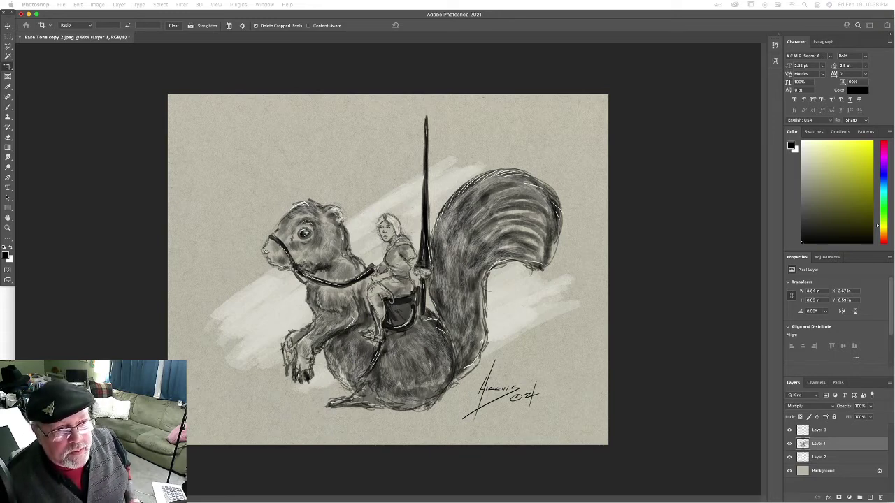
{"action": "key", "text": "Return"}
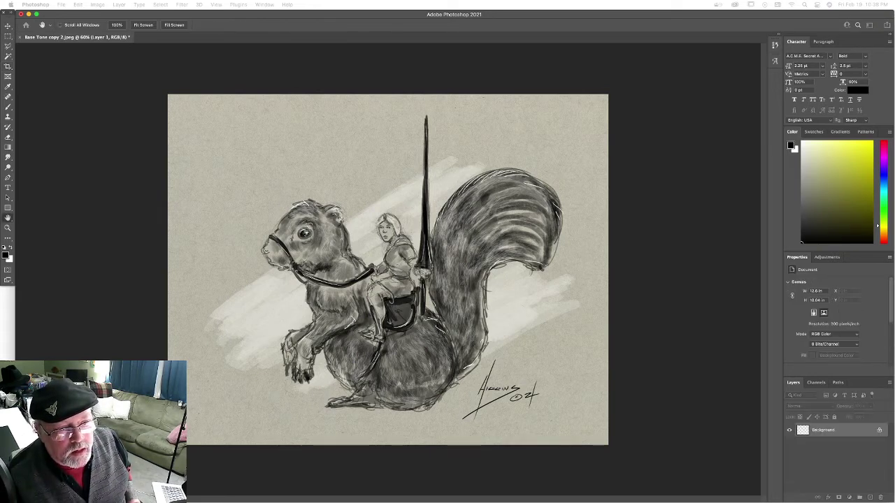
{"action": "key", "text": "c"}
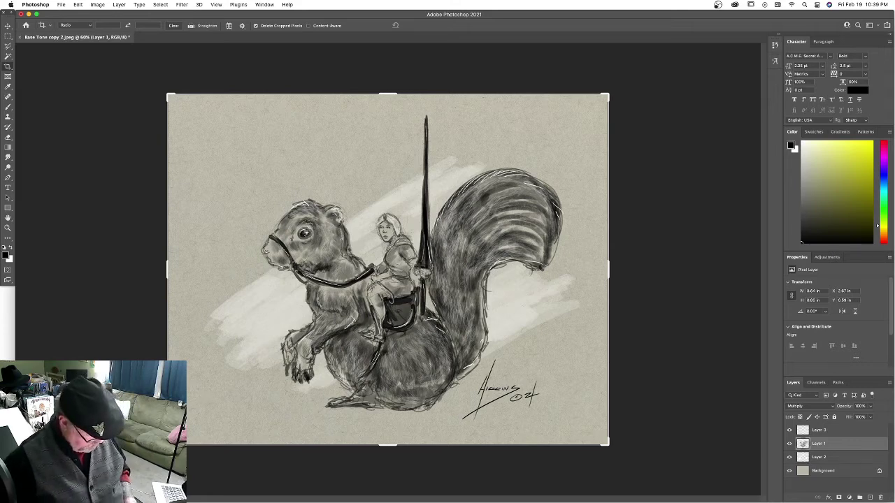
Undo the crop and the handwritten year in the signature.
{"action": "key", "text": "super+z"}
{"action": "key", "text": "super+z"}
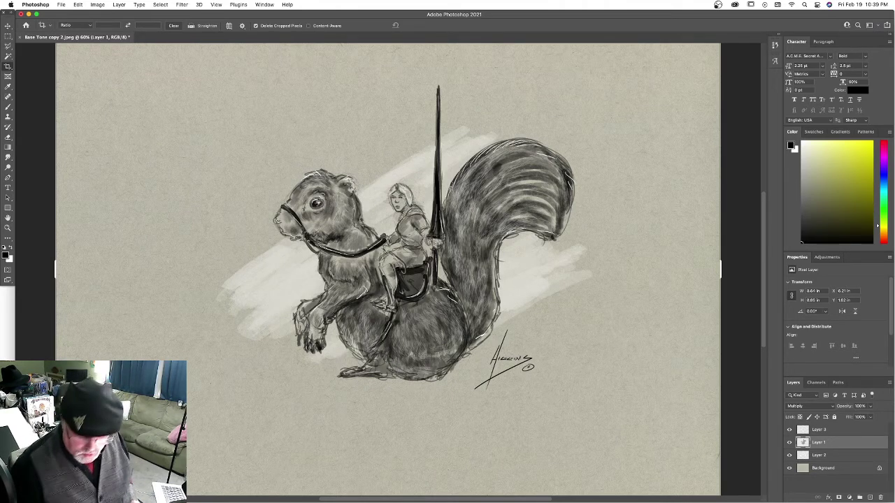
Add three new empty layers above Layer 3, keeping the default names, Normal mode and 100% opacity.
{"action": "left_click", "coordinate": [815, 431]}
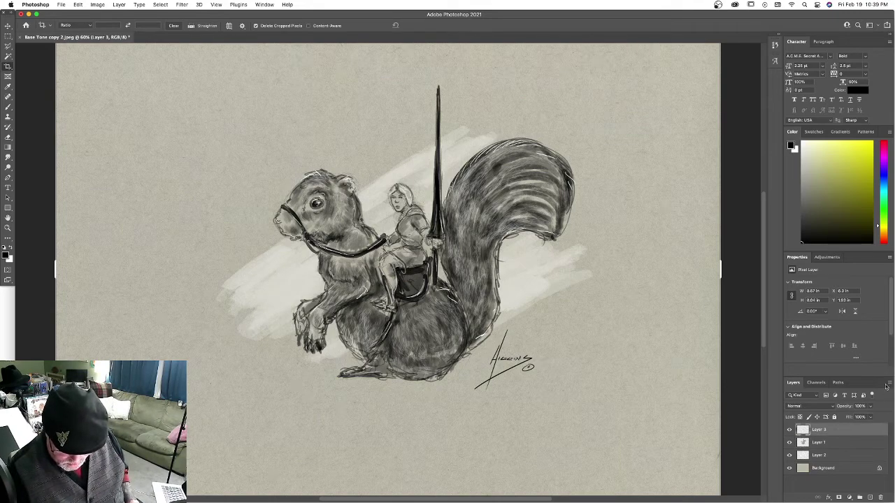
{"action": "left_click", "coordinate": [888, 386]}
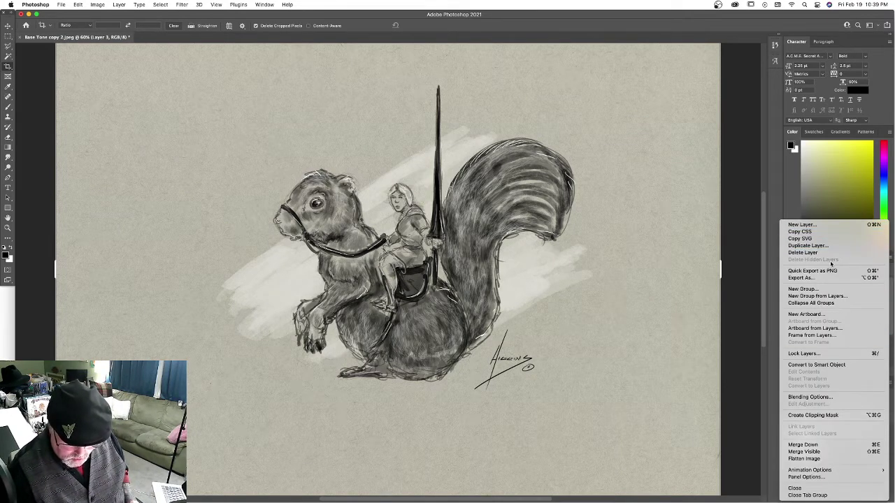
{"action": "left_click", "coordinate": [827, 225]}
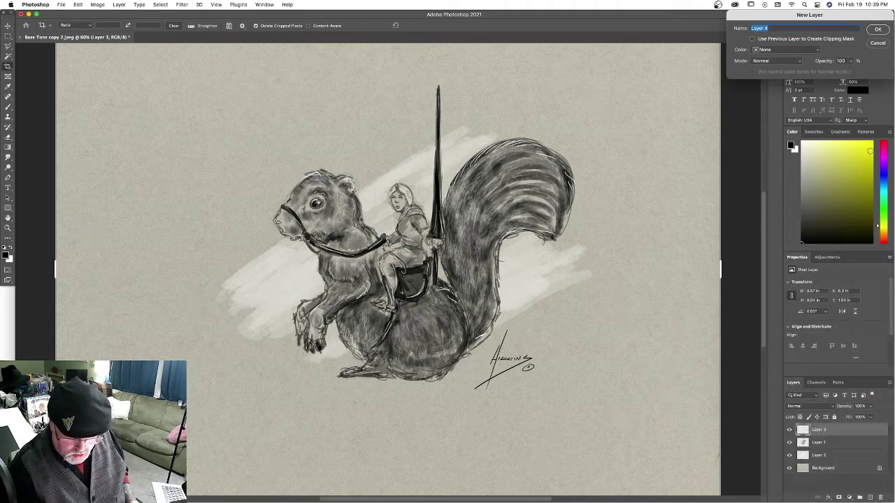
{"action": "left_click", "coordinate": [880, 30]}
{"action": "left_click", "coordinate": [889, 386]}
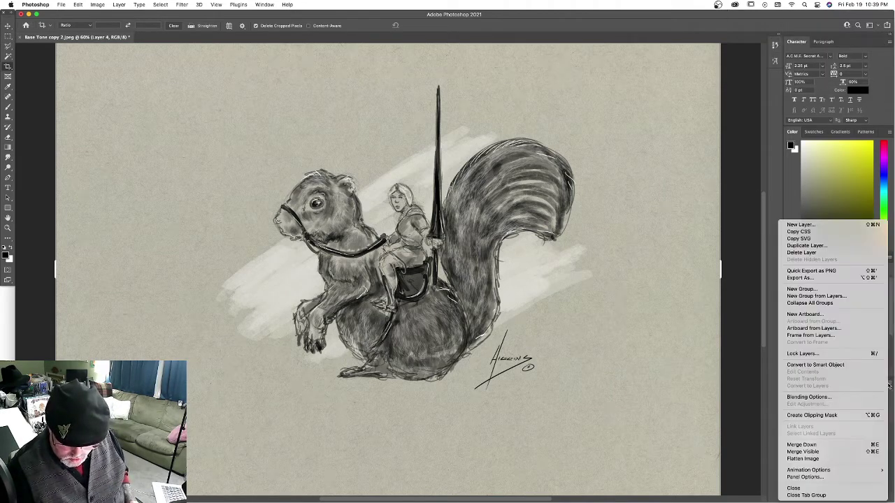
{"action": "left_click", "coordinate": [839, 225]}
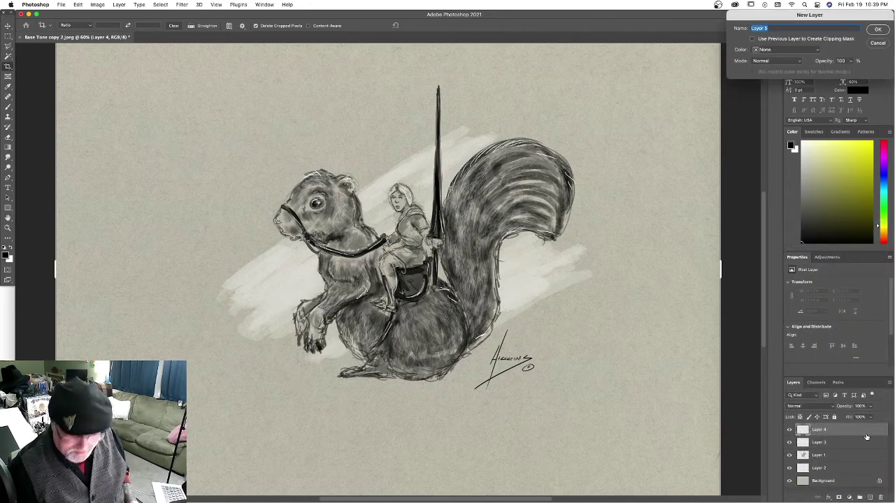
{"action": "left_click", "coordinate": [878, 29]}
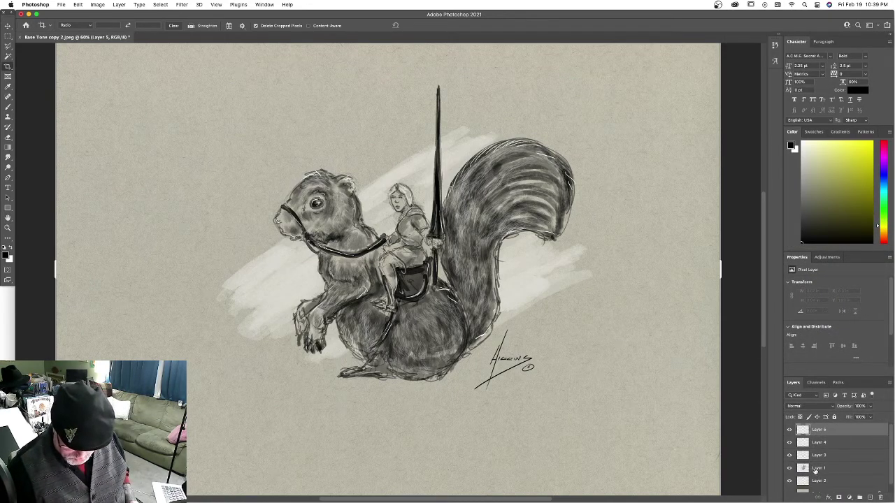
{"action": "scroll", "coordinate": [892, 475], "scroll_direction": "down", "scroll_amount": 1}
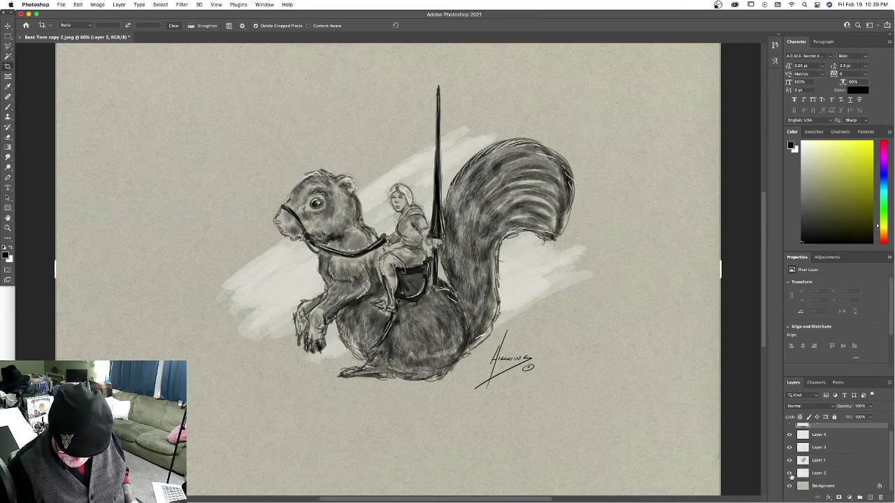
{"action": "left_click", "coordinate": [889, 383]}
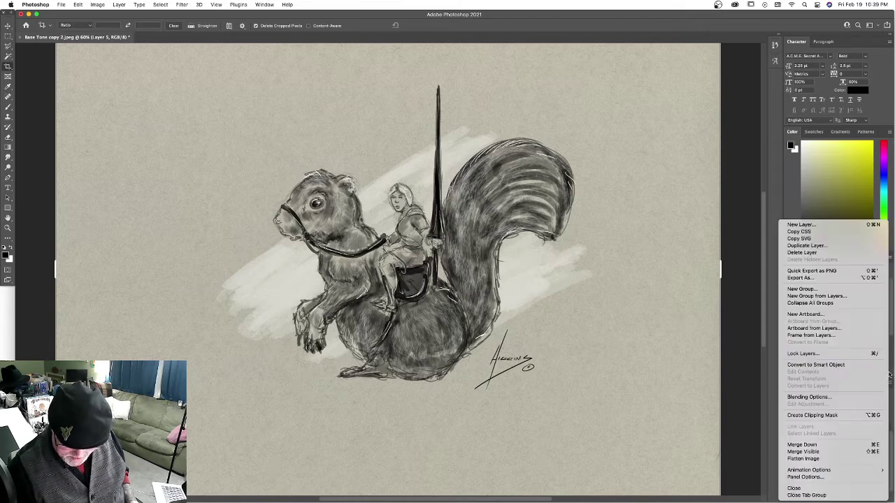
{"action": "left_click", "coordinate": [818, 225]}
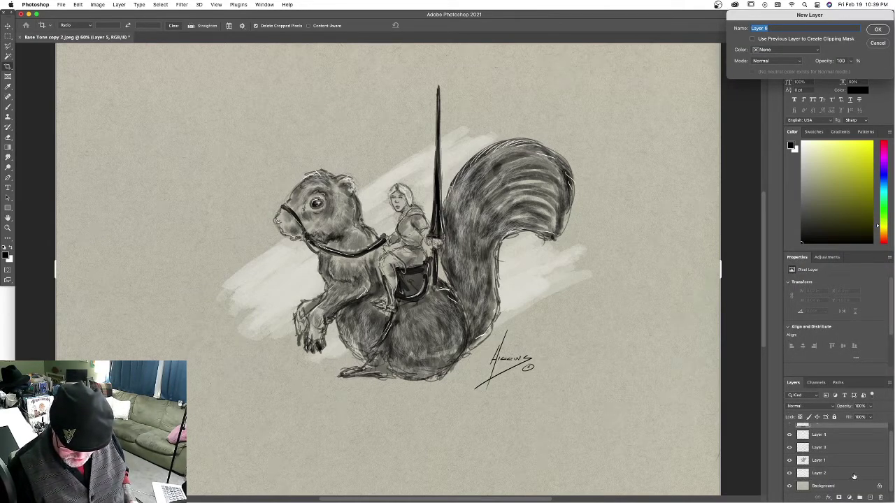
{"action": "left_click", "coordinate": [879, 28]}
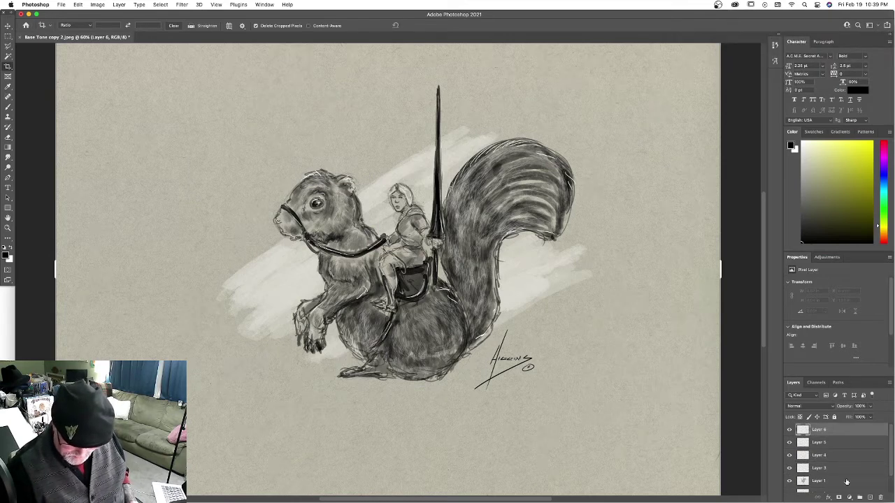
Delete the old drawing layers Layer 1, Layer 2 and Layer 3, keeping the toned paper background.
{"action": "scroll", "coordinate": [891, 462], "scroll_direction": "down", "scroll_amount": 2}
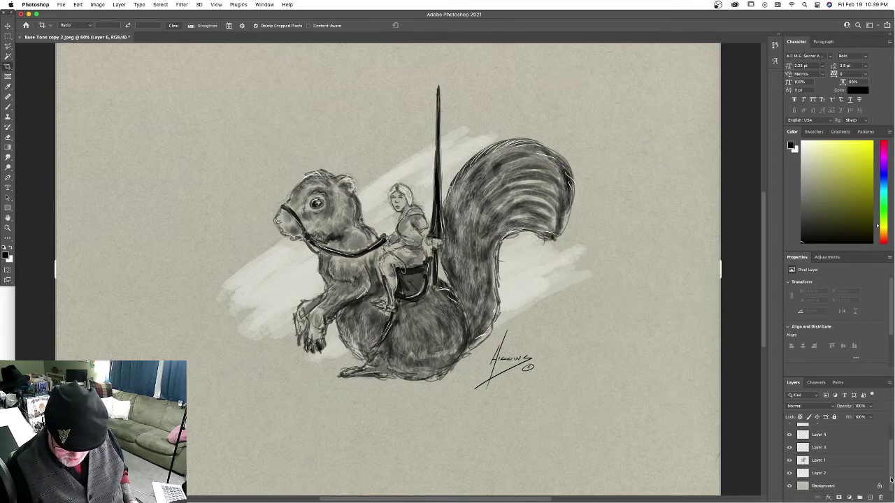
{"action": "left_click", "coordinate": [834, 470]}
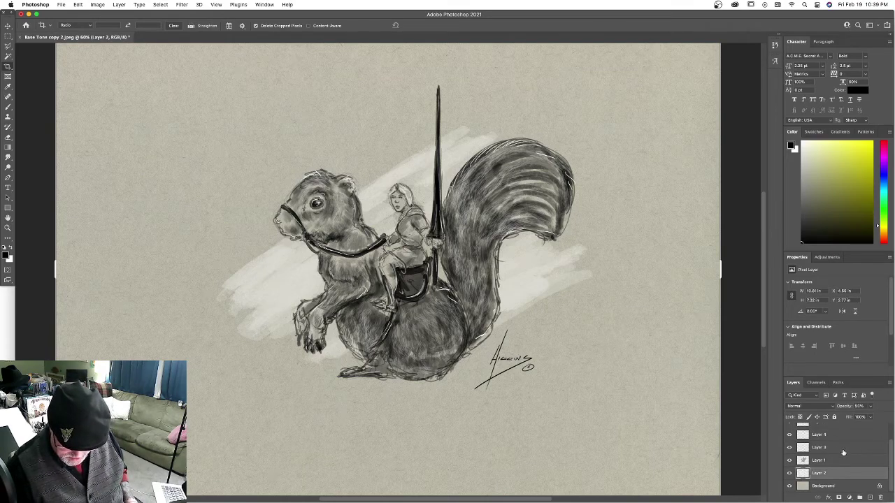
{"action": "left_click", "coordinate": [844, 453], "text": "shift"}
{"action": "left_click", "coordinate": [889, 383]}
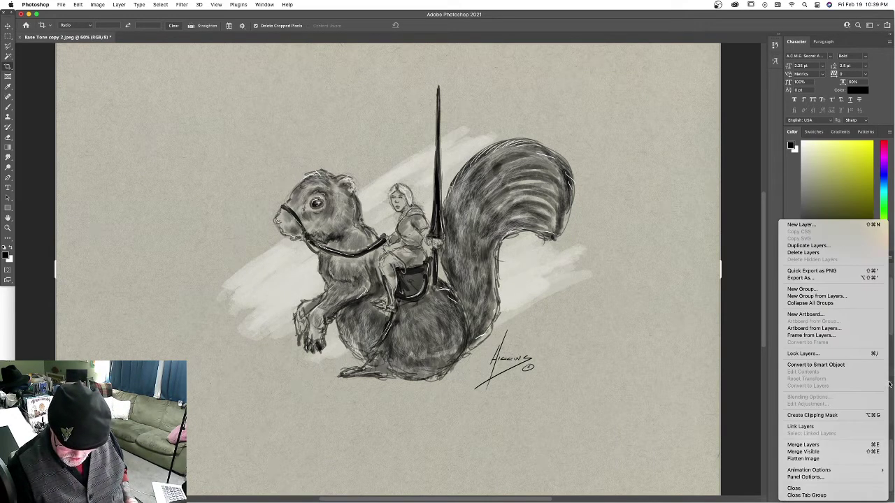
{"action": "left_click", "coordinate": [821, 253]}
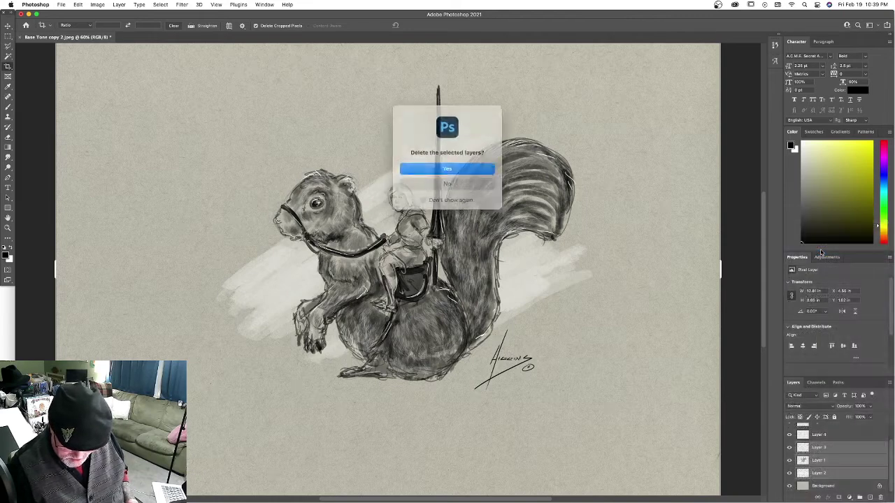
{"action": "left_click", "coordinate": [470, 170]}
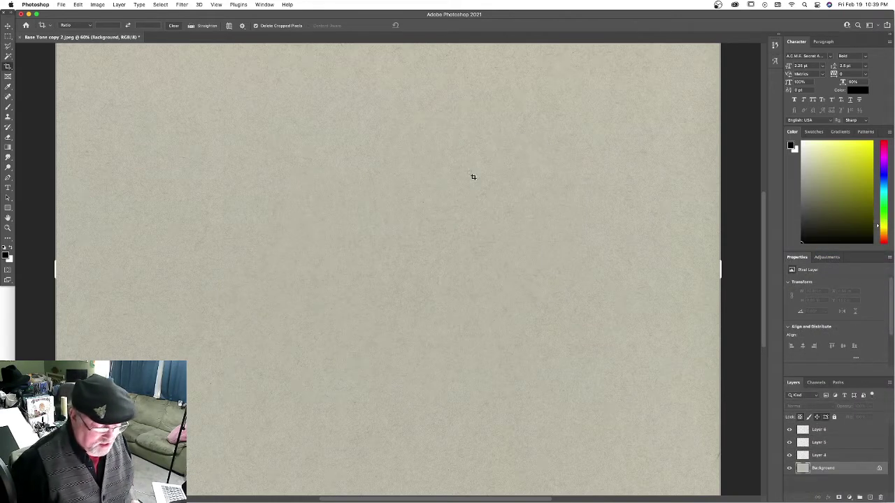
Set the blend mode of Layer 4, the lowest empty layer, to Multiply.
{"action": "left_click", "coordinate": [834, 456]}
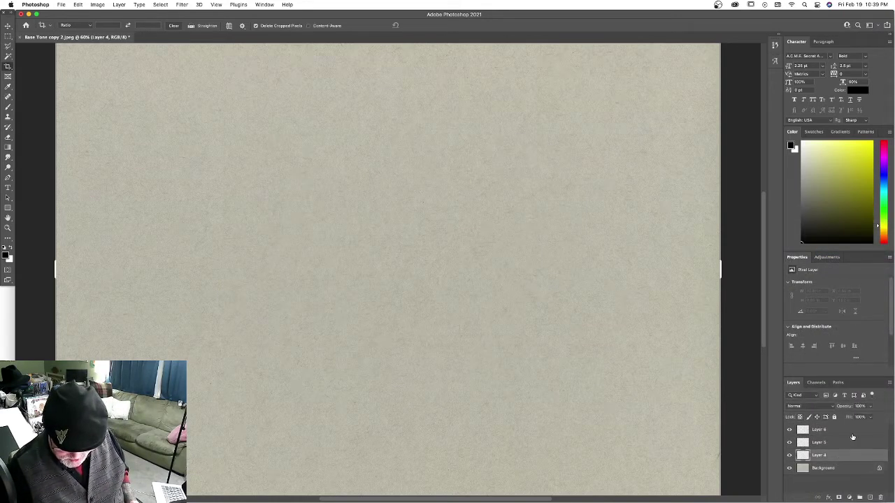
{"action": "left_click", "coordinate": [811, 407]}
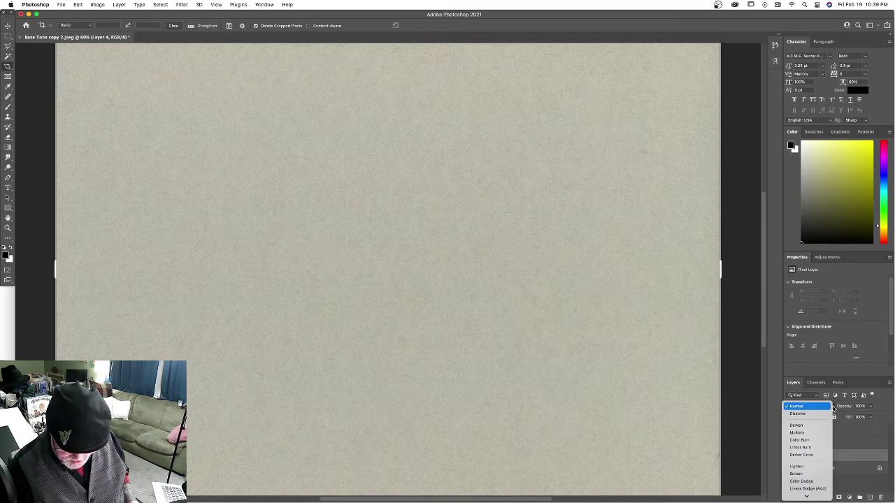
{"action": "left_click", "coordinate": [811, 434]}
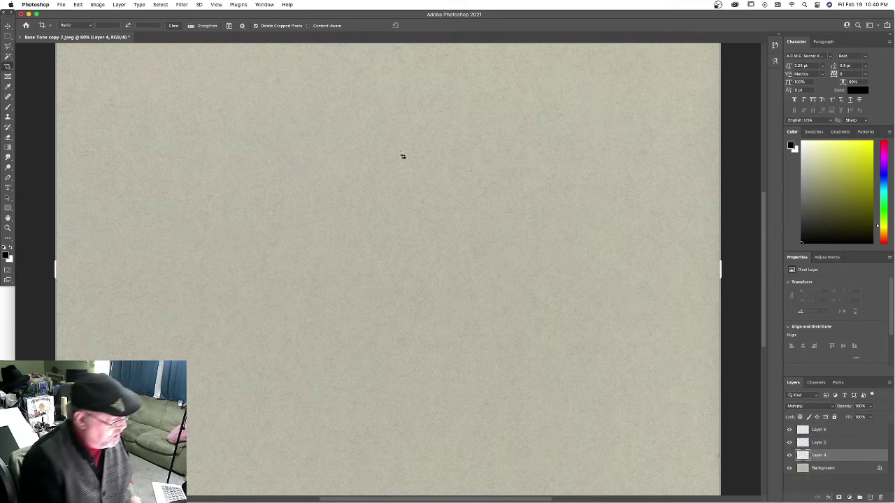
Show the brush presets and choose the KYLE Ultimate Pencil Hard brush at a size of 7 px.
{"action": "left_click", "coordinate": [264, 4]}
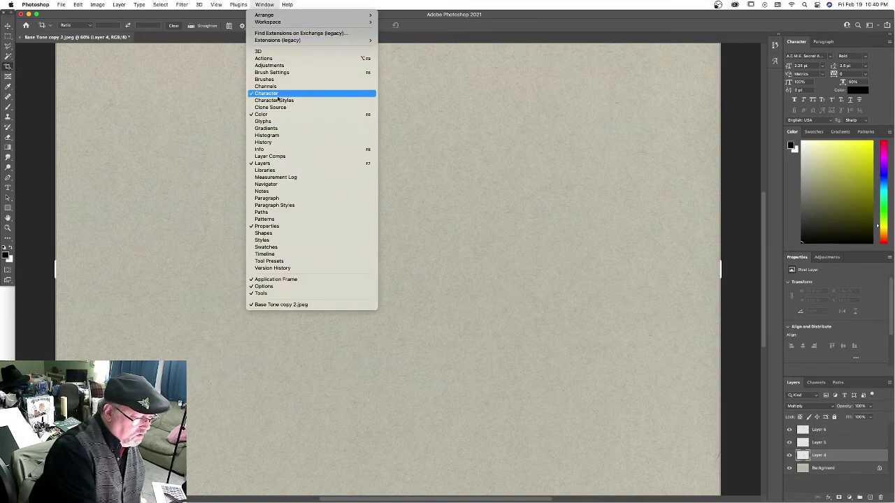
{"action": "left_click", "coordinate": [275, 80]}
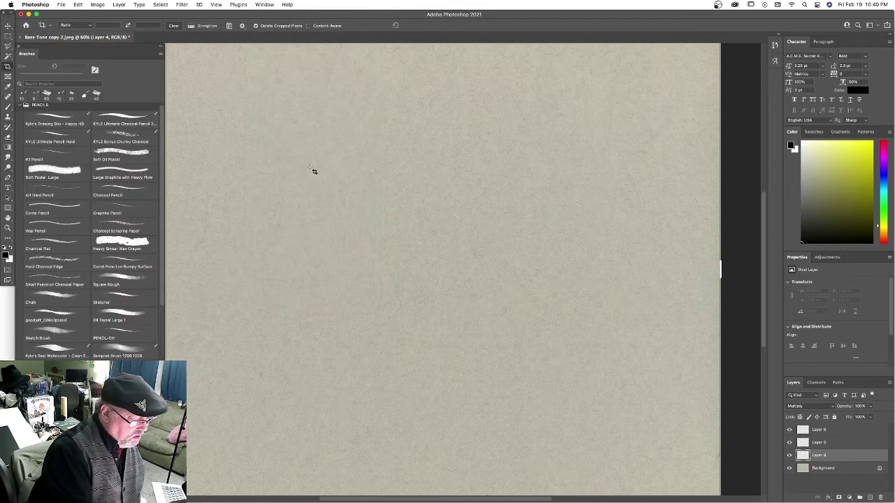
{"action": "left_click", "coordinate": [58, 137]}
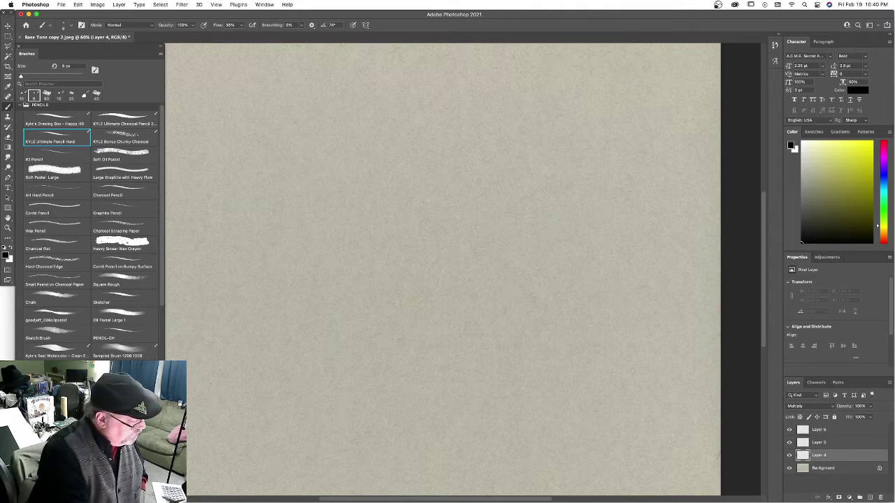
{"action": "left_click", "coordinate": [21, 75]}
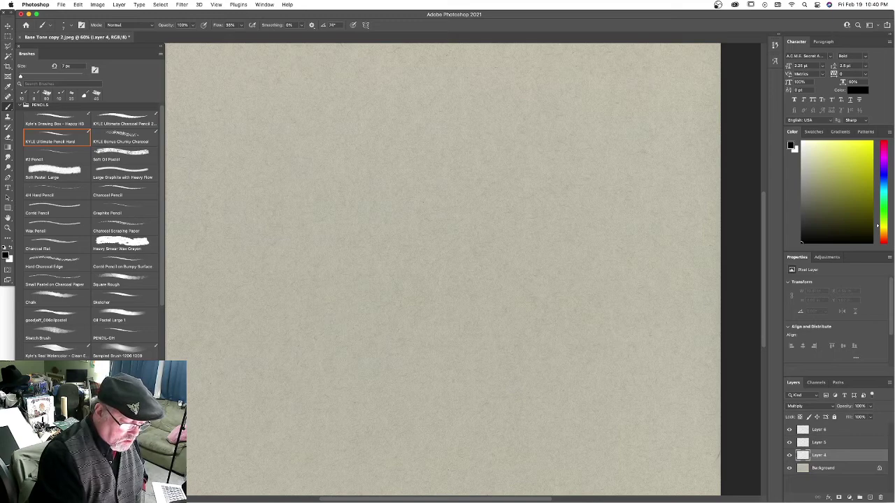
Sketch an egg-shaped head outline about 2 in wide and 2.6 in tall on the Multiply layer, above the page's center.
{"action": "mouse_move", "coordinate": [402, 152]}
{"action": "left_mouse_down"}
{"action": "mouse_move", "coordinate": [392, 218]}
{"action": "mouse_move", "coordinate": [430, 180]}
{"action": "mouse_move", "coordinate": [413, 154]}
{"action": "left_mouse_up"}
{"action": "mouse_move", "coordinate": [428, 224]}
{"action": "left_mouse_down"}
{"action": "mouse_move", "coordinate": [439, 187]}
{"action": "mouse_move", "coordinate": [416, 148]}
{"action": "left_mouse_up"}
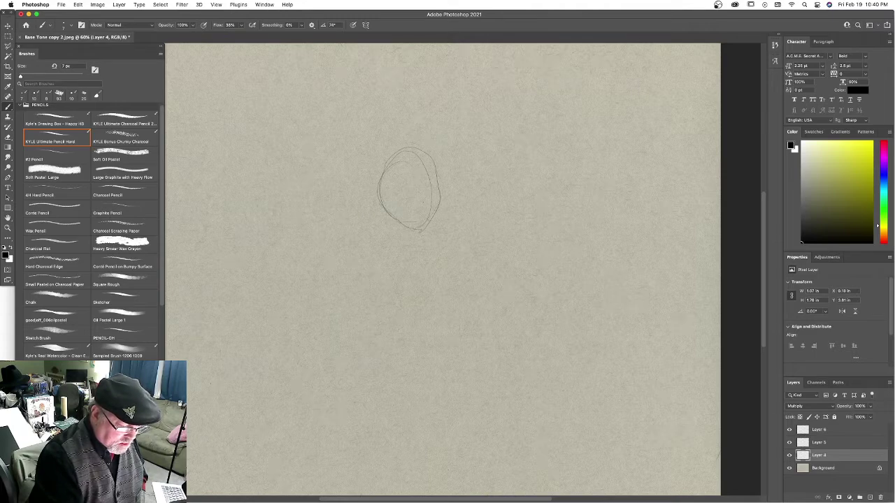
{"action": "left_click_drag", "start_coordinate": [434, 217], "coordinate": [442, 184]}
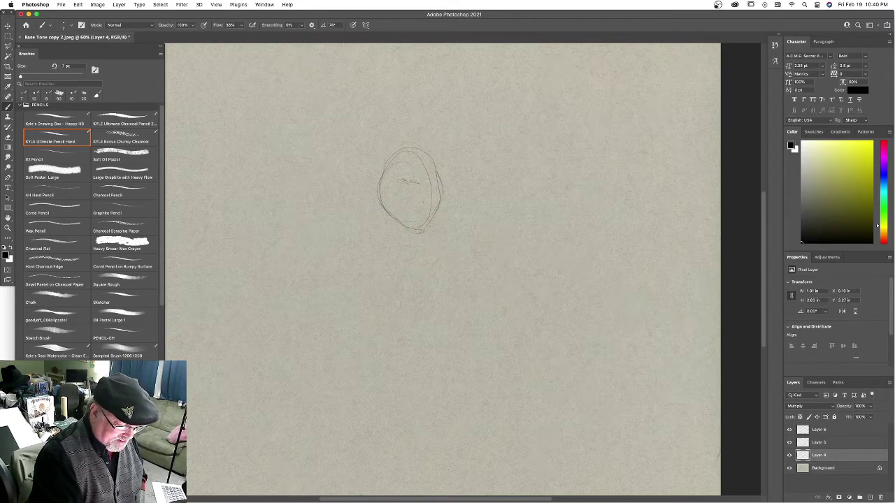
Sketch the facial features inside the head oval: nose, mustached mouth, eyes and furrowed brows.
{"action": "left_click_drag", "start_coordinate": [421, 195], "coordinate": [425, 203]}
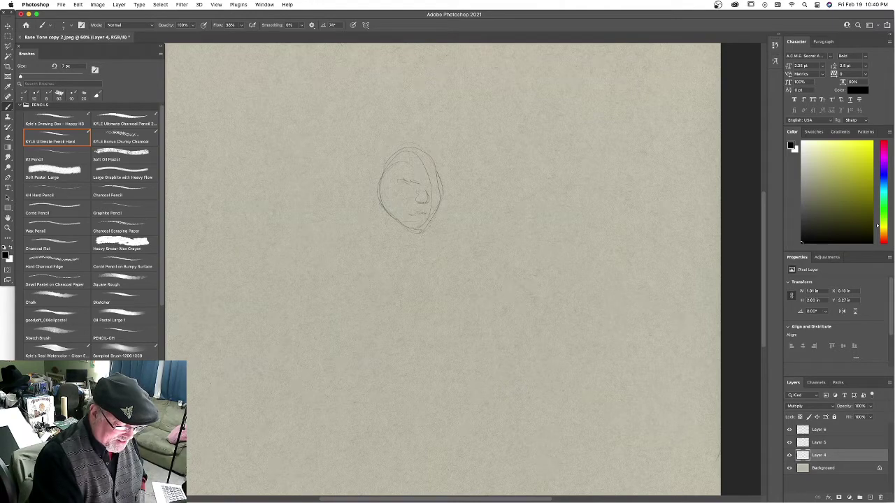
{"action": "left_click_drag", "start_coordinate": [434, 206], "coordinate": [421, 215]}
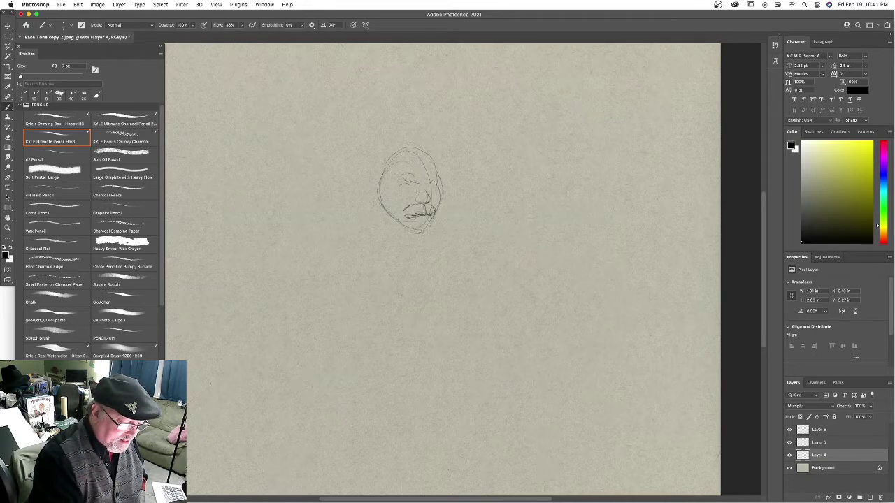
{"action": "left_click_drag", "start_coordinate": [426, 183], "coordinate": [436, 180]}
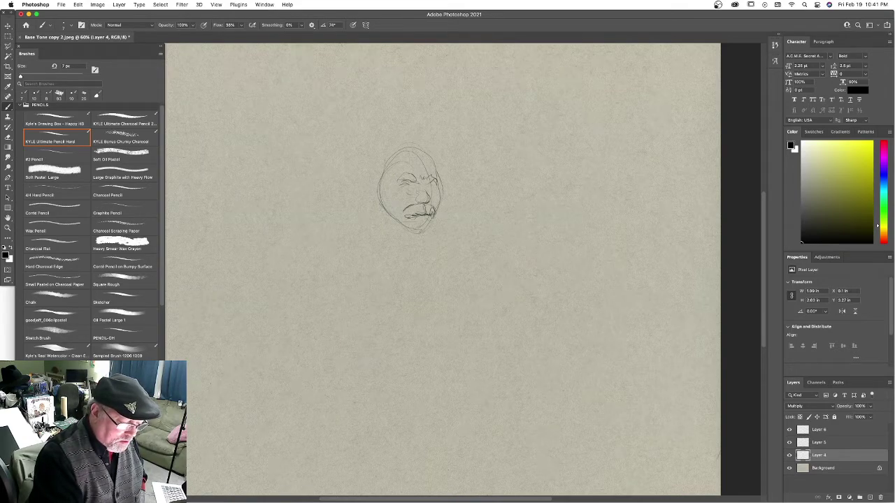
Draw the hairline across the forehead and down the temple, with a large looped topknot above the head.
{"action": "mouse_move", "coordinate": [431, 163]}
{"action": "left_mouse_down"}
{"action": "mouse_move", "coordinate": [391, 158]}
{"action": "mouse_move", "coordinate": [384, 168]}
{"action": "left_mouse_up"}
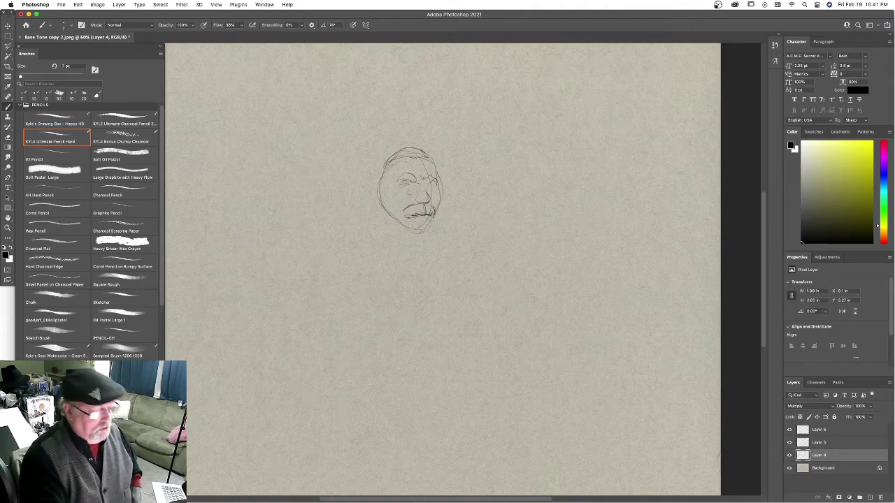
{"action": "mouse_move", "coordinate": [422, 149]}
{"action": "left_mouse_down"}
{"action": "mouse_move", "coordinate": [433, 158]}
{"action": "mouse_move", "coordinate": [404, 146]}
{"action": "mouse_move", "coordinate": [382, 176]}
{"action": "left_mouse_up"}
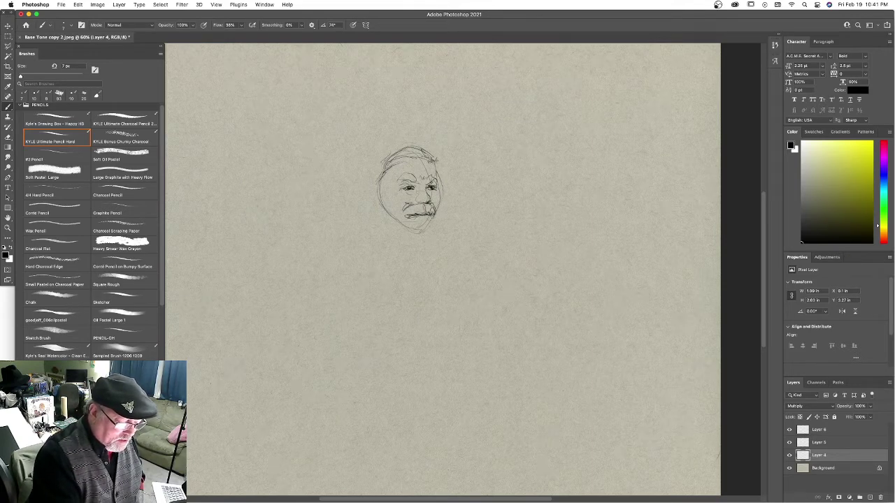
{"action": "mouse_move", "coordinate": [381, 179]}
{"action": "left_mouse_down"}
{"action": "mouse_move", "coordinate": [397, 153]}
{"action": "mouse_move", "coordinate": [419, 149]}
{"action": "mouse_move", "coordinate": [375, 181]}
{"action": "left_mouse_up"}
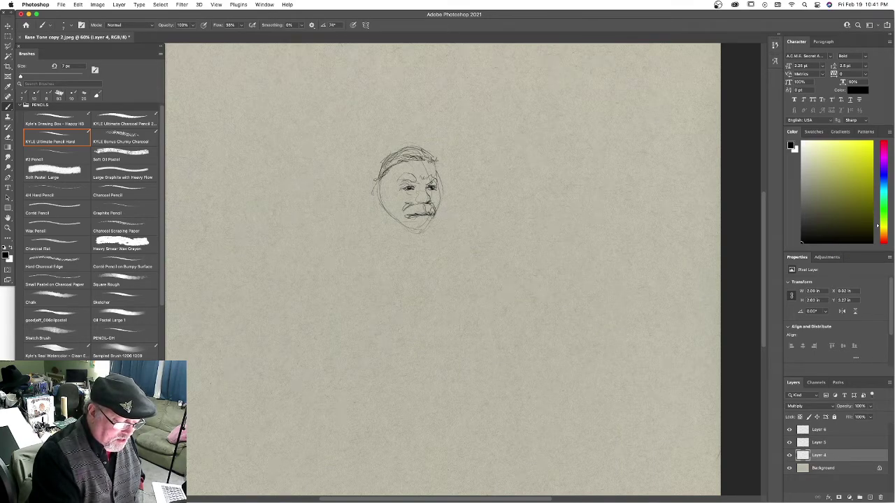
{"action": "mouse_move", "coordinate": [396, 151]}
{"action": "left_mouse_down"}
{"action": "mouse_move", "coordinate": [385, 162]}
{"action": "mouse_move", "coordinate": [402, 146]}
{"action": "mouse_move", "coordinate": [387, 130]}
{"action": "mouse_move", "coordinate": [405, 146]}
{"action": "left_mouse_up"}
{"action": "mouse_move", "coordinate": [375, 138]}
{"action": "left_mouse_down"}
{"action": "mouse_move", "coordinate": [374, 165]}
{"action": "mouse_move", "coordinate": [384, 126]}
{"action": "mouse_move", "coordinate": [374, 164]}
{"action": "mouse_move", "coordinate": [370, 144]}
{"action": "mouse_move", "coordinate": [399, 123]}
{"action": "left_mouse_up"}
{"action": "mouse_move", "coordinate": [396, 125]}
{"action": "left_mouse_down"}
{"action": "mouse_move", "coordinate": [368, 147]}
{"action": "mouse_move", "coordinate": [377, 159]}
{"action": "mouse_move", "coordinate": [404, 123]}
{"action": "mouse_move", "coordinate": [364, 158]}
{"action": "mouse_move", "coordinate": [363, 144]}
{"action": "mouse_move", "coordinate": [374, 183]}
{"action": "left_mouse_up"}
{"action": "mouse_move", "coordinate": [378, 176]}
{"action": "left_mouse_down"}
{"action": "mouse_move", "coordinate": [390, 159]}
{"action": "mouse_move", "coordinate": [378, 197]}
{"action": "left_mouse_up"}
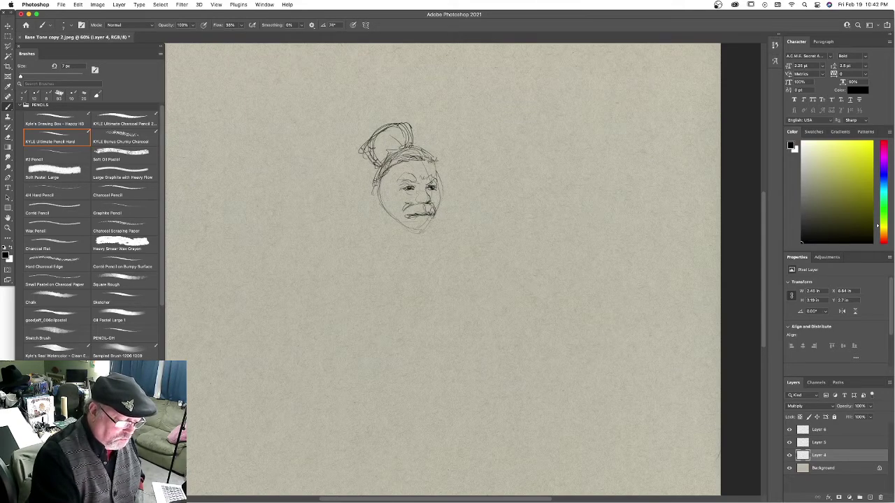
Refine the open mouth and chin, and add loose strands around the hairline and topknot.
{"action": "mouse_move", "coordinate": [435, 162]}
{"action": "left_mouse_down"}
{"action": "mouse_move", "coordinate": [433, 176]}
{"action": "mouse_move", "coordinate": [413, 175]}
{"action": "mouse_move", "coordinate": [440, 176]}
{"action": "left_mouse_up"}
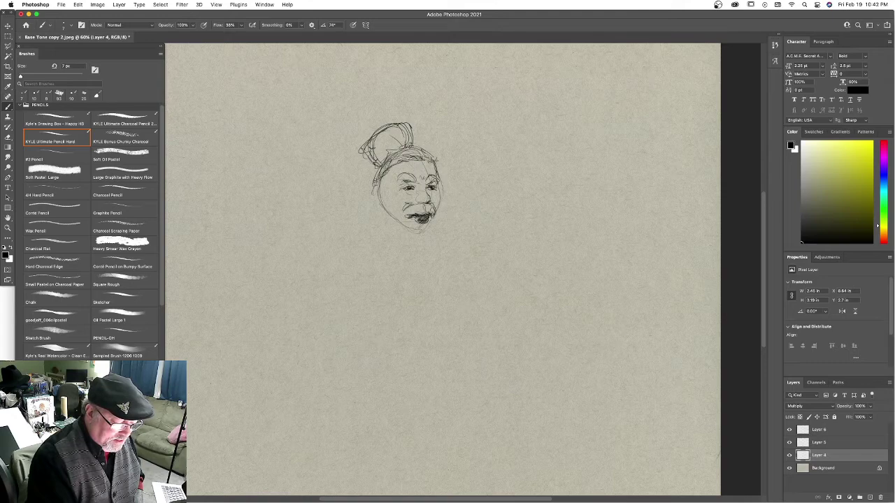
{"action": "left_click_drag", "start_coordinate": [417, 227], "coordinate": [429, 224]}
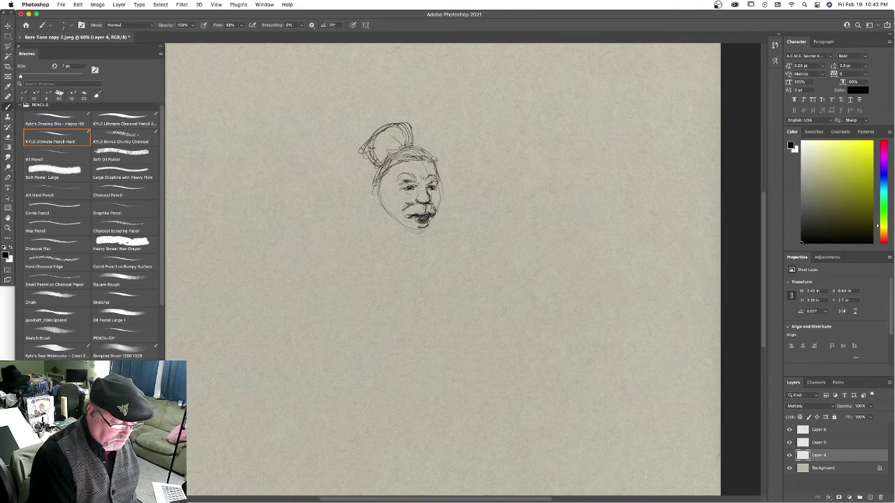
{"action": "left_click_drag", "start_coordinate": [420, 230], "coordinate": [423, 239]}
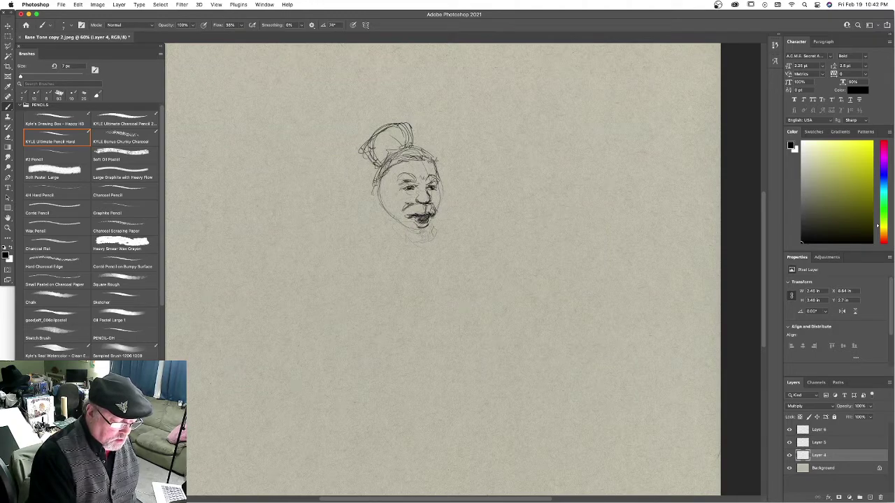
{"action": "left_click_drag", "start_coordinate": [394, 219], "coordinate": [417, 245]}
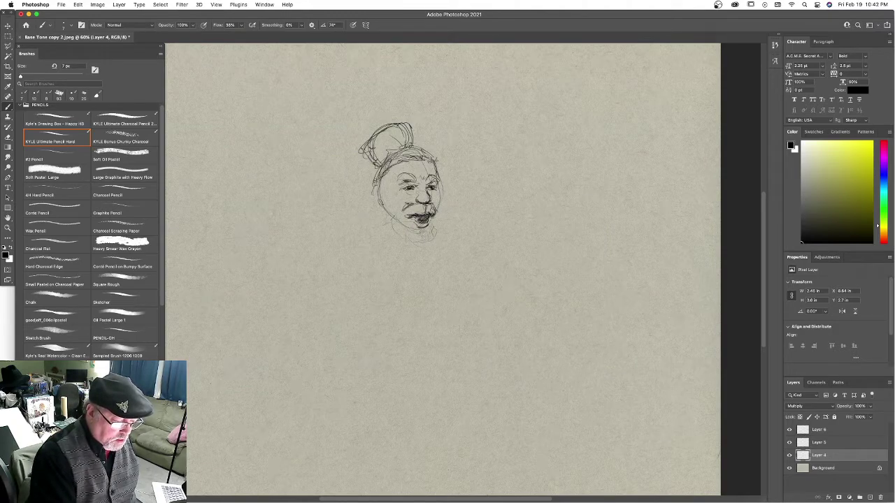
{"action": "mouse_move", "coordinate": [412, 160]}
{"action": "left_mouse_down"}
{"action": "mouse_move", "coordinate": [389, 187]}
{"action": "mouse_move", "coordinate": [440, 160]}
{"action": "mouse_move", "coordinate": [451, 183]}
{"action": "mouse_move", "coordinate": [421, 151]}
{"action": "mouse_move", "coordinate": [377, 172]}
{"action": "left_mouse_up"}
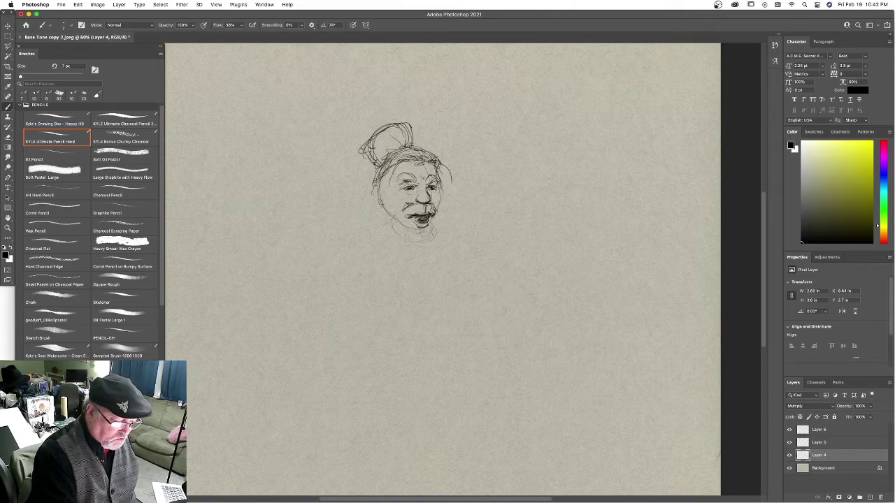
{"action": "mouse_move", "coordinate": [407, 126]}
{"action": "left_mouse_down"}
{"action": "mouse_move", "coordinate": [418, 144]}
{"action": "mouse_move", "coordinate": [397, 148]}
{"action": "left_mouse_up"}
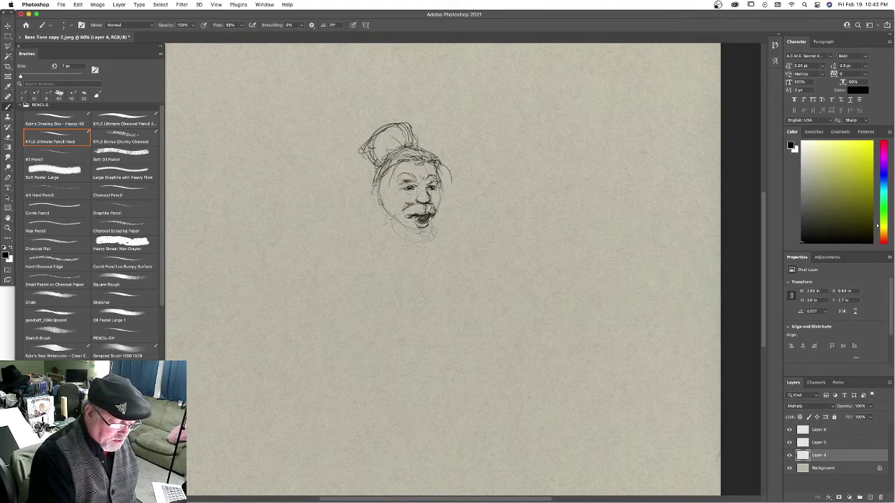
Sketch the jaw and cheek contours and the ear with a hanging earring on the side of the head.
{"action": "mouse_move", "coordinate": [382, 201]}
{"action": "left_mouse_down"}
{"action": "mouse_move", "coordinate": [397, 224]}
{"action": "mouse_move", "coordinate": [434, 244]}
{"action": "left_mouse_up"}
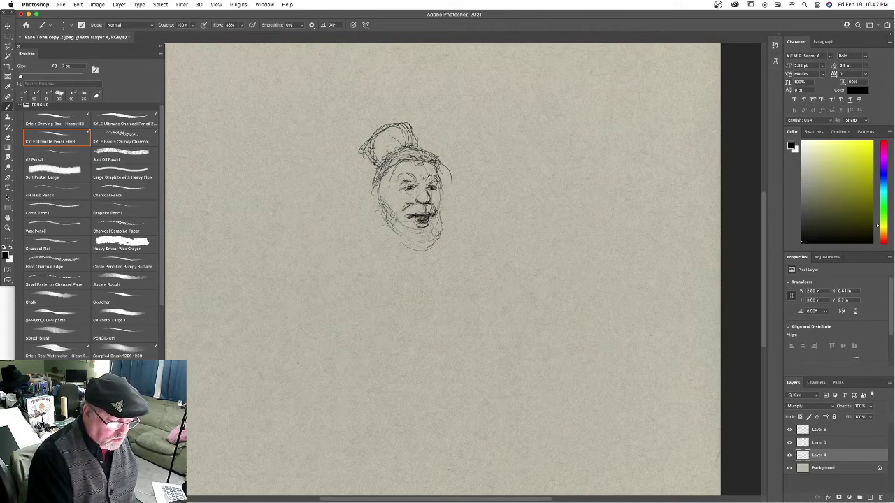
{"action": "left_click_drag", "start_coordinate": [384, 180], "coordinate": [378, 189]}
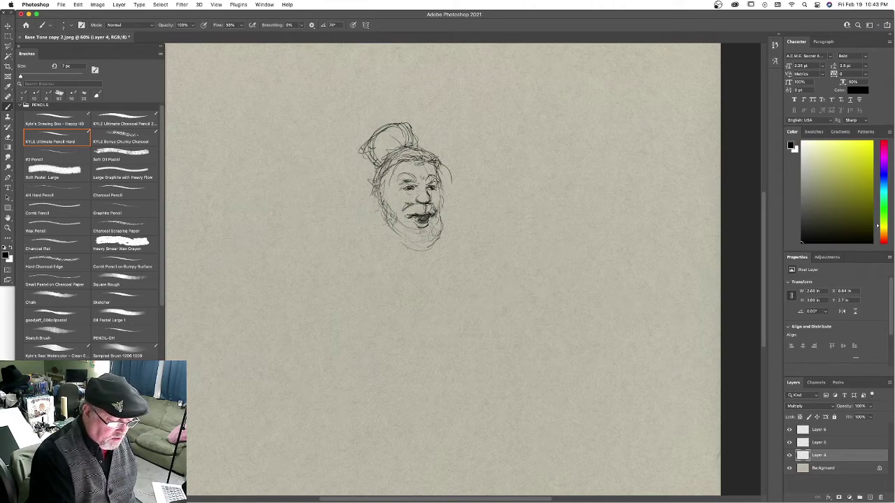
{"action": "left_click_drag", "start_coordinate": [440, 186], "coordinate": [445, 196]}
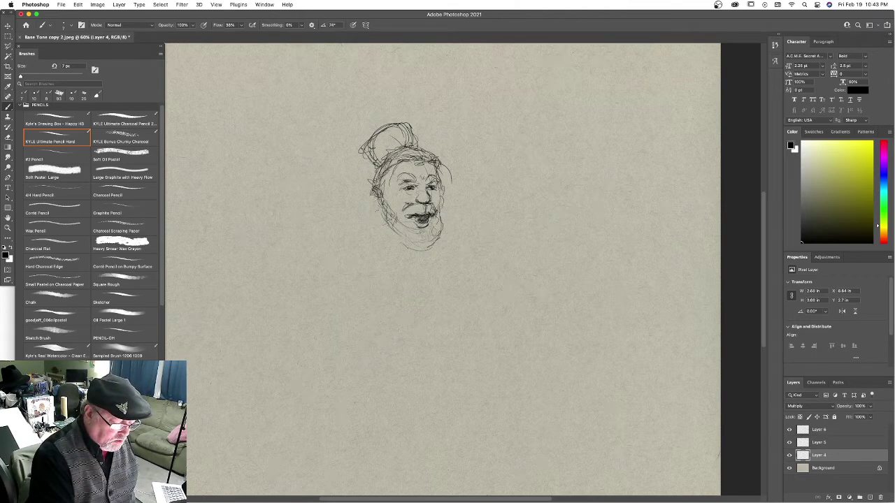
{"action": "left_click_drag", "start_coordinate": [376, 206], "coordinate": [383, 217]}
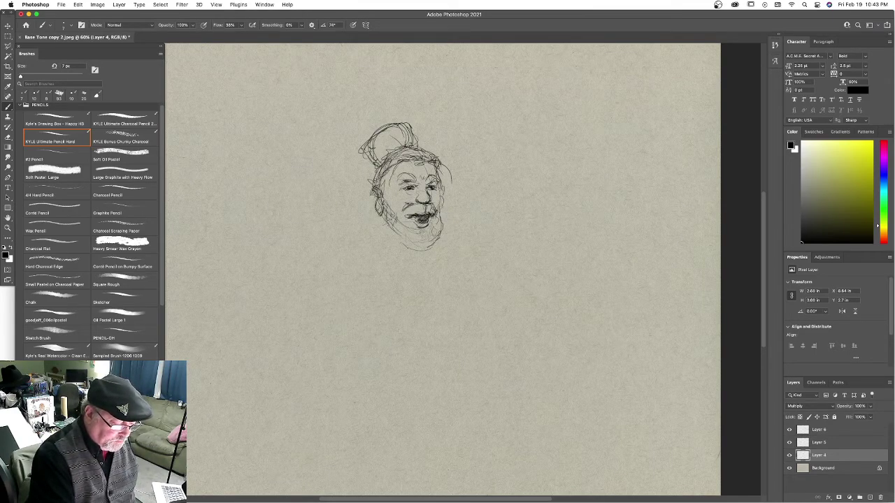
{"action": "left_click_drag", "start_coordinate": [441, 185], "coordinate": [441, 212]}
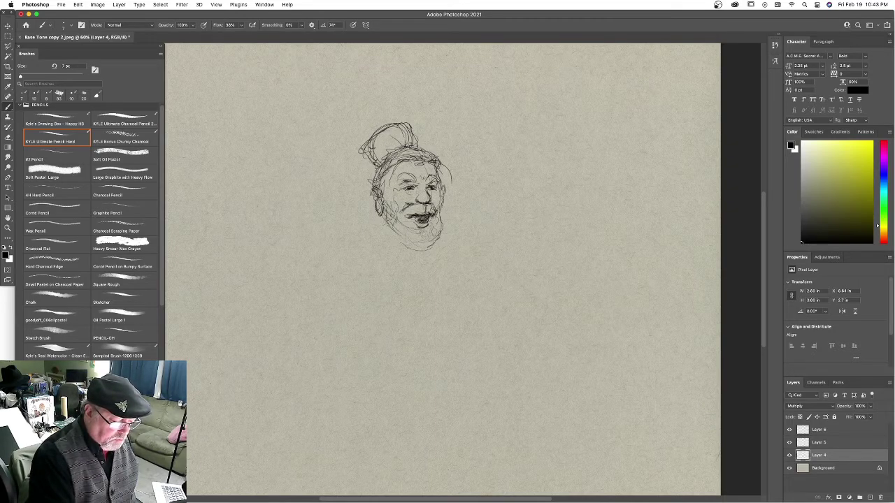
{"action": "left_click_drag", "start_coordinate": [442, 189], "coordinate": [441, 203]}
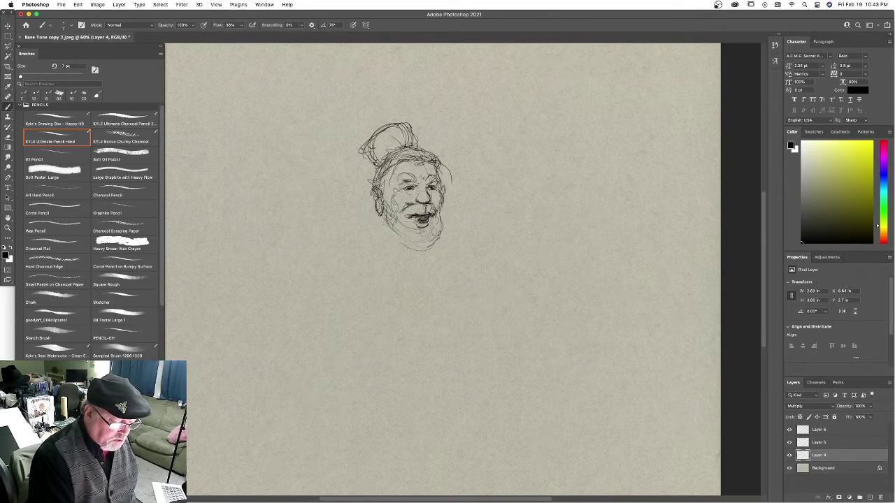
Build up a full beard with layered strokes along both sides of the jaw and under the chin.
{"action": "left_click_drag", "start_coordinate": [384, 225], "coordinate": [403, 241]}
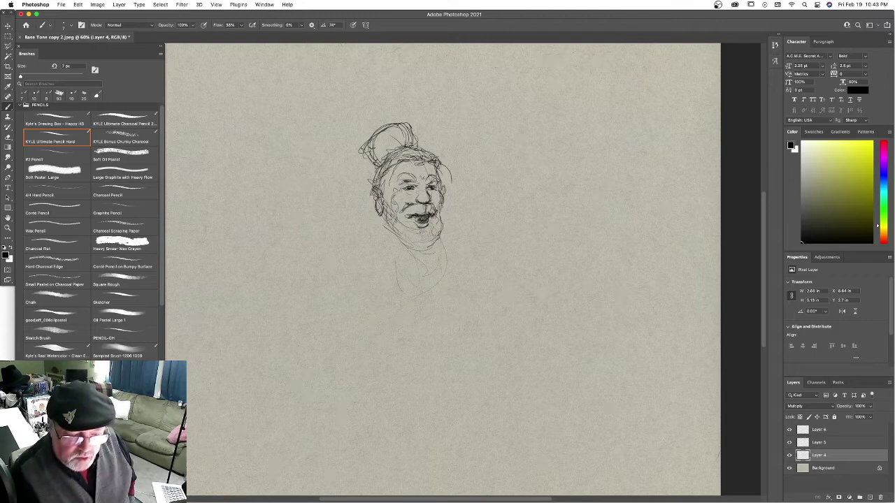
{"action": "left_click_drag", "start_coordinate": [418, 253], "coordinate": [380, 219]}
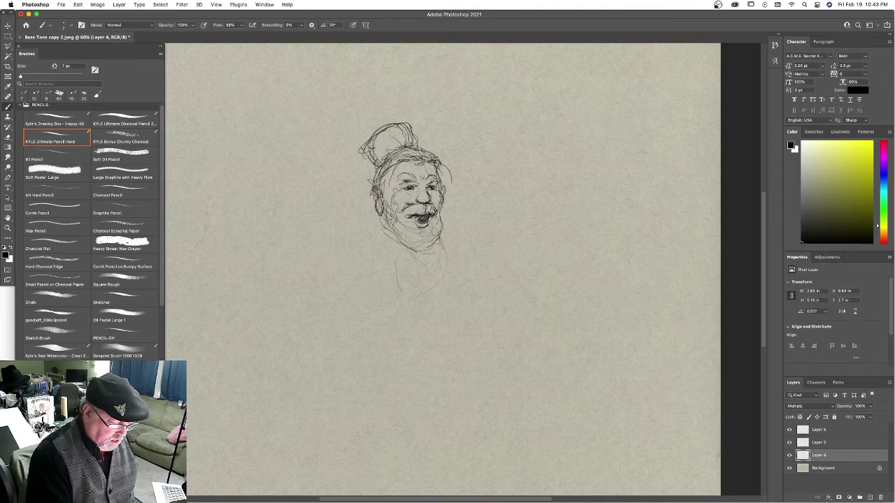
{"action": "mouse_move", "coordinate": [430, 247]}
{"action": "left_mouse_down"}
{"action": "mouse_move", "coordinate": [442, 238]}
{"action": "mouse_move", "coordinate": [439, 213]}
{"action": "mouse_move", "coordinate": [390, 213]}
{"action": "mouse_move", "coordinate": [380, 225]}
{"action": "mouse_move", "coordinate": [386, 236]}
{"action": "left_mouse_up"}
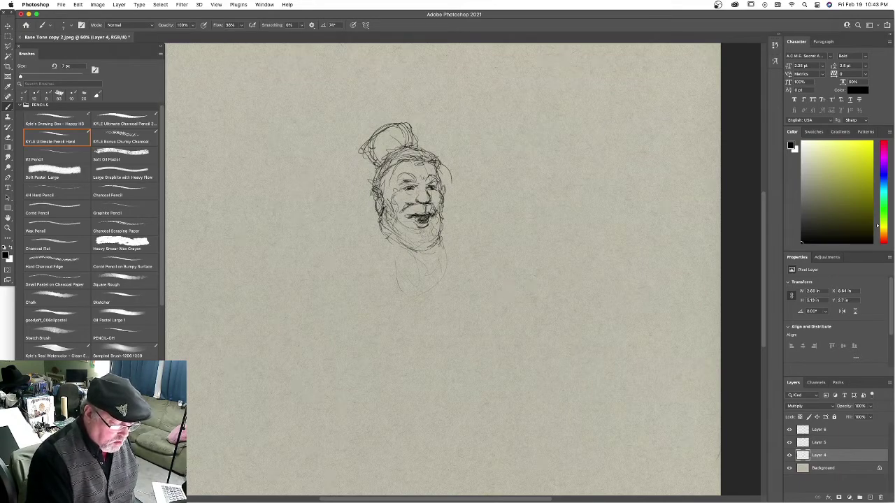
{"action": "mouse_move", "coordinate": [442, 232]}
{"action": "left_mouse_down"}
{"action": "mouse_move", "coordinate": [428, 254]}
{"action": "mouse_move", "coordinate": [441, 240]}
{"action": "left_mouse_up"}
{"action": "left_click_drag", "start_coordinate": [446, 209], "coordinate": [442, 237]}
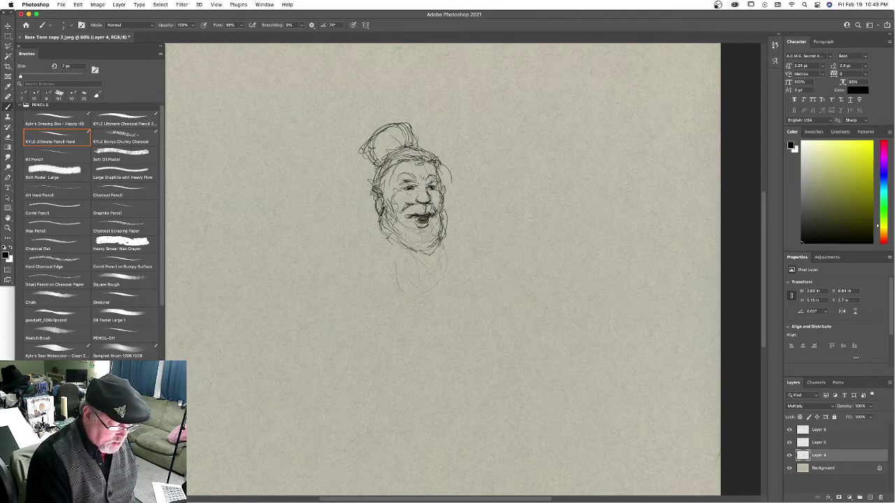
{"action": "left_click_drag", "start_coordinate": [384, 237], "coordinate": [397, 245]}
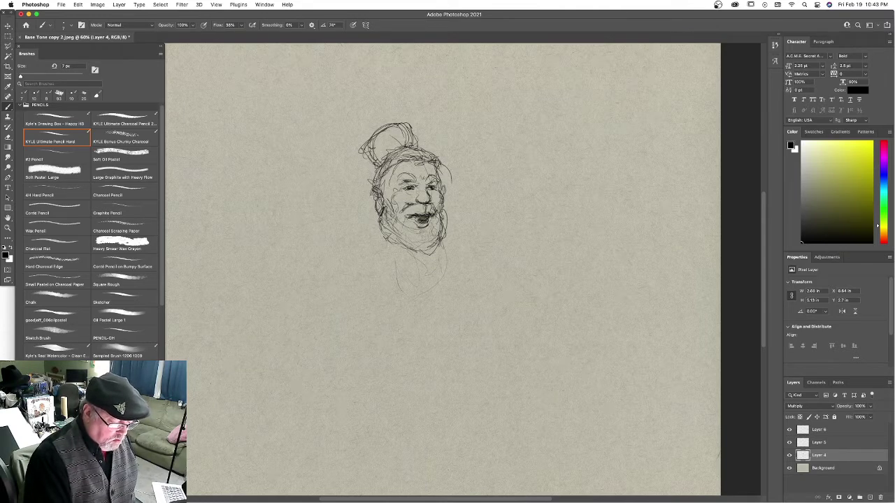
Rough in a rounded torso below the beard, with the shoulders, a near sleeve and a hand resting at the belly.
{"action": "mouse_move", "coordinate": [463, 270]}
{"action": "left_mouse_down"}
{"action": "mouse_move", "coordinate": [458, 329]}
{"action": "mouse_move", "coordinate": [438, 331]}
{"action": "left_mouse_up"}
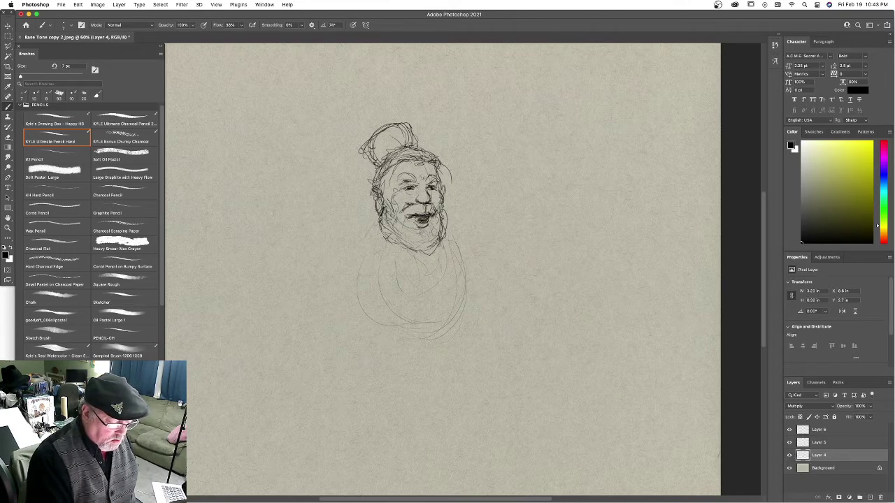
{"action": "left_click_drag", "start_coordinate": [453, 231], "coordinate": [475, 235]}
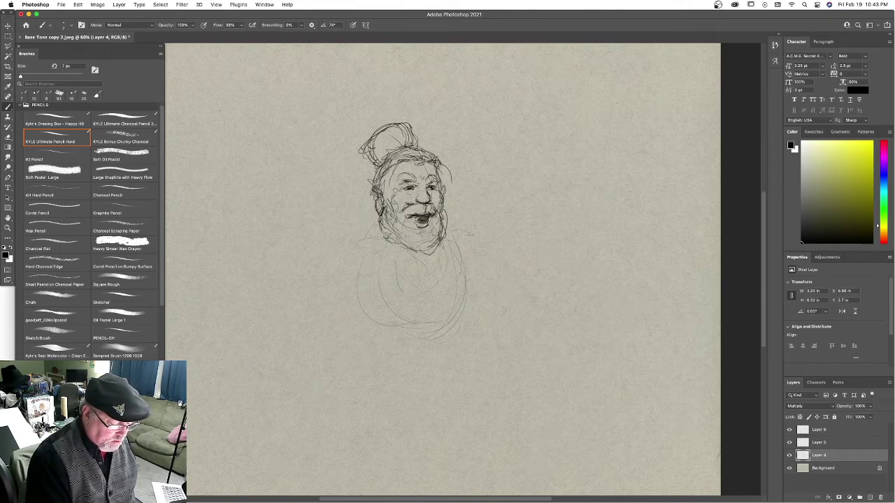
{"action": "left_click_drag", "start_coordinate": [357, 244], "coordinate": [353, 295]}
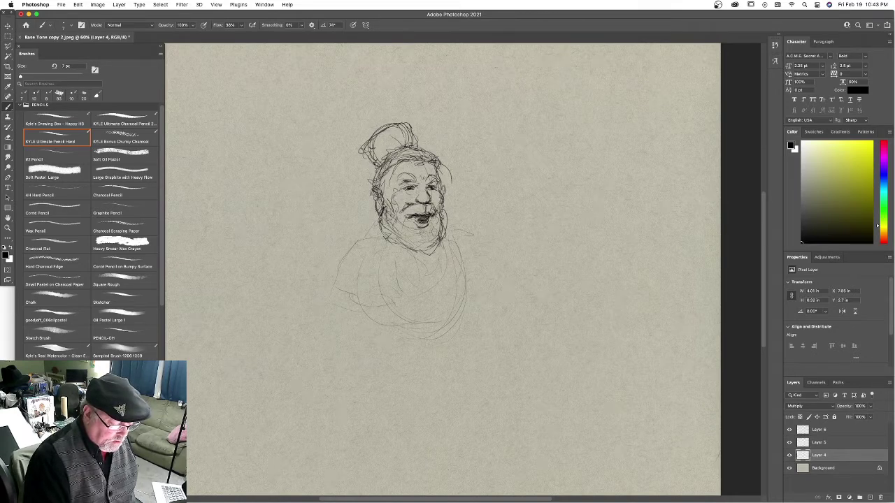
{"action": "left_click_drag", "start_coordinate": [370, 291], "coordinate": [379, 304]}
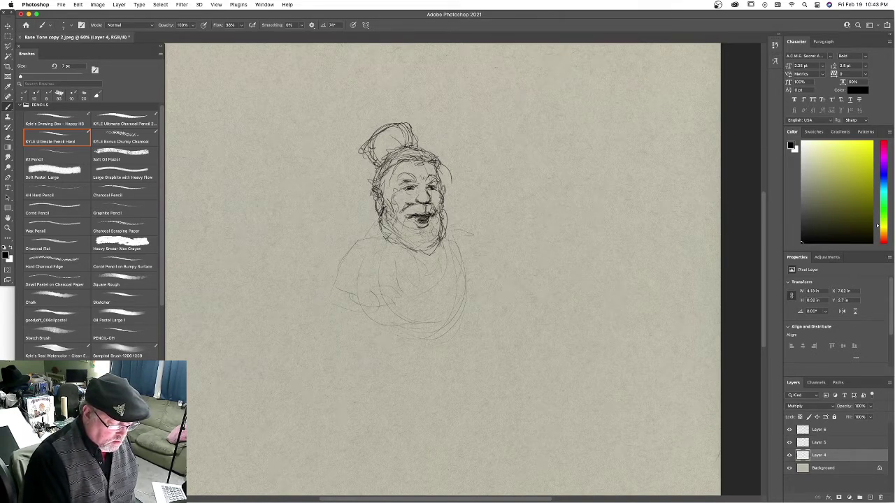
Reinforce the belly's lower curve with repeated strokes and rough in the far arm beside it.
{"action": "mouse_move", "coordinate": [441, 318]}
{"action": "left_mouse_down"}
{"action": "mouse_move", "coordinate": [413, 337]}
{"action": "mouse_move", "coordinate": [463, 319]}
{"action": "mouse_move", "coordinate": [395, 336]}
{"action": "mouse_move", "coordinate": [474, 316]}
{"action": "left_mouse_up"}
{"action": "left_click_drag", "start_coordinate": [400, 332], "coordinate": [443, 327]}
{"action": "mouse_move", "coordinate": [452, 329]}
{"action": "left_mouse_down"}
{"action": "mouse_move", "coordinate": [490, 307]}
{"action": "mouse_move", "coordinate": [472, 298]}
{"action": "left_mouse_up"}
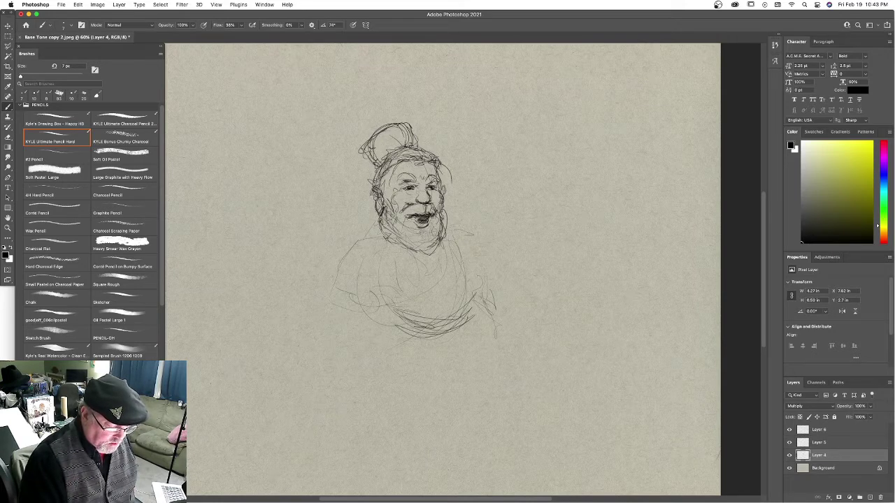
Sketch the large rounded sleeve of the near arm and connect it to the forearm across the belly.
{"action": "mouse_move", "coordinate": [354, 323]}
{"action": "left_mouse_down"}
{"action": "mouse_move", "coordinate": [394, 304]}
{"action": "mouse_move", "coordinate": [367, 305]}
{"action": "mouse_move", "coordinate": [387, 326]}
{"action": "mouse_move", "coordinate": [318, 335]}
{"action": "mouse_move", "coordinate": [345, 291]}
{"action": "left_mouse_up"}
{"action": "left_click_drag", "start_coordinate": [315, 318], "coordinate": [350, 328]}
{"action": "mouse_move", "coordinate": [351, 291]}
{"action": "left_mouse_down"}
{"action": "mouse_move", "coordinate": [352, 331]}
{"action": "mouse_move", "coordinate": [360, 289]}
{"action": "left_mouse_up"}
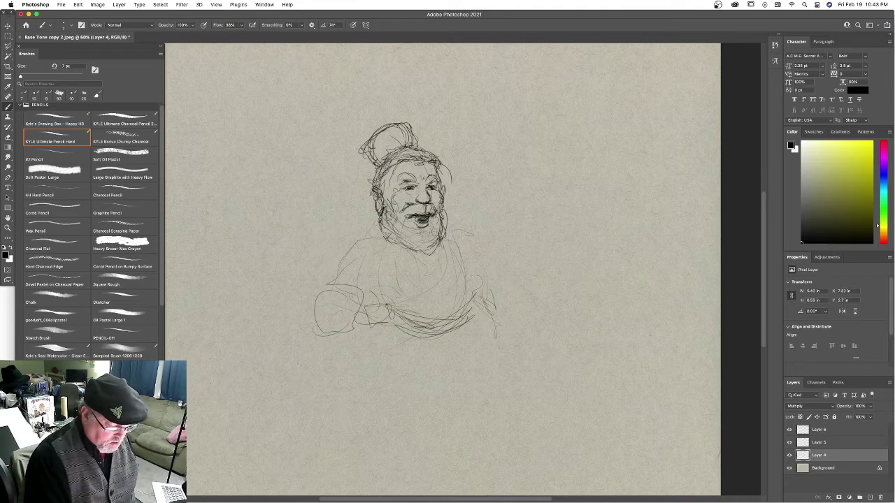
Rough in a large oval near thigh below the belly, with light marks for the far knee and the foot placement.
{"action": "left_click_drag", "start_coordinate": [433, 357], "coordinate": [458, 358]}
{"action": "scroll", "coordinate": [763, 272], "scroll_direction": "down", "scroll_amount": 3}
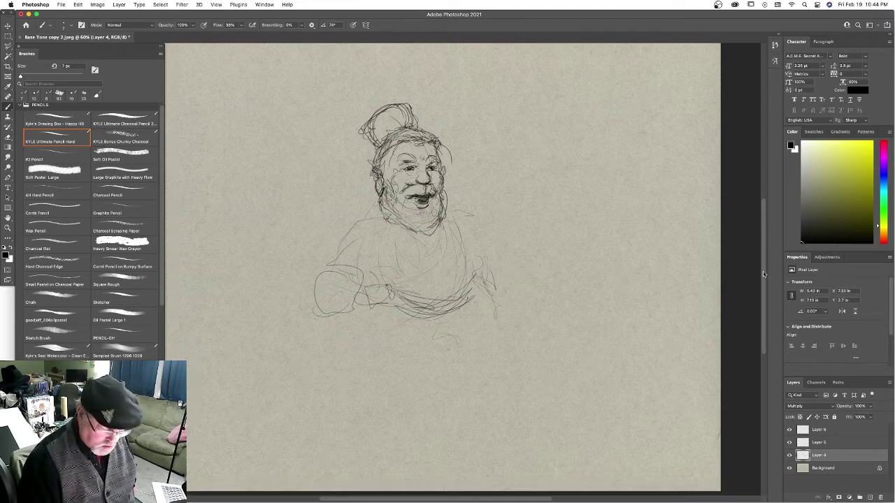
{"action": "left_click_drag", "start_coordinate": [441, 267], "coordinate": [406, 274]}
{"action": "left_click_drag", "start_coordinate": [413, 270], "coordinate": [411, 293]}
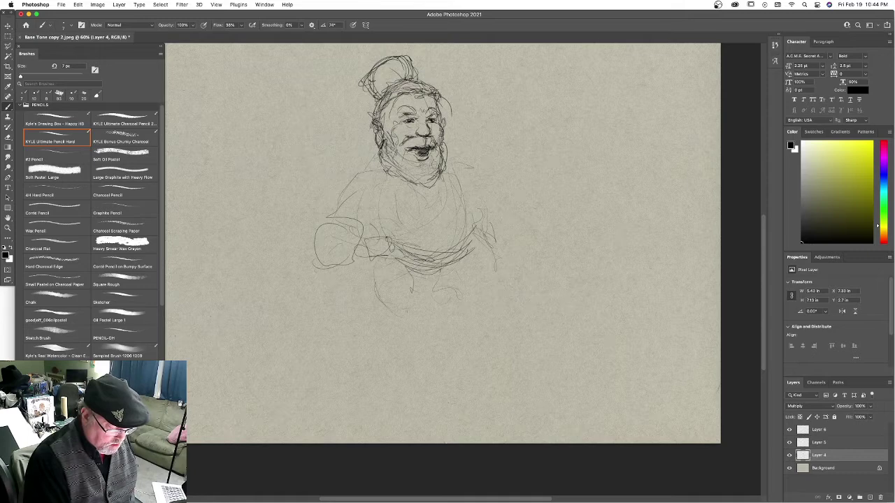
{"action": "mouse_move", "coordinate": [365, 258]}
{"action": "left_mouse_down"}
{"action": "mouse_move", "coordinate": [398, 264]}
{"action": "mouse_move", "coordinate": [419, 331]}
{"action": "left_mouse_up"}
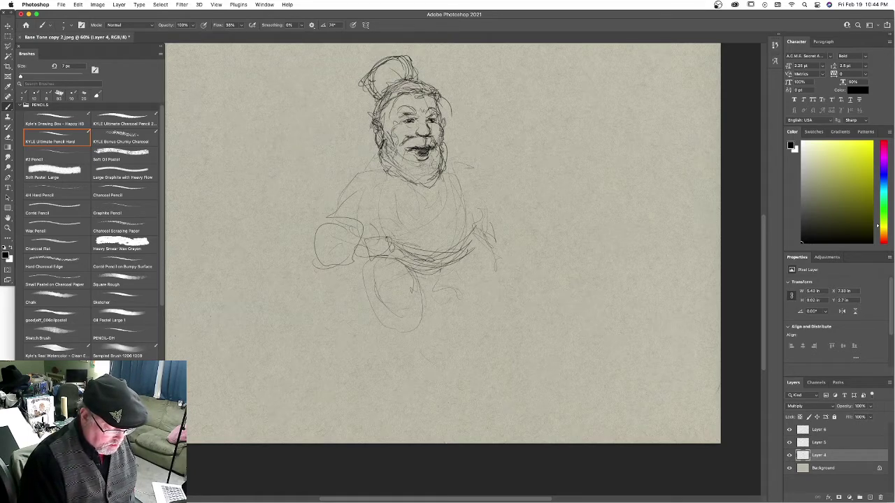
{"action": "left_click_drag", "start_coordinate": [435, 384], "coordinate": [448, 403]}
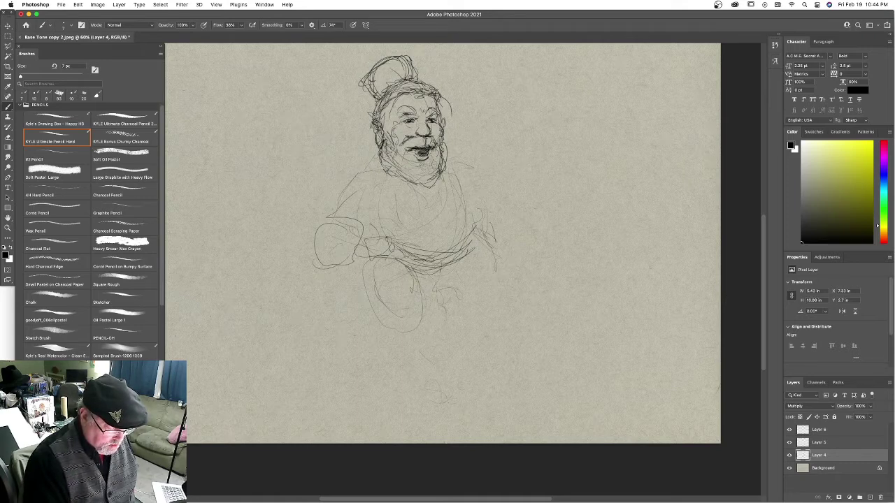
{"action": "left_click_drag", "start_coordinate": [388, 263], "coordinate": [406, 264]}
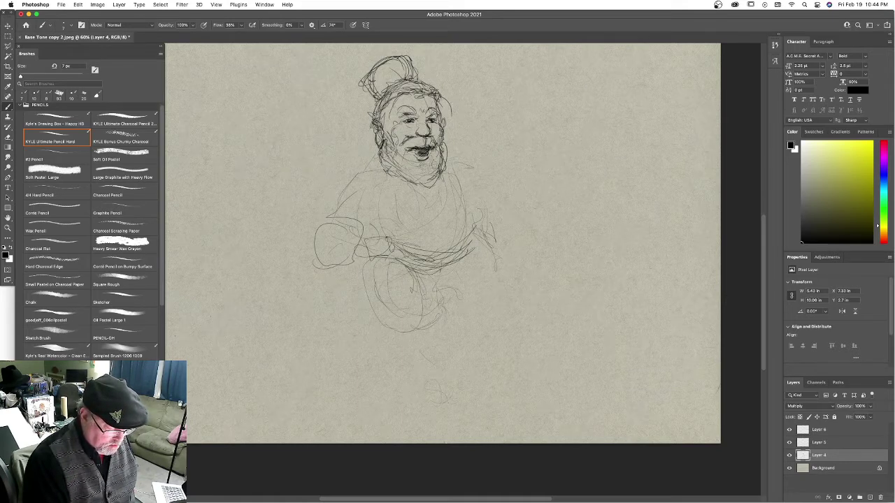
Round out the near thigh with repeated curves and sketch the overlapping rounded form between the legs.
{"action": "left_click_drag", "start_coordinate": [373, 312], "coordinate": [391, 329]}
{"action": "mouse_move", "coordinate": [369, 262]}
{"action": "left_mouse_down"}
{"action": "mouse_move", "coordinate": [366, 295]}
{"action": "mouse_move", "coordinate": [401, 331]}
{"action": "mouse_move", "coordinate": [445, 306]}
{"action": "left_mouse_up"}
{"action": "left_click_drag", "start_coordinate": [441, 274], "coordinate": [446, 306]}
{"action": "left_click_drag", "start_coordinate": [421, 274], "coordinate": [410, 301]}
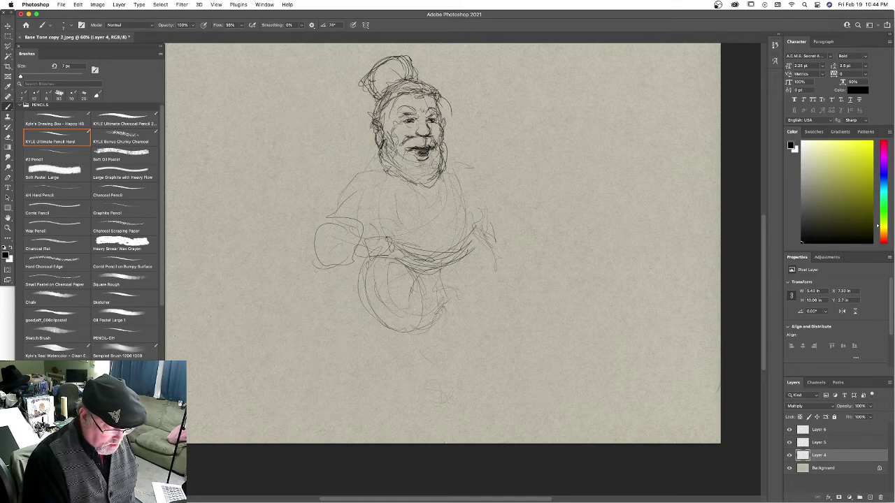
{"action": "mouse_move", "coordinate": [443, 264]}
{"action": "left_mouse_down"}
{"action": "mouse_move", "coordinate": [454, 315]}
{"action": "mouse_move", "coordinate": [415, 299]}
{"action": "left_mouse_up"}
{"action": "mouse_move", "coordinate": [419, 302]}
{"action": "left_mouse_down"}
{"action": "mouse_move", "coordinate": [441, 322]}
{"action": "mouse_move", "coordinate": [418, 343]}
{"action": "left_mouse_up"}
{"action": "left_click_drag", "start_coordinate": [463, 285], "coordinate": [452, 316]}
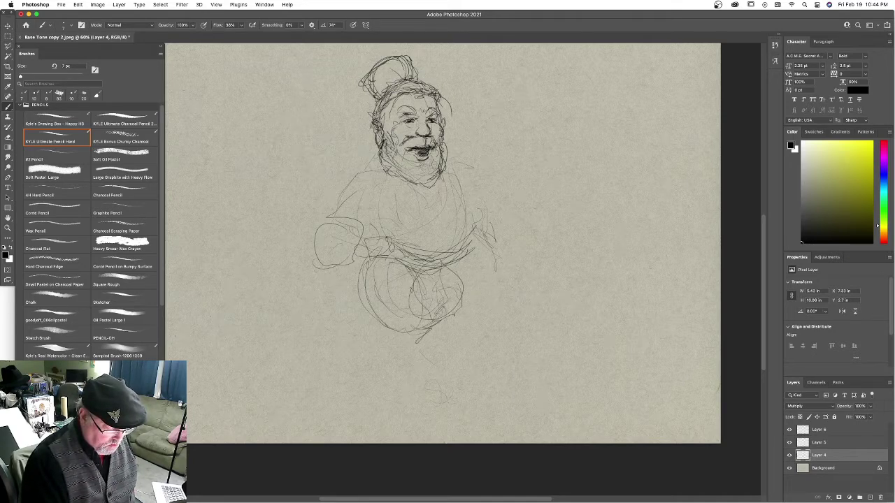
{"action": "left_click_drag", "start_coordinate": [436, 276], "coordinate": [459, 284]}
{"action": "mouse_move", "coordinate": [437, 271]}
{"action": "left_mouse_down"}
{"action": "mouse_move", "coordinate": [407, 310]}
{"action": "mouse_move", "coordinate": [406, 333]}
{"action": "left_mouse_up"}
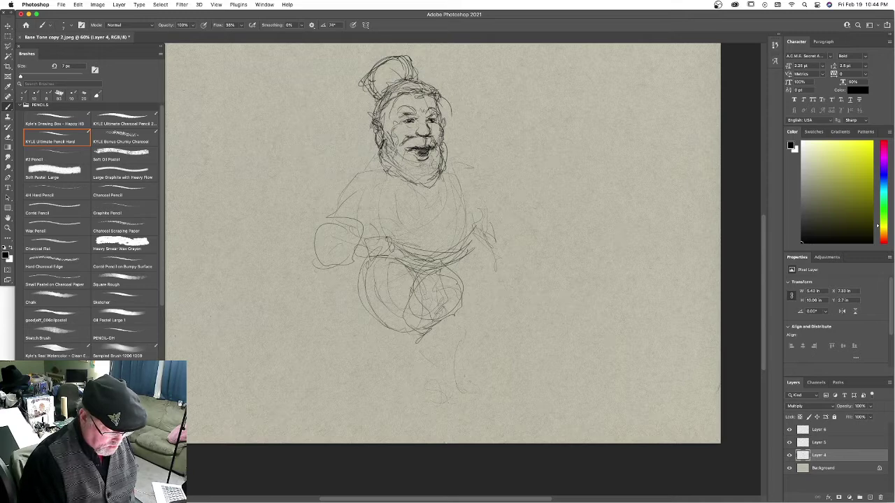
Sketch the far leg's outer contour from the hip past the knee, with a rough foot at its base.
{"action": "left_click_drag", "start_coordinate": [452, 412], "coordinate": [472, 415]}
{"action": "left_click_drag", "start_coordinate": [470, 383], "coordinate": [485, 413]}
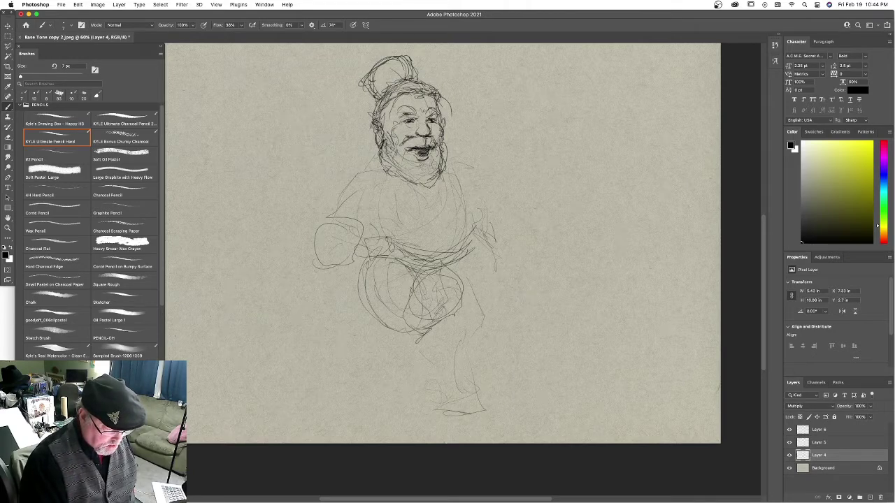
{"action": "left_click_drag", "start_coordinate": [473, 244], "coordinate": [491, 290]}
{"action": "mouse_move", "coordinate": [460, 257]}
{"action": "left_mouse_down"}
{"action": "mouse_move", "coordinate": [481, 273]}
{"action": "mouse_move", "coordinate": [490, 308]}
{"action": "left_mouse_up"}
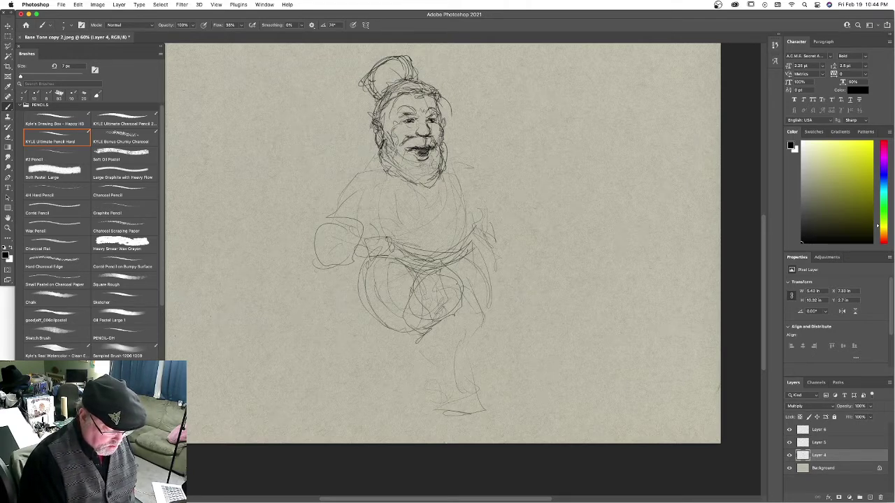
Shape the foot as a broad shoe with a heel, sole and rounded upper, joined to the ankle.
{"action": "mouse_move", "coordinate": [418, 356]}
{"action": "left_mouse_down"}
{"action": "mouse_move", "coordinate": [413, 397]}
{"action": "mouse_move", "coordinate": [447, 423]}
{"action": "left_mouse_up"}
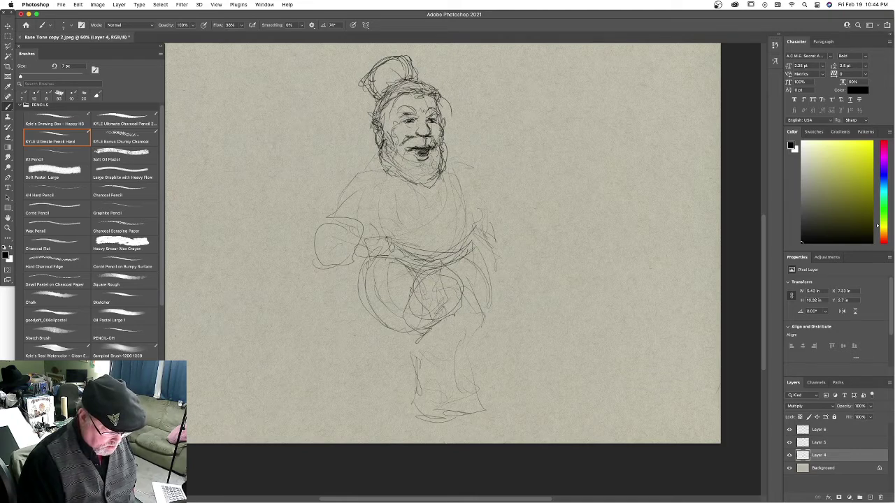
{"action": "mouse_move", "coordinate": [434, 368]}
{"action": "left_mouse_down"}
{"action": "mouse_move", "coordinate": [412, 386]}
{"action": "mouse_move", "coordinate": [411, 411]}
{"action": "left_mouse_up"}
{"action": "left_click_drag", "start_coordinate": [424, 410], "coordinate": [404, 418]}
{"action": "mouse_move", "coordinate": [469, 382]}
{"action": "left_mouse_down"}
{"action": "mouse_move", "coordinate": [445, 411]}
{"action": "mouse_move", "coordinate": [412, 412]}
{"action": "mouse_move", "coordinate": [480, 414]}
{"action": "left_mouse_up"}
{"action": "left_click_drag", "start_coordinate": [480, 393], "coordinate": [477, 417]}
{"action": "mouse_move", "coordinate": [434, 383]}
{"action": "left_mouse_down"}
{"action": "mouse_move", "coordinate": [469, 379]}
{"action": "mouse_move", "coordinate": [479, 398]}
{"action": "left_mouse_up"}
{"action": "left_click_drag", "start_coordinate": [452, 378], "coordinate": [474, 397]}
{"action": "left_click_drag", "start_coordinate": [469, 347], "coordinate": [453, 377]}
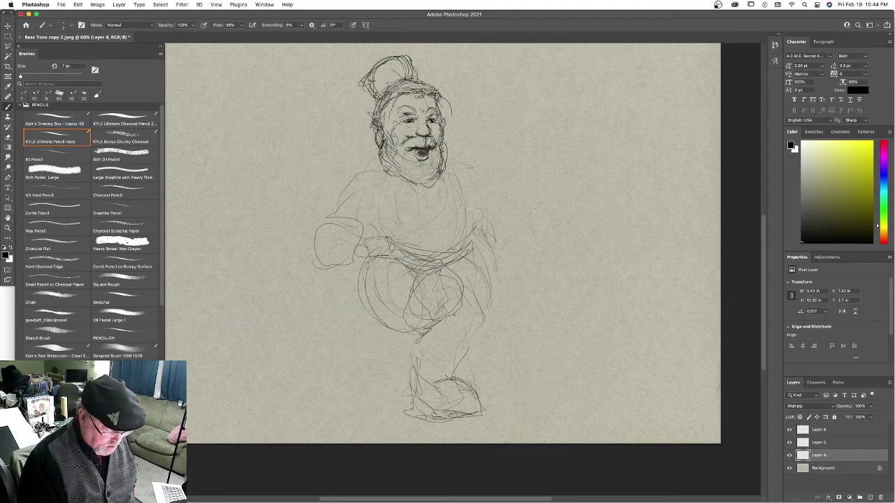
Draw the back contour of the lower leg from the thigh down to the shoe's heel.
{"action": "mouse_move", "coordinate": [440, 322]}
{"action": "left_mouse_down"}
{"action": "mouse_move", "coordinate": [411, 346]}
{"action": "mouse_move", "coordinate": [467, 300]}
{"action": "left_mouse_up"}
{"action": "mouse_move", "coordinate": [441, 276]}
{"action": "left_mouse_down"}
{"action": "mouse_move", "coordinate": [467, 299]}
{"action": "mouse_move", "coordinate": [410, 323]}
{"action": "mouse_move", "coordinate": [398, 346]}
{"action": "mouse_move", "coordinate": [411, 348]}
{"action": "mouse_move", "coordinate": [413, 381]}
{"action": "left_mouse_up"}
{"action": "left_click_drag", "start_coordinate": [411, 332], "coordinate": [411, 387]}
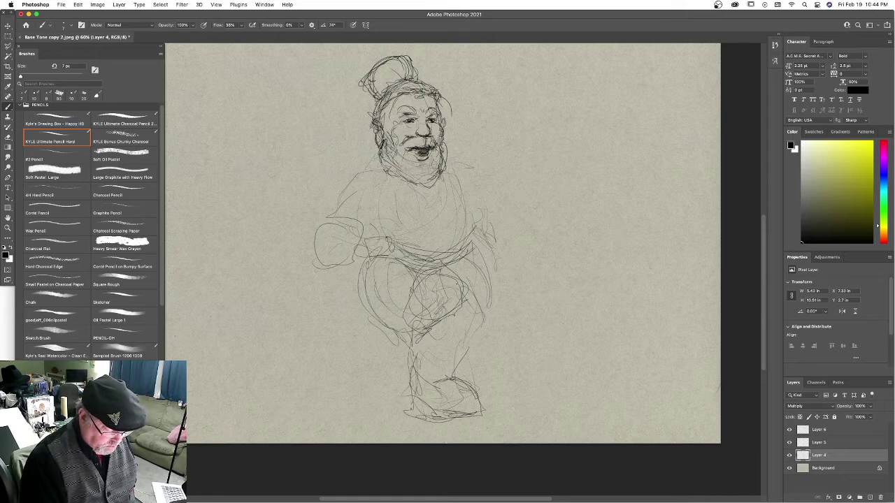
Sketch the far hand at the hip and define the far sleeve with angular strokes from the shoulder.
{"action": "mouse_move", "coordinate": [460, 360]}
{"action": "left_mouse_down"}
{"action": "mouse_move", "coordinate": [480, 268]}
{"action": "mouse_move", "coordinate": [464, 255]}
{"action": "left_mouse_up"}
{"action": "left_click_drag", "start_coordinate": [484, 218], "coordinate": [495, 235]}
{"action": "mouse_move", "coordinate": [473, 235]}
{"action": "left_mouse_down"}
{"action": "mouse_move", "coordinate": [502, 260]}
{"action": "mouse_move", "coordinate": [502, 252]}
{"action": "left_mouse_up"}
{"action": "left_click_drag", "start_coordinate": [490, 222], "coordinate": [501, 250]}
{"action": "left_click_drag", "start_coordinate": [472, 214], "coordinate": [495, 226]}
{"action": "left_click_drag", "start_coordinate": [455, 174], "coordinate": [476, 200]}
{"action": "left_click_drag", "start_coordinate": [459, 172], "coordinate": [497, 217]}
{"action": "left_click_drag", "start_coordinate": [469, 168], "coordinate": [498, 211]}
Sketch the garment's hem under the belly and carry it down the near hip's outer edge.
{"action": "left_click_drag", "start_coordinate": [466, 260], "coordinate": [424, 280]}
{"action": "mouse_move", "coordinate": [397, 260]}
{"action": "left_mouse_down"}
{"action": "mouse_move", "coordinate": [421, 287]}
{"action": "mouse_move", "coordinate": [367, 271]}
{"action": "left_mouse_up"}
{"action": "left_click_drag", "start_coordinate": [372, 270], "coordinate": [352, 305]}
{"action": "left_click_drag", "start_coordinate": [402, 262], "coordinate": [375, 267]}
{"action": "left_click_drag", "start_coordinate": [375, 268], "coordinate": [355, 312]}
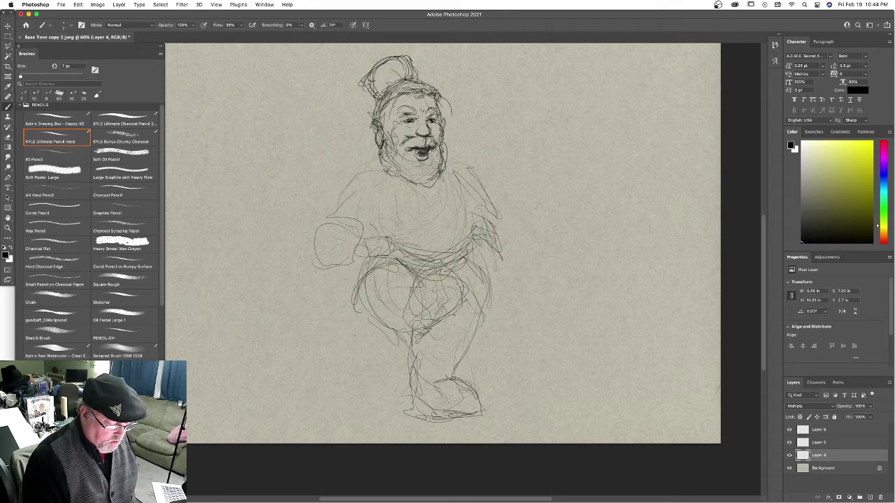
Build up the far trouser leg as a full rounded form bunching at the knee, and reinforce the far hand.
{"action": "left_click_drag", "start_coordinate": [481, 274], "coordinate": [452, 281]}
{"action": "left_click_drag", "start_coordinate": [487, 314], "coordinate": [472, 327]}
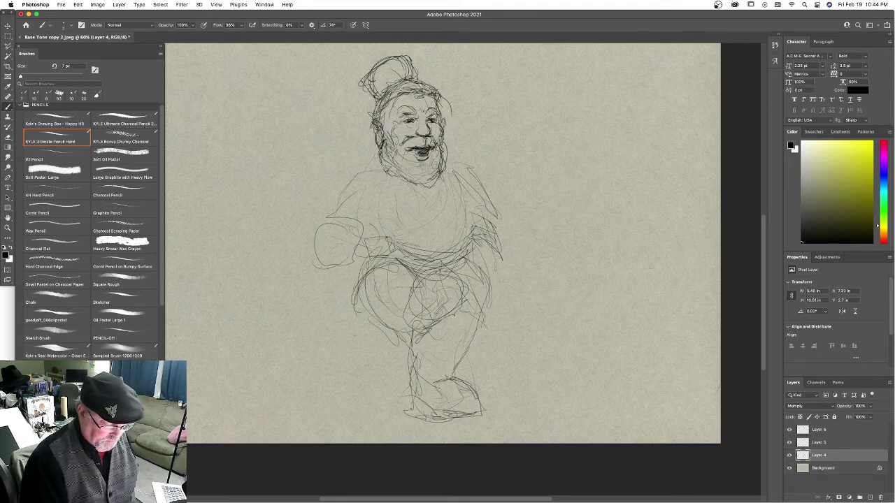
{"action": "left_click_drag", "start_coordinate": [488, 274], "coordinate": [485, 293]}
{"action": "left_click_drag", "start_coordinate": [491, 295], "coordinate": [457, 333]}
{"action": "mouse_move", "coordinate": [489, 263]}
{"action": "left_mouse_down"}
{"action": "mouse_move", "coordinate": [482, 332]}
{"action": "mouse_move", "coordinate": [470, 267]}
{"action": "left_mouse_up"}
{"action": "mouse_move", "coordinate": [487, 273]}
{"action": "left_mouse_down"}
{"action": "mouse_move", "coordinate": [478, 339]}
{"action": "mouse_move", "coordinate": [462, 333]}
{"action": "left_mouse_up"}
{"action": "left_click_drag", "start_coordinate": [470, 335], "coordinate": [449, 320]}
{"action": "left_click_drag", "start_coordinate": [463, 286], "coordinate": [436, 302]}
{"action": "left_click_drag", "start_coordinate": [486, 242], "coordinate": [492, 266]}
{"action": "mouse_move", "coordinate": [503, 226]}
{"action": "left_mouse_down"}
{"action": "mouse_move", "coordinate": [491, 249]}
{"action": "mouse_move", "coordinate": [478, 245]}
{"action": "mouse_move", "coordinate": [467, 293]}
{"action": "left_mouse_up"}
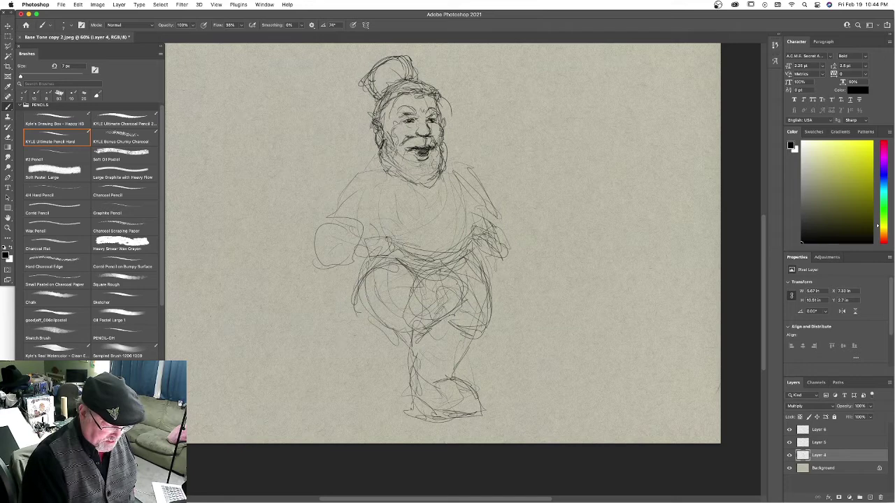
Sketch crossing construction strokes around the knees and upper calf where the two legs overlap.
{"action": "left_click_drag", "start_coordinate": [410, 340], "coordinate": [438, 347]}
{"action": "mouse_move", "coordinate": [438, 347]}
{"action": "left_mouse_down"}
{"action": "mouse_move", "coordinate": [441, 325]}
{"action": "mouse_move", "coordinate": [450, 342]}
{"action": "mouse_move", "coordinate": [441, 310]}
{"action": "left_mouse_up"}
{"action": "mouse_move", "coordinate": [439, 296]}
{"action": "left_mouse_down"}
{"action": "mouse_move", "coordinate": [414, 309]}
{"action": "mouse_move", "coordinate": [417, 318]}
{"action": "left_mouse_up"}
{"action": "left_click_drag", "start_coordinate": [424, 308], "coordinate": [449, 334]}
{"action": "left_click_drag", "start_coordinate": [421, 333], "coordinate": [459, 357]}
{"action": "left_click_drag", "start_coordinate": [458, 319], "coordinate": [445, 336]}
{"action": "mouse_move", "coordinate": [437, 303]}
{"action": "left_mouse_down"}
{"action": "mouse_move", "coordinate": [414, 313]}
{"action": "mouse_move", "coordinate": [410, 326]}
{"action": "left_mouse_up"}
{"action": "mouse_move", "coordinate": [410, 322]}
{"action": "left_mouse_down"}
{"action": "mouse_move", "coordinate": [400, 334]}
{"action": "mouse_move", "coordinate": [410, 357]}
{"action": "left_mouse_up"}
{"action": "mouse_move", "coordinate": [410, 348]}
{"action": "left_mouse_down"}
{"action": "mouse_move", "coordinate": [414, 363]}
{"action": "mouse_move", "coordinate": [404, 358]}
{"action": "left_mouse_up"}
{"action": "left_click_drag", "start_coordinate": [422, 360], "coordinate": [437, 365]}
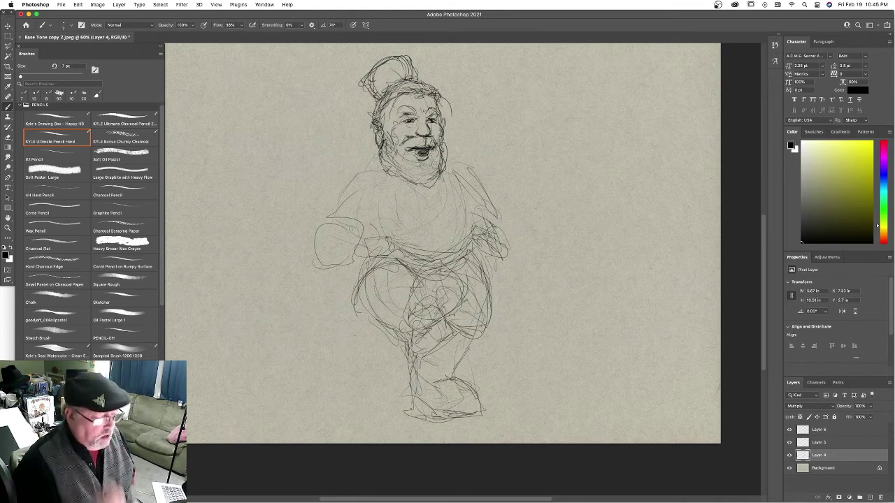
Strengthen the near thigh's inner contour and the knee folds with looping strokes down to the calf.
{"action": "mouse_move", "coordinate": [451, 315]}
{"action": "left_mouse_down"}
{"action": "mouse_move", "coordinate": [416, 365]}
{"action": "mouse_move", "coordinate": [443, 364]}
{"action": "left_mouse_up"}
{"action": "mouse_move", "coordinate": [453, 315]}
{"action": "left_mouse_down"}
{"action": "mouse_move", "coordinate": [441, 353]}
{"action": "mouse_move", "coordinate": [421, 312]}
{"action": "left_mouse_up"}
{"action": "mouse_move", "coordinate": [429, 289]}
{"action": "left_mouse_down"}
{"action": "mouse_move", "coordinate": [420, 309]}
{"action": "mouse_move", "coordinate": [390, 259]}
{"action": "mouse_move", "coordinate": [377, 278]}
{"action": "left_mouse_up"}
{"action": "mouse_move", "coordinate": [434, 313]}
{"action": "left_mouse_down"}
{"action": "mouse_move", "coordinate": [416, 266]}
{"action": "mouse_move", "coordinate": [375, 273]}
{"action": "mouse_move", "coordinate": [365, 291]}
{"action": "left_mouse_up"}
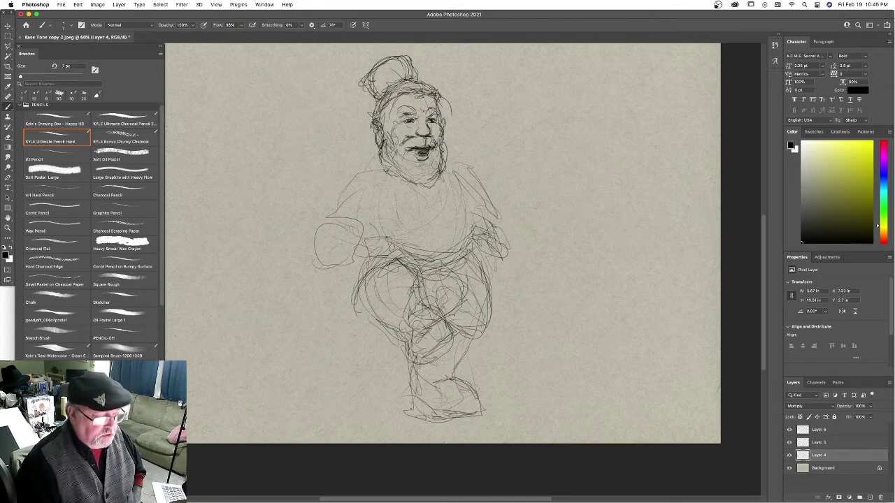
{"action": "mouse_move", "coordinate": [392, 346]}
{"action": "left_mouse_down"}
{"action": "mouse_move", "coordinate": [401, 362]}
{"action": "mouse_move", "coordinate": [437, 362]}
{"action": "mouse_move", "coordinate": [446, 350]}
{"action": "left_mouse_up"}
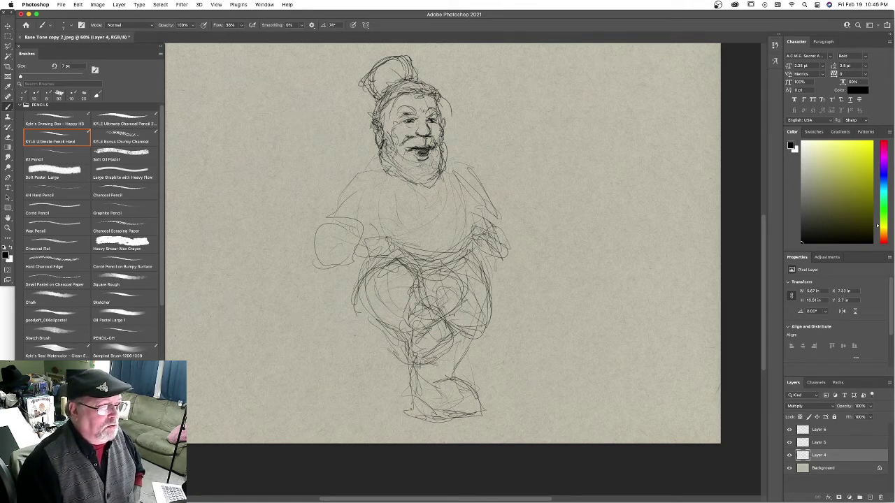
{"action": "left_click_drag", "start_coordinate": [446, 317], "coordinate": [437, 333]}
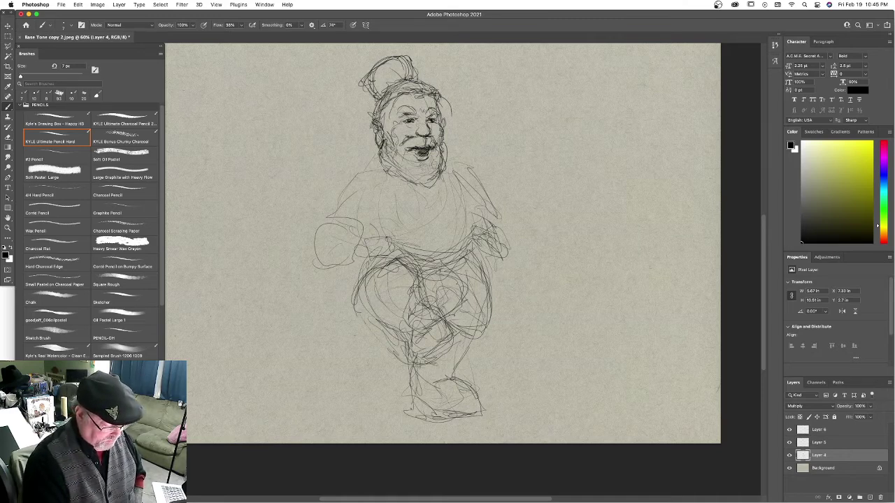
Taper the near trouser leg from the outer thigh to the ankle and add a gathered cuff above the shoe.
{"action": "left_click_drag", "start_coordinate": [362, 303], "coordinate": [382, 331]}
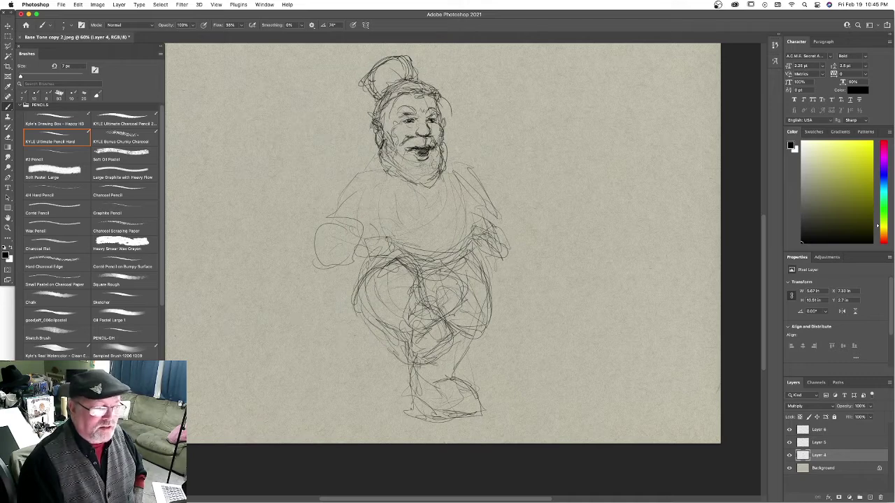
{"action": "mouse_move", "coordinate": [394, 352]}
{"action": "left_mouse_down"}
{"action": "mouse_move", "coordinate": [424, 372]}
{"action": "mouse_move", "coordinate": [444, 358]}
{"action": "mouse_move", "coordinate": [446, 316]}
{"action": "mouse_move", "coordinate": [407, 259]}
{"action": "mouse_move", "coordinate": [354, 304]}
{"action": "left_mouse_up"}
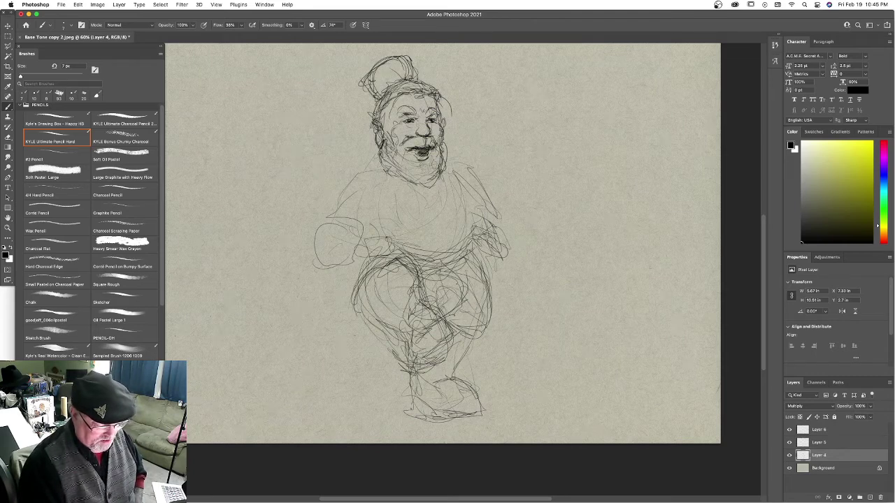
{"action": "left_click_drag", "start_coordinate": [445, 358], "coordinate": [464, 356]}
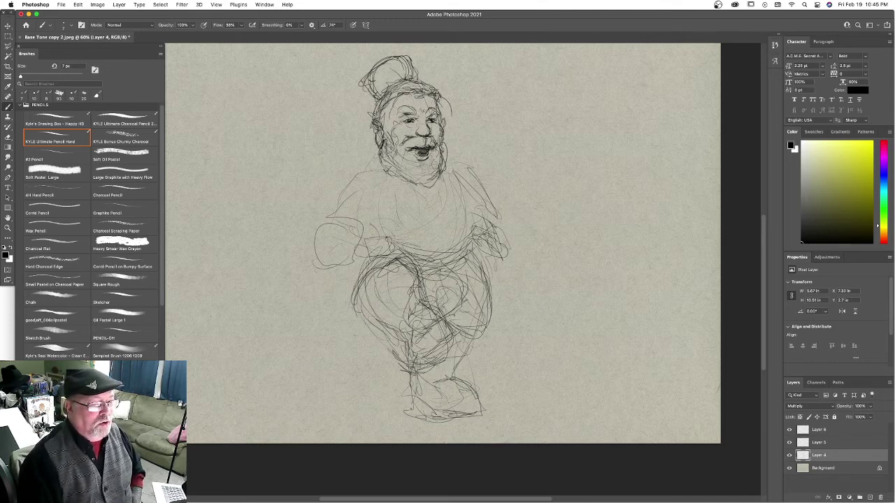
{"action": "left_click_drag", "start_coordinate": [396, 338], "coordinate": [405, 349]}
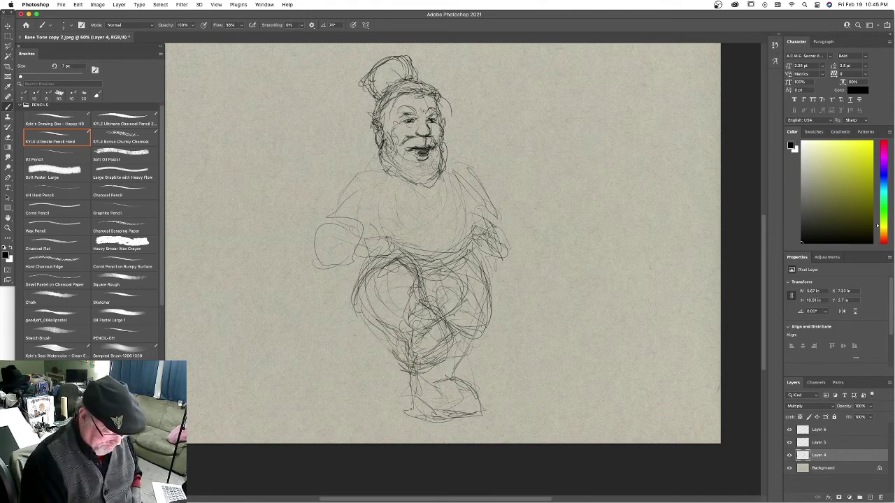
{"action": "mouse_move", "coordinate": [375, 323]}
{"action": "left_mouse_down"}
{"action": "mouse_move", "coordinate": [409, 365]}
{"action": "mouse_move", "coordinate": [438, 372]}
{"action": "mouse_move", "coordinate": [420, 375]}
{"action": "left_mouse_up"}
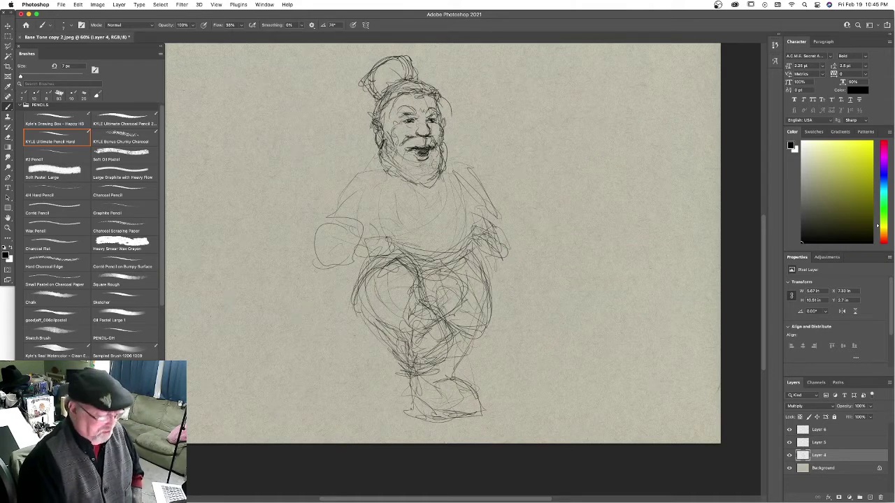
Darken the near thigh's upper and outer contours with layered strokes and round out the shoe's heel.
{"action": "mouse_move", "coordinate": [428, 319]}
{"action": "left_mouse_down"}
{"action": "mouse_move", "coordinate": [401, 258]}
{"action": "mouse_move", "coordinate": [384, 263]}
{"action": "left_mouse_up"}
{"action": "mouse_move", "coordinate": [360, 294]}
{"action": "left_mouse_down"}
{"action": "mouse_move", "coordinate": [423, 264]}
{"action": "mouse_move", "coordinate": [427, 281]}
{"action": "left_mouse_up"}
{"action": "left_click_drag", "start_coordinate": [370, 270], "coordinate": [405, 262]}
{"action": "left_click_drag", "start_coordinate": [359, 279], "coordinate": [374, 331]}
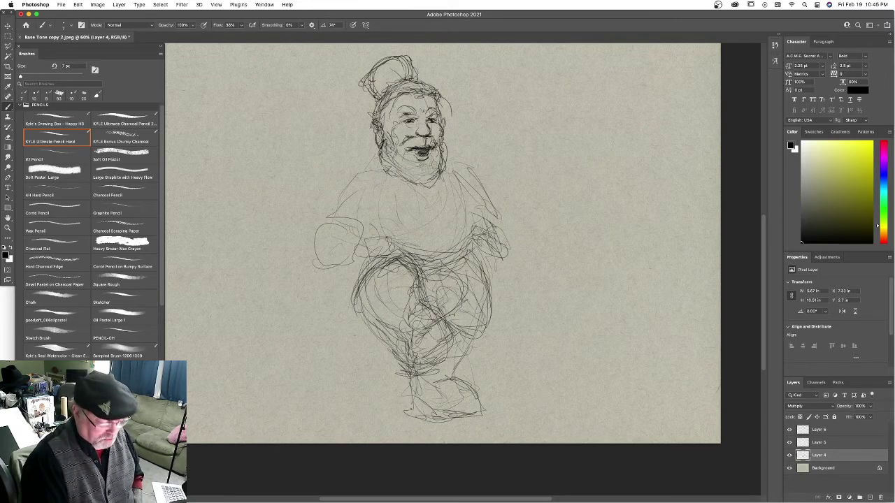
{"action": "left_click_drag", "start_coordinate": [378, 337], "coordinate": [393, 355]}
{"action": "left_click_drag", "start_coordinate": [409, 390], "coordinate": [399, 408]}
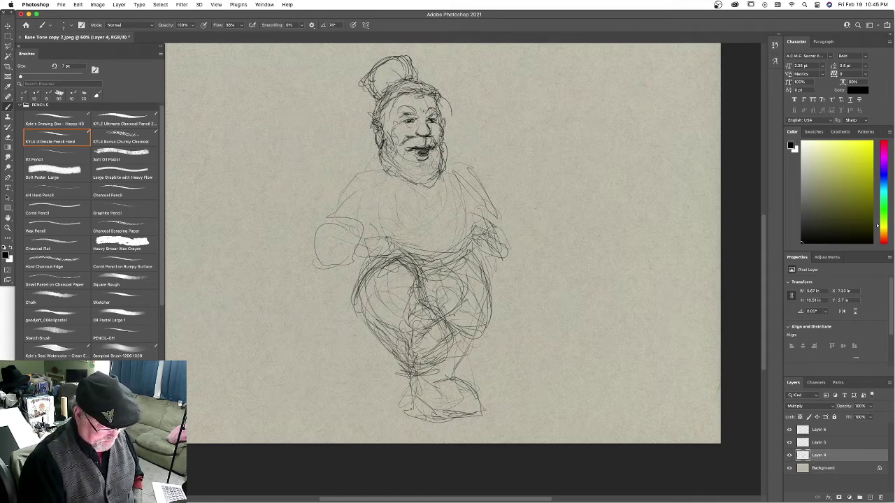
Add fold lines across the inner thighs and knees and reinforce the near trouser leg's outline.
{"action": "mouse_move", "coordinate": [474, 334]}
{"action": "left_mouse_down"}
{"action": "mouse_move", "coordinate": [442, 358]}
{"action": "mouse_move", "coordinate": [437, 309]}
{"action": "left_mouse_up"}
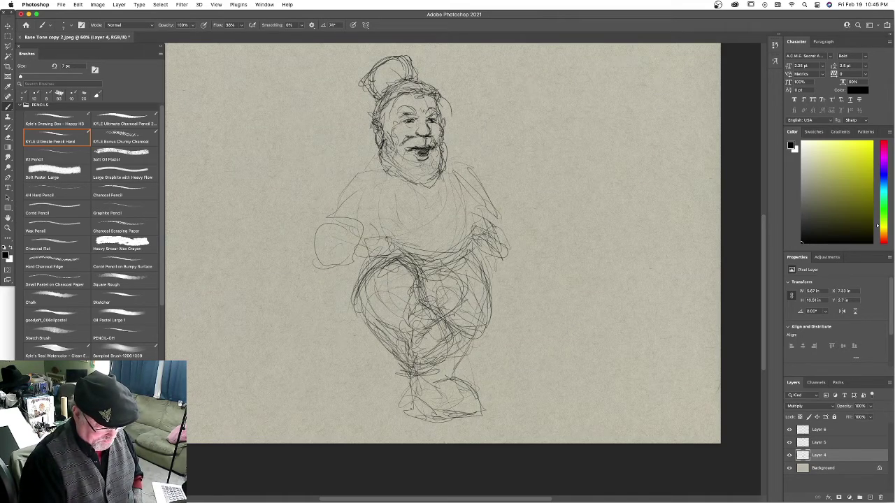
{"action": "left_click_drag", "start_coordinate": [428, 270], "coordinate": [449, 314]}
{"action": "left_click_drag", "start_coordinate": [368, 291], "coordinate": [411, 350]}
{"action": "left_click_drag", "start_coordinate": [385, 277], "coordinate": [368, 290]}
{"action": "left_click_drag", "start_coordinate": [438, 294], "coordinate": [445, 313]}
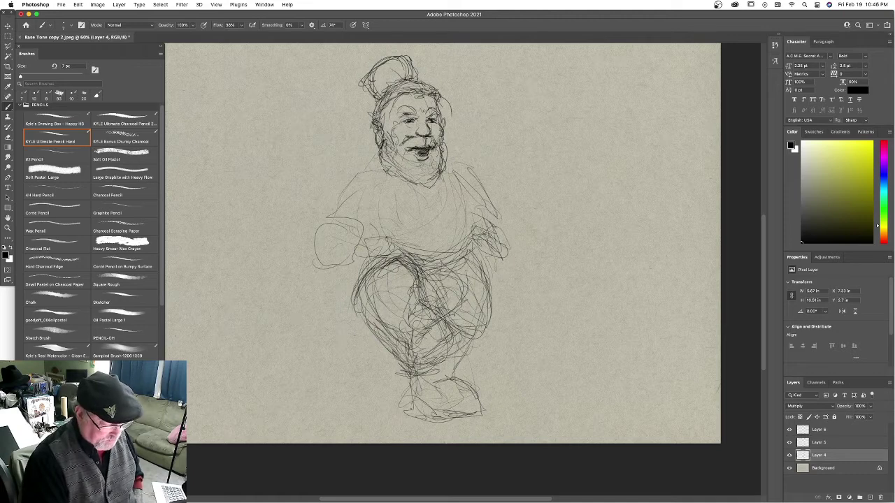
{"action": "left_click_drag", "start_coordinate": [430, 277], "coordinate": [445, 312]}
{"action": "left_click_drag", "start_coordinate": [407, 251], "coordinate": [391, 336]}
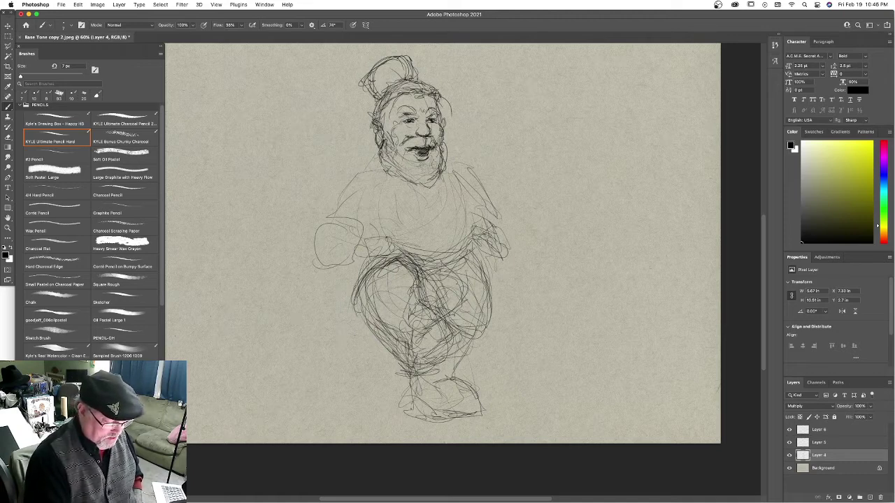
{"action": "left_click_drag", "start_coordinate": [370, 275], "coordinate": [393, 340]}
Rework the near hand and forearm at the hip and draw a draped sleeve cuff around the wrist.
{"action": "mouse_move", "coordinate": [368, 257]}
{"action": "left_mouse_down"}
{"action": "mouse_move", "coordinate": [355, 287]}
{"action": "mouse_move", "coordinate": [367, 267]}
{"action": "mouse_move", "coordinate": [386, 265]}
{"action": "left_mouse_up"}
{"action": "mouse_move", "coordinate": [375, 245]}
{"action": "left_mouse_down"}
{"action": "mouse_move", "coordinate": [388, 257]}
{"action": "mouse_move", "coordinate": [375, 259]}
{"action": "left_mouse_up"}
{"action": "left_click_drag", "start_coordinate": [353, 259], "coordinate": [386, 271]}
{"action": "left_click_drag", "start_coordinate": [375, 236], "coordinate": [392, 261]}
{"action": "mouse_move", "coordinate": [347, 235]}
{"action": "left_mouse_down"}
{"action": "mouse_move", "coordinate": [375, 263]}
{"action": "mouse_move", "coordinate": [361, 277]}
{"action": "left_mouse_up"}
{"action": "mouse_move", "coordinate": [379, 233]}
{"action": "left_mouse_down"}
{"action": "mouse_move", "coordinate": [391, 264]}
{"action": "mouse_move", "coordinate": [376, 232]}
{"action": "left_mouse_up"}
{"action": "mouse_move", "coordinate": [357, 225]}
{"action": "left_mouse_down"}
{"action": "mouse_move", "coordinate": [341, 266]}
{"action": "mouse_move", "coordinate": [402, 253]}
{"action": "mouse_move", "coordinate": [390, 227]}
{"action": "left_mouse_up"}
{"action": "left_click_drag", "start_coordinate": [362, 225], "coordinate": [347, 278]}
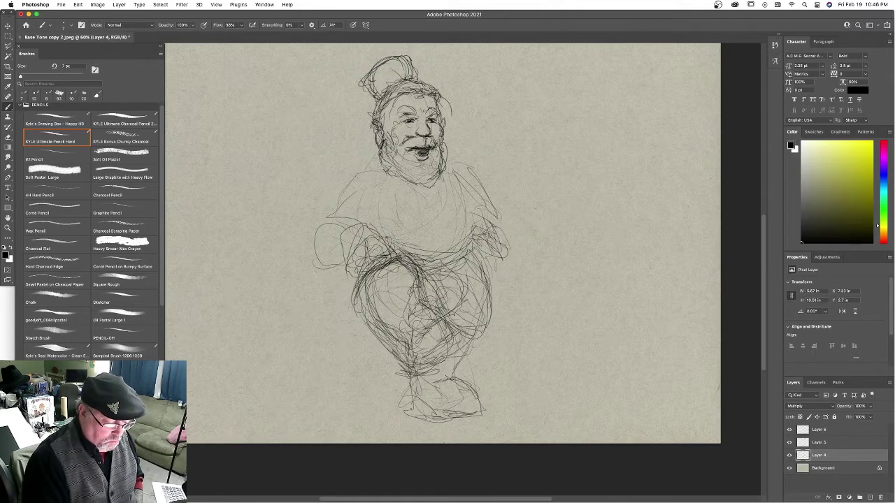
Add hatching and fold strokes across the far thigh below the garment's hem.
{"action": "left_click_drag", "start_coordinate": [482, 264], "coordinate": [498, 275]}
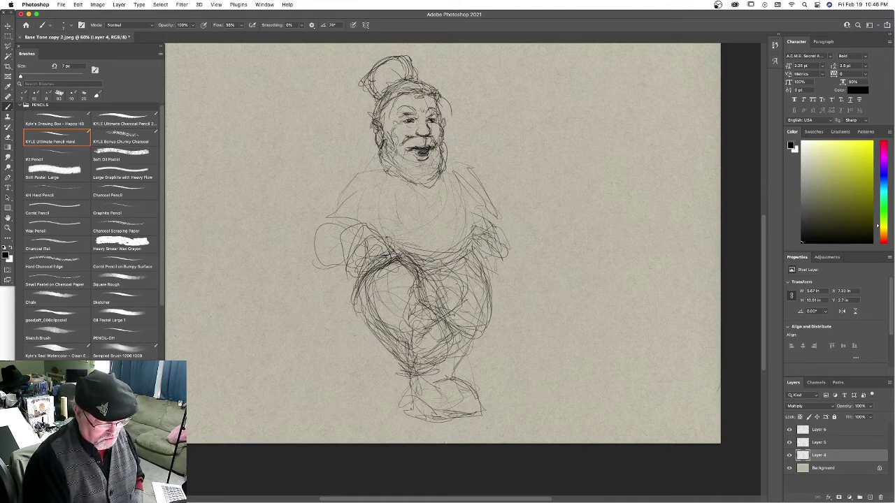
{"action": "mouse_move", "coordinate": [443, 312]}
{"action": "left_mouse_down"}
{"action": "mouse_move", "coordinate": [475, 308]}
{"action": "mouse_move", "coordinate": [481, 283]}
{"action": "left_mouse_up"}
{"action": "mouse_move", "coordinate": [470, 334]}
{"action": "left_mouse_down"}
{"action": "mouse_move", "coordinate": [454, 368]}
{"action": "mouse_move", "coordinate": [485, 273]}
{"action": "left_mouse_up"}
{"action": "left_click_drag", "start_coordinate": [432, 287], "coordinate": [456, 312]}
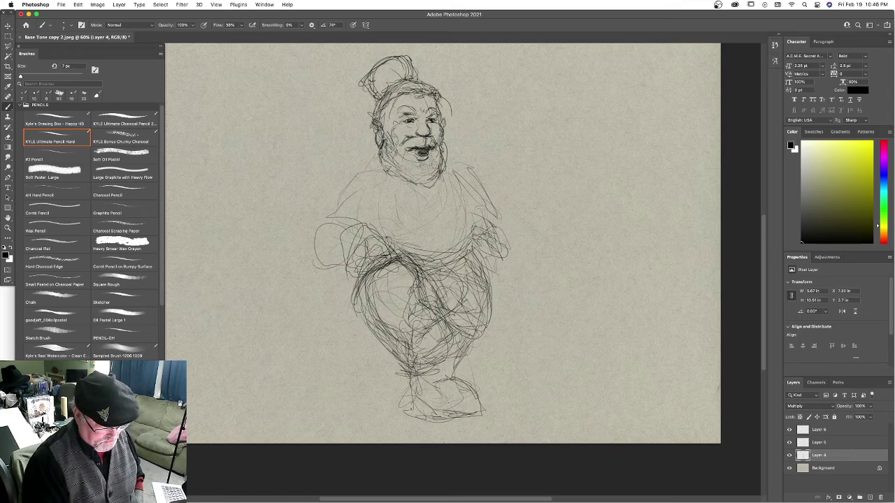
Extend hanging drapery below the far hand and reinforce the near shoulder and sleeve edge.
{"action": "left_click_drag", "start_coordinate": [479, 249], "coordinate": [504, 287]}
{"action": "left_click_drag", "start_coordinate": [502, 267], "coordinate": [506, 290]}
{"action": "left_click_drag", "start_coordinate": [380, 159], "coordinate": [348, 183]}
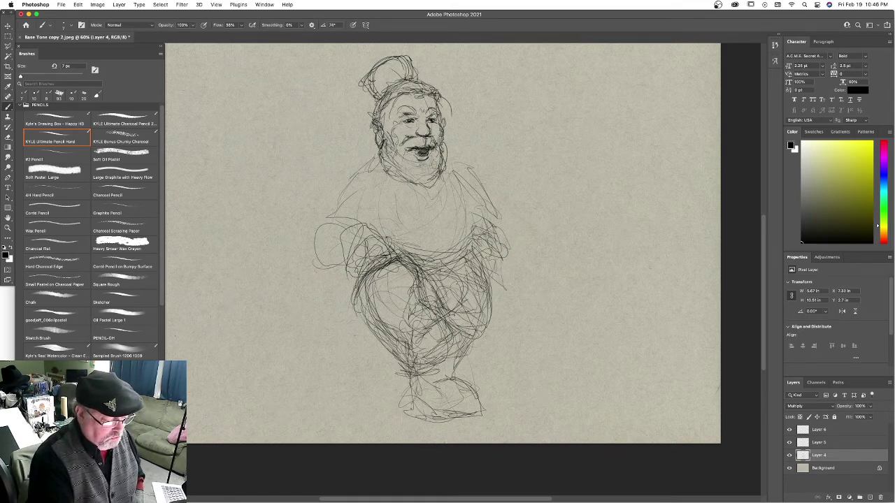
{"action": "left_click_drag", "start_coordinate": [352, 216], "coordinate": [375, 233]}
{"action": "left_click_drag", "start_coordinate": [426, 286], "coordinate": [436, 303]}
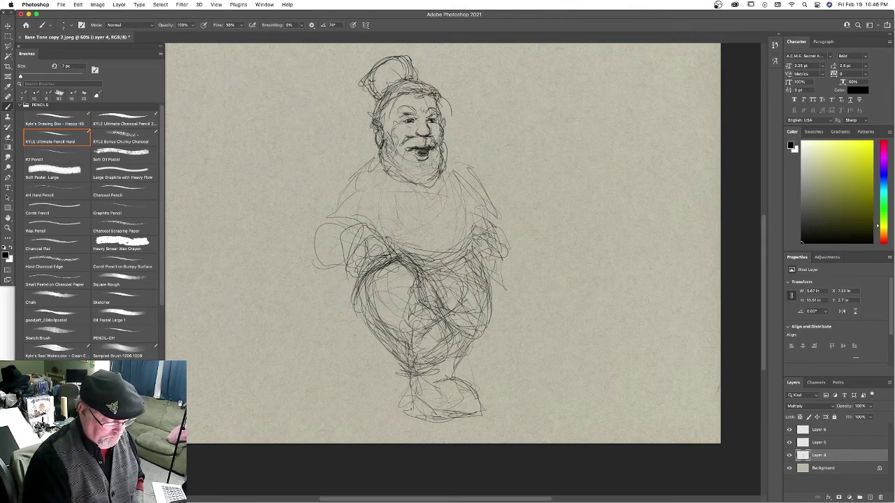
Add a stroke down the beard's far side and reinforce the ankle, heel and toe contours of the foot.
{"action": "left_click_drag", "start_coordinate": [447, 152], "coordinate": [432, 199]}
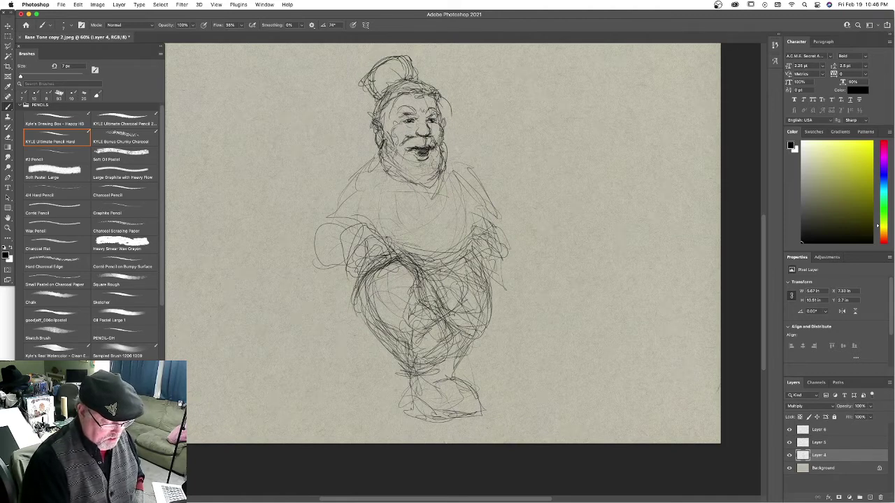
{"action": "left_click_drag", "start_coordinate": [408, 375], "coordinate": [411, 405]}
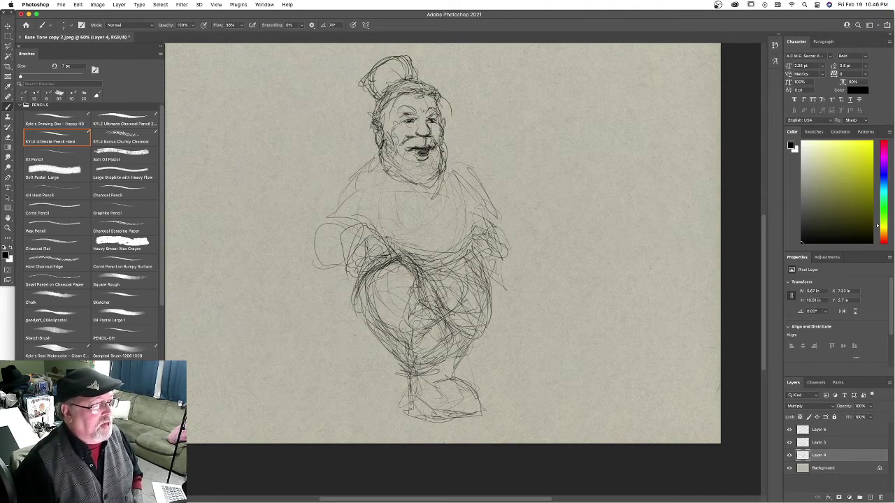
{"action": "left_click_drag", "start_coordinate": [446, 418], "coordinate": [404, 383]}
{"action": "left_click_drag", "start_coordinate": [475, 403], "coordinate": [460, 363]}
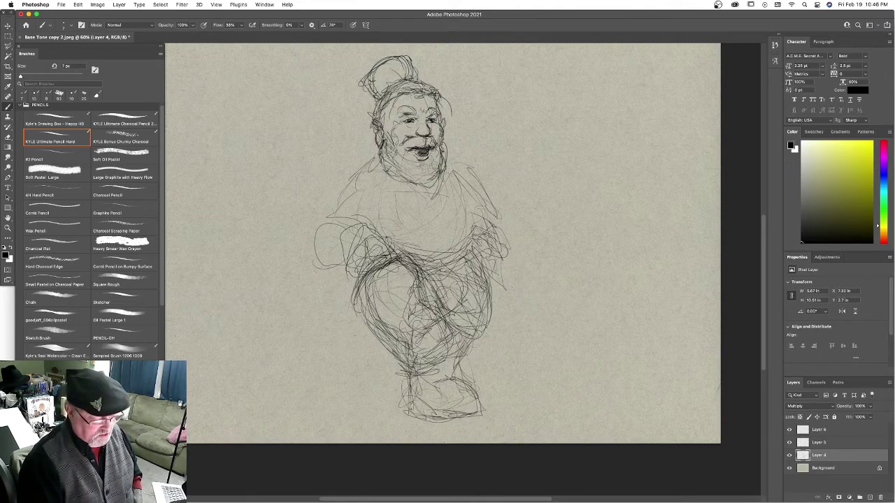
Reinforce the outer edge of the far trouser leg and draw the torso's far side up to the shoulder.
{"action": "mouse_move", "coordinate": [474, 253]}
{"action": "left_mouse_down"}
{"action": "mouse_move", "coordinate": [484, 290]}
{"action": "mouse_move", "coordinate": [475, 331]}
{"action": "left_mouse_up"}
{"action": "left_click_drag", "start_coordinate": [484, 275], "coordinate": [486, 326]}
{"action": "mouse_move", "coordinate": [458, 254]}
{"action": "left_mouse_down"}
{"action": "mouse_move", "coordinate": [436, 265]}
{"action": "mouse_move", "coordinate": [459, 192]}
{"action": "mouse_move", "coordinate": [456, 170]}
{"action": "left_mouse_up"}
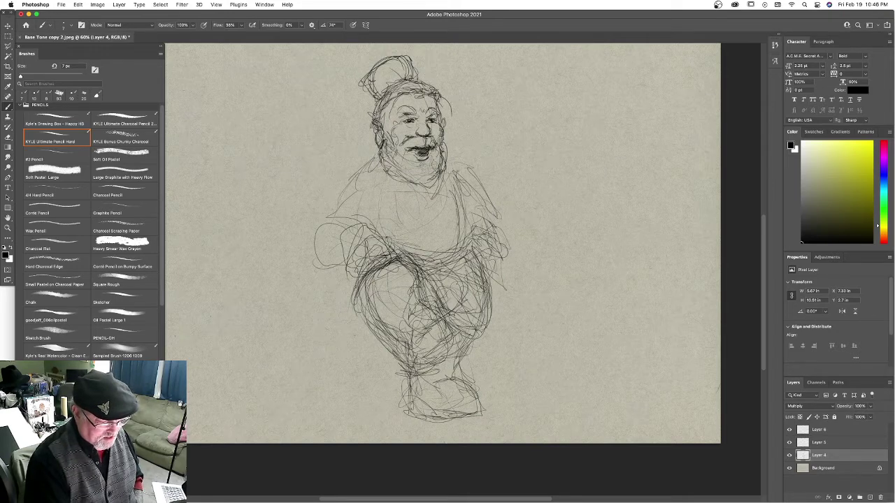
Sketch fold lines over the near shoulder and sleeve and strengthen the garment's edge along the far side of the chest.
{"action": "mouse_move", "coordinate": [380, 197]}
{"action": "left_mouse_down"}
{"action": "mouse_move", "coordinate": [370, 207]}
{"action": "mouse_move", "coordinate": [381, 212]}
{"action": "left_mouse_up"}
{"action": "mouse_move", "coordinate": [366, 195]}
{"action": "left_mouse_down"}
{"action": "mouse_move", "coordinate": [350, 211]}
{"action": "mouse_move", "coordinate": [335, 203]}
{"action": "left_mouse_up"}
{"action": "left_click_drag", "start_coordinate": [359, 184], "coordinate": [339, 201]}
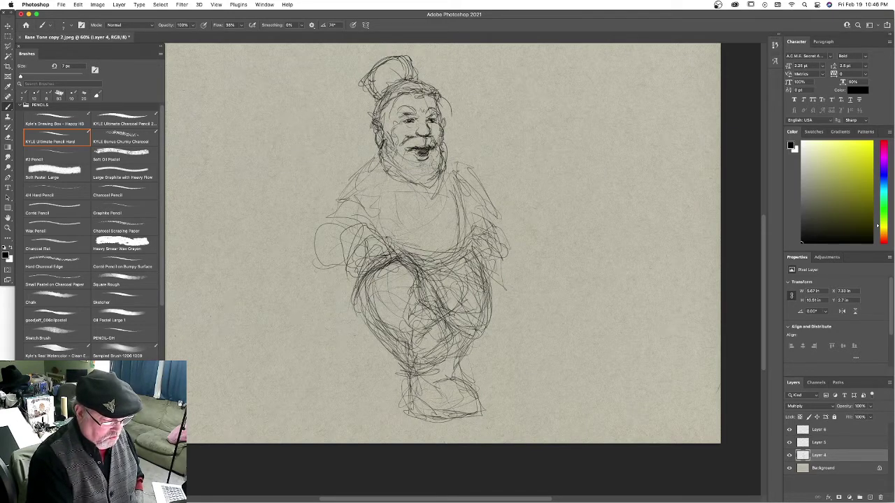
{"action": "left_click_drag", "start_coordinate": [376, 160], "coordinate": [353, 186]}
{"action": "left_click_drag", "start_coordinate": [456, 189], "coordinate": [461, 200]}
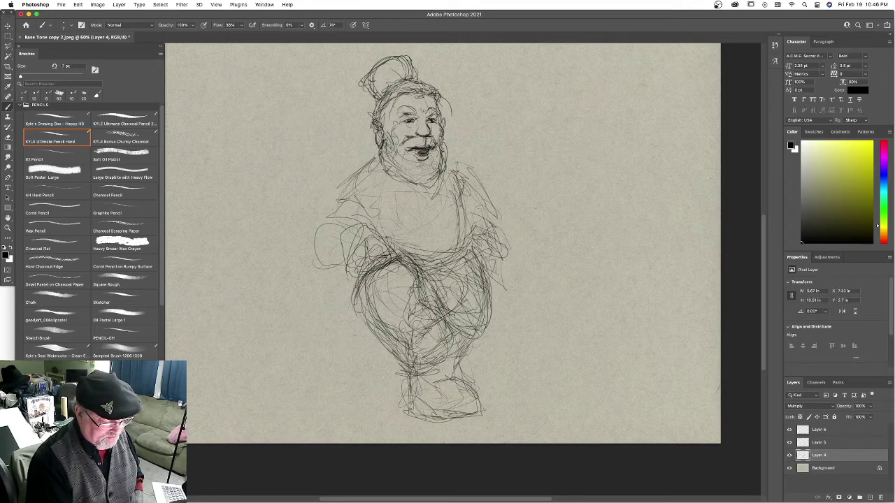
{"action": "left_click_drag", "start_coordinate": [446, 169], "coordinate": [462, 237]}
{"action": "left_click_drag", "start_coordinate": [369, 192], "coordinate": [378, 236]}
{"action": "mouse_move", "coordinate": [367, 193]}
{"action": "left_mouse_down"}
{"action": "mouse_move", "coordinate": [354, 218]}
{"action": "mouse_move", "coordinate": [331, 218]}
{"action": "left_mouse_up"}
{"action": "left_click_drag", "start_coordinate": [369, 216], "coordinate": [353, 228]}
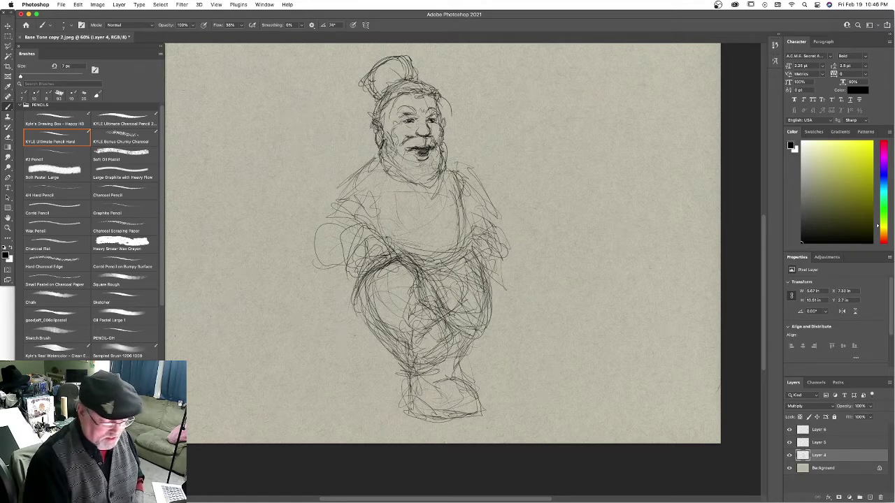
Lower Layer 4's opacity to 45% to fade the rough sketch and make Layer 5 the active layer.
{"action": "left_click", "coordinate": [835, 443]}
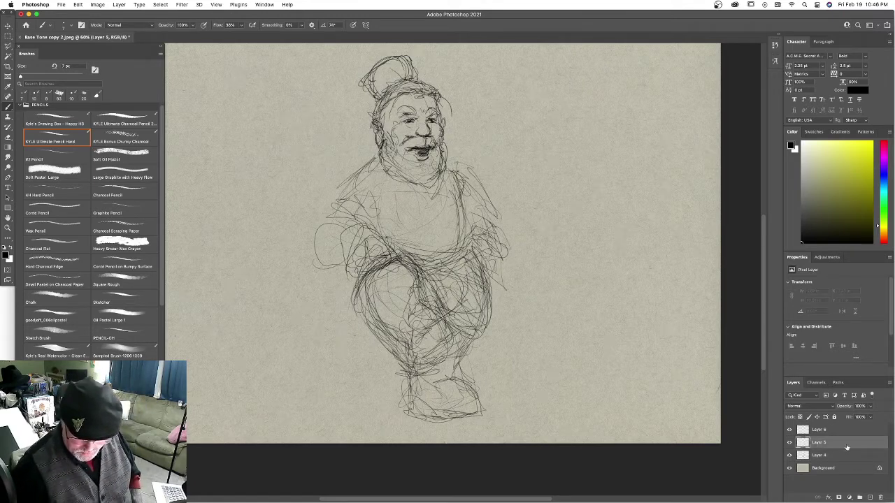
{"action": "left_click", "coordinate": [852, 456]}
{"action": "left_click", "coordinate": [871, 406]}
{"action": "left_click", "coordinate": [852, 418]}
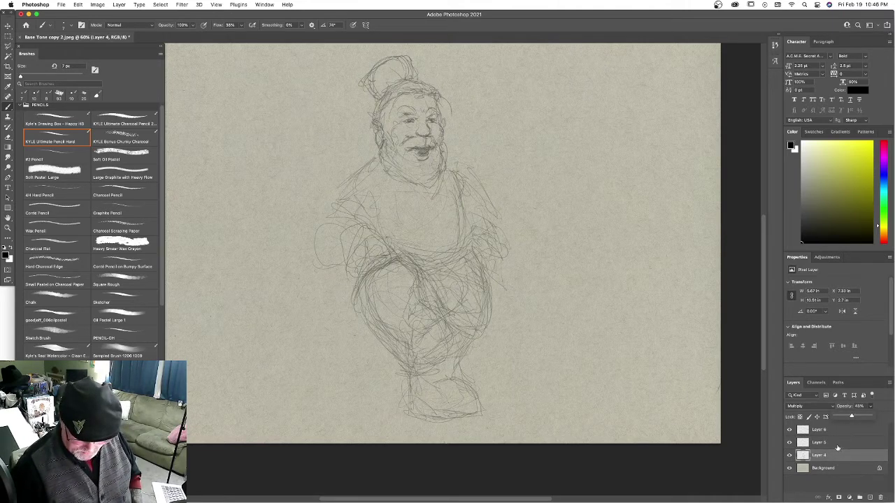
{"action": "left_click", "coordinate": [837, 443]}
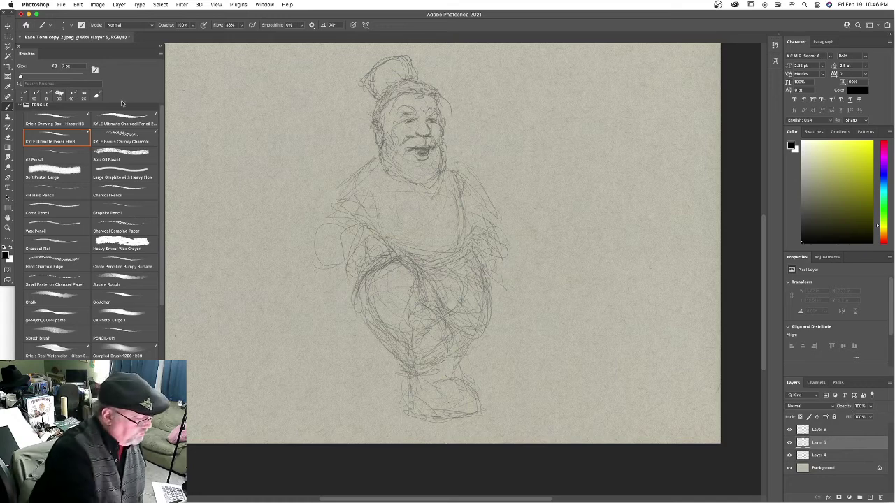
Switch to a different brush, try a short stroke on the far eye, and set the brush size to 13 px.
{"action": "left_click", "coordinate": [54, 75]}
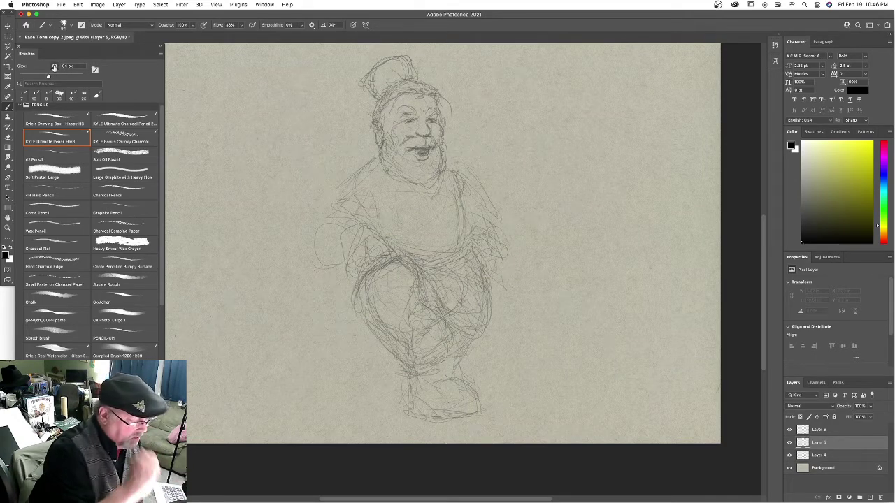
{"action": "left_click", "coordinate": [29, 75]}
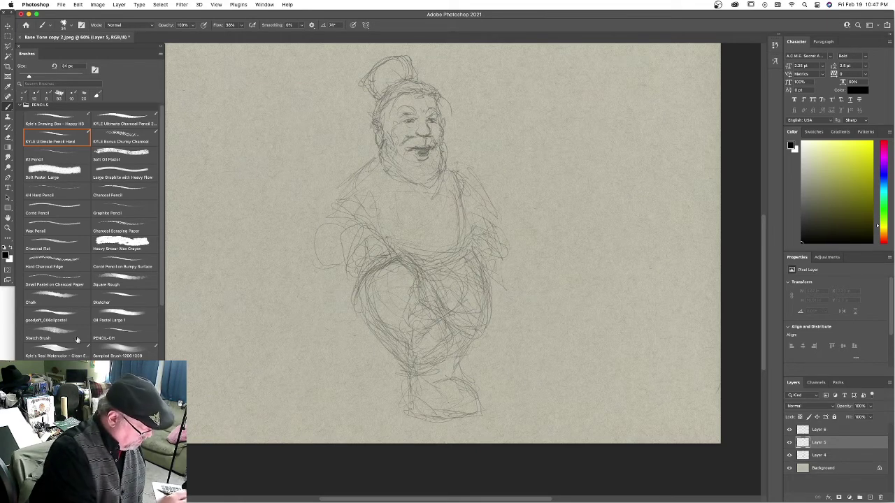
{"action": "key", "text": "."}
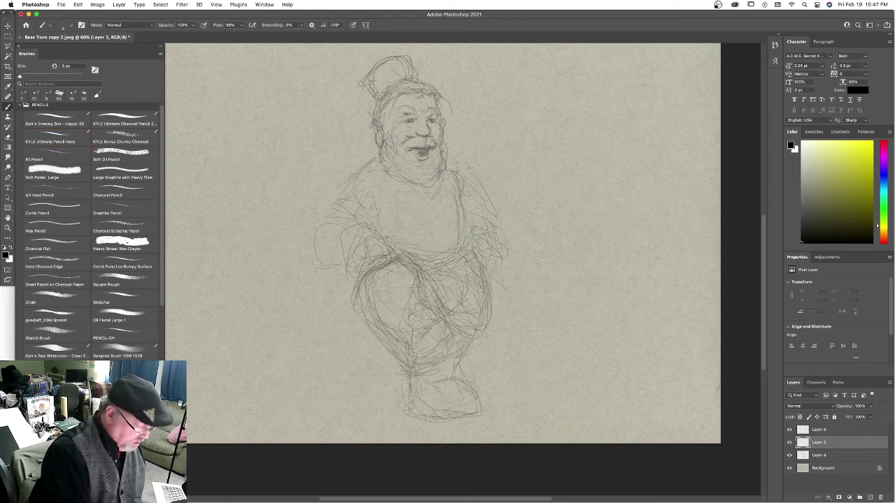
{"action": "left_click_drag", "start_coordinate": [429, 120], "coordinate": [437, 122]}
{"action": "left_click", "coordinate": [23, 76]}
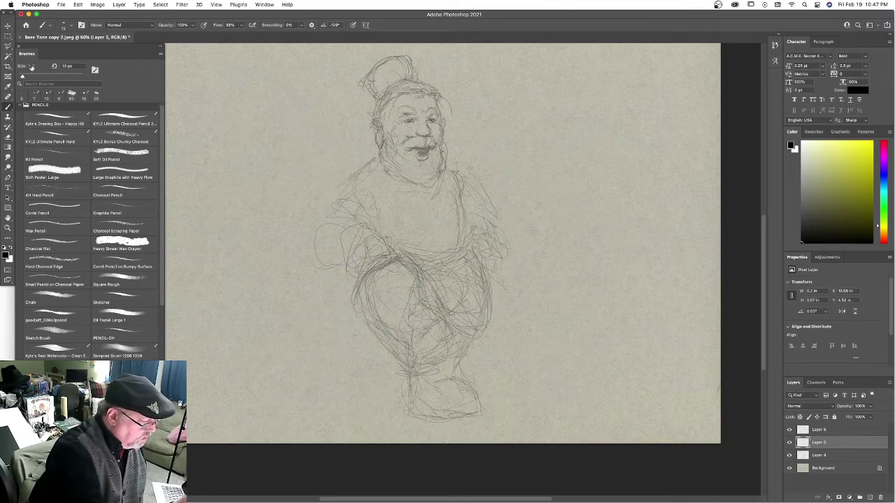
Draw dark refined lines on Layer 5 for the eyes, eyebrows, nose, moustache and cheek contours over the faded sketch.
{"action": "left_click_drag", "start_coordinate": [429, 120], "coordinate": [435, 120]}
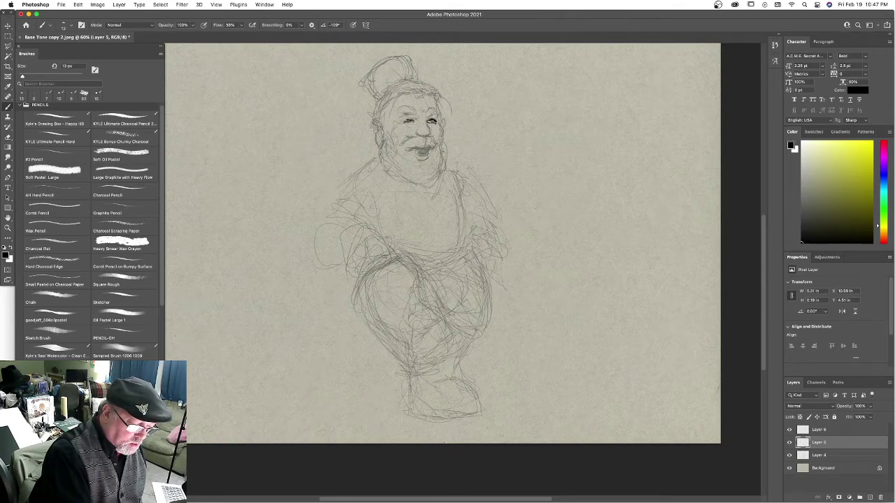
{"action": "key", "text": "super+z"}
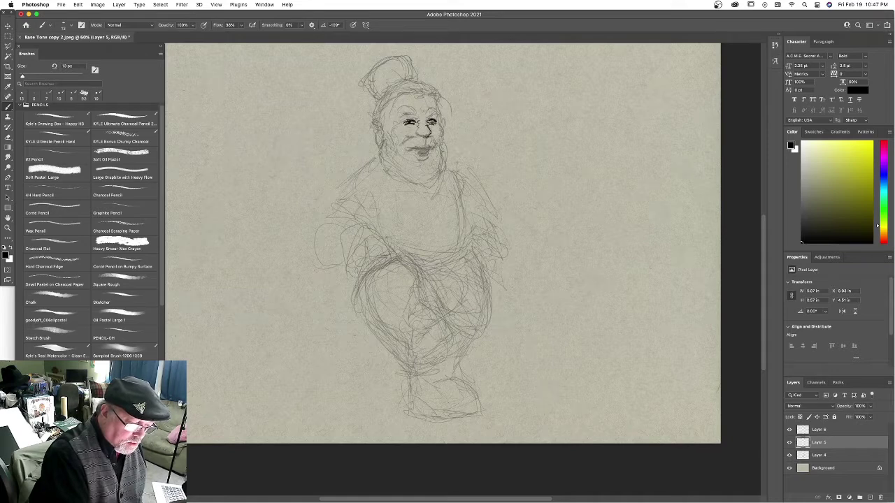
{"action": "left_click_drag", "start_coordinate": [426, 136], "coordinate": [426, 144]}
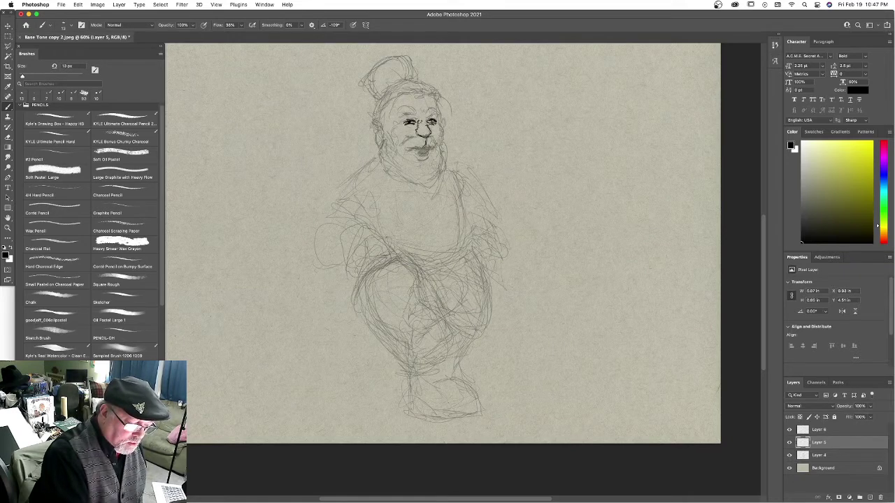
{"action": "left_click_drag", "start_coordinate": [428, 121], "coordinate": [436, 110]}
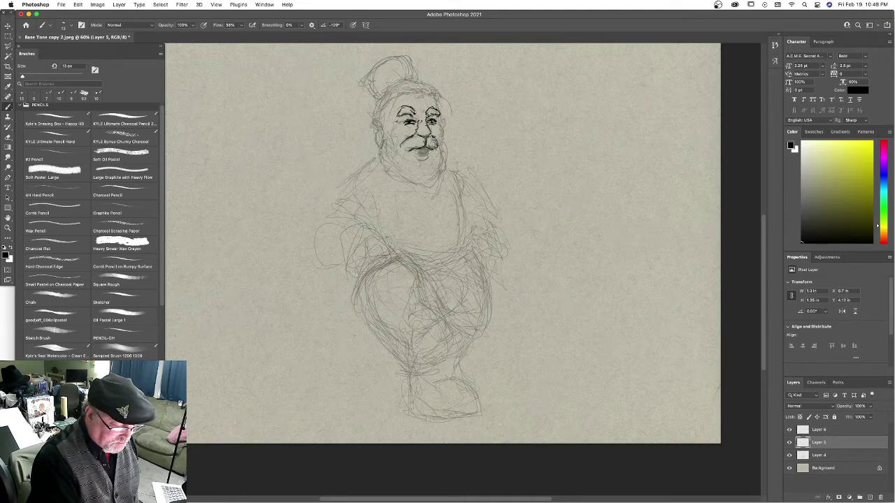
{"action": "left_click_drag", "start_coordinate": [403, 149], "coordinate": [397, 145]}
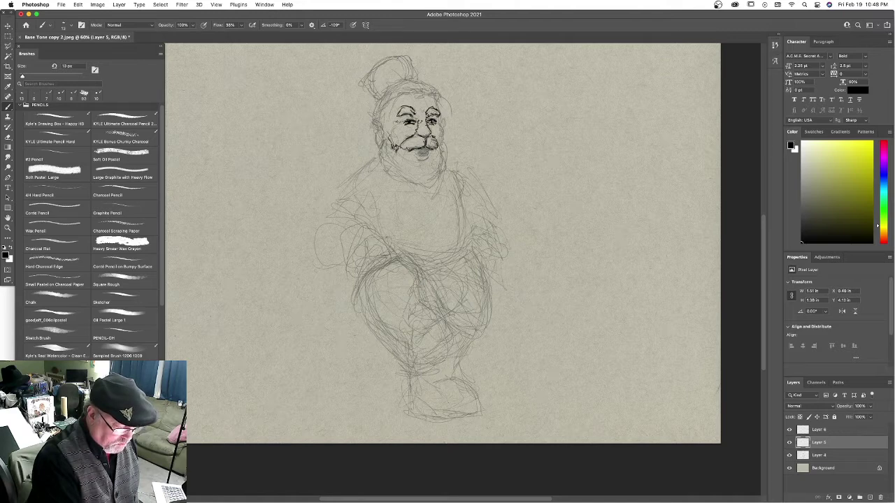
{"action": "left_click_drag", "start_coordinate": [443, 127], "coordinate": [440, 137]}
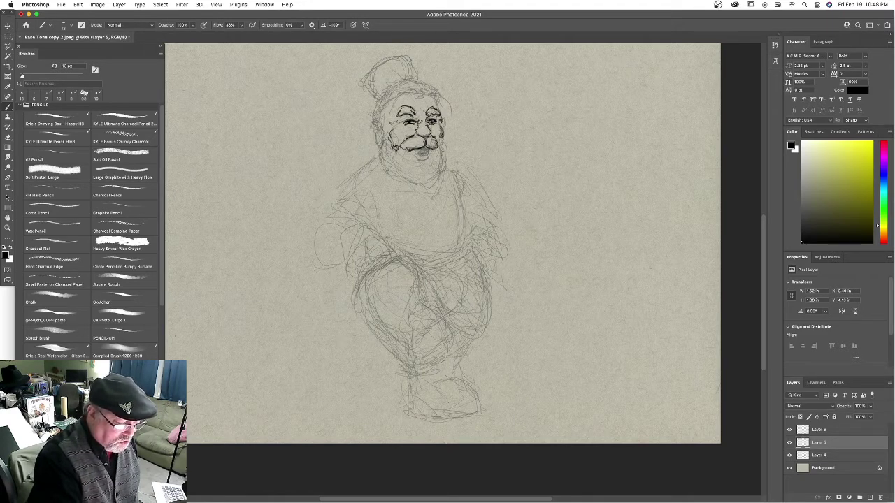
Refine the hairline, near ear and open mouth, adding loose hair strands around the head and topknot.
{"action": "left_click_drag", "start_coordinate": [387, 114], "coordinate": [397, 97]}
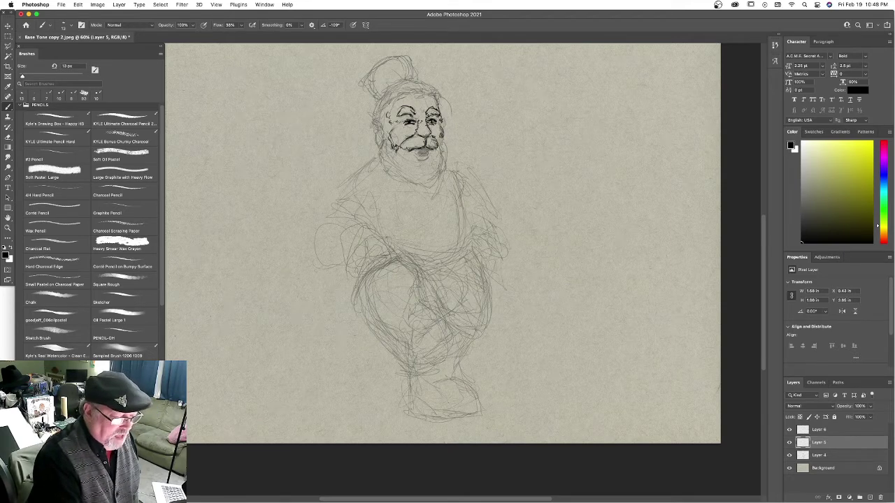
{"action": "mouse_move", "coordinate": [409, 96]}
{"action": "left_mouse_down"}
{"action": "mouse_move", "coordinate": [421, 92]}
{"action": "mouse_move", "coordinate": [409, 91]}
{"action": "mouse_move", "coordinate": [417, 93]}
{"action": "mouse_move", "coordinate": [391, 114]}
{"action": "mouse_move", "coordinate": [426, 85]}
{"action": "mouse_move", "coordinate": [415, 79]}
{"action": "mouse_move", "coordinate": [451, 102]}
{"action": "left_mouse_up"}
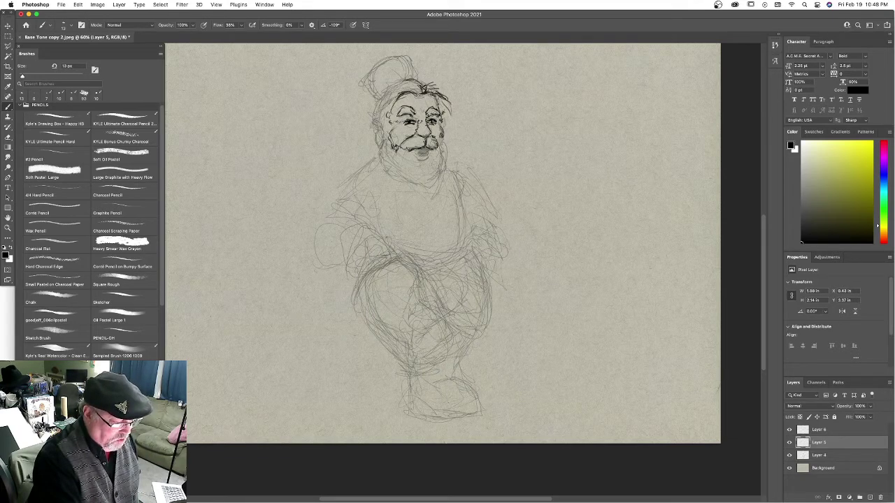
{"action": "mouse_move", "coordinate": [383, 116]}
{"action": "left_mouse_down"}
{"action": "mouse_move", "coordinate": [381, 130]}
{"action": "mouse_move", "coordinate": [379, 94]}
{"action": "mouse_move", "coordinate": [371, 110]}
{"action": "left_mouse_up"}
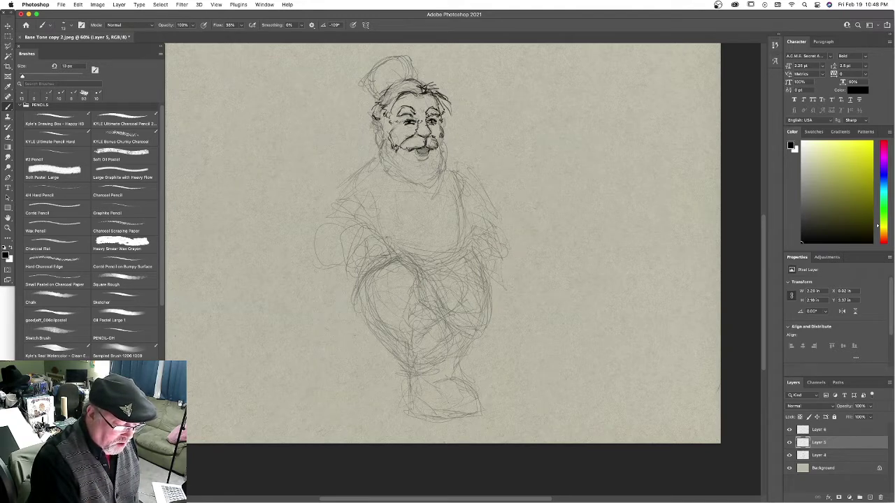
{"action": "left_click_drag", "start_coordinate": [416, 153], "coordinate": [426, 156]}
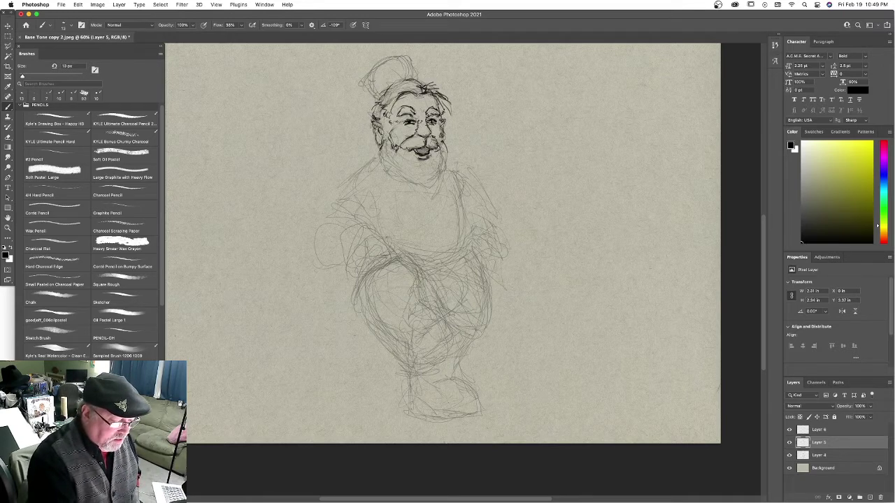
{"action": "left_click_drag", "start_coordinate": [383, 128], "coordinate": [385, 139]}
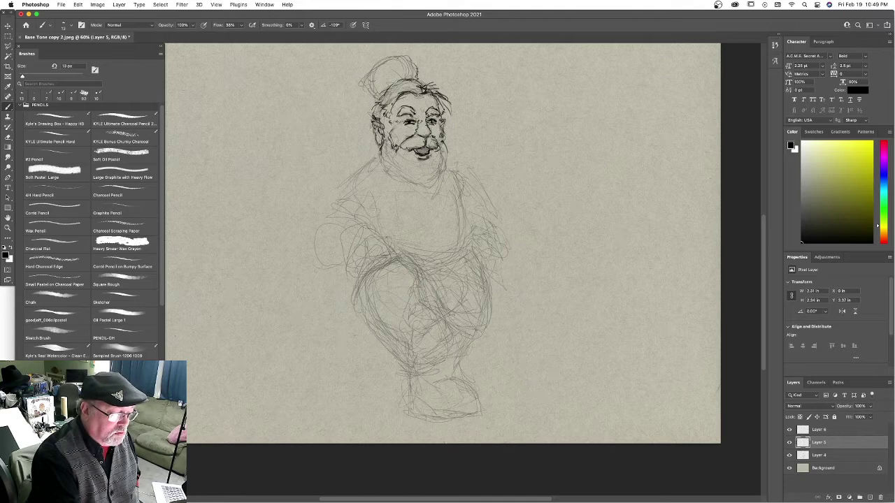
{"action": "mouse_move", "coordinate": [401, 56]}
{"action": "left_mouse_down"}
{"action": "mouse_move", "coordinate": [375, 77]}
{"action": "mouse_move", "coordinate": [368, 129]}
{"action": "left_mouse_up"}
{"action": "left_click_drag", "start_coordinate": [426, 87], "coordinate": [445, 78]}
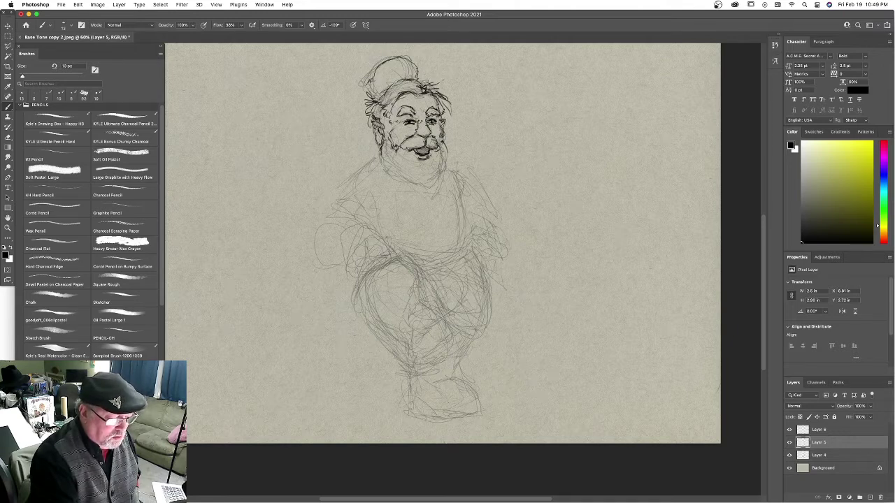
Outline the rounded beard from the far cheek under the chin to the near ear and touch up the near temple.
{"action": "mouse_move", "coordinate": [450, 142]}
{"action": "left_mouse_down"}
{"action": "mouse_move", "coordinate": [436, 183]}
{"action": "mouse_move", "coordinate": [410, 187]}
{"action": "left_mouse_up"}
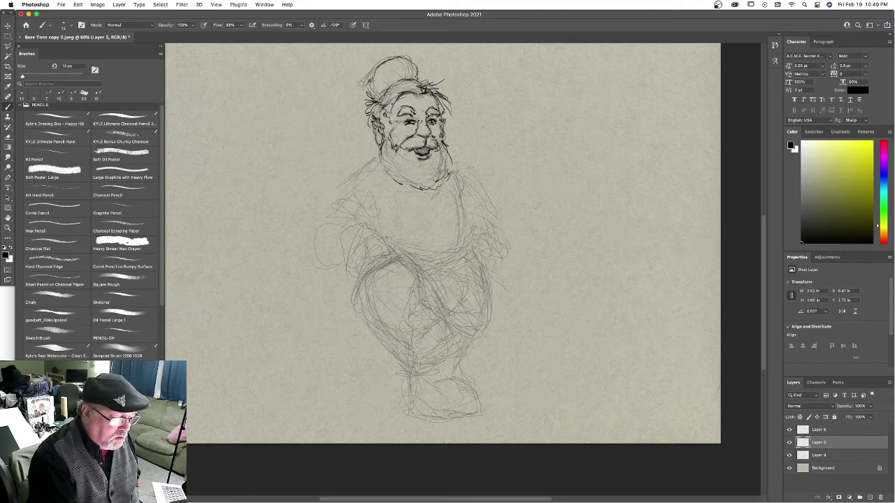
{"action": "mouse_move", "coordinate": [382, 162]}
{"action": "left_mouse_down"}
{"action": "mouse_move", "coordinate": [389, 175]}
{"action": "mouse_move", "coordinate": [382, 167]}
{"action": "left_mouse_up"}
{"action": "left_click_drag", "start_coordinate": [378, 152], "coordinate": [393, 177]}
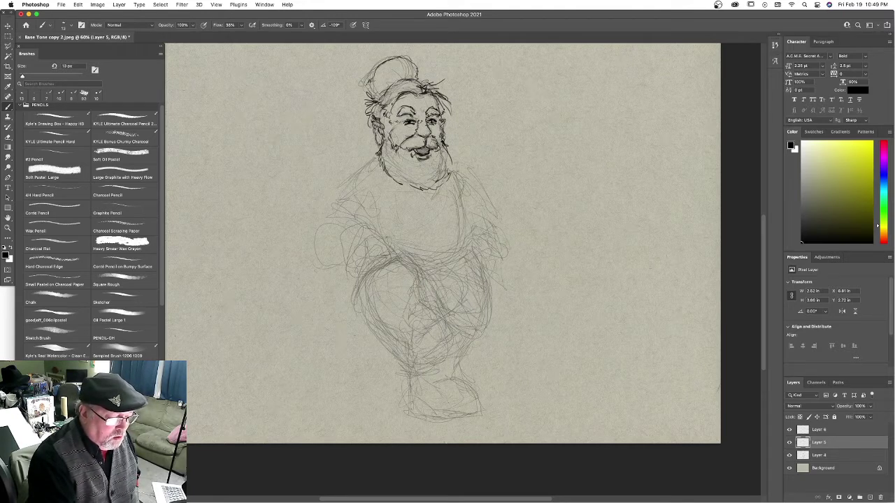
{"action": "left_click_drag", "start_coordinate": [393, 111], "coordinate": [388, 122]}
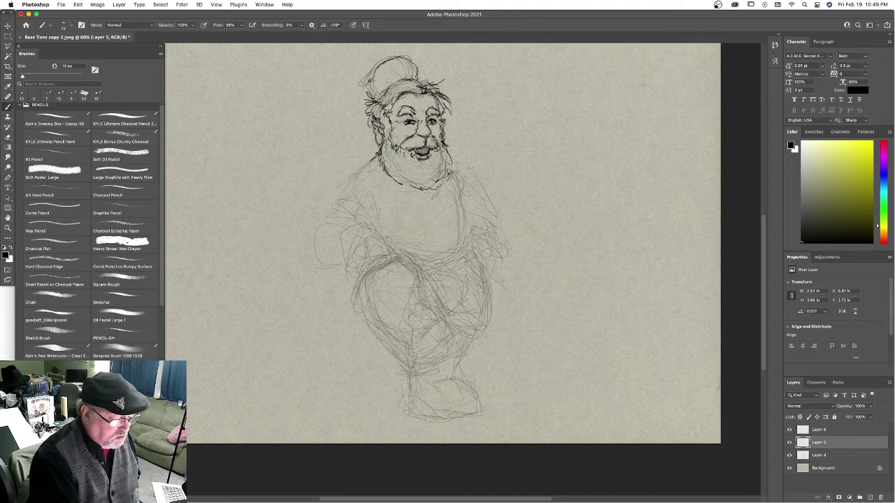
Draw the tunic's shoulder lines and long vertical pleats down the chest, and darken the beard's lower edge.
{"action": "mouse_move", "coordinate": [377, 156]}
{"action": "left_mouse_down"}
{"action": "mouse_move", "coordinate": [364, 167]}
{"action": "mouse_move", "coordinate": [369, 201]}
{"action": "left_mouse_up"}
{"action": "mouse_move", "coordinate": [341, 179]}
{"action": "left_mouse_down"}
{"action": "mouse_move", "coordinate": [376, 213]}
{"action": "mouse_move", "coordinate": [379, 157]}
{"action": "mouse_move", "coordinate": [402, 251]}
{"action": "left_mouse_up"}
{"action": "left_click_drag", "start_coordinate": [374, 178], "coordinate": [396, 234]}
{"action": "left_click_drag", "start_coordinate": [429, 209], "coordinate": [436, 241]}
{"action": "mouse_move", "coordinate": [426, 191]}
{"action": "left_mouse_down"}
{"action": "mouse_move", "coordinate": [434, 252]}
{"action": "mouse_move", "coordinate": [412, 193]}
{"action": "left_mouse_up"}
{"action": "left_click_drag", "start_coordinate": [454, 252], "coordinate": [448, 191]}
{"action": "left_click_drag", "start_coordinate": [463, 245], "coordinate": [462, 196]}
{"action": "left_click_drag", "start_coordinate": [469, 204], "coordinate": [464, 190]}
{"action": "left_click_drag", "start_coordinate": [454, 157], "coordinate": [475, 175]}
{"action": "mouse_move", "coordinate": [452, 154]}
{"action": "left_mouse_down"}
{"action": "mouse_move", "coordinate": [462, 164]}
{"action": "mouse_move", "coordinate": [417, 188]}
{"action": "left_mouse_up"}
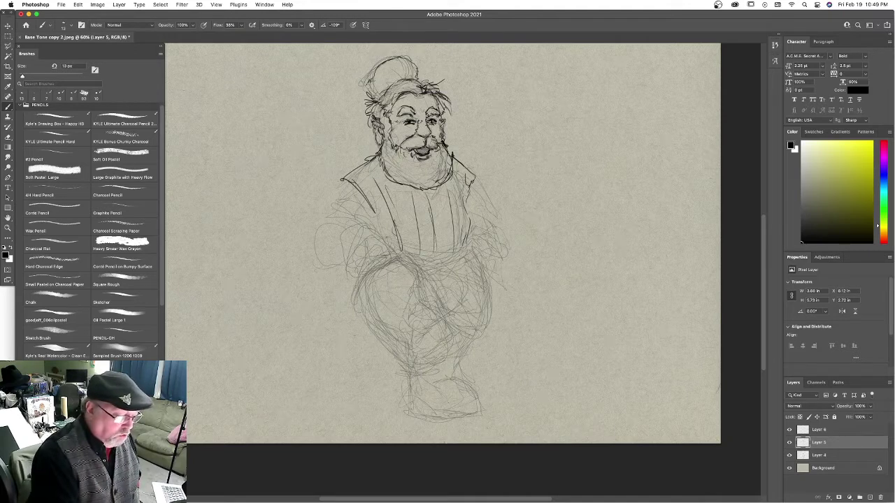
Outline the near upper sleeve and add folds to the far sleeve below the shoulder.
{"action": "mouse_move", "coordinate": [355, 211]}
{"action": "left_mouse_down"}
{"action": "mouse_move", "coordinate": [323, 223]}
{"action": "mouse_move", "coordinate": [340, 185]}
{"action": "left_mouse_up"}
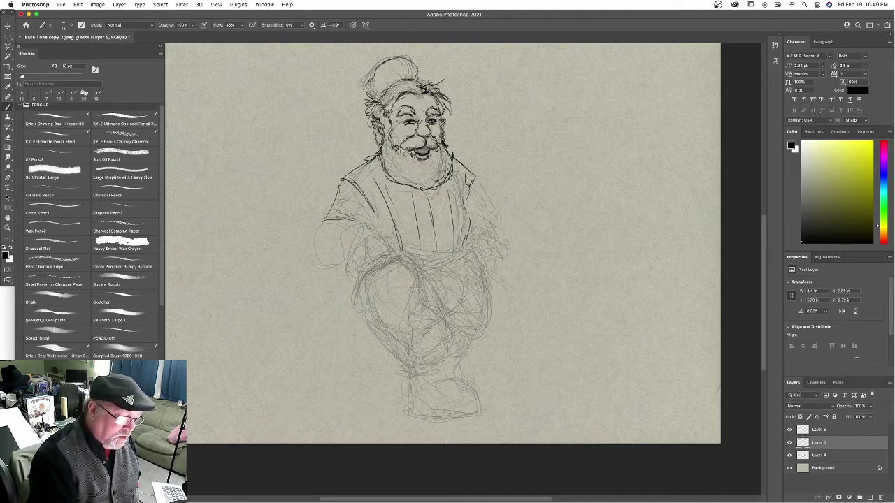
{"action": "left_click_drag", "start_coordinate": [482, 198], "coordinate": [469, 214]}
{"action": "left_click_drag", "start_coordinate": [480, 183], "coordinate": [470, 210]}
{"action": "left_click_drag", "start_coordinate": [479, 209], "coordinate": [469, 224]}
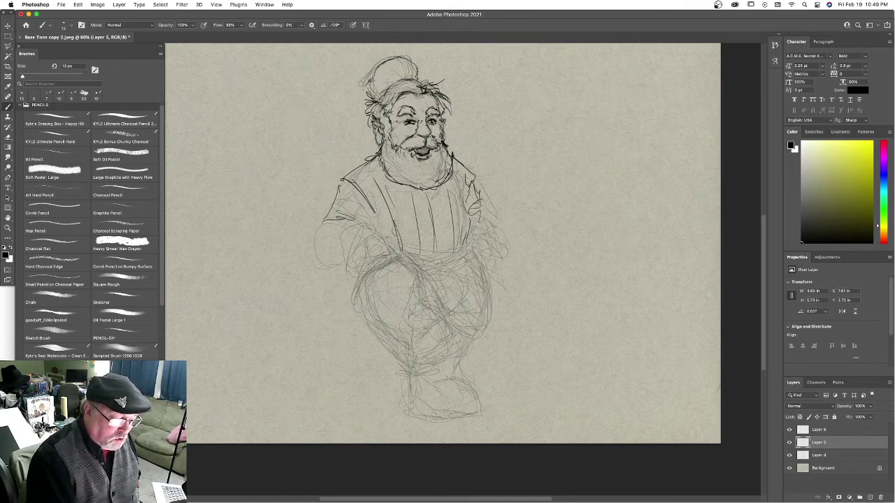
Draw the near hand resting at the hip with dark contours for the wrist, knuckles and fingers.
{"action": "mouse_move", "coordinate": [352, 230]}
{"action": "left_mouse_down"}
{"action": "mouse_move", "coordinate": [375, 256]}
{"action": "mouse_move", "coordinate": [390, 243]}
{"action": "mouse_move", "coordinate": [397, 269]}
{"action": "mouse_move", "coordinate": [405, 263]}
{"action": "mouse_move", "coordinate": [365, 257]}
{"action": "mouse_move", "coordinate": [357, 276]}
{"action": "left_mouse_up"}
{"action": "left_click_drag", "start_coordinate": [361, 270], "coordinate": [347, 277]}
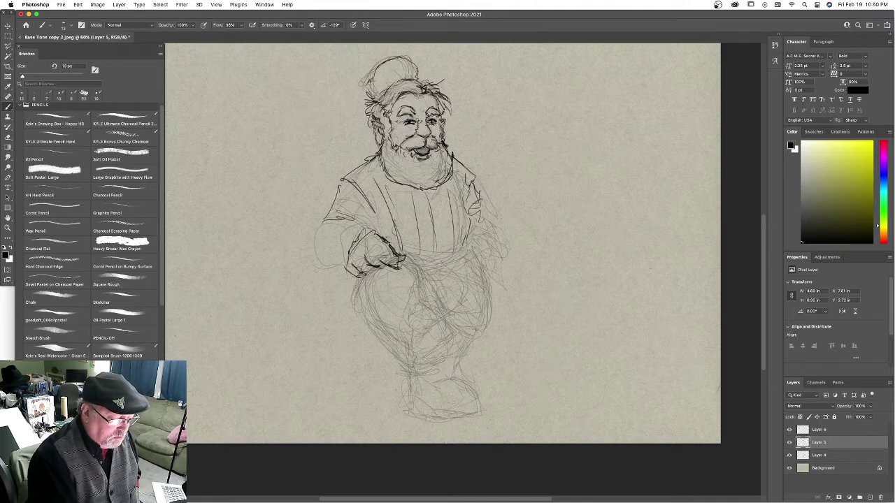
{"action": "left_click_drag", "start_coordinate": [375, 230], "coordinate": [387, 241]}
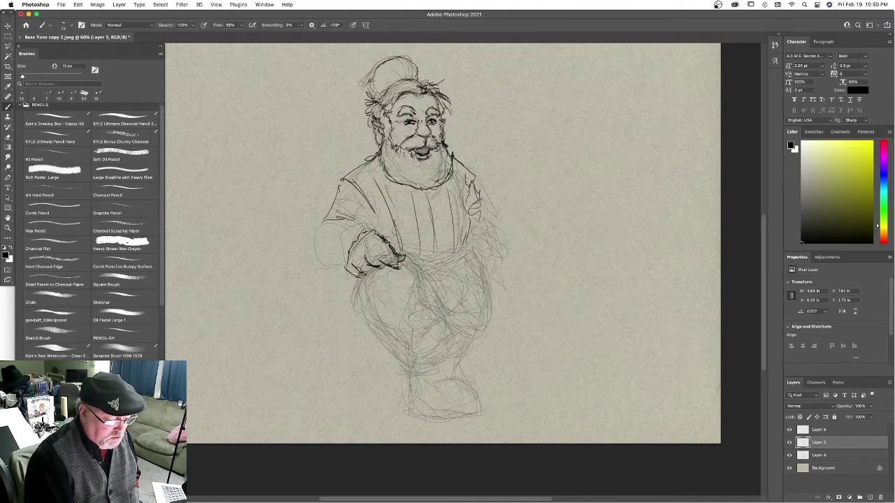
Draw the sash across the waist with a curved drape hanging over the far thigh near the far hand.
{"action": "mouse_move", "coordinate": [477, 237]}
{"action": "left_mouse_down"}
{"action": "mouse_move", "coordinate": [440, 264]}
{"action": "mouse_move", "coordinate": [408, 270]}
{"action": "left_mouse_up"}
{"action": "mouse_move", "coordinate": [417, 262]}
{"action": "left_mouse_down"}
{"action": "mouse_move", "coordinate": [407, 277]}
{"action": "mouse_move", "coordinate": [477, 299]}
{"action": "left_mouse_up"}
{"action": "mouse_move", "coordinate": [458, 262]}
{"action": "left_mouse_down"}
{"action": "mouse_move", "coordinate": [449, 288]}
{"action": "mouse_move", "coordinate": [474, 300]}
{"action": "left_mouse_up"}
{"action": "mouse_move", "coordinate": [473, 252]}
{"action": "left_mouse_down"}
{"action": "mouse_move", "coordinate": [471, 273]}
{"action": "mouse_move", "coordinate": [491, 258]}
{"action": "mouse_move", "coordinate": [479, 273]}
{"action": "mouse_move", "coordinate": [432, 270]}
{"action": "left_mouse_up"}
{"action": "left_click_drag", "start_coordinate": [467, 246], "coordinate": [435, 269]}
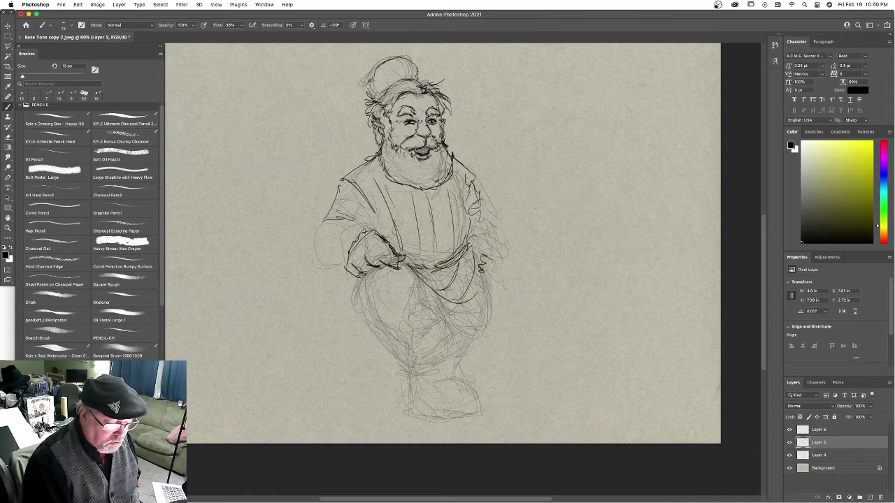
Outline the puffed lower sleeves on both arms and define the far hand's fingers with dark contours.
{"action": "mouse_move", "coordinate": [376, 261]}
{"action": "left_mouse_down"}
{"action": "mouse_move", "coordinate": [392, 266]}
{"action": "mouse_move", "coordinate": [342, 266]}
{"action": "left_mouse_up"}
{"action": "mouse_move", "coordinate": [362, 222]}
{"action": "left_mouse_down"}
{"action": "mouse_move", "coordinate": [333, 221]}
{"action": "mouse_move", "coordinate": [311, 252]}
{"action": "mouse_move", "coordinate": [352, 267]}
{"action": "mouse_move", "coordinate": [304, 253]}
{"action": "mouse_move", "coordinate": [308, 231]}
{"action": "mouse_move", "coordinate": [336, 220]}
{"action": "left_mouse_up"}
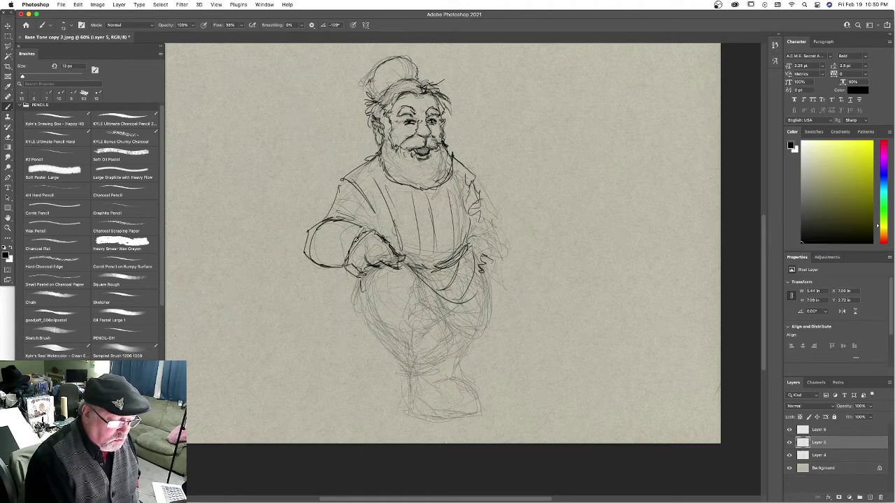
{"action": "mouse_move", "coordinate": [494, 232]}
{"action": "left_mouse_down"}
{"action": "mouse_move", "coordinate": [510, 225]}
{"action": "mouse_move", "coordinate": [516, 236]}
{"action": "mouse_move", "coordinate": [492, 253]}
{"action": "mouse_move", "coordinate": [509, 257]}
{"action": "mouse_move", "coordinate": [518, 226]}
{"action": "mouse_move", "coordinate": [482, 250]}
{"action": "mouse_move", "coordinate": [491, 280]}
{"action": "mouse_move", "coordinate": [503, 276]}
{"action": "mouse_move", "coordinate": [472, 235]}
{"action": "mouse_move", "coordinate": [512, 216]}
{"action": "mouse_move", "coordinate": [501, 214]}
{"action": "mouse_move", "coordinate": [497, 195]}
{"action": "mouse_move", "coordinate": [463, 188]}
{"action": "mouse_move", "coordinate": [461, 201]}
{"action": "mouse_move", "coordinate": [456, 159]}
{"action": "left_mouse_up"}
{"action": "left_click_drag", "start_coordinate": [371, 186], "coordinate": [358, 209]}
{"action": "mouse_move", "coordinate": [372, 203]}
{"action": "left_mouse_down"}
{"action": "mouse_move", "coordinate": [340, 222]}
{"action": "mouse_move", "coordinate": [335, 194]}
{"action": "mouse_move", "coordinate": [345, 182]}
{"action": "left_mouse_up"}
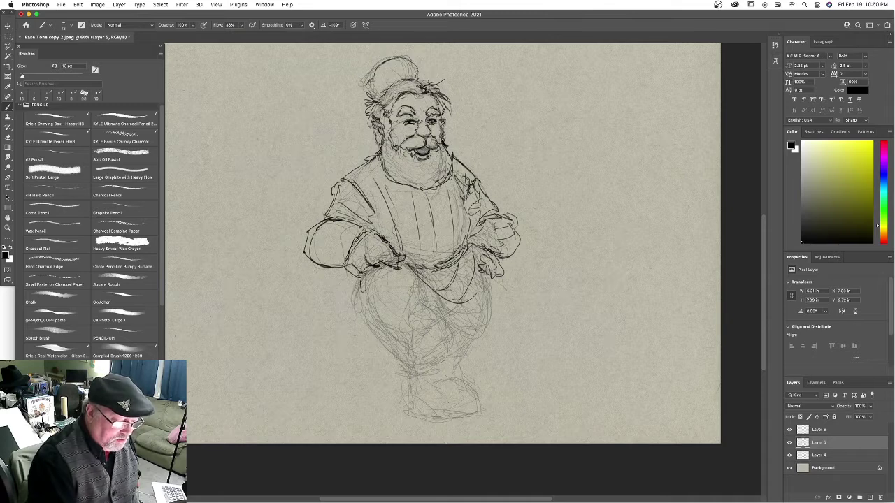
{"action": "mouse_move", "coordinate": [469, 189]}
{"action": "left_mouse_down"}
{"action": "mouse_move", "coordinate": [472, 211]}
{"action": "mouse_move", "coordinate": [497, 222]}
{"action": "mouse_move", "coordinate": [480, 272]}
{"action": "mouse_move", "coordinate": [497, 279]}
{"action": "mouse_move", "coordinate": [498, 272]}
{"action": "left_mouse_up"}
{"action": "left_click_drag", "start_coordinate": [499, 260], "coordinate": [506, 278]}
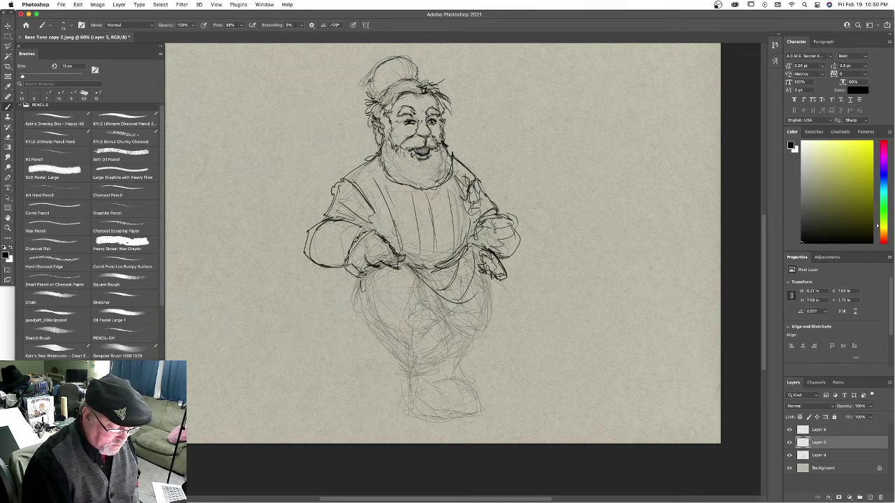
Add a fold below the near hand, darken the sash's hanging drape, and reinforce the far sleeve and shoulder lines.
{"action": "left_click_drag", "start_coordinate": [374, 270], "coordinate": [354, 295]}
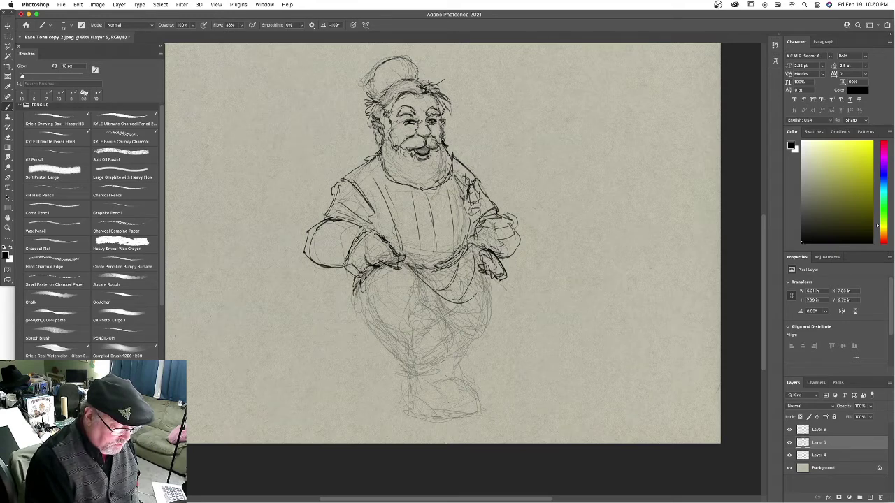
{"action": "left_click_drag", "start_coordinate": [440, 298], "coordinate": [456, 305]}
{"action": "left_click_drag", "start_coordinate": [464, 272], "coordinate": [450, 295]}
{"action": "mouse_move", "coordinate": [469, 280]}
{"action": "left_mouse_down"}
{"action": "mouse_move", "coordinate": [453, 296]}
{"action": "mouse_move", "coordinate": [500, 262]}
{"action": "left_mouse_up"}
{"action": "mouse_move", "coordinate": [503, 214]}
{"action": "left_mouse_down"}
{"action": "mouse_move", "coordinate": [517, 253]}
{"action": "mouse_move", "coordinate": [504, 260]}
{"action": "left_mouse_up"}
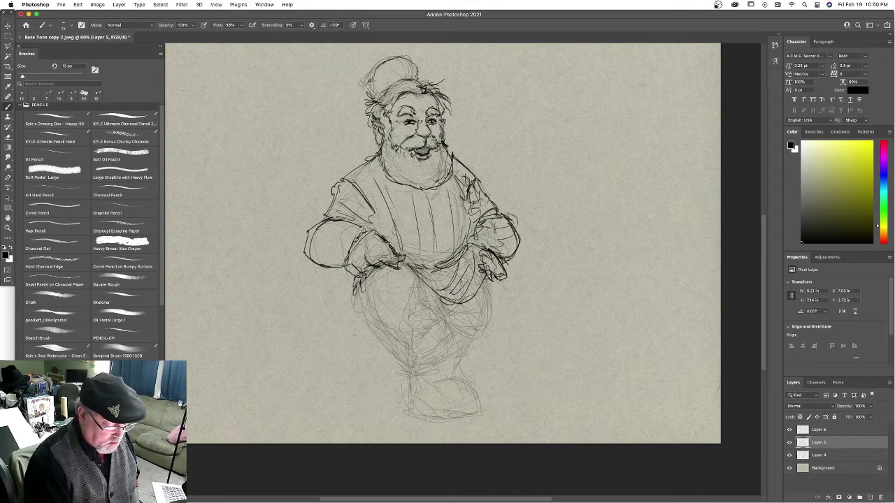
{"action": "left_click_drag", "start_coordinate": [460, 204], "coordinate": [467, 217]}
{"action": "left_click_drag", "start_coordinate": [471, 170], "coordinate": [478, 188]}
{"action": "left_click_drag", "start_coordinate": [376, 156], "coordinate": [348, 175]}
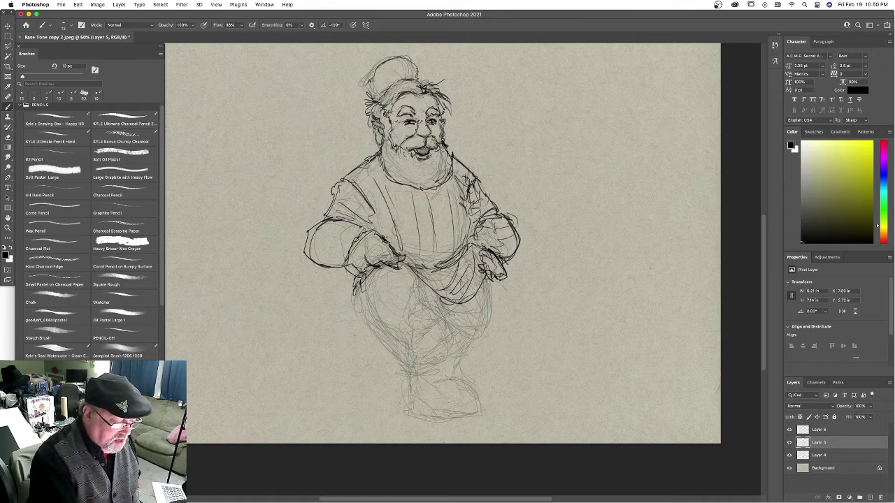
Draw the near thigh's rounded contours below the hand and sash.
{"action": "mouse_move", "coordinate": [407, 269]}
{"action": "left_mouse_down"}
{"action": "mouse_move", "coordinate": [418, 277]}
{"action": "mouse_move", "coordinate": [396, 275]}
{"action": "mouse_move", "coordinate": [366, 299]}
{"action": "mouse_move", "coordinate": [368, 322]}
{"action": "left_mouse_up"}
{"action": "left_click_drag", "start_coordinate": [424, 297], "coordinate": [421, 319]}
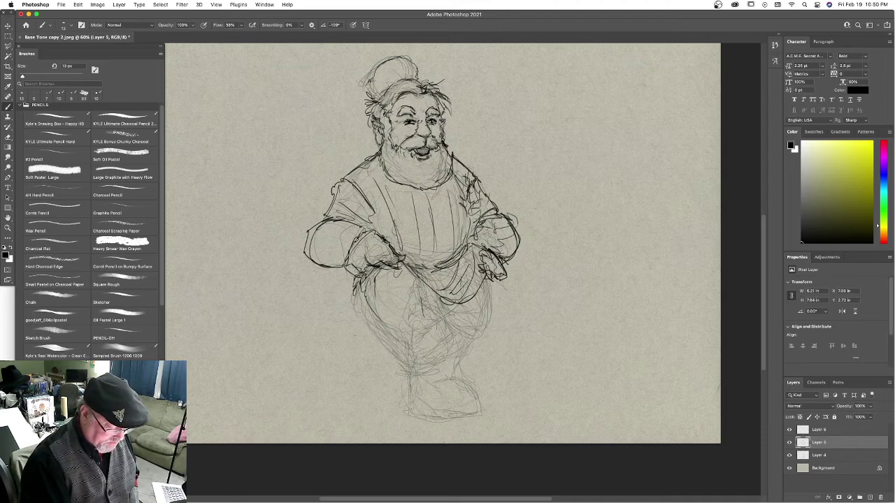
{"action": "left_click_drag", "start_coordinate": [374, 303], "coordinate": [384, 324]}
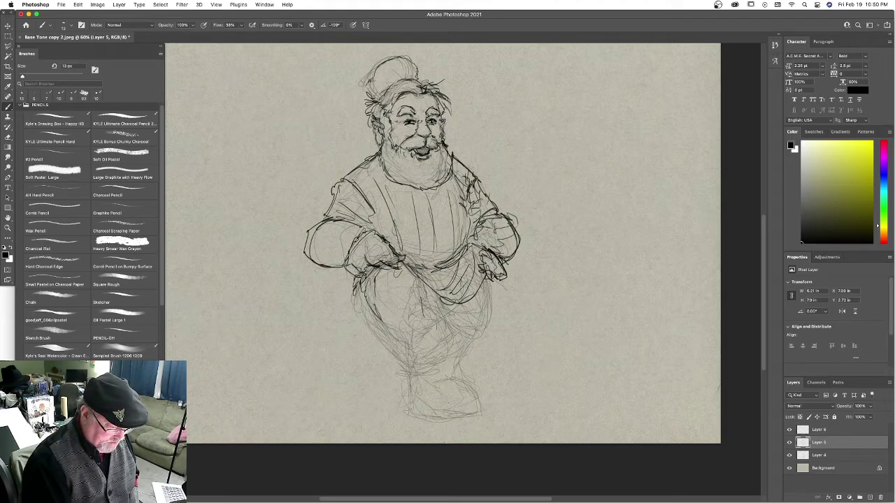
Outline the near foot's shoe with its heel, sole and rounded toe, and mark the ankle above it.
{"action": "mouse_move", "coordinate": [394, 358]}
{"action": "left_mouse_down"}
{"action": "mouse_move", "coordinate": [389, 399]}
{"action": "mouse_move", "coordinate": [438, 422]}
{"action": "mouse_move", "coordinate": [411, 398]}
{"action": "mouse_move", "coordinate": [396, 405]}
{"action": "left_mouse_up"}
{"action": "mouse_move", "coordinate": [390, 401]}
{"action": "left_mouse_down"}
{"action": "mouse_move", "coordinate": [392, 417]}
{"action": "mouse_move", "coordinate": [418, 423]}
{"action": "left_mouse_up"}
{"action": "left_click_drag", "start_coordinate": [413, 389], "coordinate": [476, 395]}
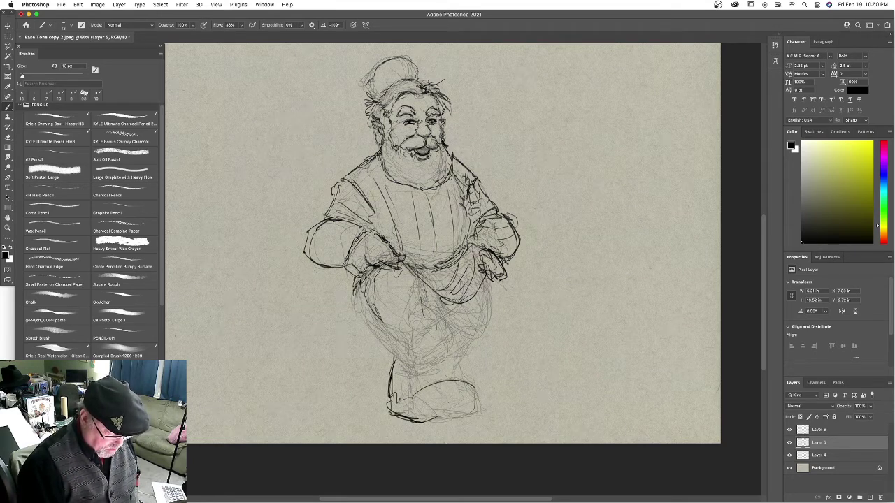
{"action": "left_click_drag", "start_coordinate": [424, 422], "coordinate": [475, 416]}
{"action": "left_click_drag", "start_coordinate": [465, 381], "coordinate": [477, 408]}
{"action": "mouse_move", "coordinate": [454, 368]}
{"action": "left_mouse_down"}
{"action": "mouse_move", "coordinate": [436, 384]}
{"action": "mouse_move", "coordinate": [452, 375]}
{"action": "left_mouse_up"}
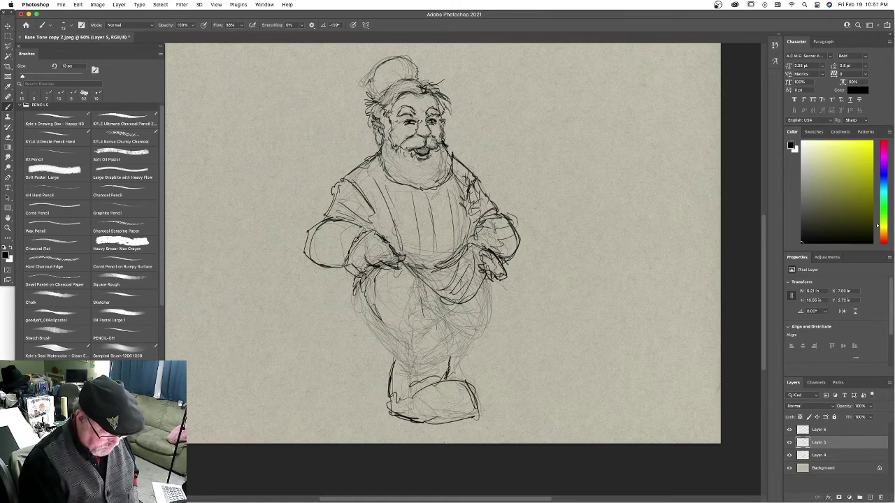
Draw the wide folded cuff around the near knee and start the lower leg's edges beneath it.
{"action": "mouse_move", "coordinate": [434, 319]}
{"action": "left_mouse_down"}
{"action": "mouse_move", "coordinate": [423, 301]}
{"action": "mouse_move", "coordinate": [433, 323]}
{"action": "left_mouse_up"}
{"action": "mouse_move", "coordinate": [375, 302]}
{"action": "left_mouse_down"}
{"action": "mouse_move", "coordinate": [368, 319]}
{"action": "mouse_move", "coordinate": [425, 303]}
{"action": "mouse_move", "coordinate": [442, 327]}
{"action": "left_mouse_up"}
{"action": "left_click_drag", "start_coordinate": [442, 329], "coordinate": [383, 350]}
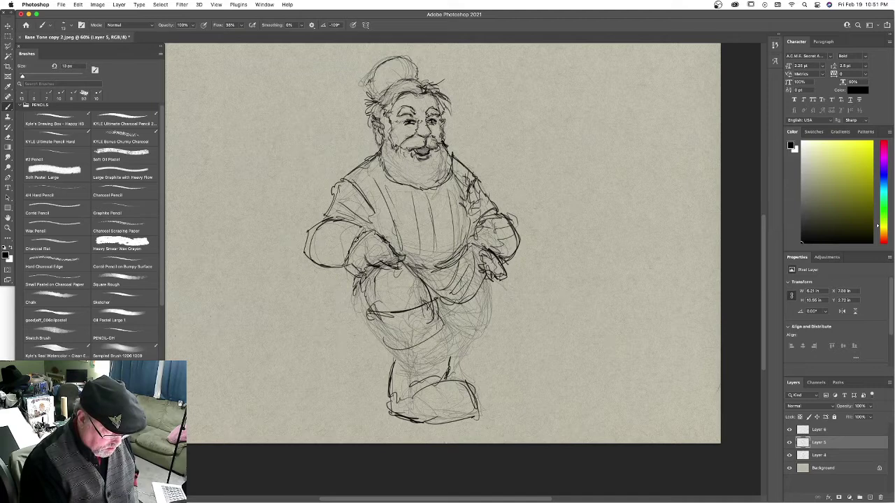
{"action": "mouse_move", "coordinate": [366, 315]}
{"action": "left_mouse_down"}
{"action": "mouse_move", "coordinate": [382, 342]}
{"action": "mouse_move", "coordinate": [443, 336]}
{"action": "left_mouse_up"}
{"action": "mouse_move", "coordinate": [443, 319]}
{"action": "left_mouse_down"}
{"action": "mouse_move", "coordinate": [431, 343]}
{"action": "mouse_move", "coordinate": [397, 358]}
{"action": "mouse_move", "coordinate": [414, 367]}
{"action": "mouse_move", "coordinate": [458, 357]}
{"action": "left_mouse_up"}
{"action": "mouse_move", "coordinate": [411, 379]}
{"action": "left_mouse_down"}
{"action": "mouse_move", "coordinate": [429, 384]}
{"action": "mouse_move", "coordinate": [461, 356]}
{"action": "mouse_move", "coordinate": [416, 384]}
{"action": "left_mouse_up"}
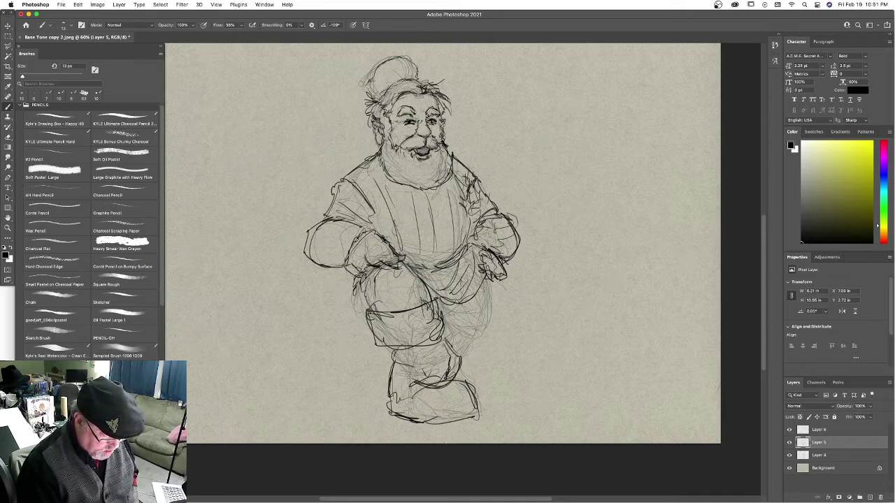
Define the near boot's shaft between the knee cuff and the shoe, and strengthen the near hip's outer contour.
{"action": "left_click_drag", "start_coordinate": [462, 361], "coordinate": [418, 388]}
{"action": "left_click_drag", "start_coordinate": [447, 337], "coordinate": [462, 374]}
{"action": "left_click_drag", "start_coordinate": [406, 391], "coordinate": [460, 377]}
{"action": "mouse_move", "coordinate": [394, 348]}
{"action": "left_mouse_down"}
{"action": "mouse_move", "coordinate": [400, 382]}
{"action": "mouse_move", "coordinate": [451, 381]}
{"action": "left_mouse_up"}
{"action": "left_click_drag", "start_coordinate": [408, 387], "coordinate": [463, 375]}
{"action": "left_click_drag", "start_coordinate": [438, 324], "coordinate": [453, 346]}
{"action": "left_click_drag", "start_coordinate": [367, 316], "coordinate": [357, 269]}
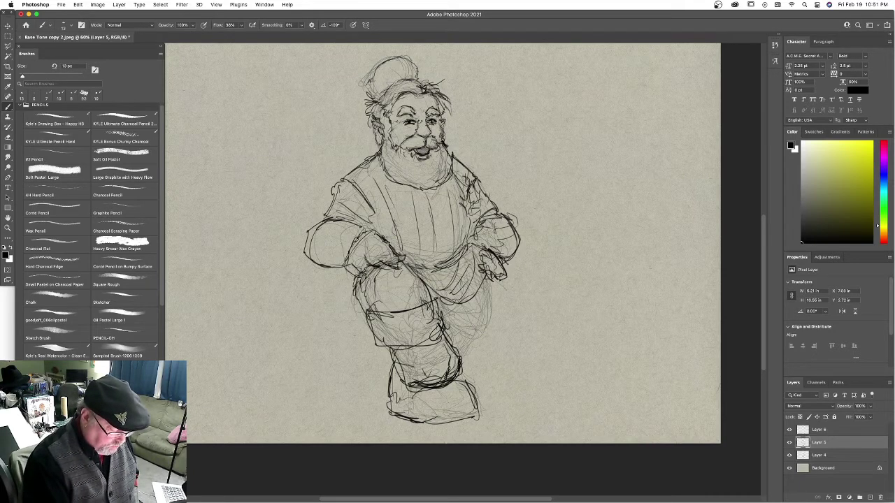
Draw the far leg behind the near knee with a thigh band and a dark curved outer contour.
{"action": "left_click_drag", "start_coordinate": [448, 298], "coordinate": [437, 309]}
{"action": "left_click_drag", "start_coordinate": [437, 301], "coordinate": [440, 309]}
{"action": "mouse_move", "coordinate": [414, 265]}
{"action": "left_mouse_down"}
{"action": "mouse_move", "coordinate": [462, 304]}
{"action": "mouse_move", "coordinate": [486, 296]}
{"action": "mouse_move", "coordinate": [472, 334]}
{"action": "left_mouse_up"}
{"action": "mouse_move", "coordinate": [451, 312]}
{"action": "left_mouse_down"}
{"action": "mouse_move", "coordinate": [471, 318]}
{"action": "mouse_move", "coordinate": [479, 297]}
{"action": "mouse_move", "coordinate": [464, 343]}
{"action": "left_mouse_up"}
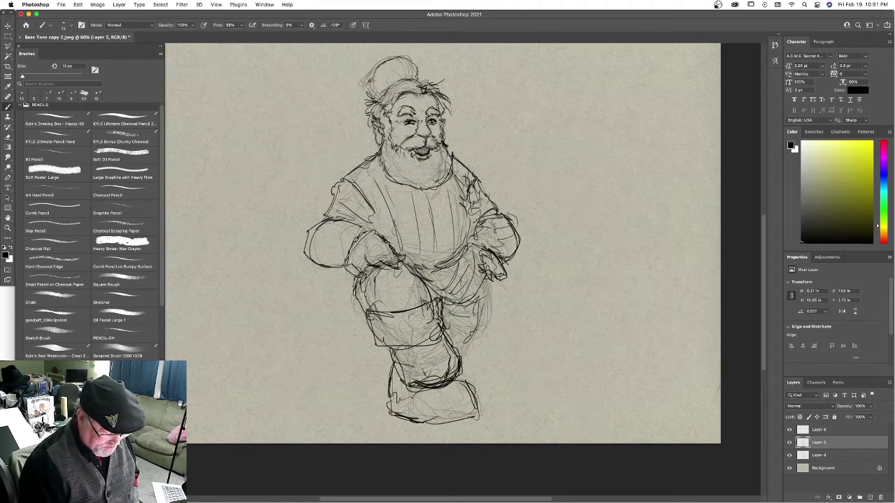
{"action": "left_click_drag", "start_coordinate": [485, 287], "coordinate": [451, 355]}
{"action": "left_click_drag", "start_coordinate": [486, 286], "coordinate": [460, 351]}
{"action": "mouse_move", "coordinate": [482, 293]}
{"action": "left_mouse_down"}
{"action": "mouse_move", "coordinate": [450, 348]}
{"action": "mouse_move", "coordinate": [455, 317]}
{"action": "left_mouse_up"}
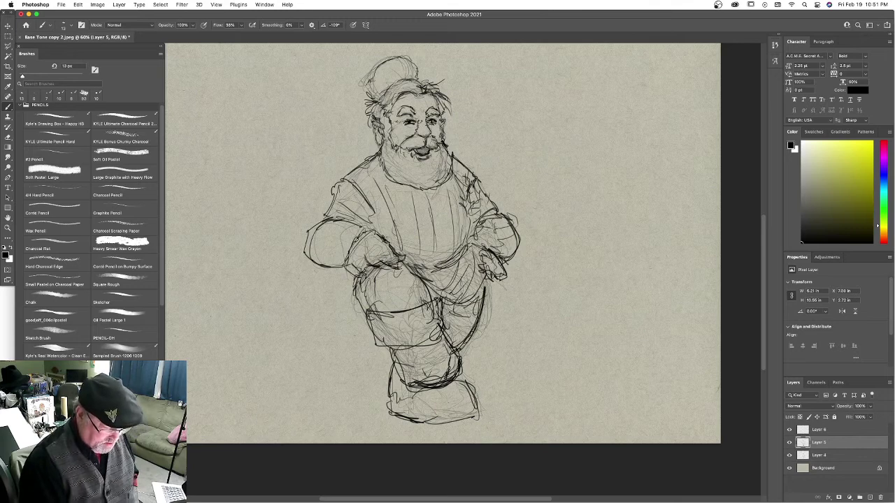
Darken the tunic's far side, the waistline and the sash edge beside the far hand.
{"action": "left_click_drag", "start_coordinate": [492, 242], "coordinate": [477, 270]}
{"action": "mouse_move", "coordinate": [483, 239]}
{"action": "left_mouse_down"}
{"action": "mouse_move", "coordinate": [471, 256]}
{"action": "mouse_move", "coordinate": [474, 249]}
{"action": "left_mouse_up"}
{"action": "mouse_move", "coordinate": [479, 249]}
{"action": "left_mouse_down"}
{"action": "mouse_move", "coordinate": [473, 264]}
{"action": "mouse_move", "coordinate": [445, 265]}
{"action": "left_mouse_up"}
{"action": "left_click_drag", "start_coordinate": [459, 187], "coordinate": [455, 257]}
{"action": "left_click_drag", "start_coordinate": [460, 187], "coordinate": [460, 251]}
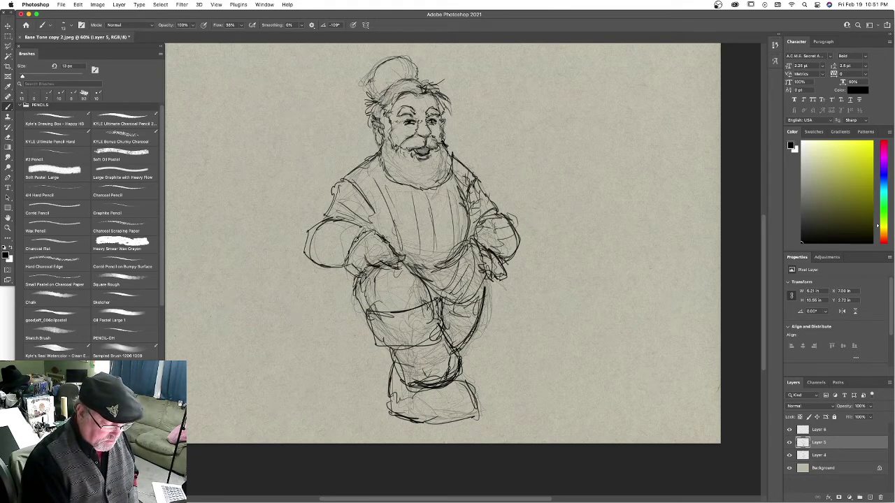
Thicken the outlines of the near knee cuff and the boot shaft, including the shaft's lower rim.
{"action": "mouse_move", "coordinate": [416, 359]}
{"action": "left_mouse_down"}
{"action": "mouse_move", "coordinate": [433, 363]}
{"action": "mouse_move", "coordinate": [422, 380]}
{"action": "left_mouse_up"}
{"action": "mouse_move", "coordinate": [425, 380]}
{"action": "left_mouse_down"}
{"action": "mouse_move", "coordinate": [458, 360]}
{"action": "mouse_move", "coordinate": [427, 387]}
{"action": "left_mouse_up"}
{"action": "left_click_drag", "start_coordinate": [460, 348], "coordinate": [449, 379]}
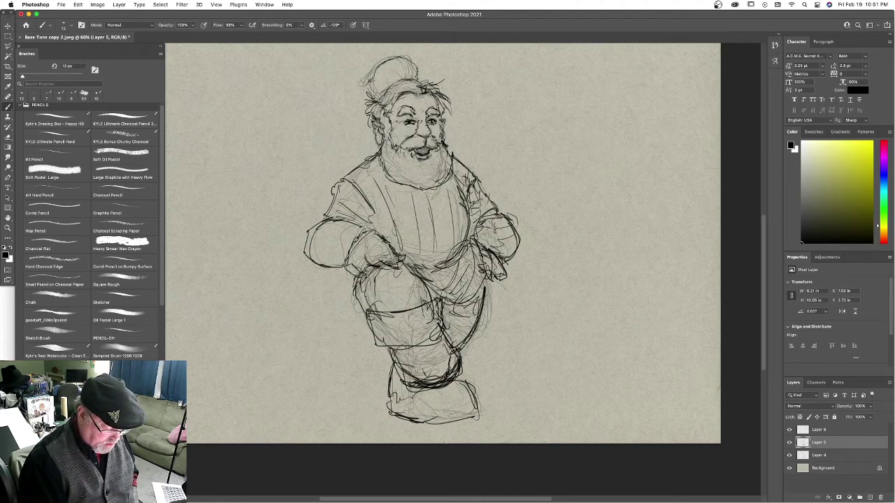
{"action": "left_click_drag", "start_coordinate": [399, 347], "coordinate": [424, 343]}
{"action": "left_click_drag", "start_coordinate": [437, 329], "coordinate": [418, 346]}
{"action": "left_click_drag", "start_coordinate": [379, 314], "coordinate": [393, 312]}
{"action": "left_click_drag", "start_coordinate": [424, 296], "coordinate": [403, 309]}
{"action": "left_click_drag", "start_coordinate": [432, 288], "coordinate": [414, 312]}
{"action": "left_click_drag", "start_coordinate": [432, 295], "coordinate": [404, 308]}
{"action": "mouse_move", "coordinate": [374, 307]}
{"action": "left_mouse_down"}
{"action": "mouse_move", "coordinate": [365, 319]}
{"action": "mouse_move", "coordinate": [375, 343]}
{"action": "left_mouse_up"}
{"action": "mouse_move", "coordinate": [372, 342]}
{"action": "left_mouse_down"}
{"action": "mouse_move", "coordinate": [424, 346]}
{"action": "mouse_move", "coordinate": [414, 348]}
{"action": "left_mouse_up"}
{"action": "mouse_move", "coordinate": [414, 347]}
{"action": "left_mouse_down"}
{"action": "mouse_move", "coordinate": [439, 328]}
{"action": "mouse_move", "coordinate": [430, 322]}
{"action": "left_mouse_up"}
{"action": "left_click_drag", "start_coordinate": [440, 298], "coordinate": [428, 310]}
{"action": "mouse_move", "coordinate": [402, 346]}
{"action": "left_mouse_down"}
{"action": "mouse_move", "coordinate": [441, 333]}
{"action": "mouse_move", "coordinate": [396, 386]}
{"action": "mouse_move", "coordinate": [431, 390]}
{"action": "left_mouse_up"}
{"action": "left_click_drag", "start_coordinate": [412, 392], "coordinate": [459, 376]}
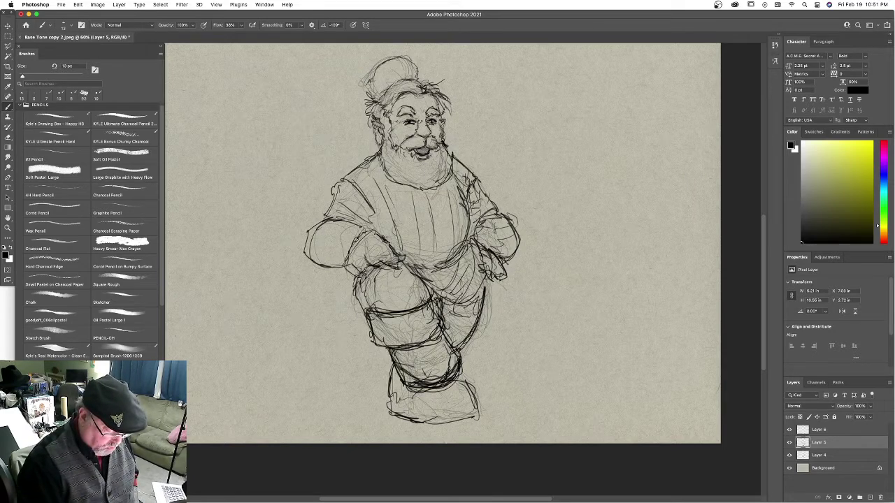
Reinforce the shoe's outline and the far leg's contours with heavier strokes.
{"action": "mouse_move", "coordinate": [392, 368]}
{"action": "left_mouse_down"}
{"action": "mouse_move", "coordinate": [388, 412]}
{"action": "mouse_move", "coordinate": [461, 419]}
{"action": "left_mouse_up"}
{"action": "left_click_drag", "start_coordinate": [466, 420], "coordinate": [473, 407]}
{"action": "left_click_drag", "start_coordinate": [456, 382], "coordinate": [444, 389]}
{"action": "left_click_drag", "start_coordinate": [472, 322], "coordinate": [464, 340]}
{"action": "left_click_drag", "start_coordinate": [473, 302], "coordinate": [471, 321]}
{"action": "left_click_drag", "start_coordinate": [446, 299], "coordinate": [473, 304]}
{"action": "left_click_drag", "start_coordinate": [488, 267], "coordinate": [472, 301]}
Strengthen the sash's drape, the far hand and the tunic's waist and far edge with darker lines.
{"action": "left_click_drag", "start_coordinate": [487, 268], "coordinate": [456, 304]}
{"action": "mouse_move", "coordinate": [479, 253]}
{"action": "left_mouse_down"}
{"action": "mouse_move", "coordinate": [474, 265]}
{"action": "mouse_move", "coordinate": [502, 268]}
{"action": "left_mouse_up"}
{"action": "left_click_drag", "start_coordinate": [503, 265], "coordinate": [504, 285]}
{"action": "left_click_drag", "start_coordinate": [489, 286], "coordinate": [508, 272]}
{"action": "mouse_move", "coordinate": [481, 245]}
{"action": "left_mouse_down"}
{"action": "mouse_move", "coordinate": [468, 240]}
{"action": "mouse_move", "coordinate": [461, 251]}
{"action": "left_mouse_up"}
{"action": "mouse_move", "coordinate": [408, 266]}
{"action": "left_mouse_down"}
{"action": "mouse_move", "coordinate": [439, 270]}
{"action": "mouse_move", "coordinate": [458, 255]}
{"action": "left_mouse_up"}
{"action": "left_click_drag", "start_coordinate": [469, 222], "coordinate": [466, 244]}
{"action": "left_click_drag", "start_coordinate": [459, 192], "coordinate": [470, 225]}
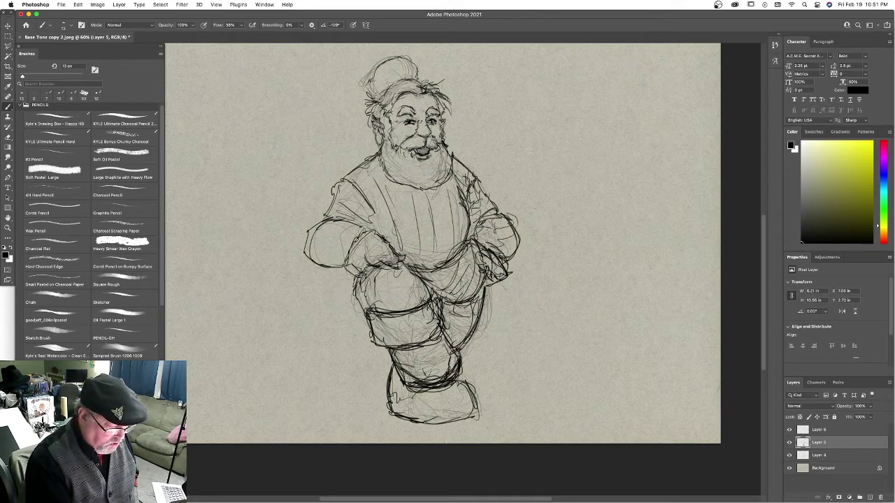
Darken the tunic's shoulder lines and the outlines of both sleeves down to the puffed forearms.
{"action": "mouse_move", "coordinate": [368, 214]}
{"action": "left_mouse_down"}
{"action": "mouse_move", "coordinate": [376, 230]}
{"action": "mouse_move", "coordinate": [371, 217]}
{"action": "left_mouse_up"}
{"action": "left_click_drag", "start_coordinate": [376, 217], "coordinate": [339, 179]}
{"action": "left_click_drag", "start_coordinate": [339, 181], "coordinate": [371, 158]}
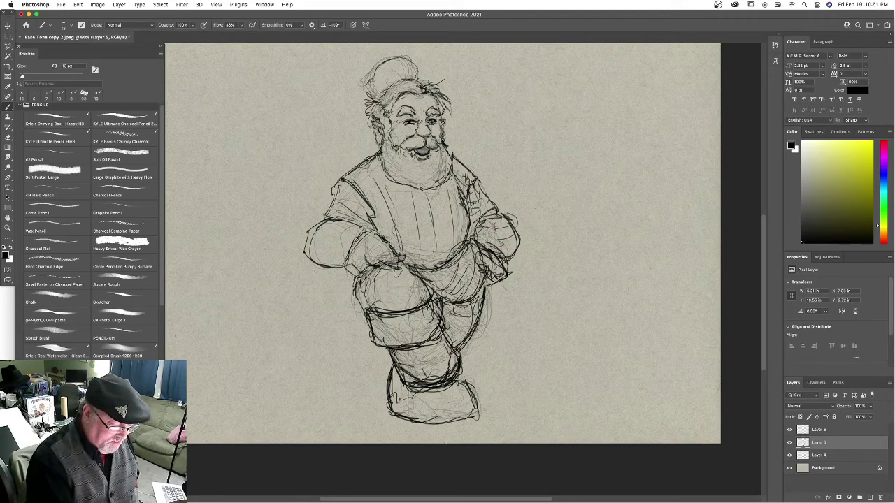
{"action": "left_click_drag", "start_coordinate": [453, 157], "coordinate": [466, 172]}
{"action": "mouse_move", "coordinate": [366, 237]}
{"action": "left_mouse_down"}
{"action": "mouse_move", "coordinate": [347, 271]}
{"action": "mouse_move", "coordinate": [348, 262]}
{"action": "left_mouse_up"}
{"action": "mouse_move", "coordinate": [337, 268]}
{"action": "left_mouse_down"}
{"action": "mouse_move", "coordinate": [324, 262]}
{"action": "mouse_move", "coordinate": [332, 220]}
{"action": "mouse_move", "coordinate": [312, 262]}
{"action": "left_mouse_up"}
{"action": "left_click_drag", "start_coordinate": [320, 219], "coordinate": [305, 256]}
{"action": "left_click_drag", "start_coordinate": [484, 221], "coordinate": [493, 213]}
{"action": "mouse_move", "coordinate": [494, 222]}
{"action": "left_mouse_down"}
{"action": "mouse_move", "coordinate": [512, 211]}
{"action": "mouse_move", "coordinate": [488, 223]}
{"action": "left_mouse_up"}
{"action": "left_click_drag", "start_coordinate": [493, 171], "coordinate": [472, 200]}
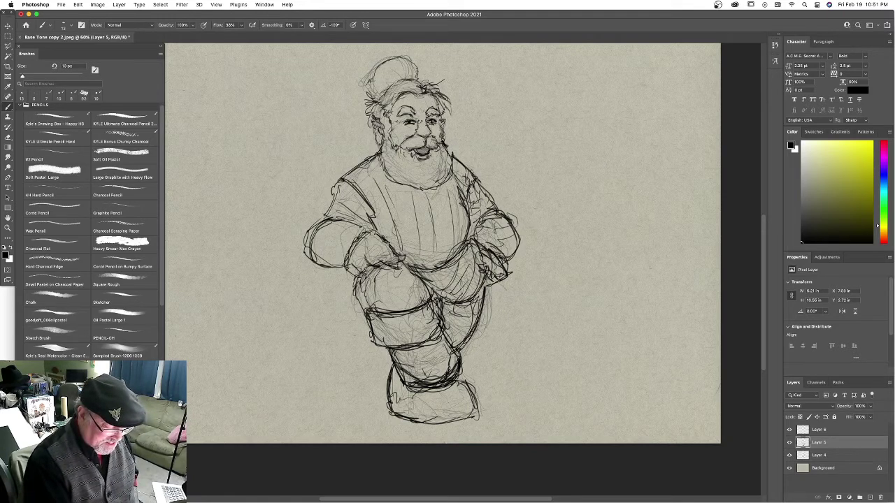
Darken the beard's lower edge, add hair strands at both temples, and firm up the topknot's outline.
{"action": "left_click_drag", "start_coordinate": [406, 189], "coordinate": [443, 187]}
{"action": "left_click_drag", "start_coordinate": [450, 167], "coordinate": [444, 185]}
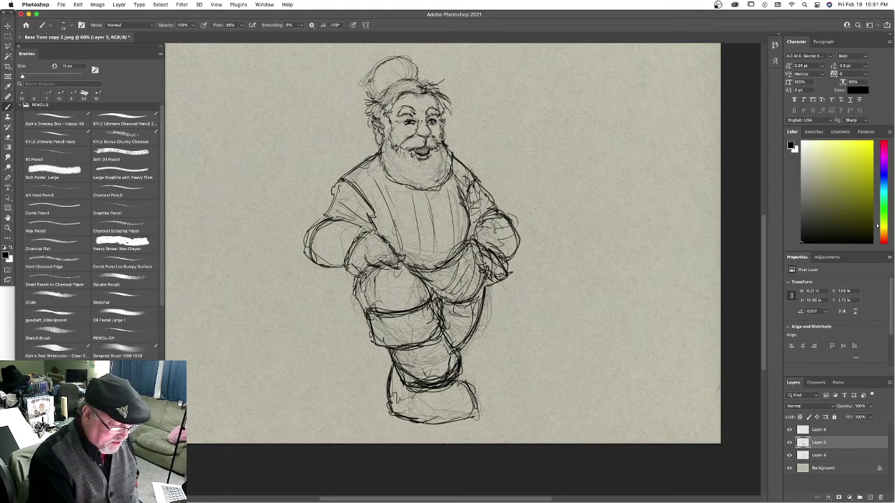
{"action": "left_click_drag", "start_coordinate": [389, 105], "coordinate": [379, 116]}
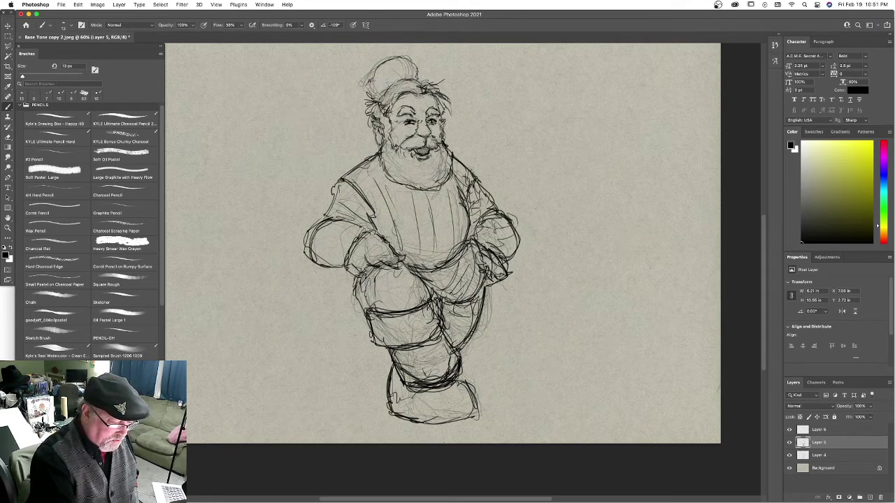
{"action": "left_click_drag", "start_coordinate": [442, 103], "coordinate": [440, 114]}
{"action": "left_click_drag", "start_coordinate": [444, 96], "coordinate": [441, 108]}
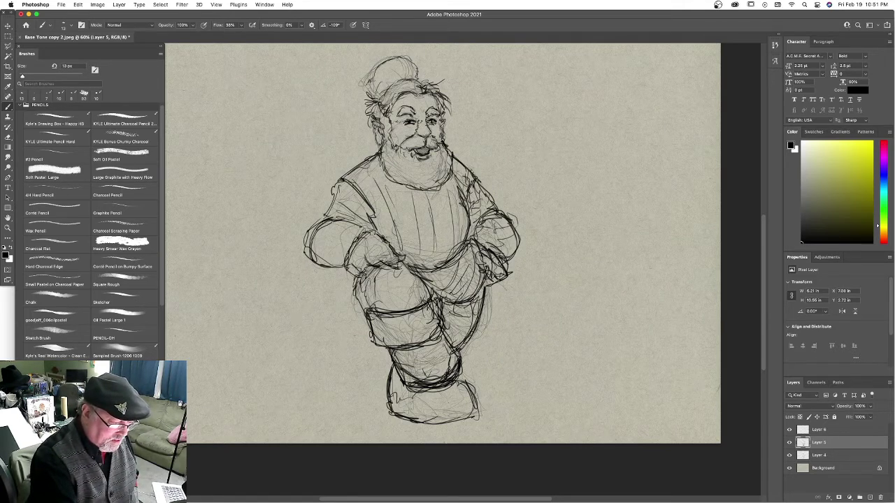
{"action": "mouse_move", "coordinate": [376, 106]}
{"action": "left_mouse_down"}
{"action": "mouse_move", "coordinate": [359, 72]}
{"action": "mouse_move", "coordinate": [409, 56]}
{"action": "mouse_move", "coordinate": [416, 84]}
{"action": "left_mouse_up"}
Switch to the Heavy Smear Wax Crayon brush, undo the test stroke on the boot, and set the brush opacity to 54%.
{"action": "left_click_drag", "start_coordinate": [398, 362], "coordinate": [413, 379]}
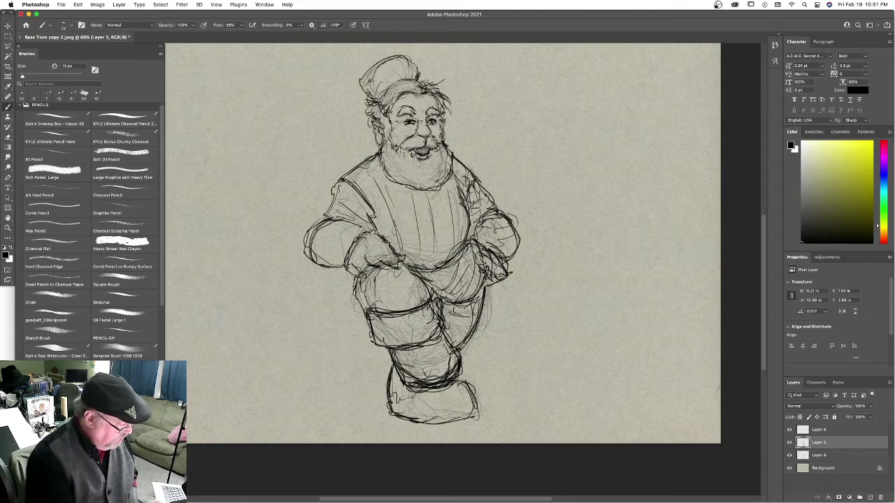
{"action": "left_click", "coordinate": [140, 246]}
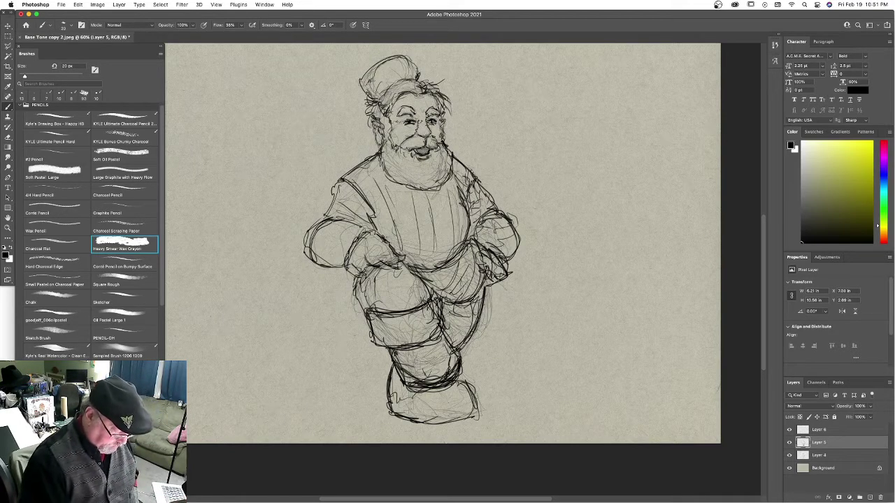
{"action": "left_click_drag", "start_coordinate": [395, 353], "coordinate": [410, 376]}
{"action": "key", "text": "super+z"}
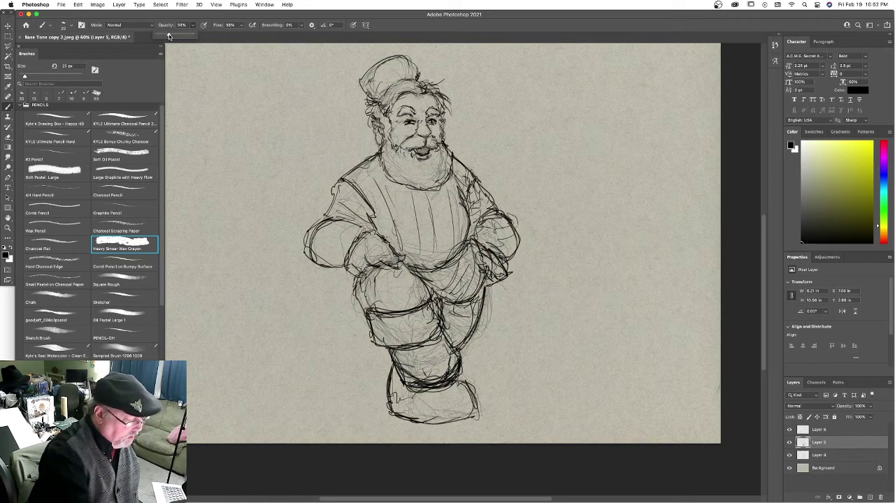
{"action": "key", "text": "5"}
{"action": "key", "text": "4"}
Shade the near boot's shaft in dark grey, building a deeper tone along its near side.
{"action": "left_click_drag", "start_coordinate": [393, 352], "coordinate": [409, 379]}
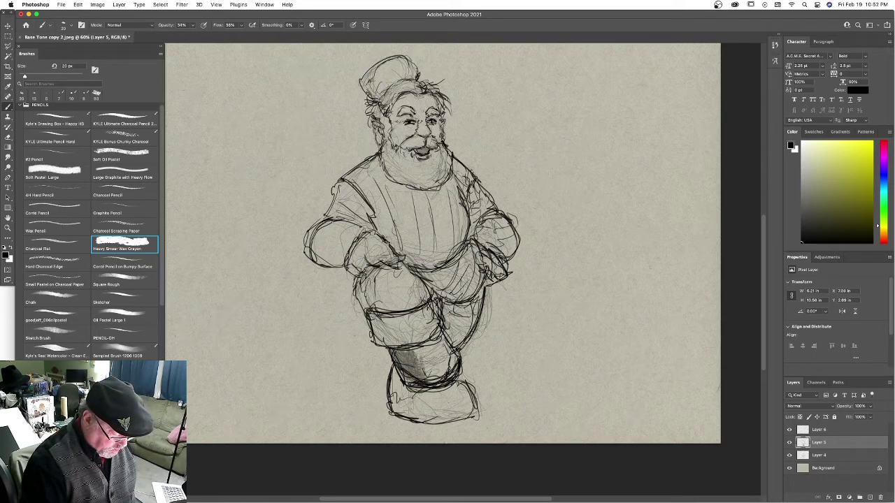
{"action": "left_click_drag", "start_coordinate": [398, 350], "coordinate": [445, 381]}
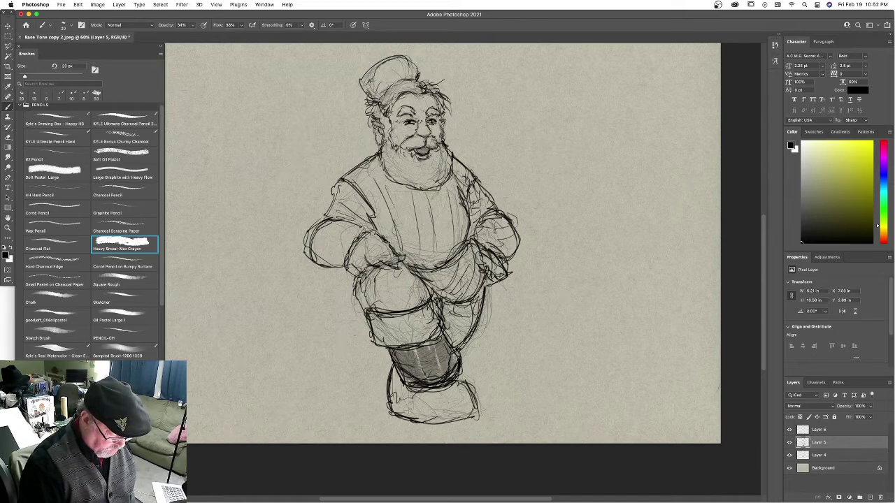
{"action": "left_click_drag", "start_coordinate": [434, 340], "coordinate": [419, 377]}
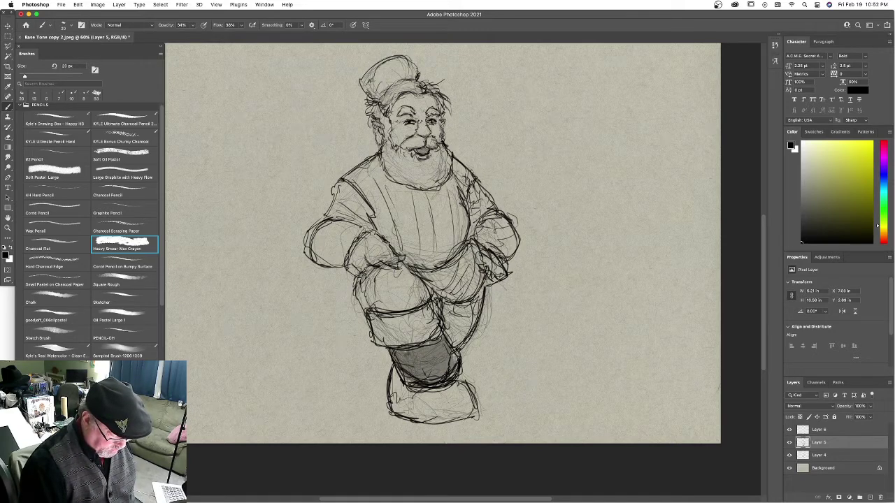
{"action": "left_click_drag", "start_coordinate": [397, 349], "coordinate": [407, 358]}
{"action": "left_click_drag", "start_coordinate": [402, 351], "coordinate": [412, 367]}
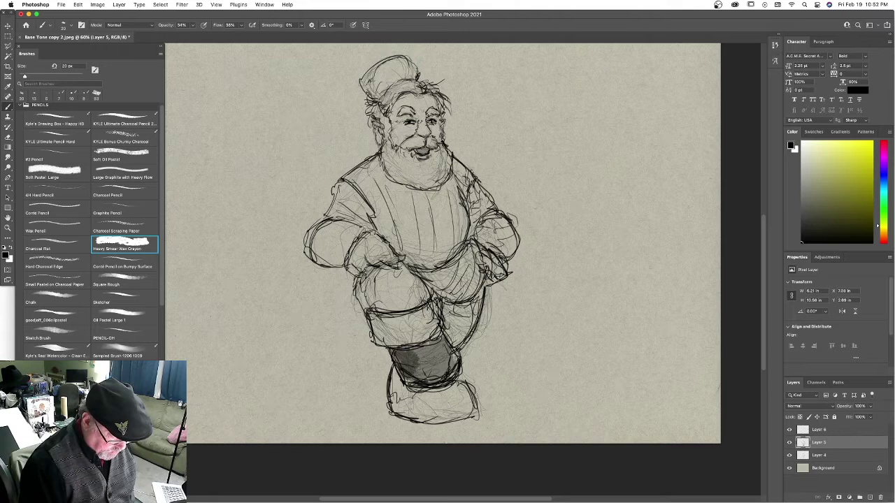
{"action": "left_click_drag", "start_coordinate": [412, 368], "coordinate": [421, 381]}
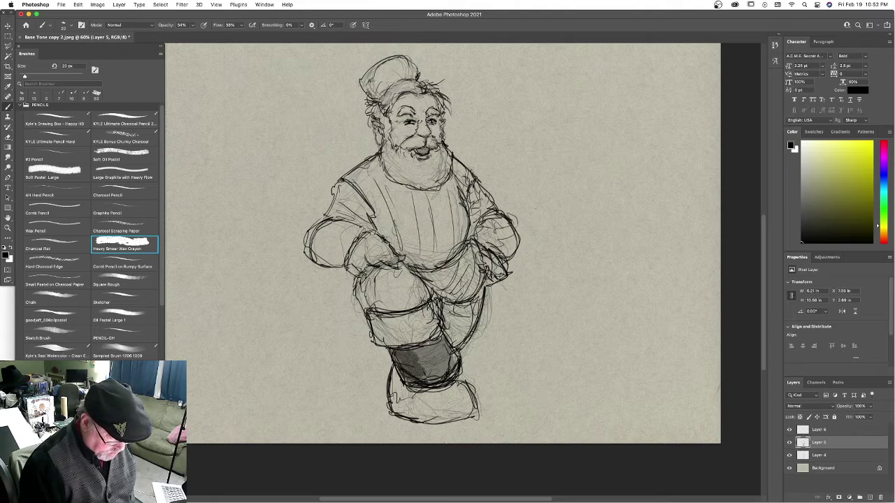
Shade the near knee cuff and fill the shoe with layered grey tone.
{"action": "mouse_move", "coordinate": [447, 345]}
{"action": "left_mouse_down"}
{"action": "mouse_move", "coordinate": [408, 345]}
{"action": "mouse_move", "coordinate": [416, 306]}
{"action": "mouse_move", "coordinate": [372, 330]}
{"action": "mouse_move", "coordinate": [390, 343]}
{"action": "mouse_move", "coordinate": [396, 320]}
{"action": "mouse_move", "coordinate": [405, 341]}
{"action": "mouse_move", "coordinate": [429, 326]}
{"action": "left_mouse_up"}
{"action": "mouse_move", "coordinate": [390, 370]}
{"action": "left_mouse_down"}
{"action": "mouse_move", "coordinate": [395, 411]}
{"action": "mouse_move", "coordinate": [446, 421]}
{"action": "left_mouse_up"}
{"action": "mouse_move", "coordinate": [437, 388]}
{"action": "left_mouse_down"}
{"action": "mouse_move", "coordinate": [456, 422]}
{"action": "mouse_move", "coordinate": [471, 419]}
{"action": "mouse_move", "coordinate": [433, 402]}
{"action": "mouse_move", "coordinate": [407, 413]}
{"action": "left_mouse_up"}
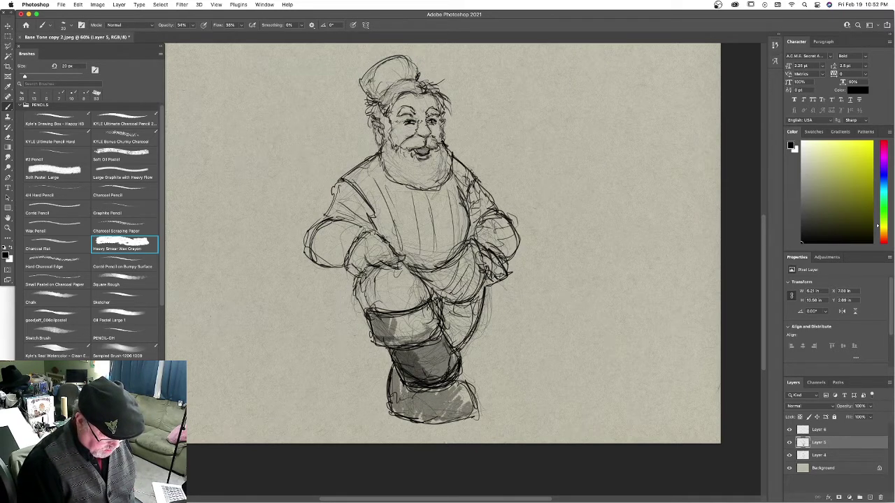
{"action": "mouse_move", "coordinate": [393, 376]}
{"action": "left_mouse_down"}
{"action": "mouse_move", "coordinate": [401, 402]}
{"action": "mouse_move", "coordinate": [412, 401]}
{"action": "mouse_move", "coordinate": [405, 416]}
{"action": "mouse_move", "coordinate": [433, 422]}
{"action": "left_mouse_up"}
{"action": "mouse_move", "coordinate": [417, 393]}
{"action": "left_mouse_down"}
{"action": "mouse_move", "coordinate": [448, 420]}
{"action": "mouse_move", "coordinate": [463, 419]}
{"action": "mouse_move", "coordinate": [470, 417]}
{"action": "mouse_move", "coordinate": [456, 391]}
{"action": "left_mouse_up"}
{"action": "left_click_drag", "start_coordinate": [423, 329], "coordinate": [431, 340]}
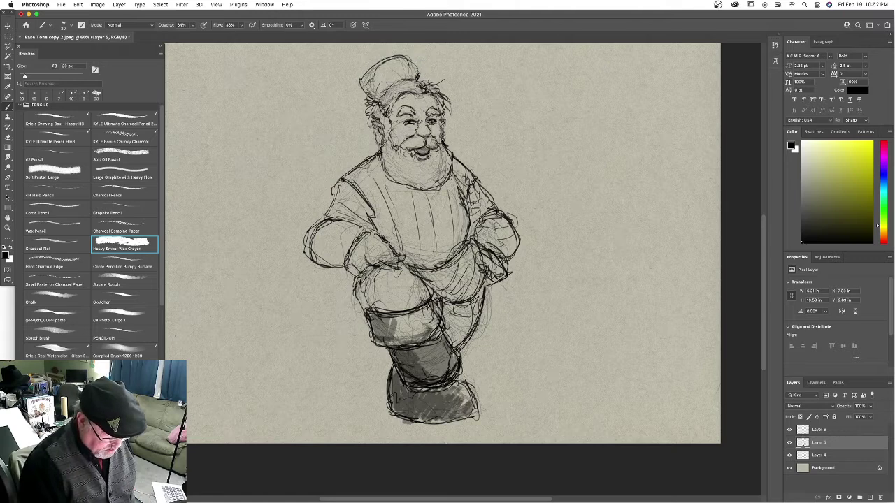
Add grey shading to the sash's far side, the near hand and the adjoining near sleeve.
{"action": "mouse_move", "coordinate": [428, 294]}
{"action": "left_mouse_down"}
{"action": "mouse_move", "coordinate": [435, 342]}
{"action": "mouse_move", "coordinate": [475, 285]}
{"action": "mouse_move", "coordinate": [483, 256]}
{"action": "mouse_move", "coordinate": [478, 291]}
{"action": "left_mouse_up"}
{"action": "left_click_drag", "start_coordinate": [475, 245], "coordinate": [475, 292]}
{"action": "mouse_move", "coordinate": [398, 249]}
{"action": "left_mouse_down"}
{"action": "mouse_move", "coordinate": [376, 260]}
{"action": "mouse_move", "coordinate": [344, 259]}
{"action": "mouse_move", "coordinate": [337, 225]}
{"action": "left_mouse_up"}
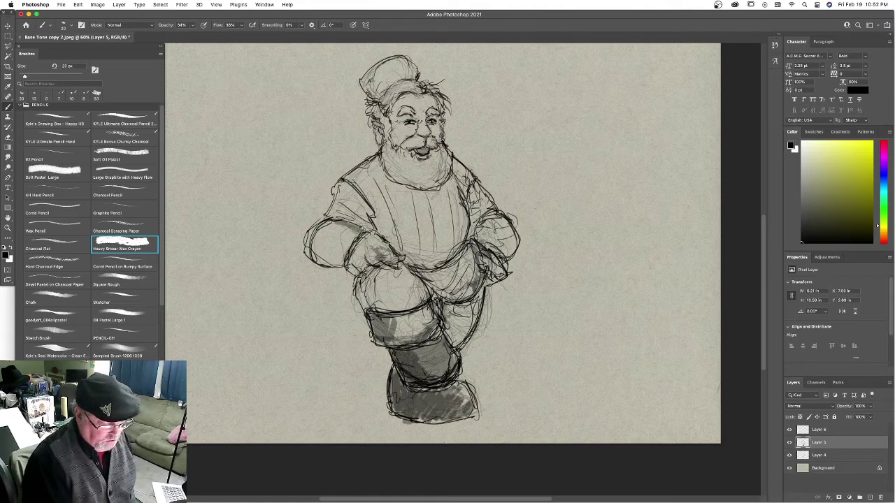
Add grey shading to the far forearm and hand, the sash's hanging folds and the upper far leg.
{"action": "mouse_move", "coordinate": [475, 225]}
{"action": "left_mouse_down"}
{"action": "mouse_move", "coordinate": [470, 239]}
{"action": "mouse_move", "coordinate": [494, 211]}
{"action": "mouse_move", "coordinate": [516, 254]}
{"action": "left_mouse_up"}
{"action": "left_click_drag", "start_coordinate": [504, 218], "coordinate": [512, 267]}
{"action": "mouse_move", "coordinate": [505, 265]}
{"action": "left_mouse_down"}
{"action": "mouse_move", "coordinate": [493, 282]}
{"action": "mouse_move", "coordinate": [476, 286]}
{"action": "left_mouse_up"}
{"action": "left_click_drag", "start_coordinate": [415, 270], "coordinate": [433, 276]}
{"action": "mouse_move", "coordinate": [422, 274]}
{"action": "left_mouse_down"}
{"action": "mouse_move", "coordinate": [460, 258]}
{"action": "mouse_move", "coordinate": [438, 309]}
{"action": "left_mouse_up"}
{"action": "left_click_drag", "start_coordinate": [483, 278], "coordinate": [467, 301]}
{"action": "left_click_drag", "start_coordinate": [461, 287], "coordinate": [434, 302]}
Block in a dark grey coat tail behind the near thigh and deepen the tone across the sash.
{"action": "mouse_move", "coordinate": [453, 254]}
{"action": "left_mouse_down"}
{"action": "mouse_move", "coordinate": [386, 264]}
{"action": "mouse_move", "coordinate": [349, 292]}
{"action": "mouse_move", "coordinate": [344, 308]}
{"action": "mouse_move", "coordinate": [354, 312]}
{"action": "mouse_move", "coordinate": [355, 297]}
{"action": "mouse_move", "coordinate": [352, 311]}
{"action": "left_mouse_up"}
{"action": "left_click_drag", "start_coordinate": [364, 273], "coordinate": [340, 310]}
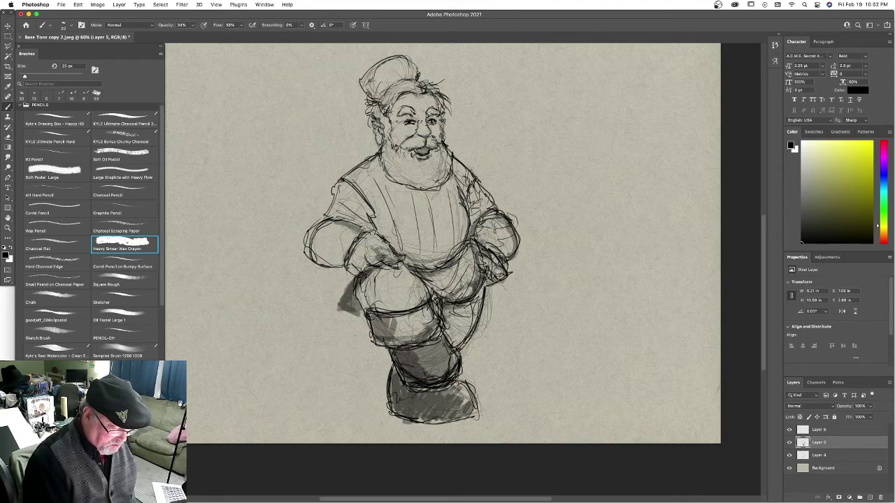
{"action": "mouse_move", "coordinate": [403, 289]}
{"action": "left_mouse_down"}
{"action": "mouse_move", "coordinate": [437, 271]}
{"action": "mouse_move", "coordinate": [469, 282]}
{"action": "mouse_move", "coordinate": [479, 263]}
{"action": "left_mouse_up"}
{"action": "mouse_move", "coordinate": [445, 289]}
{"action": "left_mouse_down"}
{"action": "mouse_move", "coordinate": [475, 257]}
{"action": "mouse_move", "coordinate": [467, 272]}
{"action": "left_mouse_up"}
{"action": "left_click_drag", "start_coordinate": [359, 286], "coordinate": [344, 307]}
{"action": "left_click_drag", "start_coordinate": [376, 261], "coordinate": [365, 270]}
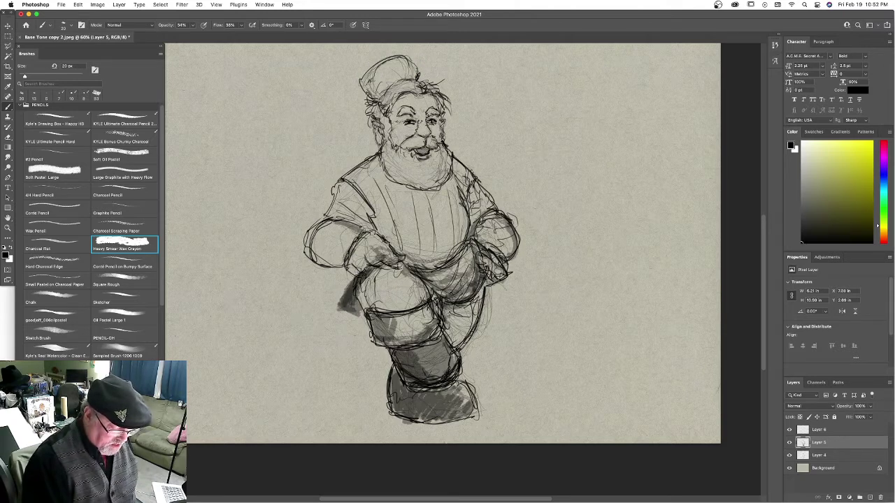
Draw vertical grey fold strokes down the front of the tunic from the chest to the waist.
{"action": "mouse_move", "coordinate": [486, 270]}
{"action": "left_mouse_down"}
{"action": "mouse_move", "coordinate": [477, 291]}
{"action": "mouse_move", "coordinate": [435, 263]}
{"action": "mouse_move", "coordinate": [467, 244]}
{"action": "mouse_move", "coordinate": [458, 208]}
{"action": "left_mouse_up"}
{"action": "mouse_move", "coordinate": [458, 245]}
{"action": "left_mouse_down"}
{"action": "mouse_move", "coordinate": [450, 183]}
{"action": "mouse_move", "coordinate": [454, 247]}
{"action": "left_mouse_up"}
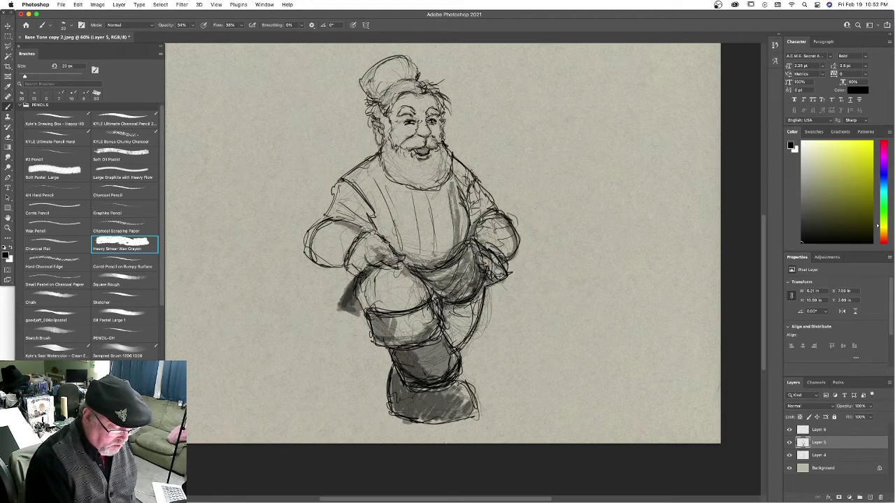
{"action": "left_click_drag", "start_coordinate": [432, 196], "coordinate": [435, 260]}
{"action": "left_click_drag", "start_coordinate": [424, 218], "coordinate": [423, 263]}
{"action": "mouse_move", "coordinate": [417, 199]}
{"action": "left_mouse_down"}
{"action": "mouse_move", "coordinate": [412, 265]}
{"action": "mouse_move", "coordinate": [402, 260]}
{"action": "left_mouse_up"}
{"action": "left_click_drag", "start_coordinate": [391, 195], "coordinate": [386, 257]}
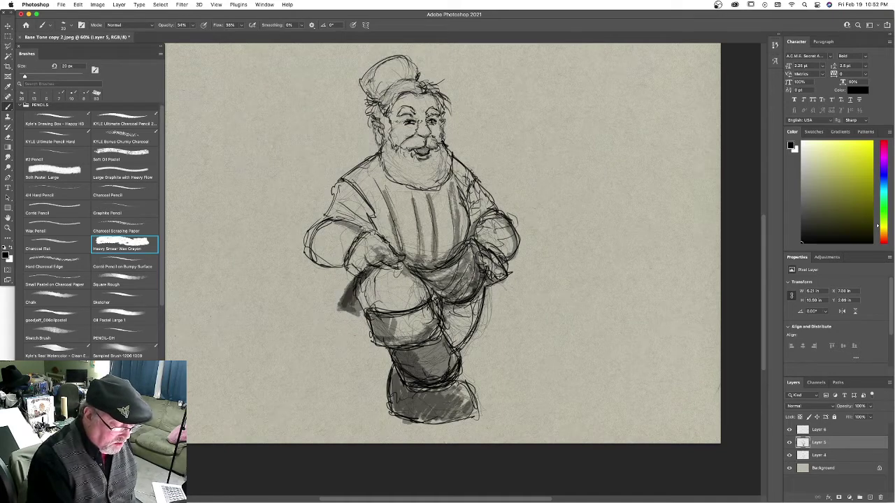
{"action": "left_click_drag", "start_coordinate": [367, 172], "coordinate": [389, 214]}
{"action": "left_click_drag", "start_coordinate": [395, 216], "coordinate": [399, 251]}
Shade the near armhole seam and upper sleeve, and fill the underside of the near forearm with grey.
{"action": "left_click_drag", "start_coordinate": [356, 189], "coordinate": [379, 235]}
{"action": "mouse_move", "coordinate": [361, 192]}
{"action": "left_mouse_down"}
{"action": "mouse_move", "coordinate": [381, 222]}
{"action": "mouse_move", "coordinate": [341, 192]}
{"action": "left_mouse_up"}
{"action": "mouse_move", "coordinate": [352, 223]}
{"action": "left_mouse_down"}
{"action": "mouse_move", "coordinate": [315, 242]}
{"action": "mouse_move", "coordinate": [323, 263]}
{"action": "left_mouse_up"}
{"action": "left_click_drag", "start_coordinate": [321, 247], "coordinate": [333, 265]}
{"action": "left_click_drag", "start_coordinate": [331, 254], "coordinate": [342, 263]}
{"action": "left_click_drag", "start_coordinate": [347, 261], "coordinate": [360, 256]}
Add grey tone to the far cuff, the inner far leg, the tunic hem and the shadow beneath the beard.
{"action": "left_click_drag", "start_coordinate": [510, 246], "coordinate": [500, 259]}
{"action": "left_click_drag", "start_coordinate": [470, 330], "coordinate": [453, 356]}
{"action": "mouse_move", "coordinate": [479, 298]}
{"action": "left_mouse_down"}
{"action": "mouse_move", "coordinate": [460, 348]}
{"action": "mouse_move", "coordinate": [453, 341]}
{"action": "left_mouse_up"}
{"action": "mouse_move", "coordinate": [467, 307]}
{"action": "left_mouse_down"}
{"action": "mouse_move", "coordinate": [449, 306]}
{"action": "mouse_move", "coordinate": [452, 295]}
{"action": "left_mouse_up"}
{"action": "left_click_drag", "start_coordinate": [455, 247], "coordinate": [441, 260]}
{"action": "left_click_drag", "start_coordinate": [400, 189], "coordinate": [417, 200]}
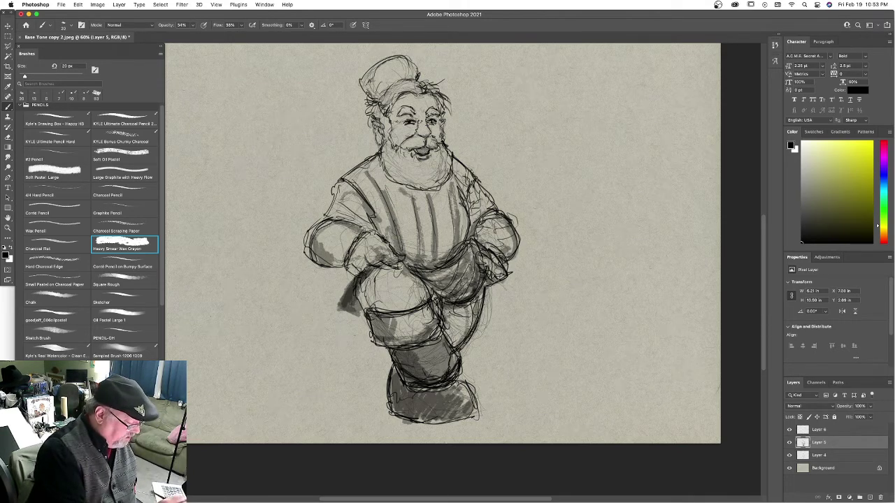
Enlarge the brush to 50 px and fill the beard with soft grey tone.
{"action": "scroll", "coordinate": [161, 249], "scroll_direction": "down", "scroll_amount": 10}
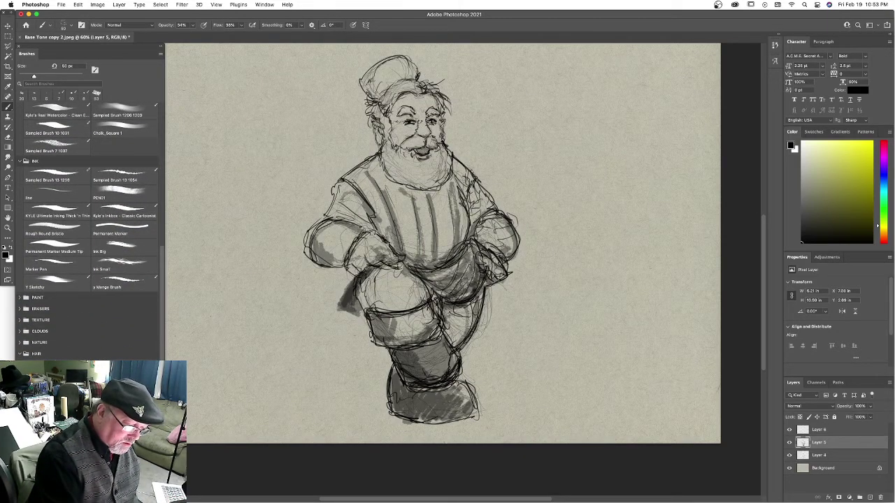
{"action": "mouse_move", "coordinate": [390, 157]}
{"action": "left_mouse_down"}
{"action": "mouse_move", "coordinate": [392, 170]}
{"action": "mouse_move", "coordinate": [401, 171]}
{"action": "left_mouse_up"}
{"action": "left_click_drag", "start_coordinate": [405, 150], "coordinate": [410, 183]}
{"action": "left_click_drag", "start_coordinate": [416, 155], "coordinate": [417, 190]}
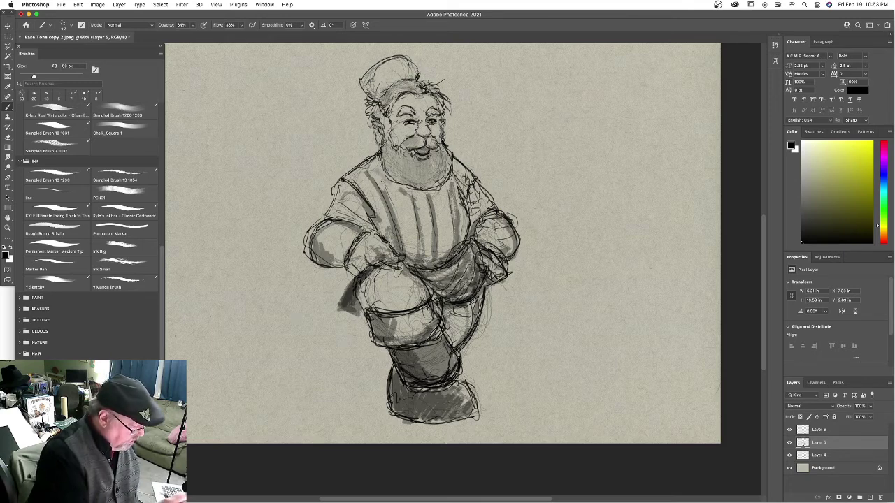
Switch to the Ink Big brush and add broad streaky shading to the tunic folds, upper sleeves and far leg.
{"action": "left_click", "coordinate": [128, 246]}
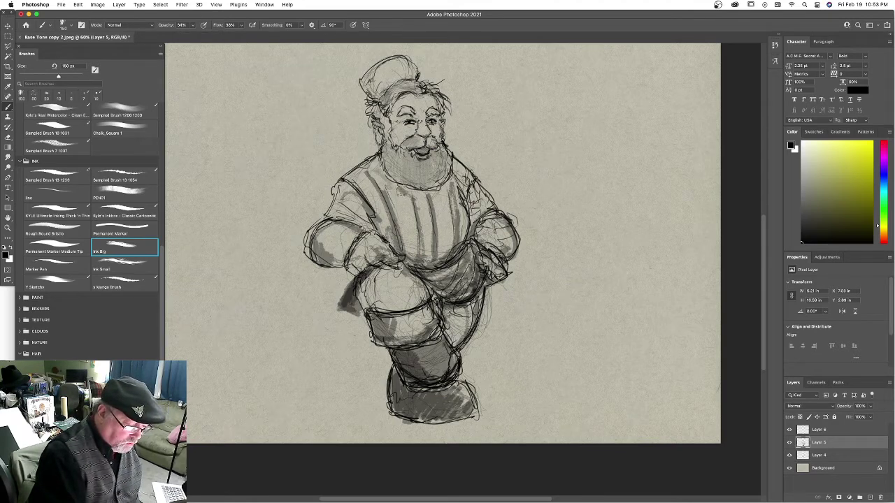
{"action": "left_click_drag", "start_coordinate": [422, 200], "coordinate": [425, 236]}
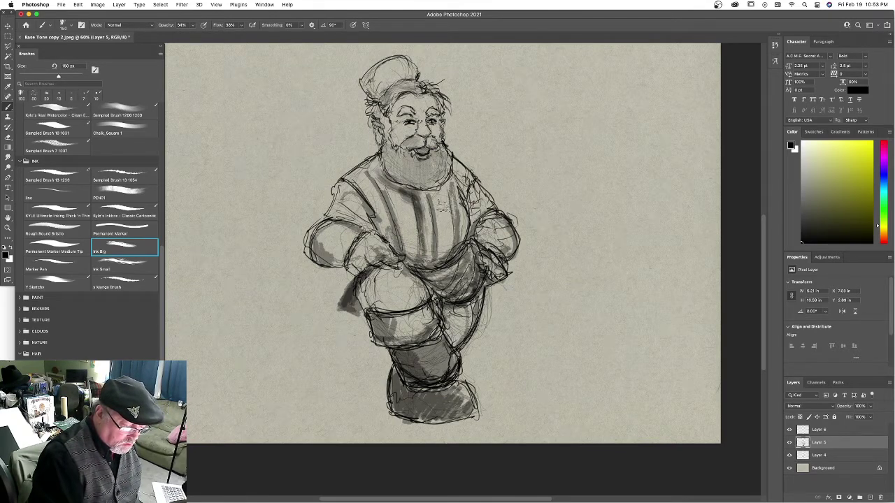
{"action": "left_click_drag", "start_coordinate": [442, 196], "coordinate": [445, 241]}
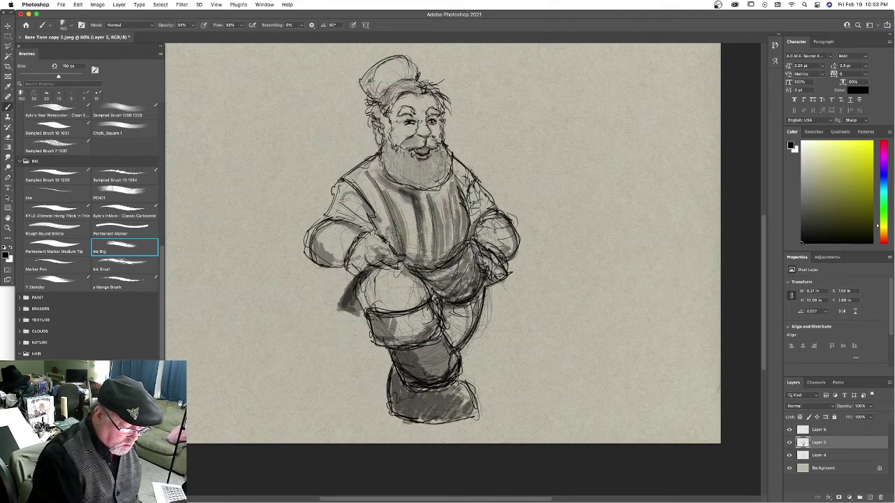
{"action": "left_click_drag", "start_coordinate": [350, 186], "coordinate": [367, 224]}
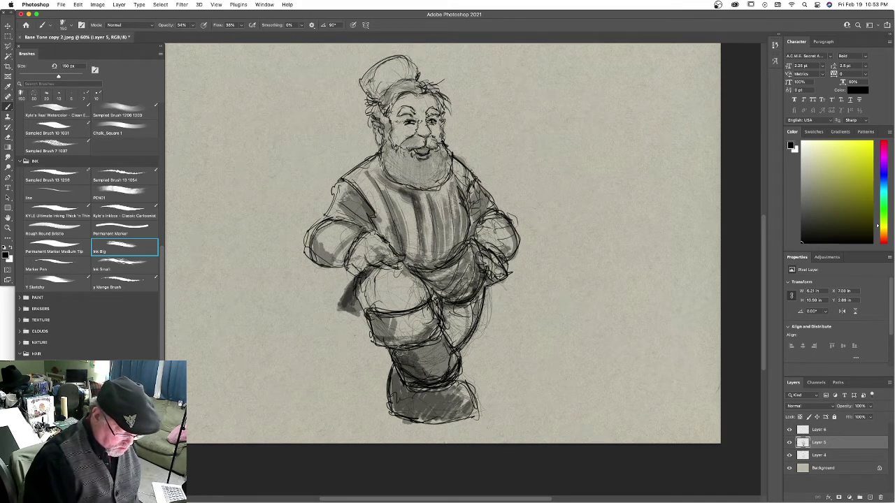
{"action": "left_click_drag", "start_coordinate": [463, 350], "coordinate": [467, 310]}
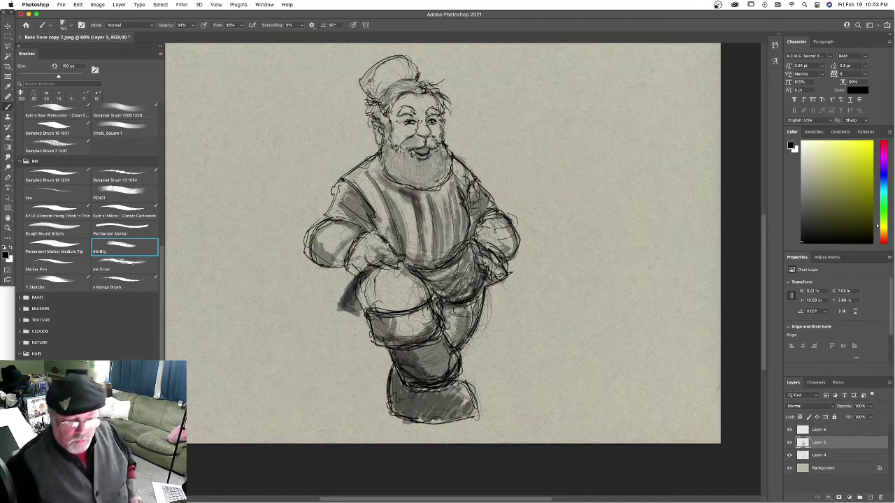
{"action": "mouse_move", "coordinate": [467, 311]}
{"action": "left_mouse_down"}
{"action": "mouse_move", "coordinate": [483, 264]}
{"action": "mouse_move", "coordinate": [476, 255]}
{"action": "left_mouse_up"}
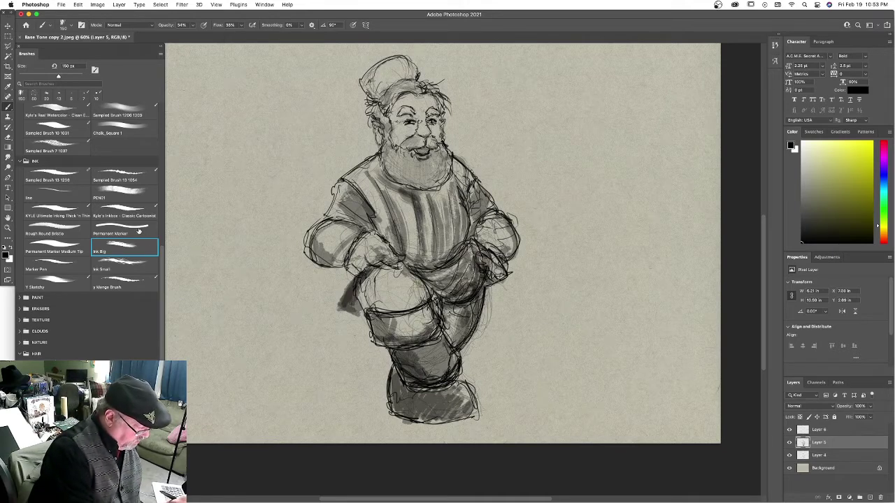
Switch to the Permanent Marker brush, try it on the near shoulder, and set it to 18 px at 89% opacity.
{"action": "left_click", "coordinate": [139, 223]}
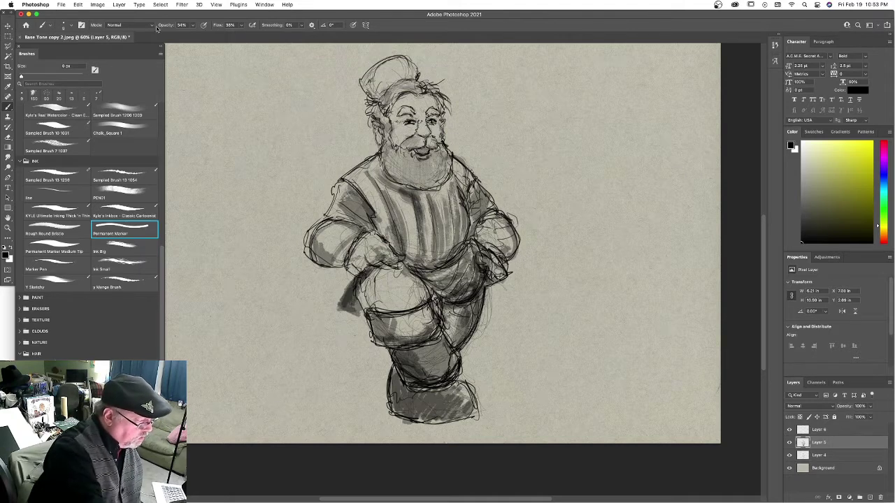
{"action": "left_click_drag", "start_coordinate": [33, 78], "coordinate": [27, 77]}
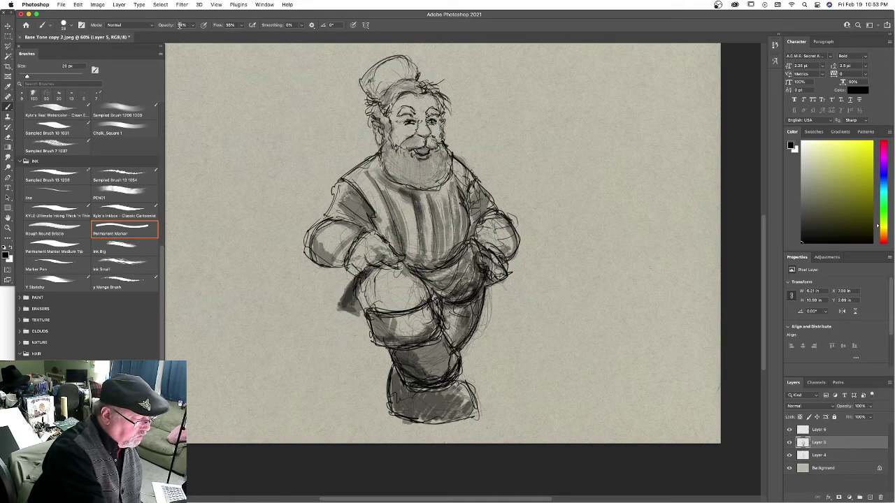
{"action": "left_click_drag", "start_coordinate": [193, 25], "coordinate": [196, 35]}
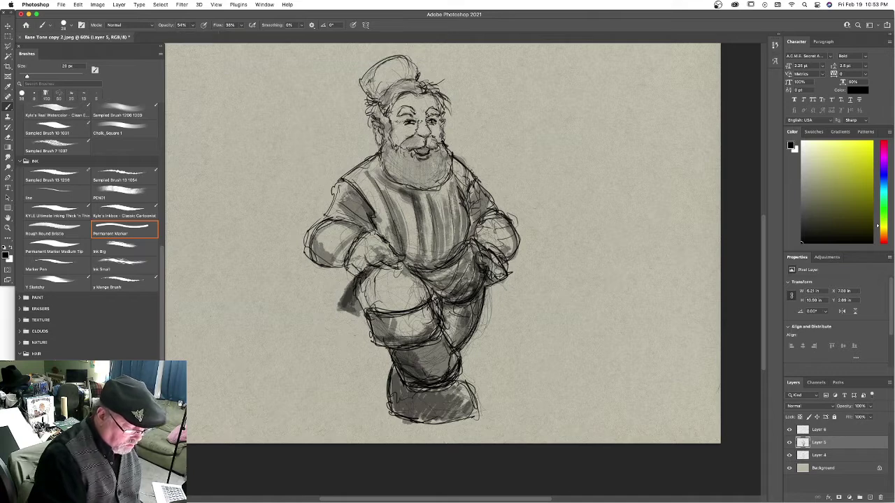
{"action": "mouse_move", "coordinate": [340, 182]}
{"action": "left_mouse_down"}
{"action": "mouse_move", "coordinate": [328, 213]}
{"action": "mouse_move", "coordinate": [334, 187]}
{"action": "left_mouse_up"}
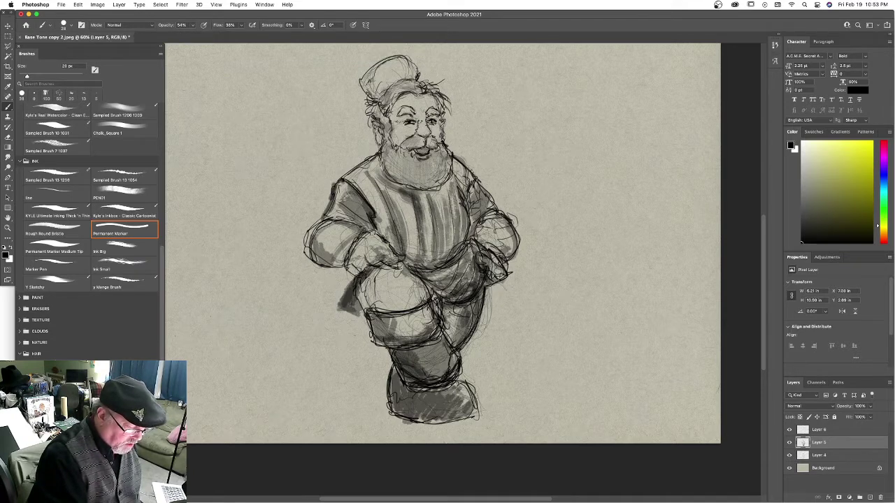
{"action": "left_click", "coordinate": [194, 25]}
{"action": "left_click", "coordinate": [206, 35]}
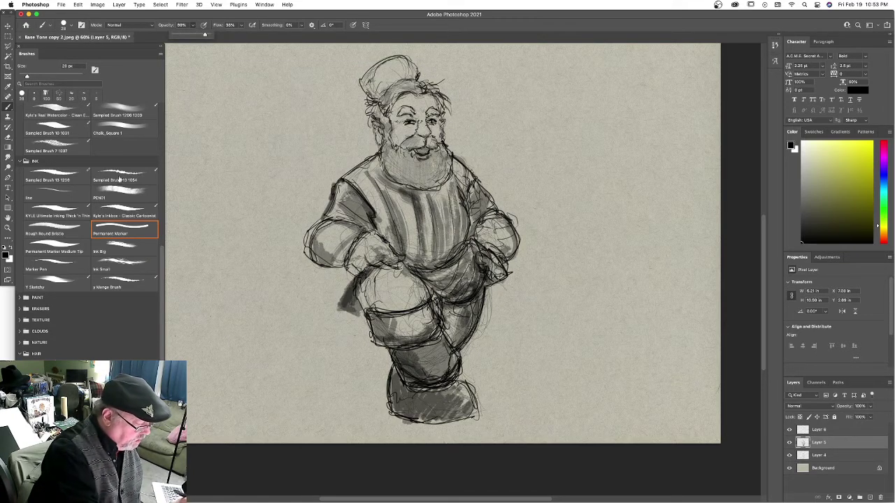
{"action": "left_click_drag", "start_coordinate": [26, 77], "coordinate": [23, 75]}
Ink heavy black outlines along the near shoulder, sleeve and hand, and around the coat tail.
{"action": "left_click_drag", "start_coordinate": [343, 180], "coordinate": [369, 204]}
{"action": "mouse_move", "coordinate": [379, 157]}
{"action": "left_mouse_down"}
{"action": "mouse_move", "coordinate": [338, 182]}
{"action": "mouse_move", "coordinate": [319, 221]}
{"action": "left_mouse_up"}
{"action": "mouse_move", "coordinate": [337, 182]}
{"action": "left_mouse_down"}
{"action": "mouse_move", "coordinate": [303, 251]}
{"action": "mouse_move", "coordinate": [324, 264]}
{"action": "left_mouse_up"}
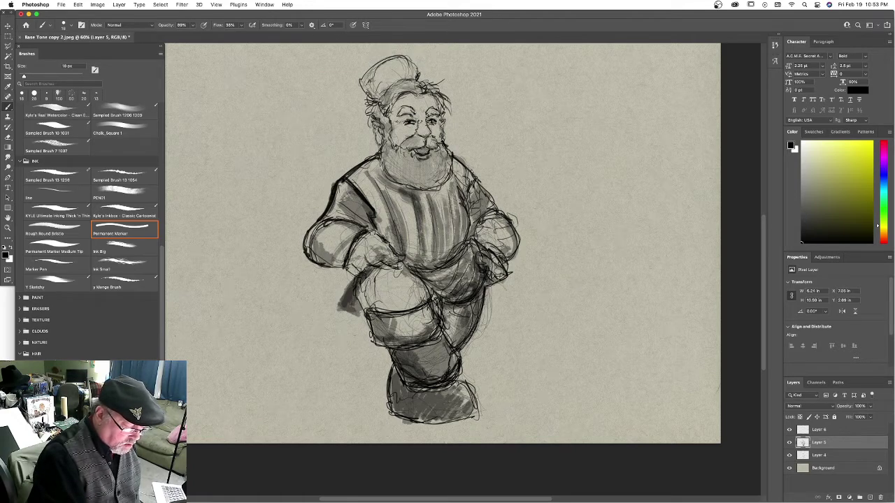
{"action": "left_click_drag", "start_coordinate": [349, 263], "coordinate": [361, 274]}
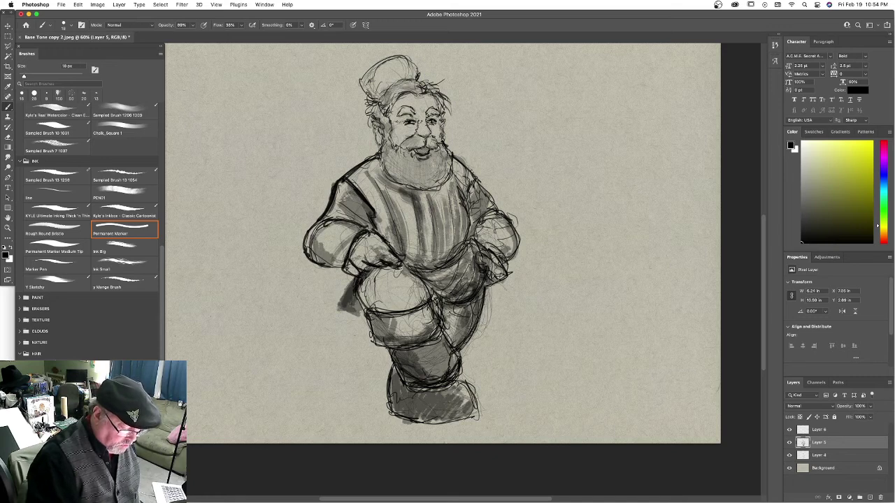
{"action": "left_click_drag", "start_coordinate": [350, 292], "coordinate": [340, 306]}
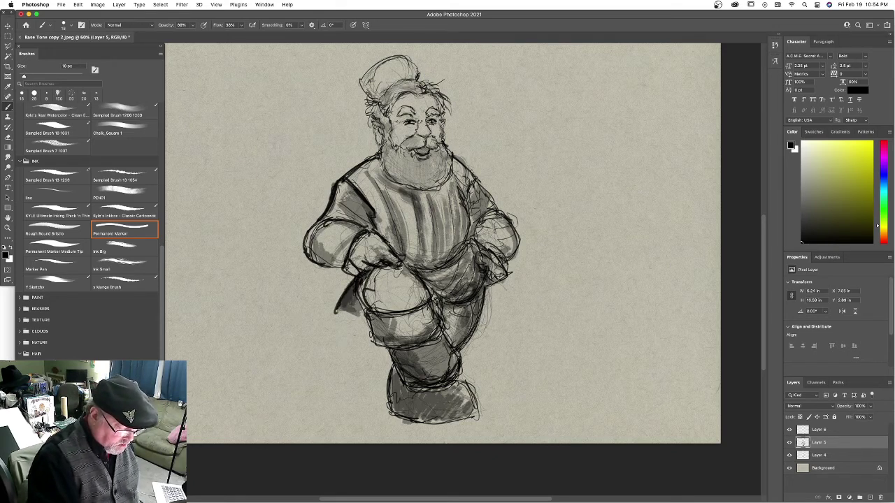
{"action": "left_click_drag", "start_coordinate": [353, 292], "coordinate": [336, 313]}
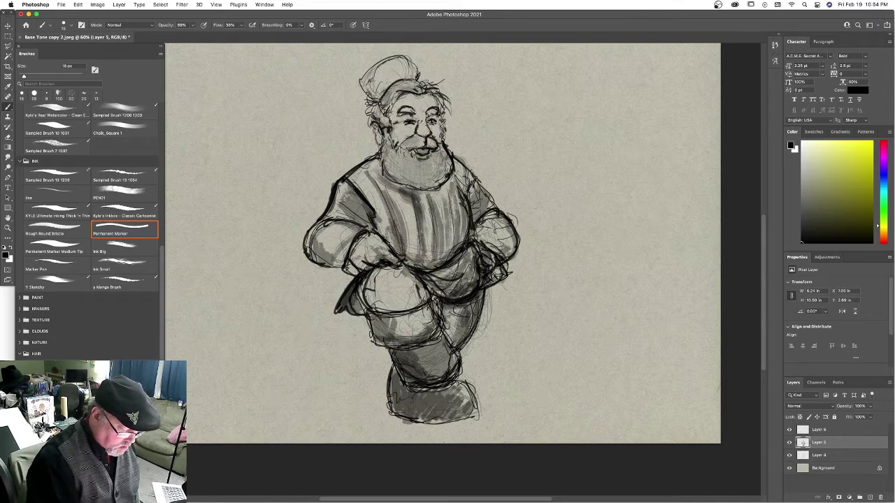
Strengthen the outlines of the near boot shaft, far leg and near armhole, and close the coat tail's lower edge.
{"action": "mouse_move", "coordinate": [387, 347]}
{"action": "left_mouse_down"}
{"action": "mouse_move", "coordinate": [418, 389]}
{"action": "mouse_move", "coordinate": [458, 376]}
{"action": "left_mouse_up"}
{"action": "left_click_drag", "start_coordinate": [443, 342], "coordinate": [458, 376]}
{"action": "left_click_drag", "start_coordinate": [477, 301], "coordinate": [458, 347]}
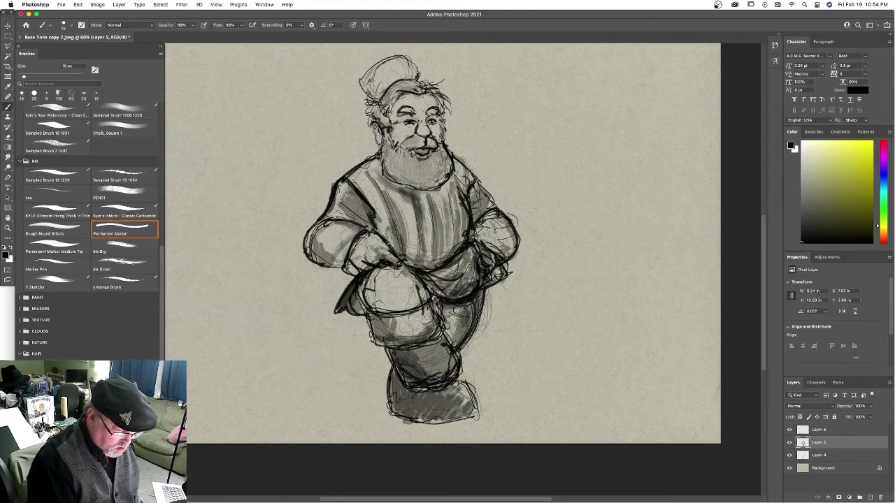
{"action": "left_click_drag", "start_coordinate": [363, 194], "coordinate": [376, 229]}
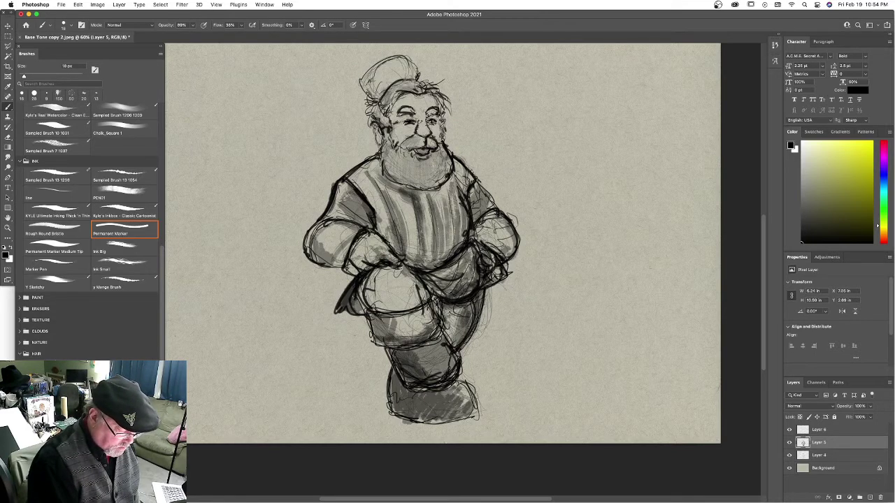
{"action": "left_click_drag", "start_coordinate": [339, 311], "coordinate": [372, 327]}
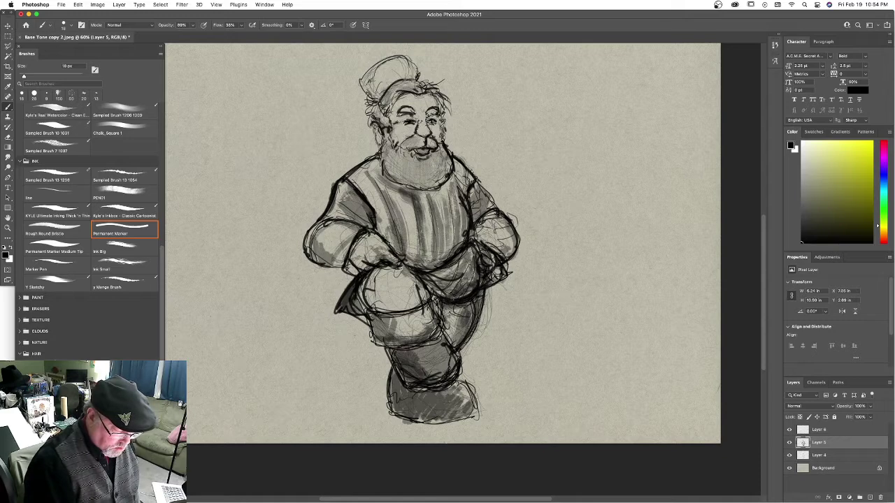
Ink the sash's curved folds and the long vertical fold lines down the tunic front in black.
{"action": "left_click_drag", "start_coordinate": [439, 295], "coordinate": [455, 301]}
{"action": "mouse_move", "coordinate": [434, 277]}
{"action": "left_mouse_down"}
{"action": "mouse_move", "coordinate": [457, 281]}
{"action": "mouse_move", "coordinate": [468, 255]}
{"action": "left_mouse_up"}
{"action": "left_click_drag", "start_coordinate": [430, 277], "coordinate": [455, 282]}
{"action": "mouse_move", "coordinate": [448, 195]}
{"action": "left_mouse_down"}
{"action": "mouse_move", "coordinate": [454, 253]}
{"action": "mouse_move", "coordinate": [454, 223]}
{"action": "mouse_move", "coordinate": [464, 241]}
{"action": "left_mouse_up"}
{"action": "left_click_drag", "start_coordinate": [434, 267], "coordinate": [427, 186]}
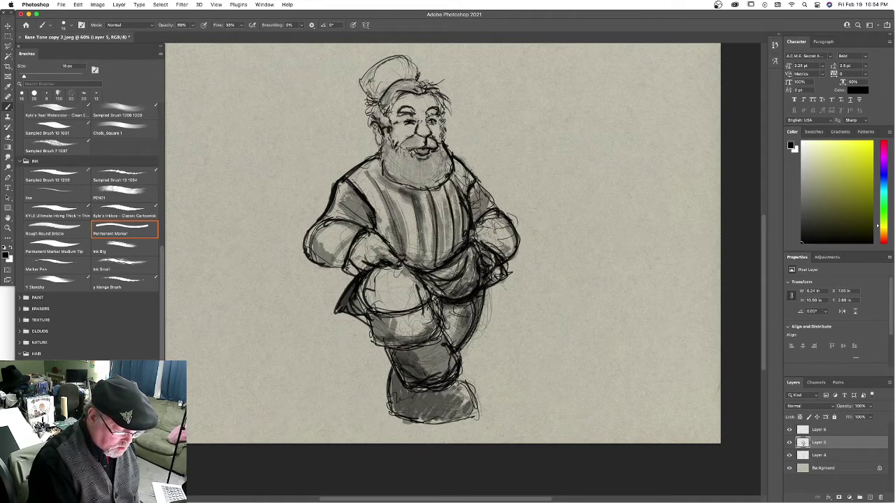
{"action": "left_click_drag", "start_coordinate": [421, 246], "coordinate": [421, 267]}
{"action": "left_click_drag", "start_coordinate": [412, 189], "coordinate": [420, 249]}
{"action": "left_click_drag", "start_coordinate": [401, 179], "coordinate": [391, 259]}
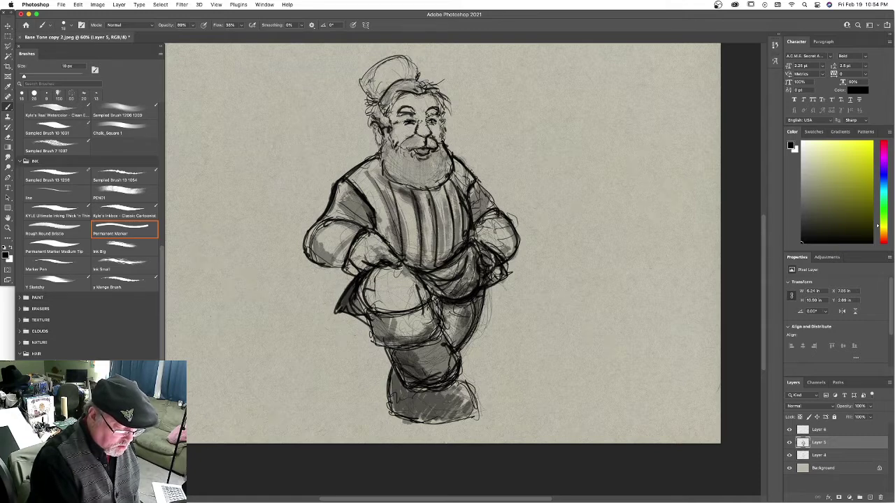
{"action": "left_click_drag", "start_coordinate": [382, 182], "coordinate": [378, 238]}
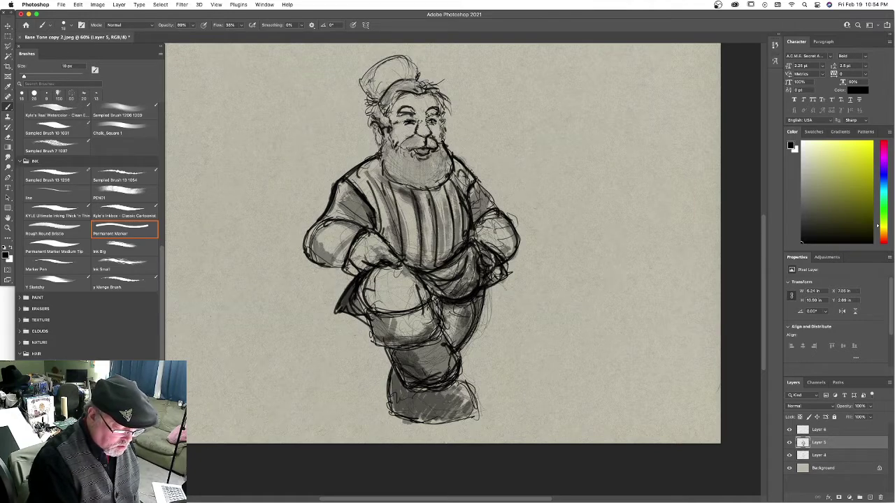
Reinforce the outlines of both sleeves, the far shoulder and the beard's lower edge with marker lines.
{"action": "mouse_move", "coordinate": [342, 197]}
{"action": "left_mouse_down"}
{"action": "mouse_move", "coordinate": [371, 224]}
{"action": "mouse_move", "coordinate": [306, 256]}
{"action": "left_mouse_up"}
{"action": "left_click_drag", "start_coordinate": [338, 217], "coordinate": [308, 255]}
{"action": "mouse_move", "coordinate": [514, 214]}
{"action": "left_mouse_down"}
{"action": "mouse_move", "coordinate": [500, 255]}
{"action": "mouse_move", "coordinate": [494, 221]}
{"action": "left_mouse_up"}
{"action": "mouse_move", "coordinate": [507, 211]}
{"action": "left_mouse_down"}
{"action": "mouse_move", "coordinate": [480, 221]}
{"action": "mouse_move", "coordinate": [484, 206]}
{"action": "mouse_move", "coordinate": [469, 196]}
{"action": "left_mouse_up"}
{"action": "left_click_drag", "start_coordinate": [482, 177], "coordinate": [474, 186]}
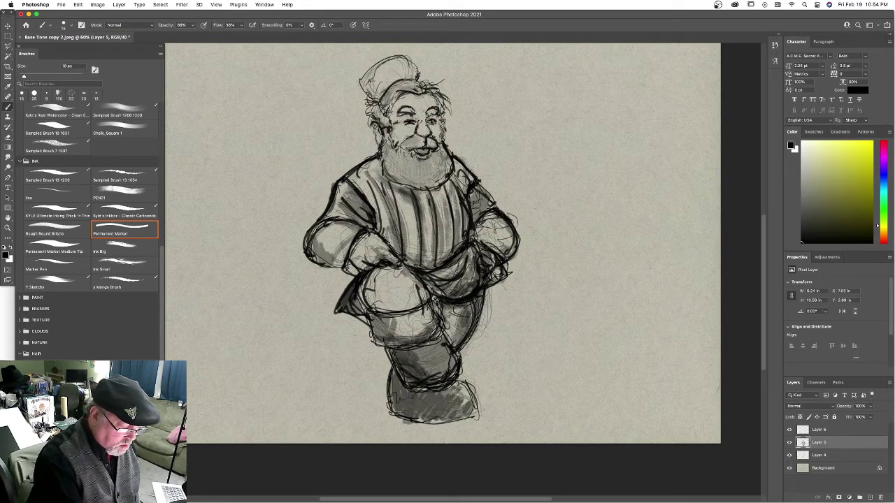
{"action": "mouse_move", "coordinate": [381, 146]}
{"action": "left_mouse_down"}
{"action": "mouse_move", "coordinate": [391, 179]}
{"action": "mouse_move", "coordinate": [441, 185]}
{"action": "left_mouse_up"}
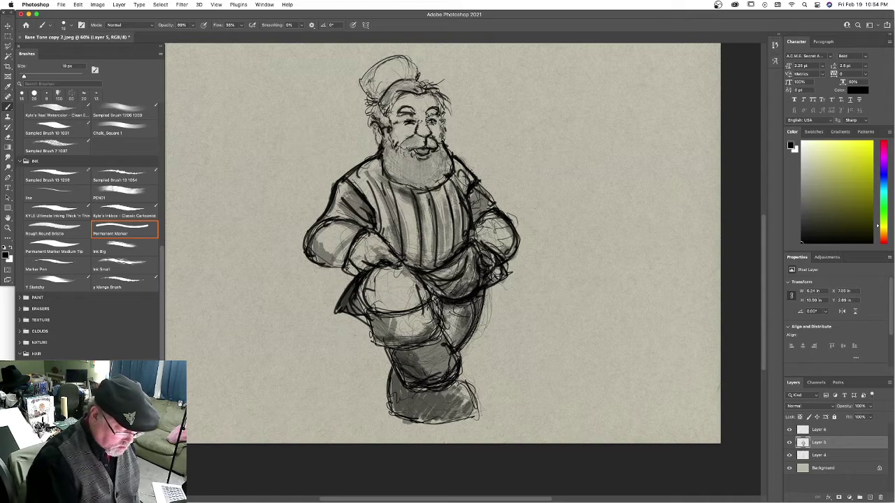
Ink a bolder contour around the shoe, the far leg and the side of the near thigh.
{"action": "mouse_move", "coordinate": [395, 366]}
{"action": "left_mouse_down"}
{"action": "mouse_move", "coordinate": [422, 389]}
{"action": "mouse_move", "coordinate": [388, 407]}
{"action": "mouse_move", "coordinate": [463, 419]}
{"action": "mouse_move", "coordinate": [475, 394]}
{"action": "left_mouse_up"}
{"action": "mouse_move", "coordinate": [459, 349]}
{"action": "left_mouse_down"}
{"action": "mouse_move", "coordinate": [478, 320]}
{"action": "mouse_move", "coordinate": [482, 288]}
{"action": "left_mouse_up"}
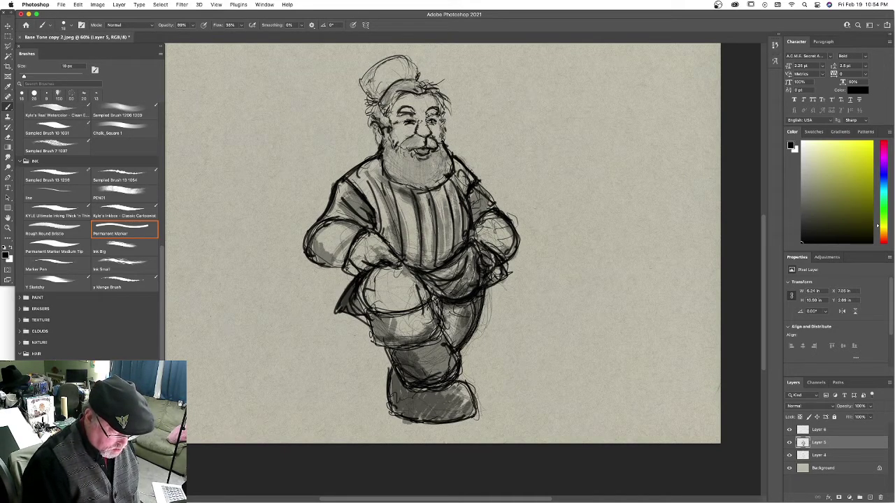
{"action": "left_click_drag", "start_coordinate": [366, 278], "coordinate": [355, 314]}
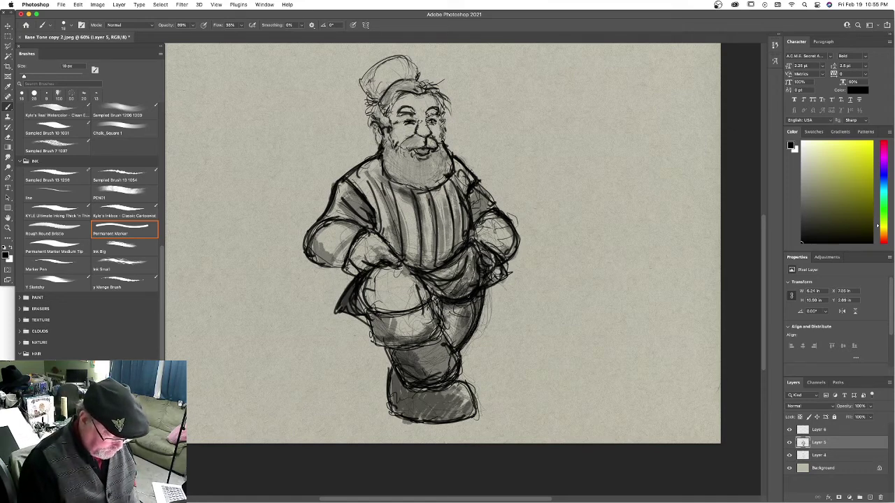
Switch to the PEN01 brush and lay darker shading over the knee cuff, far leg, shoe and upper sleeves.
{"action": "left_click", "coordinate": [129, 197]}
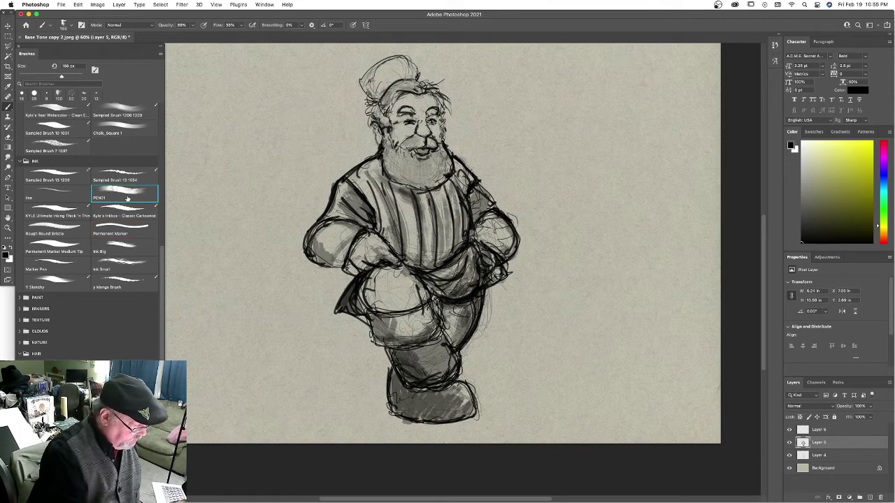
{"action": "mouse_move", "coordinate": [446, 311]}
{"action": "left_mouse_down"}
{"action": "mouse_move", "coordinate": [453, 339]}
{"action": "mouse_move", "coordinate": [449, 326]}
{"action": "mouse_move", "coordinate": [467, 303]}
{"action": "mouse_move", "coordinate": [438, 311]}
{"action": "mouse_move", "coordinate": [370, 308]}
{"action": "mouse_move", "coordinate": [385, 343]}
{"action": "mouse_move", "coordinate": [420, 335]}
{"action": "mouse_move", "coordinate": [413, 364]}
{"action": "mouse_move", "coordinate": [399, 374]}
{"action": "mouse_move", "coordinate": [427, 376]}
{"action": "mouse_move", "coordinate": [436, 410]}
{"action": "mouse_move", "coordinate": [448, 405]}
{"action": "left_mouse_up"}
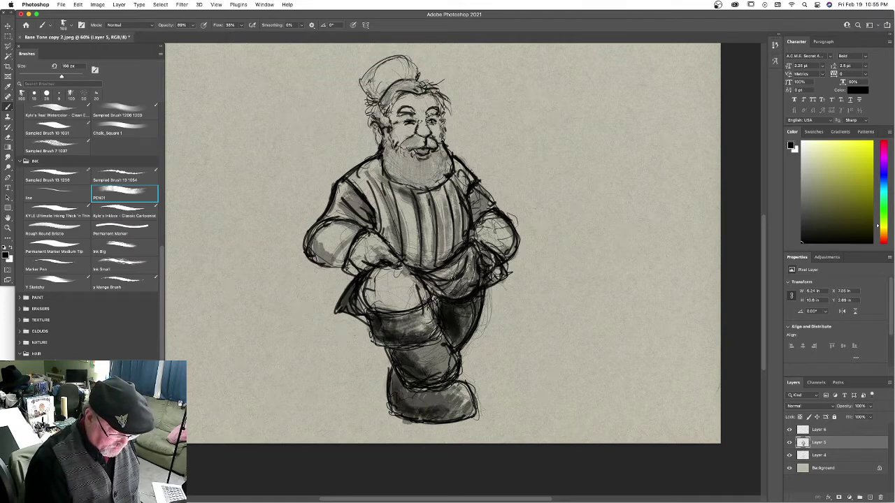
{"action": "left_click_drag", "start_coordinate": [459, 184], "coordinate": [470, 201]}
{"action": "mouse_move", "coordinate": [366, 223]}
{"action": "left_mouse_down"}
{"action": "mouse_move", "coordinate": [352, 197]}
{"action": "mouse_move", "coordinate": [328, 206]}
{"action": "mouse_move", "coordinate": [353, 203]}
{"action": "left_mouse_up"}
{"action": "left_click_drag", "start_coordinate": [471, 220], "coordinate": [466, 192]}
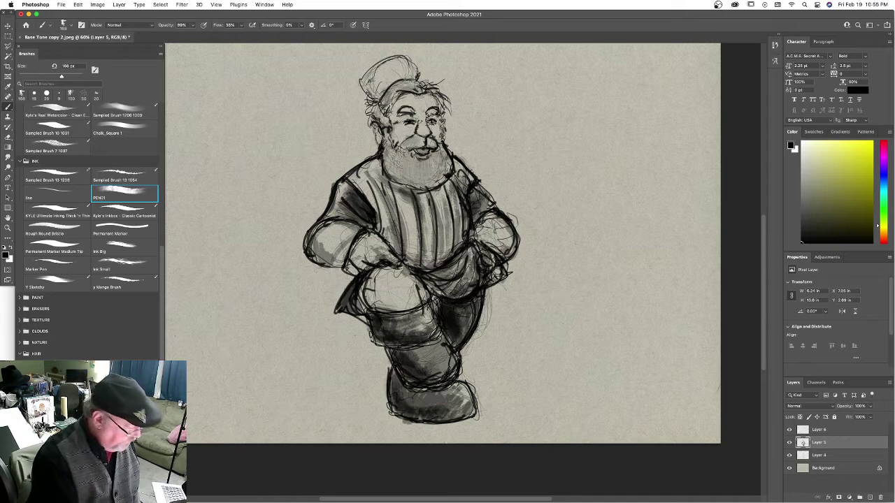
Switch to a recently used 50 px brush, raise its opacity, and build dark strokes through the beard and moustache.
{"action": "left_click", "coordinate": [84, 96]}
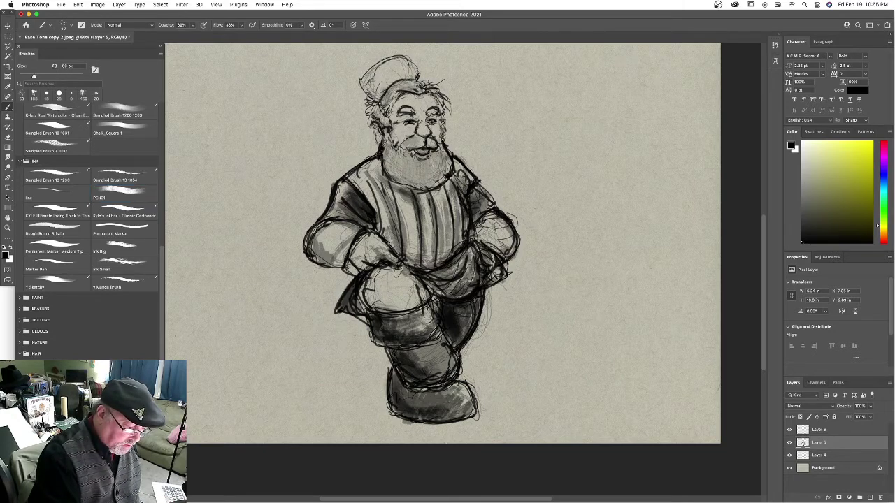
{"action": "left_click", "coordinate": [193, 26]}
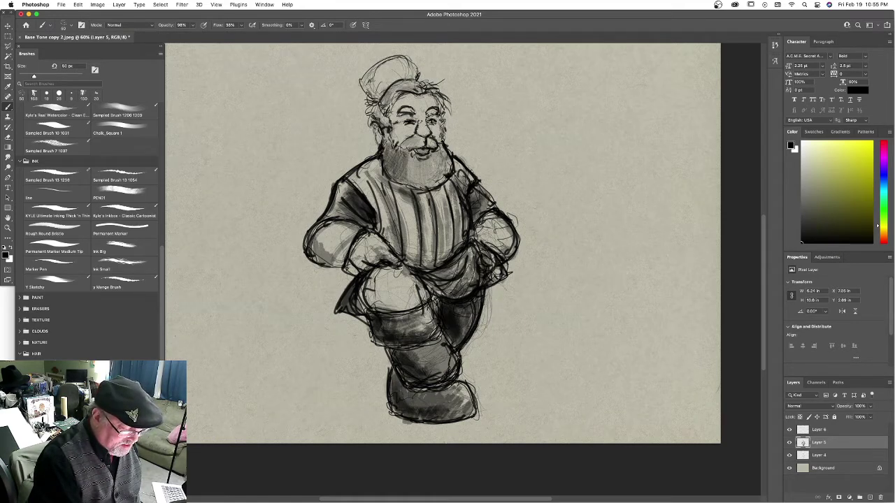
{"action": "mouse_move", "coordinate": [405, 159]}
{"action": "left_mouse_down"}
{"action": "mouse_move", "coordinate": [409, 186]}
{"action": "mouse_move", "coordinate": [446, 177]}
{"action": "left_mouse_up"}
{"action": "left_click_drag", "start_coordinate": [433, 156], "coordinate": [446, 161]}
{"action": "mouse_move", "coordinate": [438, 149]}
{"action": "left_mouse_down"}
{"action": "mouse_move", "coordinate": [447, 159]}
{"action": "mouse_move", "coordinate": [420, 149]}
{"action": "left_mouse_up"}
{"action": "left_click_drag", "start_coordinate": [418, 140], "coordinate": [405, 148]}
{"action": "left_click_drag", "start_coordinate": [408, 137], "coordinate": [405, 150]}
{"action": "left_click_drag", "start_coordinate": [415, 145], "coordinate": [399, 158]}
{"action": "mouse_move", "coordinate": [409, 149]}
{"action": "left_mouse_down"}
{"action": "mouse_move", "coordinate": [406, 162]}
{"action": "mouse_move", "coordinate": [432, 159]}
{"action": "mouse_move", "coordinate": [441, 148]}
{"action": "mouse_move", "coordinate": [417, 142]}
{"action": "left_mouse_up"}
{"action": "mouse_move", "coordinate": [421, 135]}
{"action": "left_mouse_down"}
{"action": "mouse_move", "coordinate": [414, 141]}
{"action": "mouse_move", "coordinate": [441, 149]}
{"action": "left_mouse_up"}
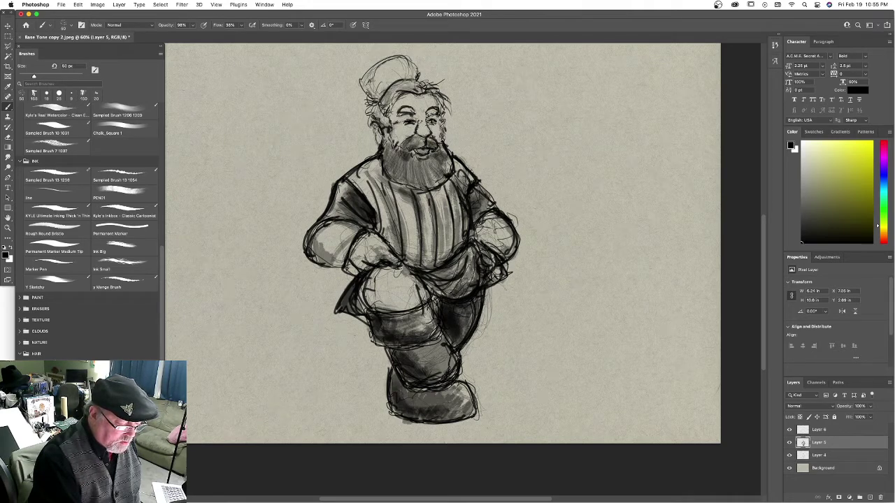
Darken the eyebrows, the hairline above the forehead and the near sideburn.
{"action": "left_click_drag", "start_coordinate": [412, 107], "coordinate": [404, 110]}
{"action": "mouse_move", "coordinate": [409, 109]}
{"action": "left_mouse_down"}
{"action": "mouse_move", "coordinate": [402, 112]}
{"action": "mouse_move", "coordinate": [426, 114]}
{"action": "left_mouse_up"}
{"action": "left_click_drag", "start_coordinate": [434, 112], "coordinate": [397, 117]}
{"action": "mouse_move", "coordinate": [414, 109]}
{"action": "left_mouse_down"}
{"action": "mouse_move", "coordinate": [384, 130]}
{"action": "mouse_move", "coordinate": [378, 108]}
{"action": "mouse_move", "coordinate": [396, 98]}
{"action": "left_mouse_up"}
{"action": "mouse_move", "coordinate": [389, 99]}
{"action": "left_mouse_down"}
{"action": "mouse_move", "coordinate": [418, 84]}
{"action": "mouse_move", "coordinate": [442, 94]}
{"action": "mouse_move", "coordinate": [443, 111]}
{"action": "left_mouse_up"}
{"action": "mouse_move", "coordinate": [381, 105]}
{"action": "left_mouse_down"}
{"action": "mouse_move", "coordinate": [370, 119]}
{"action": "mouse_move", "coordinate": [380, 128]}
{"action": "mouse_move", "coordinate": [368, 123]}
{"action": "mouse_move", "coordinate": [395, 177]}
{"action": "mouse_move", "coordinate": [407, 168]}
{"action": "left_mouse_up"}
Deepen the shading along the beard's lower edge and far side and the hair at the far temple.
{"action": "left_click_drag", "start_coordinate": [414, 169], "coordinate": [410, 186]}
{"action": "left_click_drag", "start_coordinate": [416, 154], "coordinate": [405, 187]}
{"action": "left_click_drag", "start_coordinate": [422, 181], "coordinate": [415, 189]}
{"action": "left_click_drag", "start_coordinate": [435, 175], "coordinate": [421, 181]}
{"action": "left_click_drag", "start_coordinate": [443, 178], "coordinate": [434, 186]}
{"action": "left_click_drag", "start_coordinate": [449, 153], "coordinate": [438, 171]}
{"action": "mouse_move", "coordinate": [452, 149]}
{"action": "left_mouse_down"}
{"action": "mouse_move", "coordinate": [443, 173]}
{"action": "mouse_move", "coordinate": [439, 126]}
{"action": "left_mouse_up"}
{"action": "mouse_move", "coordinate": [443, 101]}
{"action": "left_mouse_down"}
{"action": "mouse_move", "coordinate": [440, 118]}
{"action": "mouse_move", "coordinate": [439, 107]}
{"action": "left_mouse_up"}
{"action": "mouse_move", "coordinate": [447, 96]}
{"action": "left_mouse_down"}
{"action": "mouse_move", "coordinate": [439, 119]}
{"action": "mouse_move", "coordinate": [428, 88]}
{"action": "left_mouse_up"}
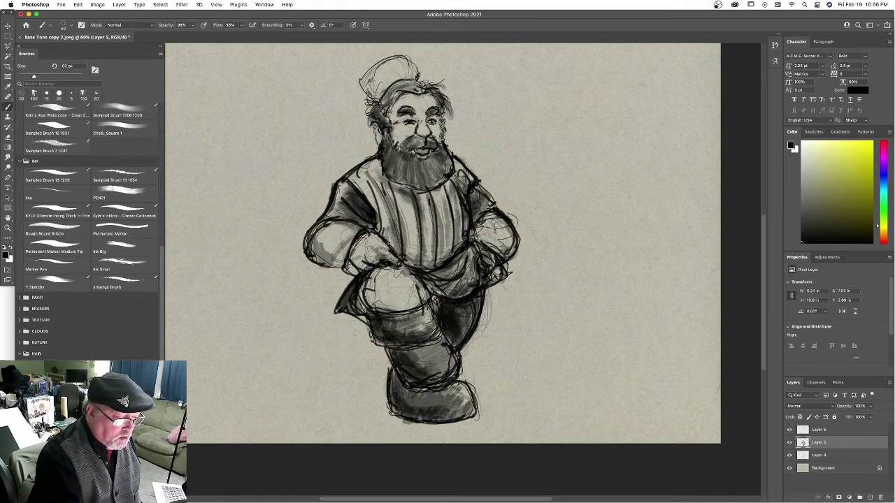
Fill the topknot with curved dark hair strokes running from its crown down to its base.
{"action": "mouse_move", "coordinate": [365, 77]}
{"action": "left_mouse_down"}
{"action": "mouse_move", "coordinate": [378, 97]}
{"action": "mouse_move", "coordinate": [370, 90]}
{"action": "left_mouse_up"}
{"action": "left_click_drag", "start_coordinate": [365, 76], "coordinate": [379, 100]}
{"action": "left_click_drag", "start_coordinate": [367, 71], "coordinate": [381, 96]}
{"action": "mouse_move", "coordinate": [372, 69]}
{"action": "left_mouse_down"}
{"action": "mouse_move", "coordinate": [380, 97]}
{"action": "mouse_move", "coordinate": [373, 89]}
{"action": "left_mouse_up"}
{"action": "left_click_drag", "start_coordinate": [389, 64], "coordinate": [384, 88]}
{"action": "left_click_drag", "start_coordinate": [396, 59], "coordinate": [393, 80]}
{"action": "left_click_drag", "start_coordinate": [407, 57], "coordinate": [403, 82]}
{"action": "left_click_drag", "start_coordinate": [414, 60], "coordinate": [409, 80]}
{"action": "left_click_drag", "start_coordinate": [418, 67], "coordinate": [375, 97]}
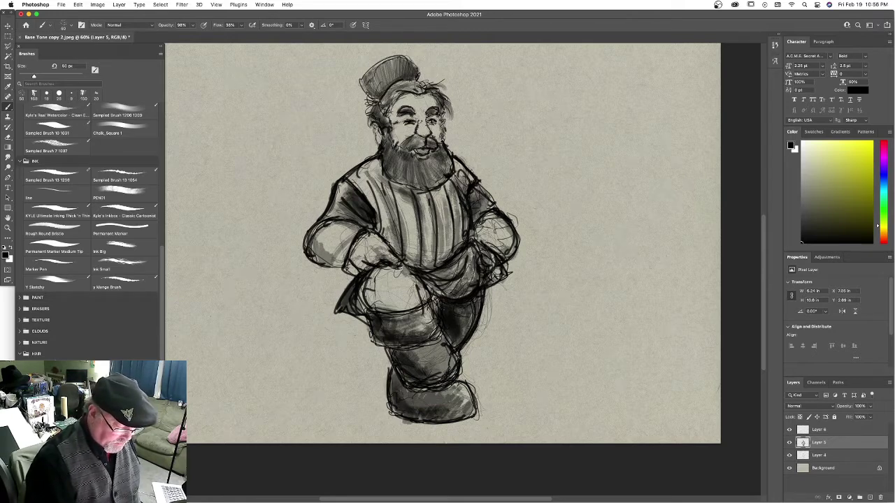
Darken the near shoulder beside the tunic and add a second pass of strand strokes to the topknot.
{"action": "mouse_move", "coordinate": [357, 181]}
{"action": "left_mouse_down"}
{"action": "mouse_move", "coordinate": [375, 208]}
{"action": "mouse_move", "coordinate": [372, 200]}
{"action": "left_mouse_up"}
{"action": "mouse_move", "coordinate": [365, 79]}
{"action": "left_mouse_down"}
{"action": "mouse_move", "coordinate": [378, 94]}
{"action": "mouse_move", "coordinate": [366, 88]}
{"action": "left_mouse_up"}
{"action": "left_click_drag", "start_coordinate": [378, 77], "coordinate": [369, 92]}
{"action": "left_click_drag", "start_coordinate": [384, 60], "coordinate": [372, 93]}
{"action": "mouse_move", "coordinate": [386, 60]}
{"action": "left_mouse_down"}
{"action": "mouse_move", "coordinate": [375, 90]}
{"action": "mouse_move", "coordinate": [378, 73]}
{"action": "left_mouse_up"}
{"action": "mouse_move", "coordinate": [389, 60]}
{"action": "left_mouse_down"}
{"action": "mouse_move", "coordinate": [381, 90]}
{"action": "mouse_move", "coordinate": [384, 81]}
{"action": "left_mouse_up"}
{"action": "left_click_drag", "start_coordinate": [394, 61], "coordinate": [388, 82]}
{"action": "mouse_move", "coordinate": [401, 60]}
{"action": "left_mouse_down"}
{"action": "mouse_move", "coordinate": [393, 79]}
{"action": "mouse_move", "coordinate": [402, 85]}
{"action": "left_mouse_up"}
Deepen the hair across the top of the head, the near sideburn and the beard, and save the file.
{"action": "left_click_drag", "start_coordinate": [399, 92], "coordinate": [419, 87]}
{"action": "left_click_drag", "start_coordinate": [402, 90], "coordinate": [441, 93]}
{"action": "mouse_move", "coordinate": [429, 86]}
{"action": "left_mouse_down"}
{"action": "mouse_move", "coordinate": [436, 95]}
{"action": "mouse_move", "coordinate": [400, 90]}
{"action": "mouse_move", "coordinate": [384, 99]}
{"action": "left_mouse_up"}
{"action": "left_click_drag", "start_coordinate": [398, 91], "coordinate": [373, 120]}
{"action": "left_click_drag", "start_coordinate": [377, 107], "coordinate": [370, 119]}
{"action": "mouse_move", "coordinate": [397, 169]}
{"action": "left_mouse_down"}
{"action": "mouse_move", "coordinate": [391, 186]}
{"action": "mouse_move", "coordinate": [393, 167]}
{"action": "left_mouse_up"}
{"action": "mouse_move", "coordinate": [407, 157]}
{"action": "left_mouse_down"}
{"action": "mouse_move", "coordinate": [396, 184]}
{"action": "mouse_move", "coordinate": [404, 188]}
{"action": "left_mouse_up"}
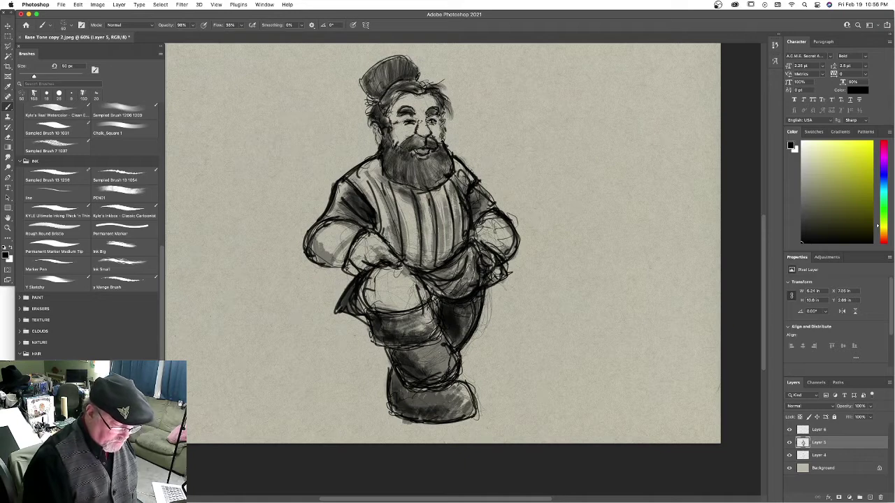
{"action": "key", "text": "super+s"}
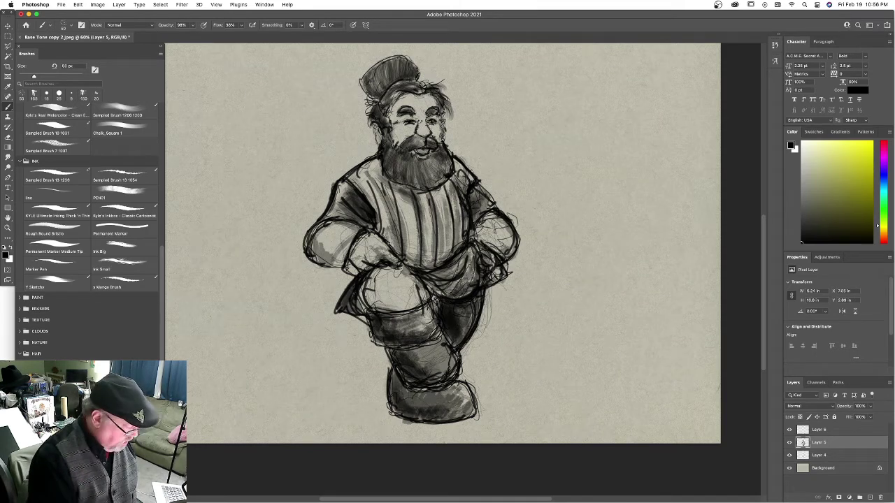
With the Permanent Marker brush, reinforce the outlines of the far thigh, the sash, the far hand and the tunic's far side.
{"action": "left_click", "coordinate": [64, 283]}
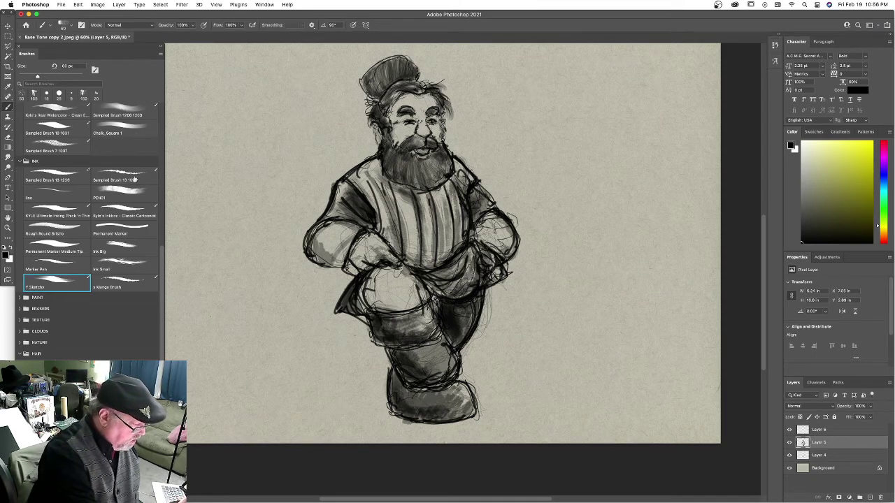
{"action": "left_click", "coordinate": [129, 233]}
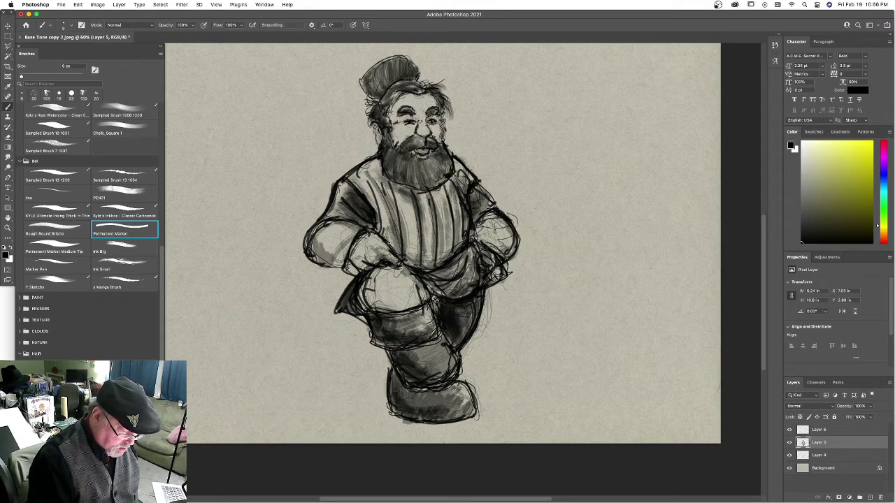
{"action": "left_click_drag", "start_coordinate": [479, 293], "coordinate": [467, 331]}
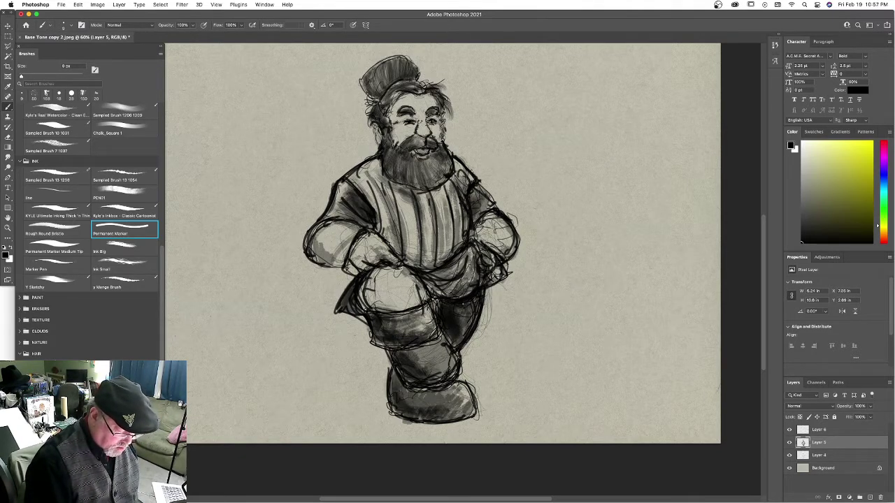
{"action": "mouse_move", "coordinate": [417, 267]}
{"action": "left_mouse_down"}
{"action": "mouse_move", "coordinate": [437, 270]}
{"action": "mouse_move", "coordinate": [425, 268]}
{"action": "mouse_move", "coordinate": [467, 256]}
{"action": "left_mouse_up"}
{"action": "left_click_drag", "start_coordinate": [452, 298], "coordinate": [497, 284]}
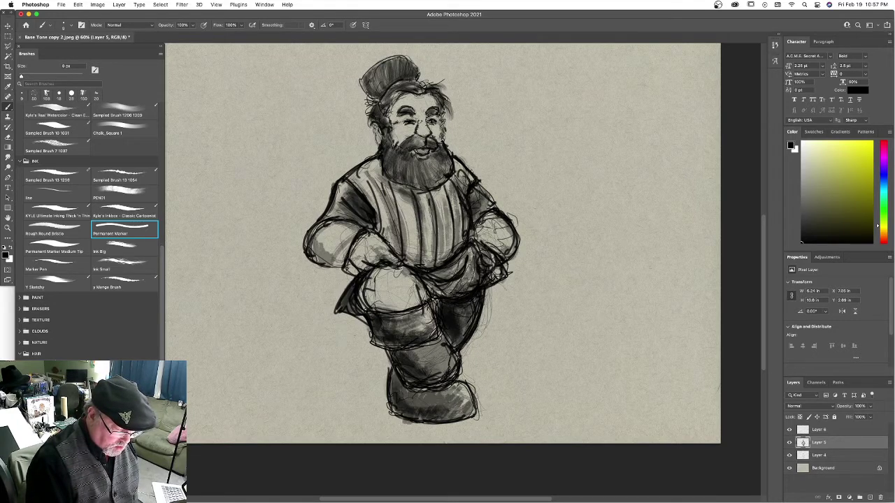
{"action": "left_click_drag", "start_coordinate": [479, 251], "coordinate": [494, 262]}
{"action": "left_click_drag", "start_coordinate": [482, 214], "coordinate": [466, 242]}
{"action": "left_click_drag", "start_coordinate": [456, 183], "coordinate": [467, 209]}
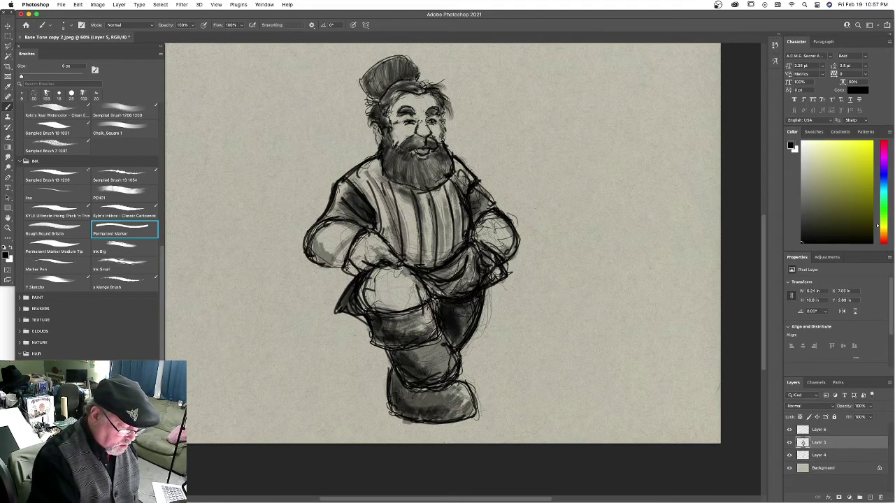
Thicken the near sleeve's outer contour and elbow fold with black marker strokes.
{"action": "left_click_drag", "start_coordinate": [361, 207], "coordinate": [372, 193]}
{"action": "left_click_drag", "start_coordinate": [306, 242], "coordinate": [319, 225]}
{"action": "left_click_drag", "start_coordinate": [303, 260], "coordinate": [342, 216]}
{"action": "left_click_drag", "start_coordinate": [307, 237], "coordinate": [346, 214]}
{"action": "left_click_drag", "start_coordinate": [302, 248], "coordinate": [318, 215]}
Ink bolder lines around the far sleeve's cuff and along the beard's lower edge.
{"action": "mouse_move", "coordinate": [491, 208]}
{"action": "left_mouse_down"}
{"action": "mouse_move", "coordinate": [511, 222]}
{"action": "mouse_move", "coordinate": [508, 214]}
{"action": "left_mouse_up"}
{"action": "left_click_drag", "start_coordinate": [491, 207], "coordinate": [473, 221]}
{"action": "left_click_drag", "start_coordinate": [490, 190], "coordinate": [475, 207]}
{"action": "left_click_drag", "start_coordinate": [387, 172], "coordinate": [416, 189]}
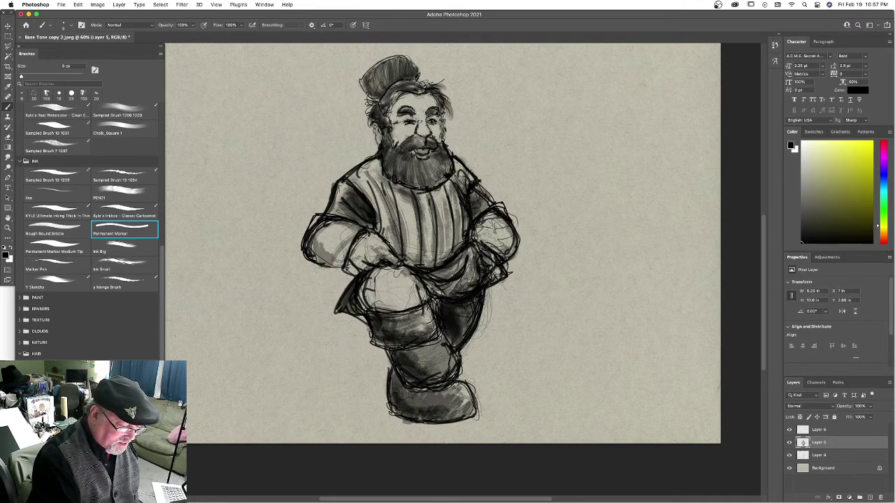
Ink accents on the moustache, far cheek, ear and far-side hair, and outline the topknot's near edge.
{"action": "left_click_drag", "start_coordinate": [410, 139], "coordinate": [399, 149]}
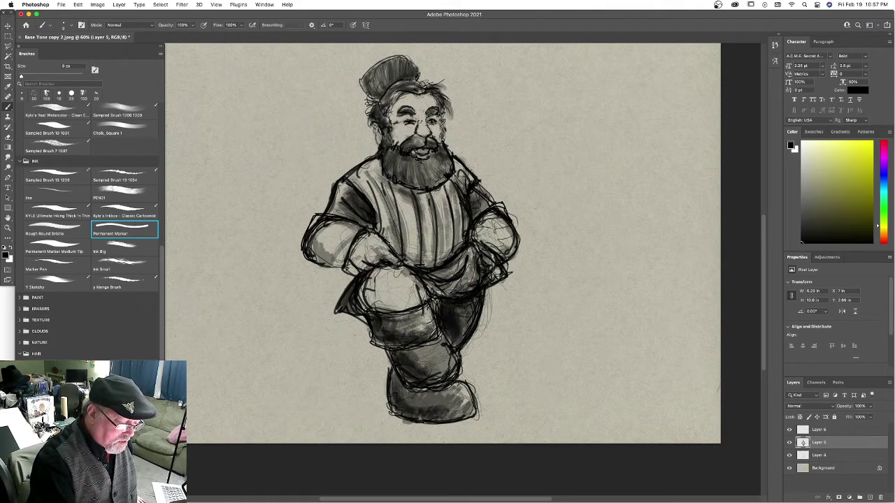
{"action": "mouse_move", "coordinate": [443, 122]}
{"action": "left_mouse_down"}
{"action": "mouse_move", "coordinate": [441, 136]}
{"action": "mouse_move", "coordinate": [445, 122]}
{"action": "left_mouse_up"}
{"action": "left_click_drag", "start_coordinate": [381, 132], "coordinate": [380, 141]}
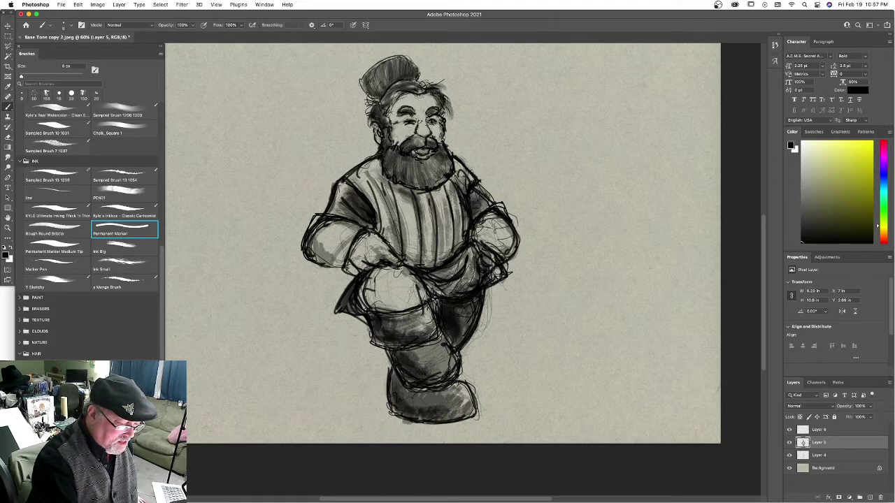
{"action": "mouse_move", "coordinate": [444, 102]}
{"action": "left_mouse_down"}
{"action": "mouse_move", "coordinate": [448, 118]}
{"action": "mouse_move", "coordinate": [449, 101]}
{"action": "mouse_move", "coordinate": [433, 86]}
{"action": "left_mouse_up"}
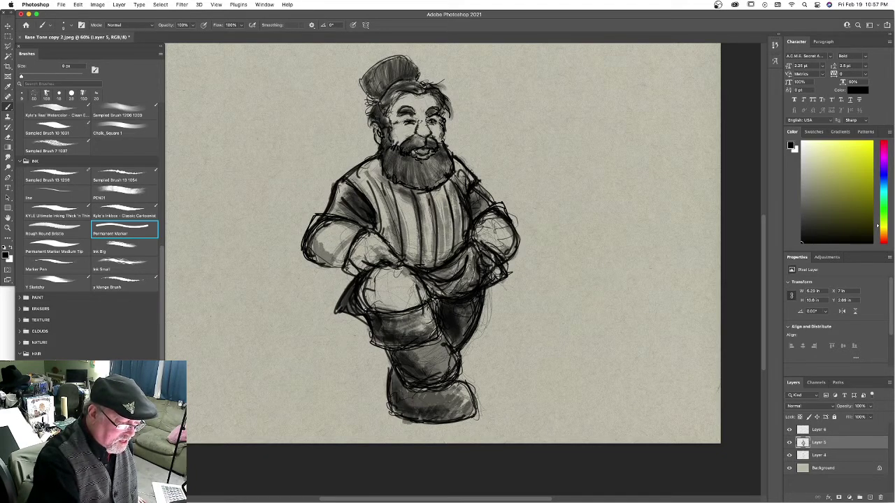
{"action": "left_click_drag", "start_coordinate": [365, 90], "coordinate": [376, 98]}
{"action": "left_click_drag", "start_coordinate": [365, 96], "coordinate": [367, 100]}
{"action": "left_click_drag", "start_coordinate": [376, 62], "coordinate": [362, 83]}
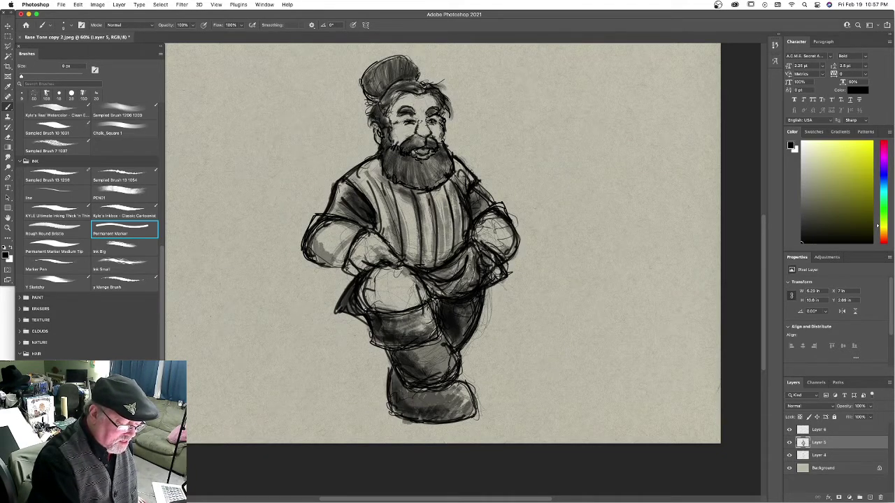
On Layer 6, change the foreground colour to white and add small marker highlights around both eyes.
{"action": "left_click", "coordinate": [847, 431]}
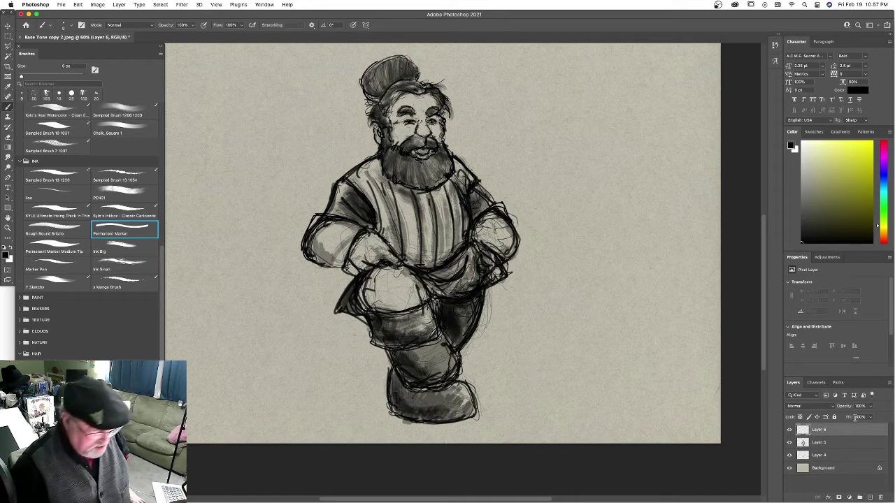
{"action": "key", "text": "x"}
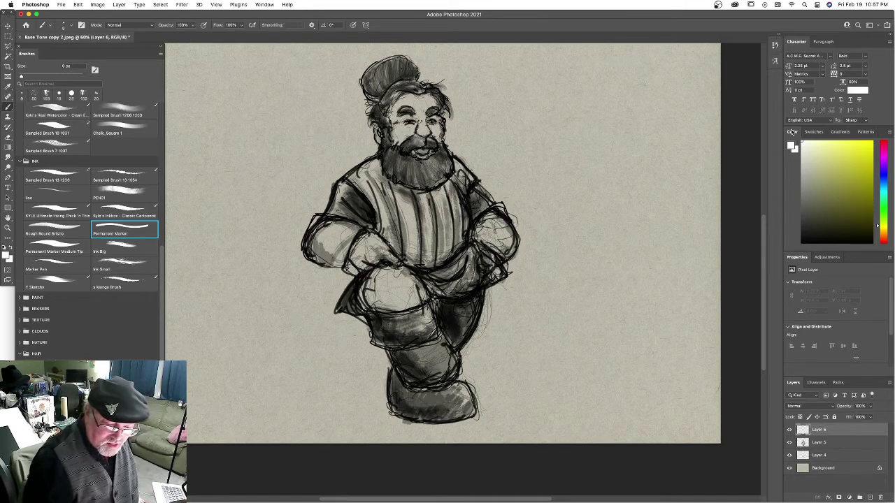
{"action": "left_click", "coordinate": [432, 121]}
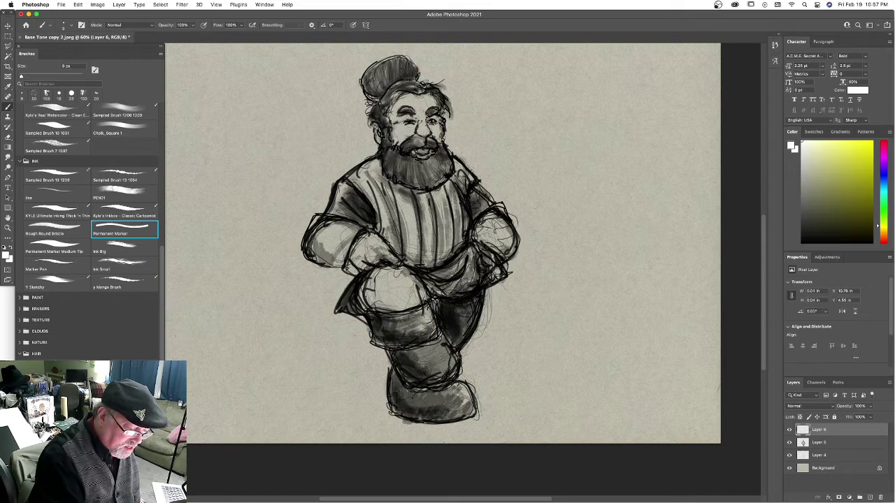
{"action": "left_click_drag", "start_coordinate": [390, 116], "coordinate": [391, 123]}
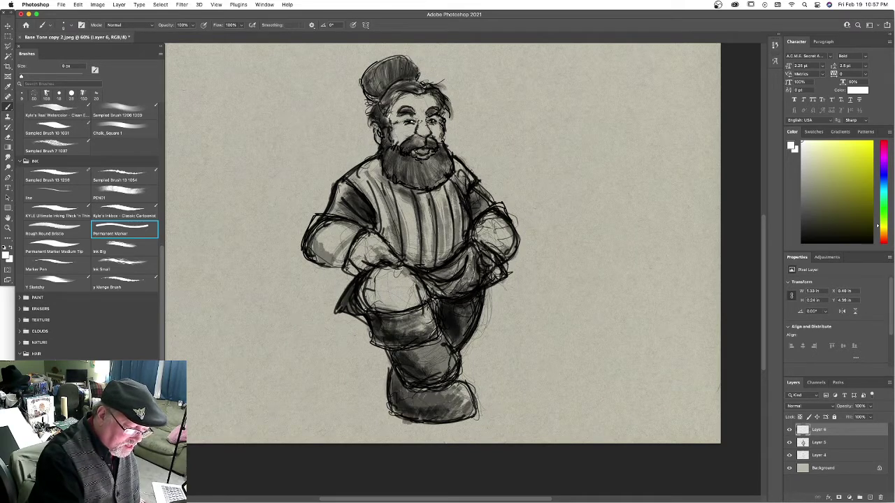
{"action": "mouse_move", "coordinate": [435, 95]}
{"action": "left_mouse_down"}
{"action": "mouse_move", "coordinate": [447, 103]}
{"action": "mouse_move", "coordinate": [434, 88]}
{"action": "left_mouse_up"}
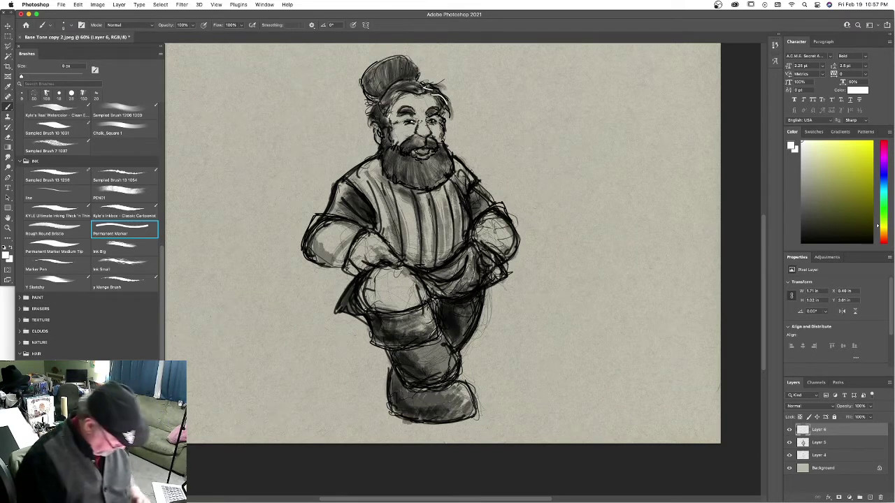
{"action": "key", "text": "super+z"}
{"action": "key", "text": "super+z"}
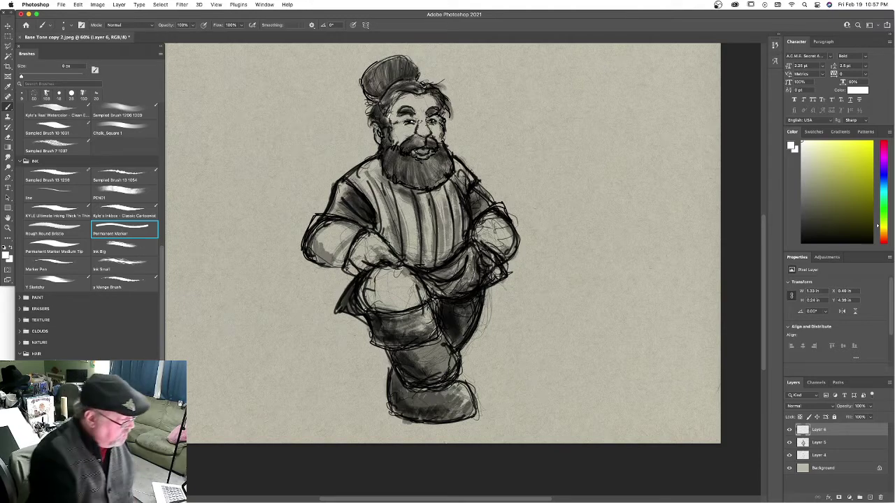
With the KYLE Ultimate Charcoal Pencil brush, draw white highlight strands in the front hair and down the beard's near side.
{"action": "scroll", "coordinate": [149, 110], "scroll_direction": "up", "scroll_amount": 5}
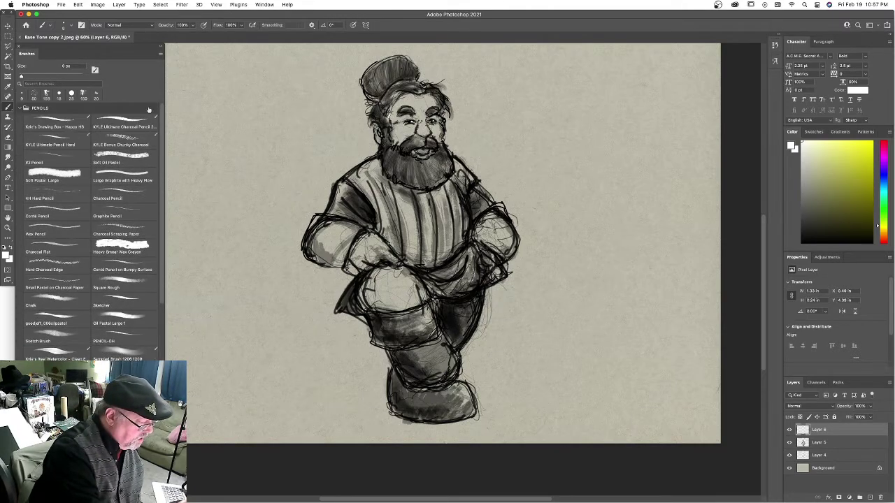
{"action": "left_click", "coordinate": [133, 122]}
{"action": "mouse_move", "coordinate": [421, 85]}
{"action": "left_mouse_down"}
{"action": "mouse_move", "coordinate": [447, 103]}
{"action": "mouse_move", "coordinate": [396, 86]}
{"action": "left_mouse_up"}
{"action": "left_click_drag", "start_coordinate": [406, 84], "coordinate": [382, 117]}
{"action": "left_click_drag", "start_coordinate": [386, 149], "coordinate": [387, 166]}
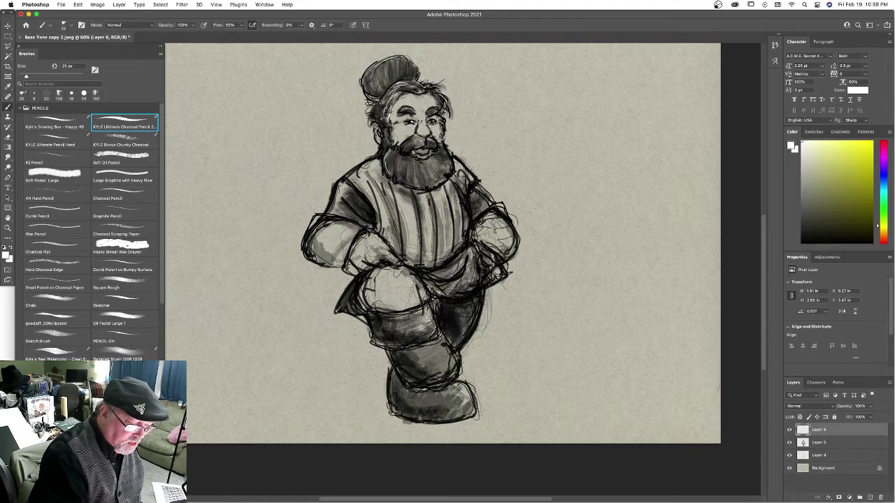
Add white strands to the topknot's near edge and the hair on both sides, plus a highlight beside the mouth.
{"action": "left_click_drag", "start_coordinate": [367, 77], "coordinate": [370, 107]}
{"action": "left_click_drag", "start_coordinate": [373, 107], "coordinate": [363, 114]}
{"action": "left_click_drag", "start_coordinate": [435, 92], "coordinate": [449, 88]}
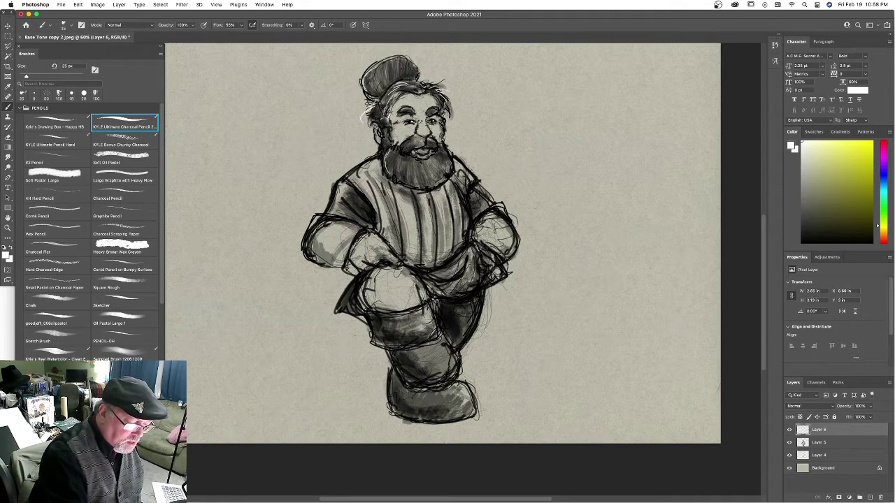
{"action": "left_click_drag", "start_coordinate": [423, 154], "coordinate": [435, 147]}
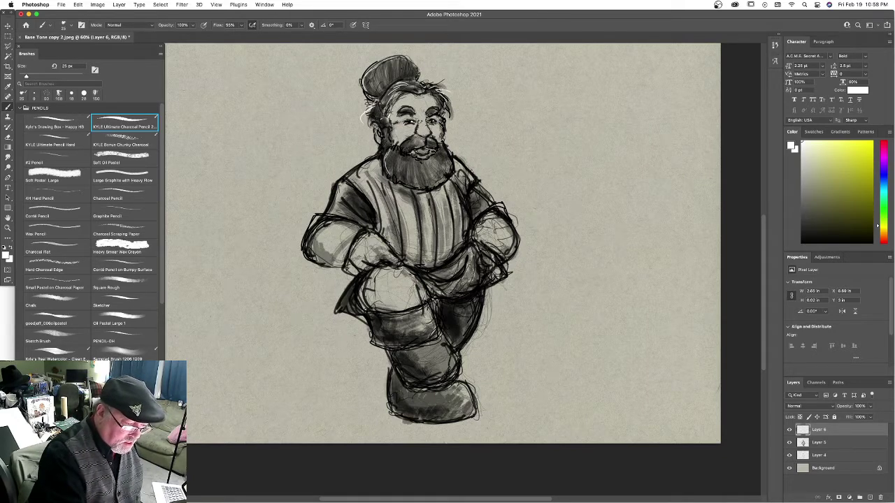
Draw white rim highlights on the topknot's far edge and along both sleeves.
{"action": "left_click_drag", "start_coordinate": [414, 64], "coordinate": [418, 76]}
{"action": "left_click_drag", "start_coordinate": [478, 225], "coordinate": [496, 213]}
{"action": "left_click_drag", "start_coordinate": [332, 204], "coordinate": [308, 253]}
Add white highlight lines to the lower leg, the shoe's upper edge and near side, and the beard's lower edge.
{"action": "left_click_drag", "start_coordinate": [393, 359], "coordinate": [433, 392]}
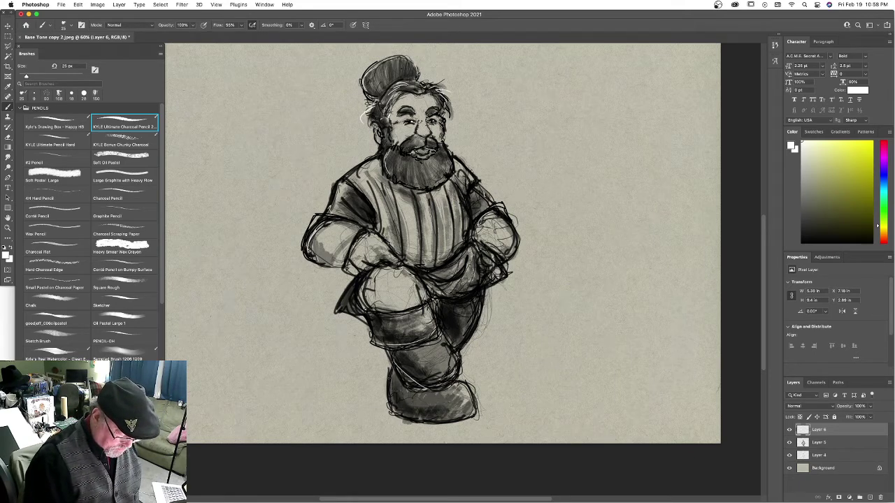
{"action": "left_click_drag", "start_coordinate": [391, 377], "coordinate": [411, 384]}
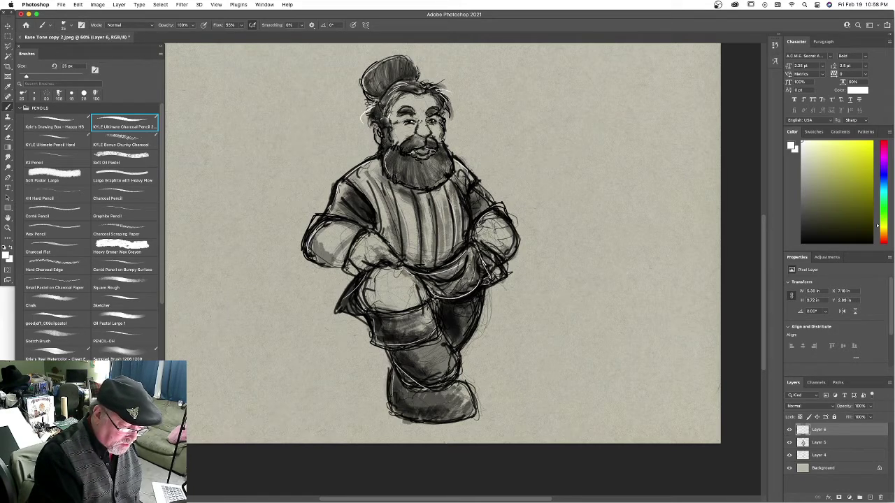
{"action": "left_click_drag", "start_coordinate": [401, 183], "coordinate": [411, 187]}
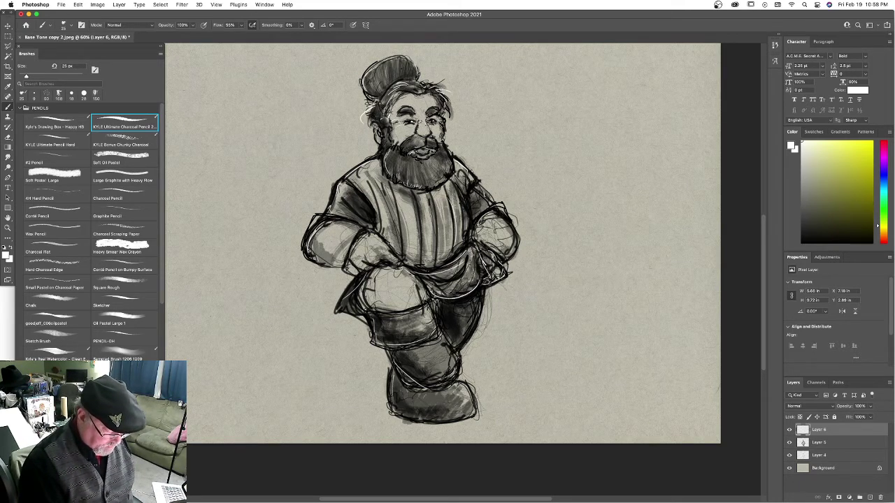
{"action": "left_click_drag", "start_coordinate": [390, 373], "coordinate": [397, 407]}
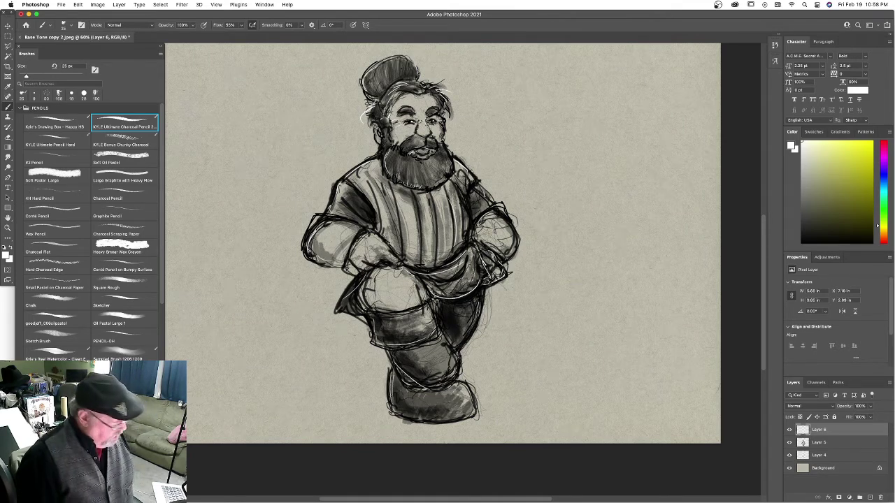
Set black as the colour with the Heavy Smear Wax Crayon brush at 60 px and try a stroke beside the near shoulder.
{"action": "left_click", "coordinate": [802, 242]}
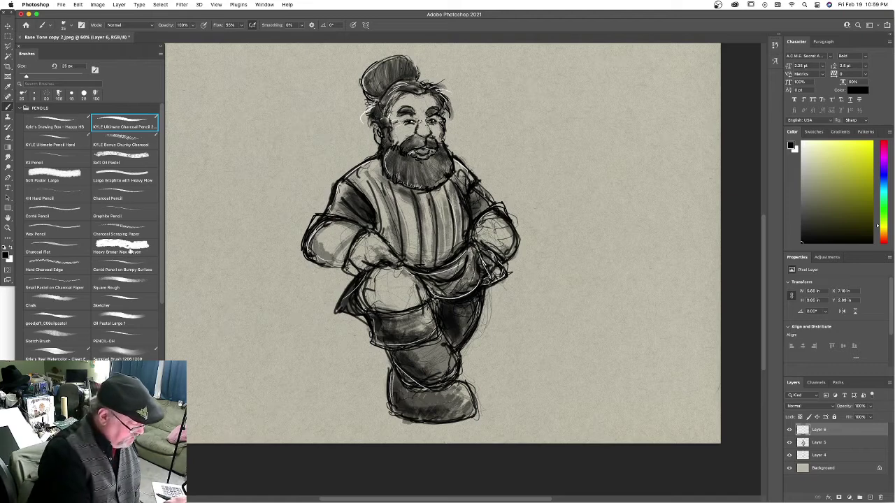
{"action": "left_click", "coordinate": [130, 252]}
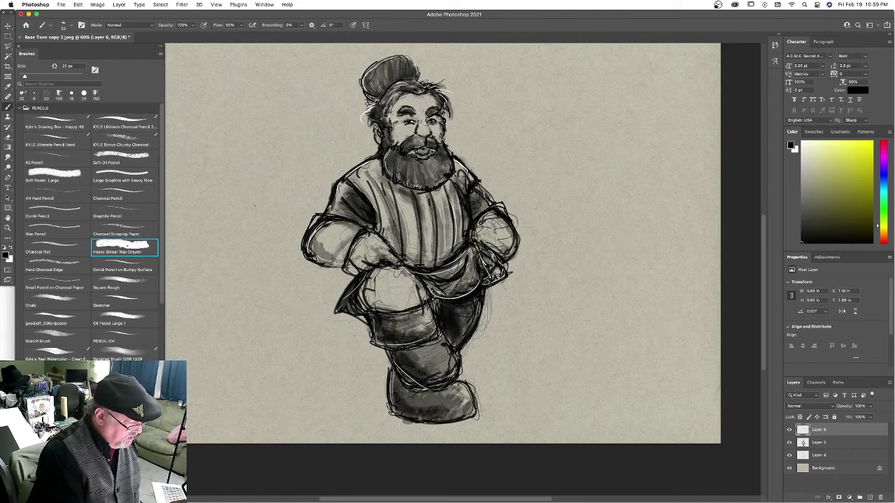
{"action": "left_click", "coordinate": [40, 76]}
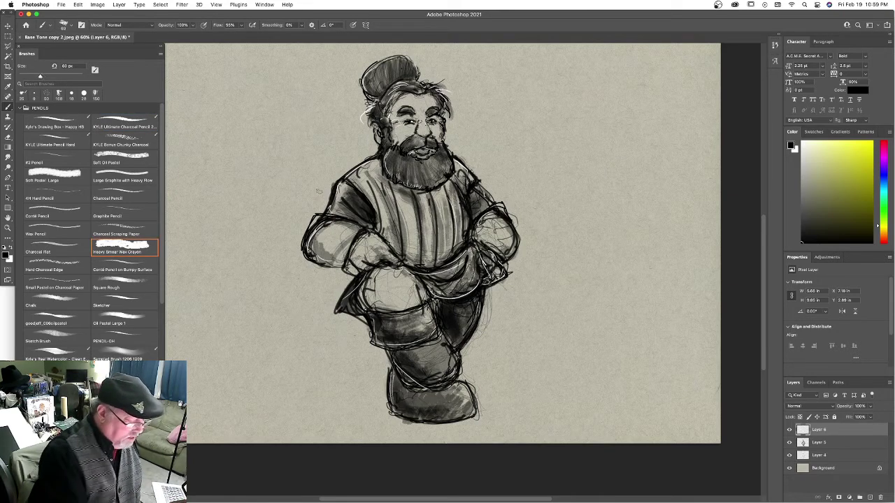
{"action": "mouse_move", "coordinate": [308, 196]}
{"action": "left_mouse_down"}
{"action": "mouse_move", "coordinate": [344, 167]}
{"action": "mouse_move", "coordinate": [312, 189]}
{"action": "left_mouse_up"}
{"action": "key", "text": "super+z"}
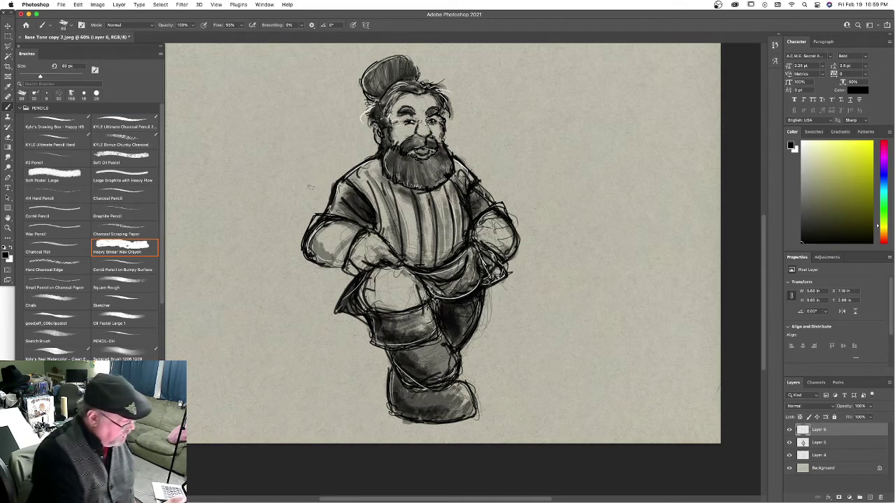
Lower the brush opacity to about 29% and paint broad, overlapping diagonal black strokes on Layer 6 across and around the figure's torso and legs.
{"action": "left_click", "coordinate": [193, 25]}
{"action": "left_click_drag", "start_coordinate": [183, 35], "coordinate": [168, 35]}
{"action": "mouse_move", "coordinate": [301, 193]}
{"action": "left_mouse_down"}
{"action": "mouse_move", "coordinate": [325, 173]}
{"action": "mouse_move", "coordinate": [277, 239]}
{"action": "mouse_move", "coordinate": [308, 274]}
{"action": "mouse_move", "coordinate": [358, 296]}
{"action": "mouse_move", "coordinate": [339, 385]}
{"action": "mouse_move", "coordinate": [364, 381]}
{"action": "mouse_move", "coordinate": [531, 213]}
{"action": "mouse_move", "coordinate": [329, 329]}
{"action": "mouse_move", "coordinate": [517, 168]}
{"action": "mouse_move", "coordinate": [519, 145]}
{"action": "mouse_move", "coordinate": [381, 198]}
{"action": "mouse_move", "coordinate": [493, 134]}
{"action": "mouse_move", "coordinate": [461, 146]}
{"action": "left_mouse_up"}
{"action": "mouse_move", "coordinate": [316, 328]}
{"action": "left_mouse_down"}
{"action": "mouse_move", "coordinate": [346, 360]}
{"action": "mouse_move", "coordinate": [369, 316]}
{"action": "left_mouse_up"}
{"action": "mouse_move", "coordinate": [502, 138]}
{"action": "left_mouse_down"}
{"action": "mouse_move", "coordinate": [447, 118]}
{"action": "mouse_move", "coordinate": [299, 292]}
{"action": "mouse_move", "coordinate": [350, 154]}
{"action": "mouse_move", "coordinate": [242, 276]}
{"action": "mouse_move", "coordinate": [312, 330]}
{"action": "left_mouse_up"}
{"action": "mouse_move", "coordinate": [517, 270]}
{"action": "left_mouse_down"}
{"action": "mouse_move", "coordinate": [581, 245]}
{"action": "mouse_move", "coordinate": [465, 287]}
{"action": "mouse_move", "coordinate": [490, 231]}
{"action": "left_mouse_up"}
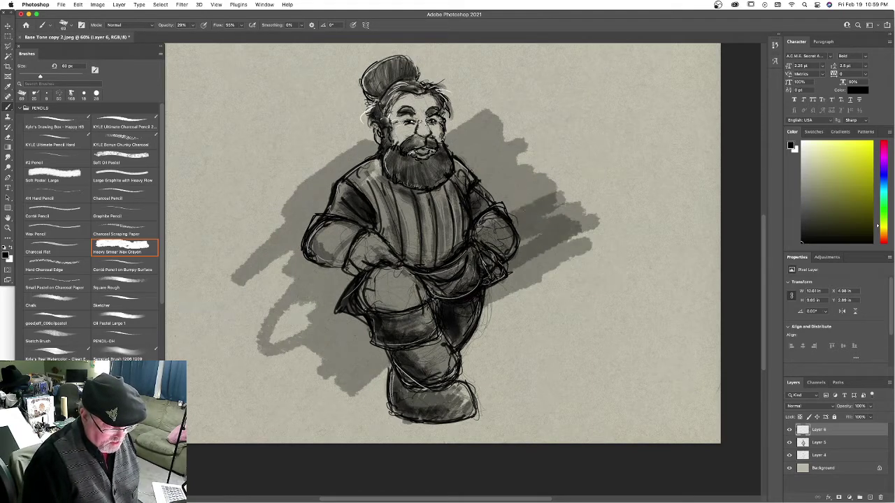
{"action": "left_click_drag", "start_coordinate": [427, 276], "coordinate": [405, 277]}
{"action": "mouse_move", "coordinate": [518, 175]}
{"action": "left_mouse_down"}
{"action": "mouse_move", "coordinate": [283, 314]}
{"action": "mouse_move", "coordinate": [277, 339]}
{"action": "mouse_move", "coordinate": [343, 238]}
{"action": "left_mouse_up"}
{"action": "mouse_move", "coordinate": [346, 206]}
{"action": "left_mouse_down"}
{"action": "mouse_move", "coordinate": [259, 280]}
{"action": "mouse_move", "coordinate": [277, 306]}
{"action": "mouse_move", "coordinate": [498, 127]}
{"action": "mouse_move", "coordinate": [308, 348]}
{"action": "mouse_move", "coordinate": [549, 202]}
{"action": "mouse_move", "coordinate": [342, 294]}
{"action": "left_mouse_up"}
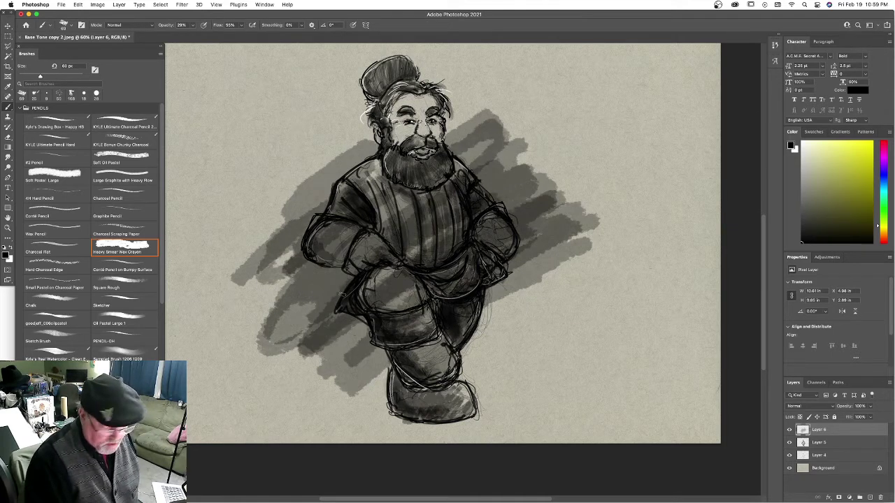
Select the figure's silhouette by inverting a Magic Wand selection of Layer 5's empty surroundings, delete that area from Layer 6, and deselect.
{"action": "left_click", "coordinate": [837, 442]}
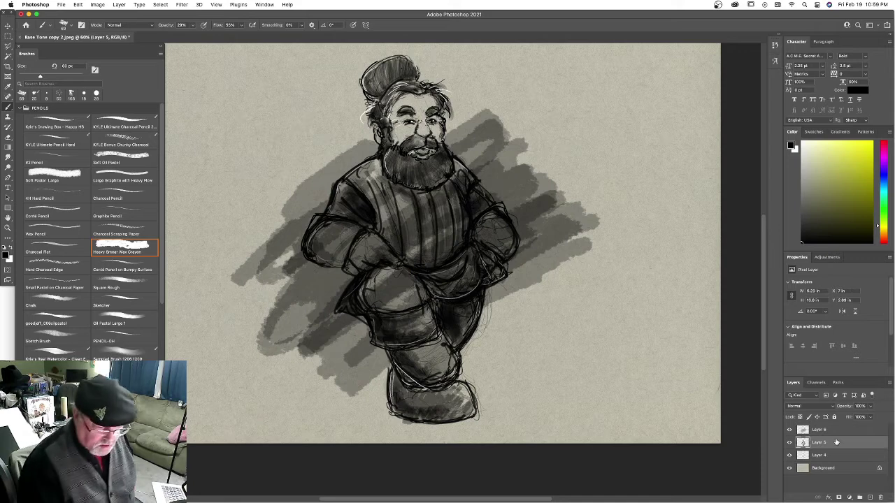
{"action": "left_click", "coordinate": [9, 57]}
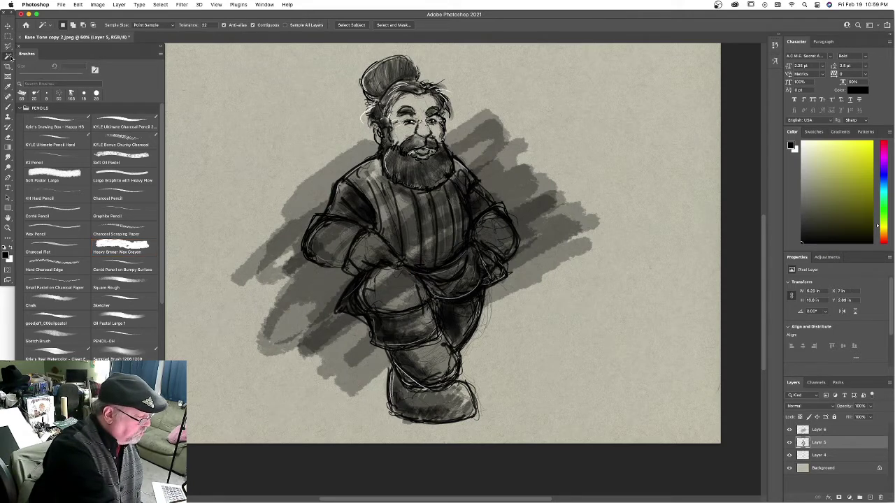
{"action": "left_click", "coordinate": [600, 143]}
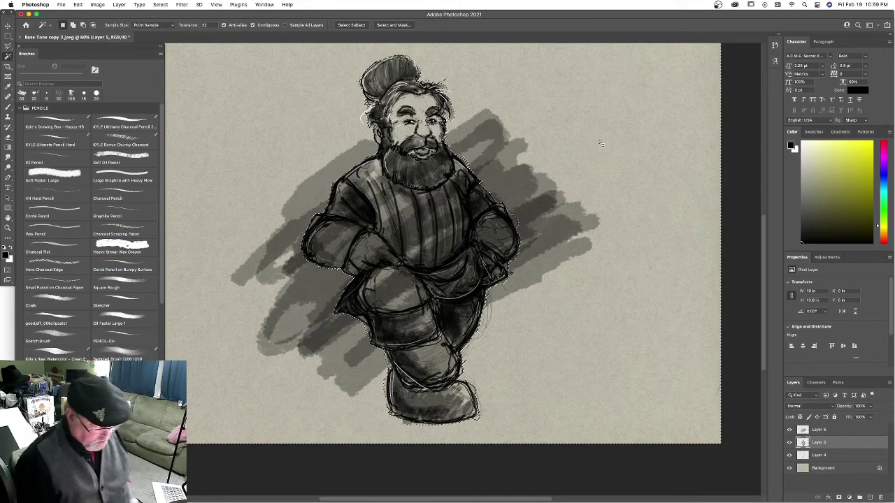
{"action": "left_click", "coordinate": [162, 4]}
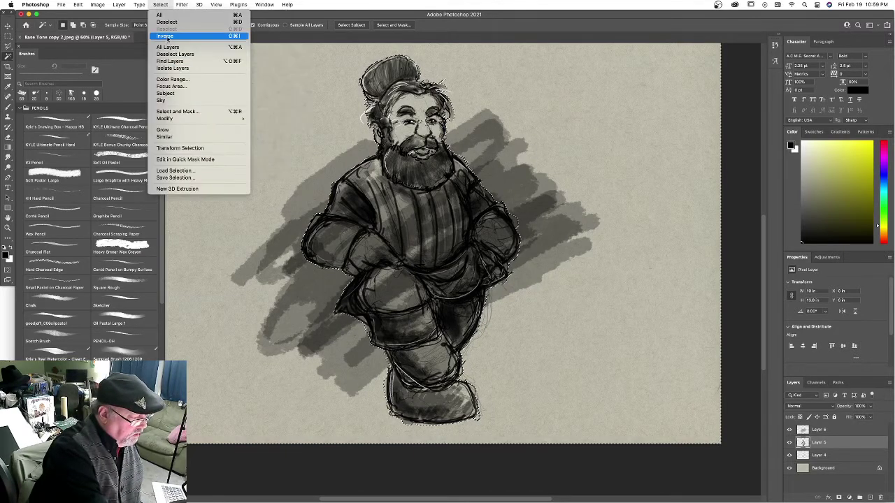
{"action": "left_click", "coordinate": [167, 36]}
{"action": "left_click", "coordinate": [832, 430]}
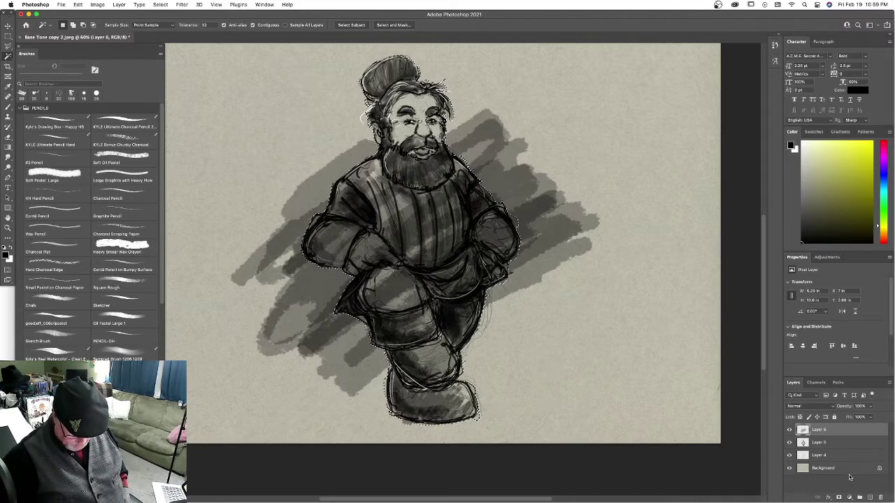
{"action": "key", "text": "Delete"}
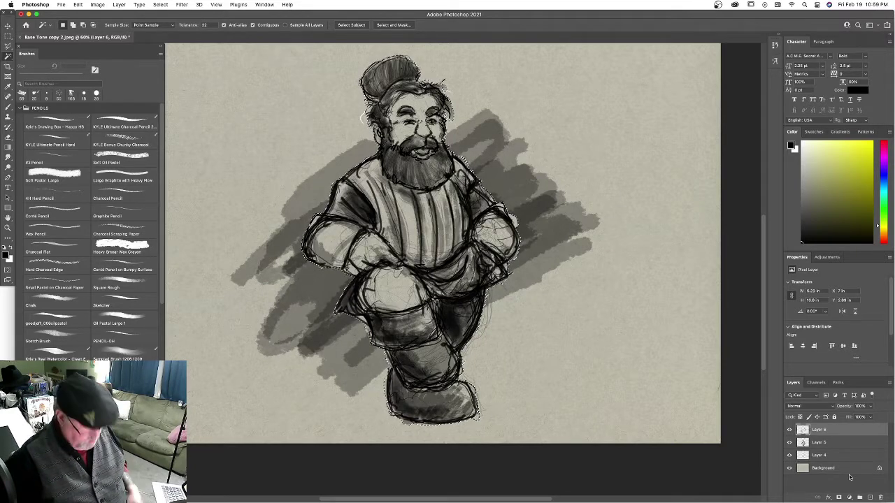
{"action": "key", "text": "super+d"}
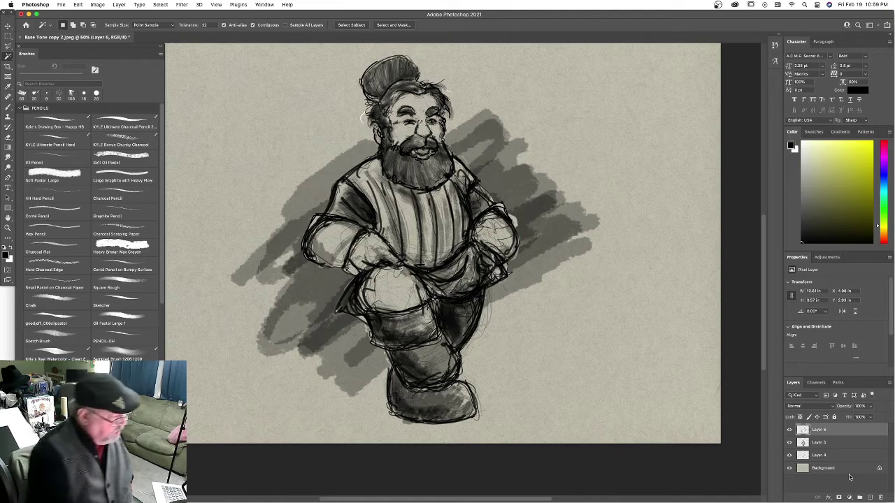
Choose the KYLE Ultimate Pencil Hard brush and move Layer 5 above Layer 6 in the layer stack.
{"action": "left_click", "coordinate": [61, 139]}
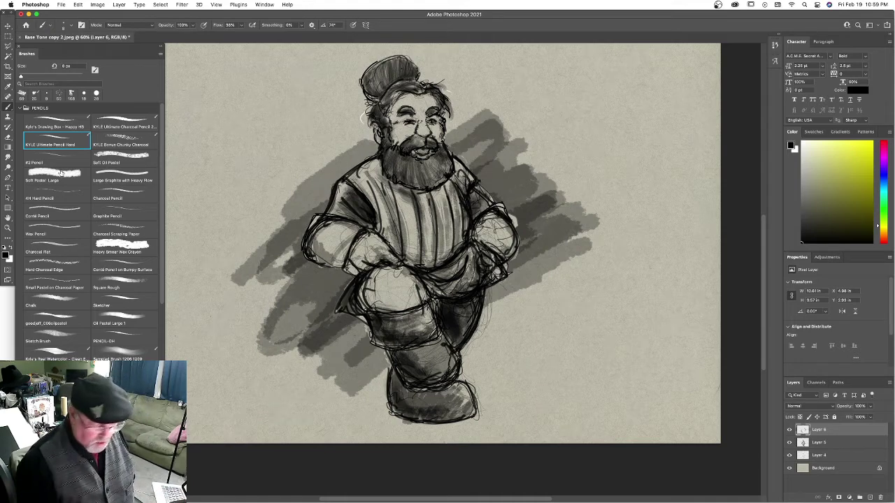
{"action": "left_click_drag", "start_coordinate": [836, 446], "coordinate": [837, 428]}
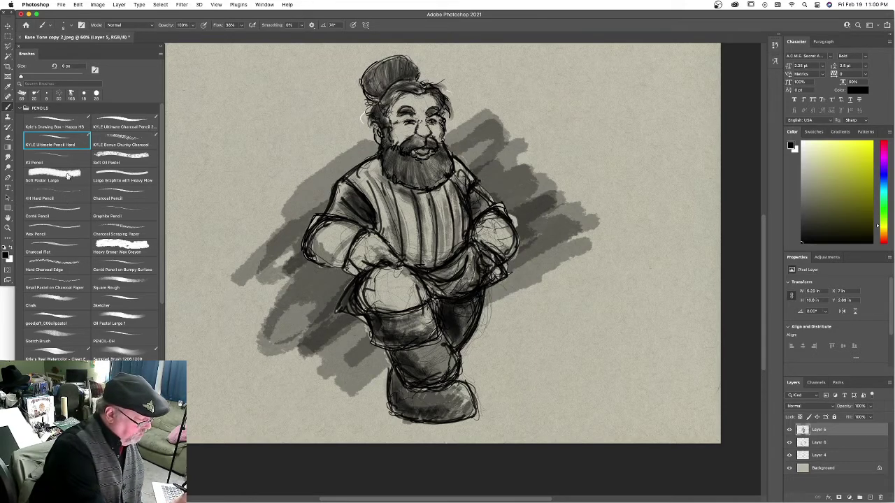
Sign the drawing beside the shoe with the artist's surname and ©21, using the Kyle's Drawing Box - Happy HB brush at 10 px in black.
{"action": "left_click", "coordinate": [61, 127]}
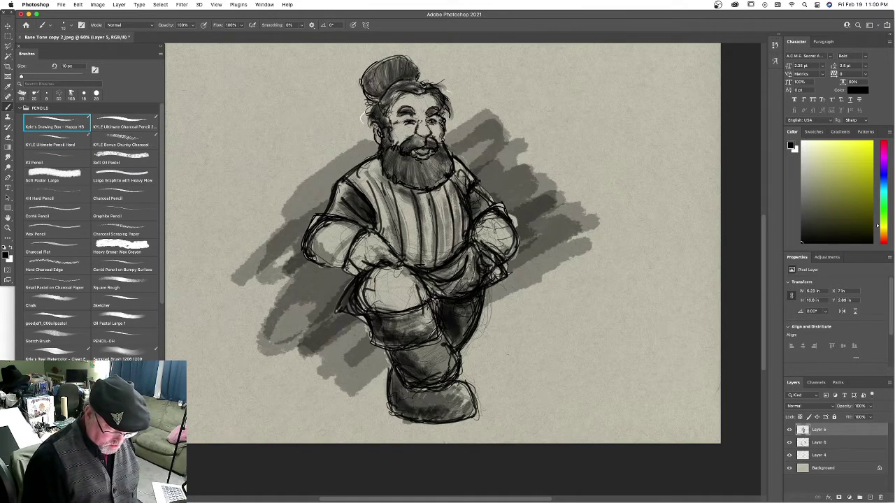
{"action": "left_click_drag", "start_coordinate": [508, 354], "coordinate": [497, 385]}
{"action": "left_click_drag", "start_coordinate": [519, 337], "coordinate": [496, 407]}
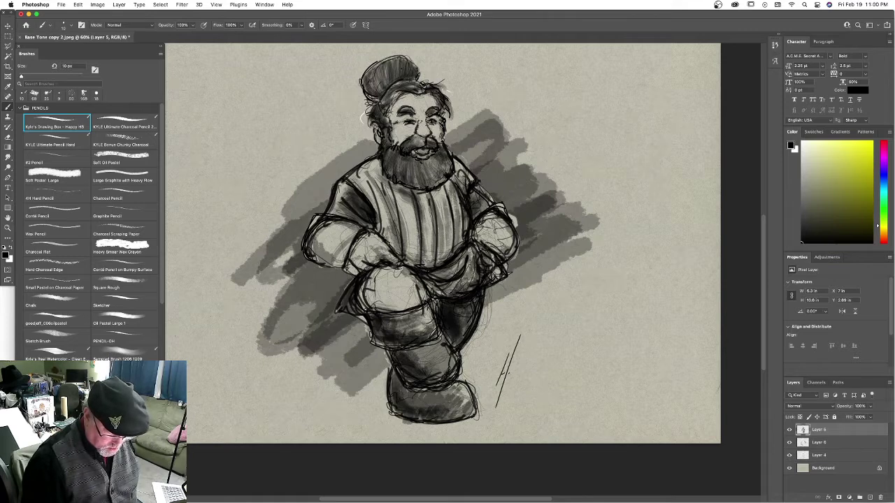
{"action": "mouse_move", "coordinate": [517, 371]}
{"action": "left_mouse_down"}
{"action": "mouse_move", "coordinate": [509, 376]}
{"action": "mouse_move", "coordinate": [538, 370]}
{"action": "mouse_move", "coordinate": [497, 402]}
{"action": "left_mouse_up"}
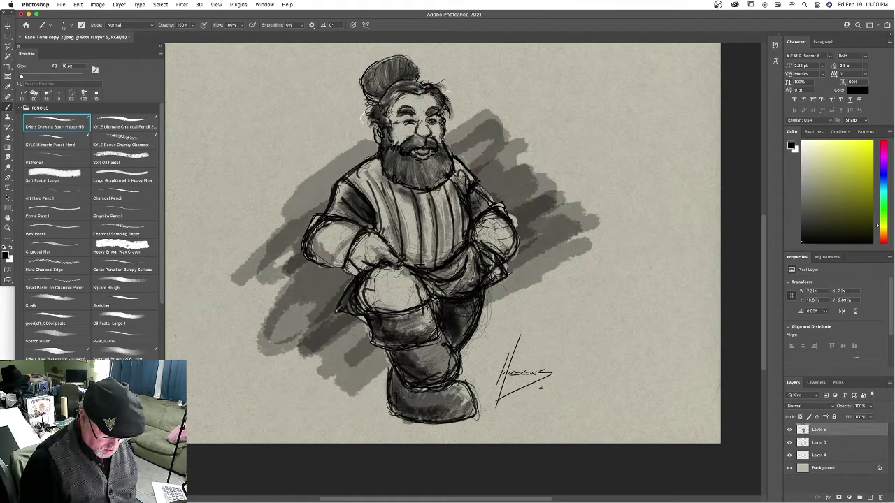
{"action": "mouse_move", "coordinate": [541, 384]}
{"action": "left_mouse_down"}
{"action": "mouse_move", "coordinate": [571, 384]}
{"action": "mouse_move", "coordinate": [557, 410]}
{"action": "left_mouse_up"}
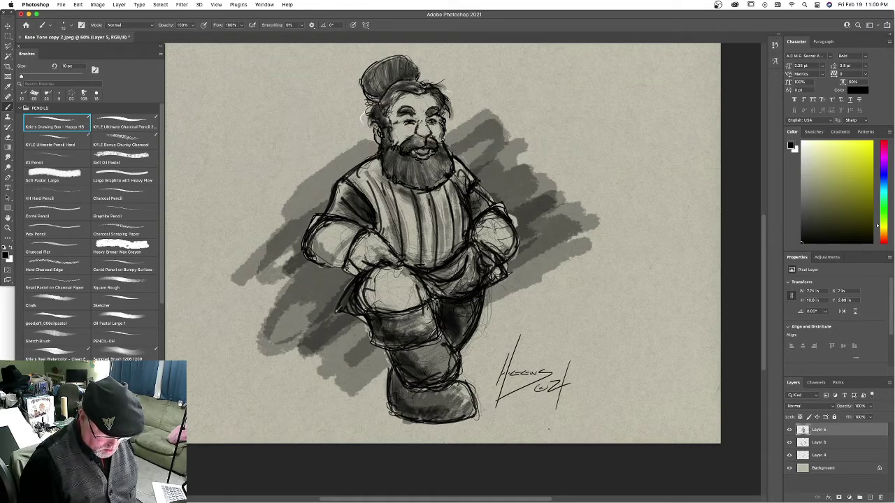